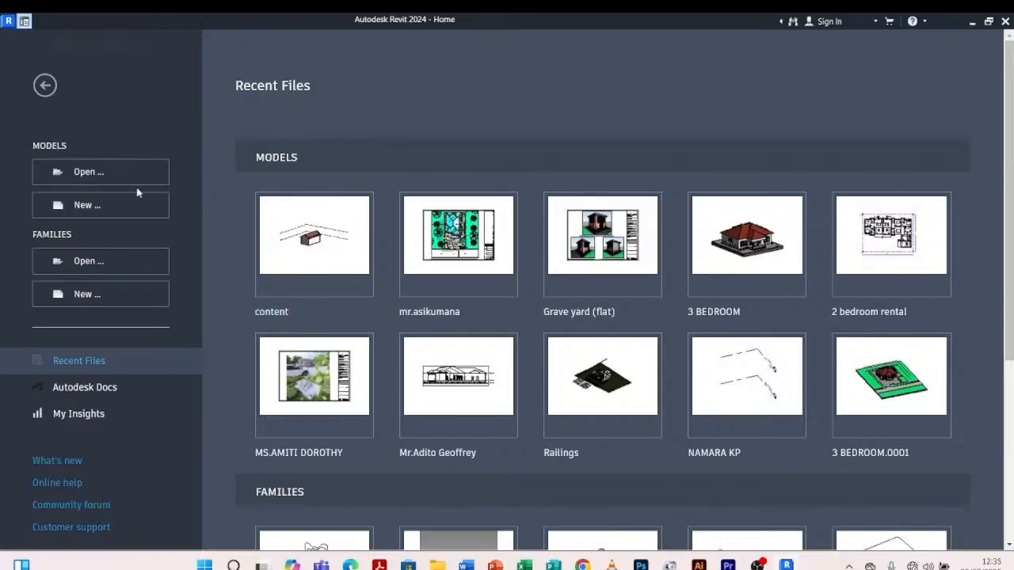
# Create a new project from the Architectural Template
pyautogui.click(106, 201)
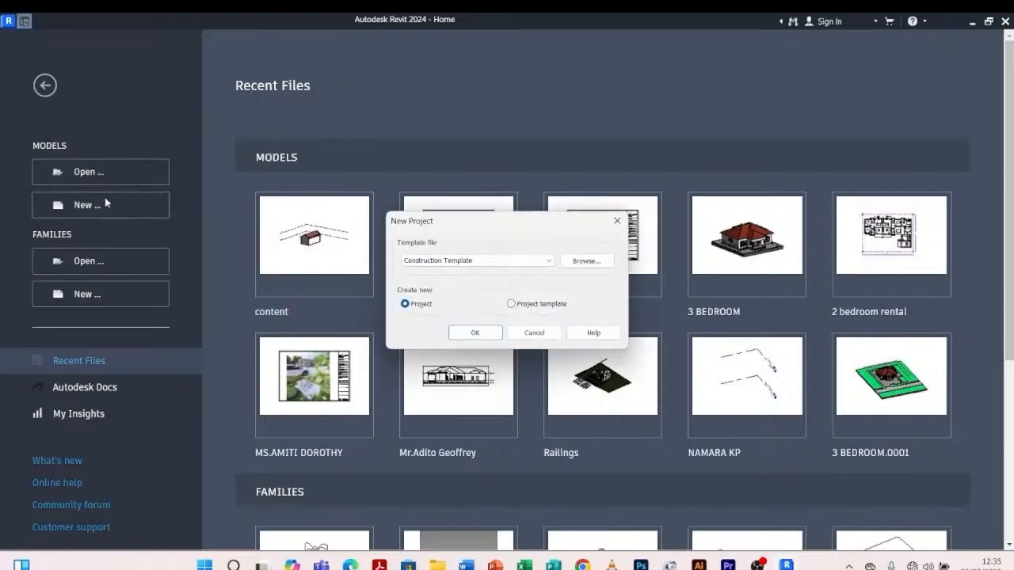
pyautogui.click(545, 261)
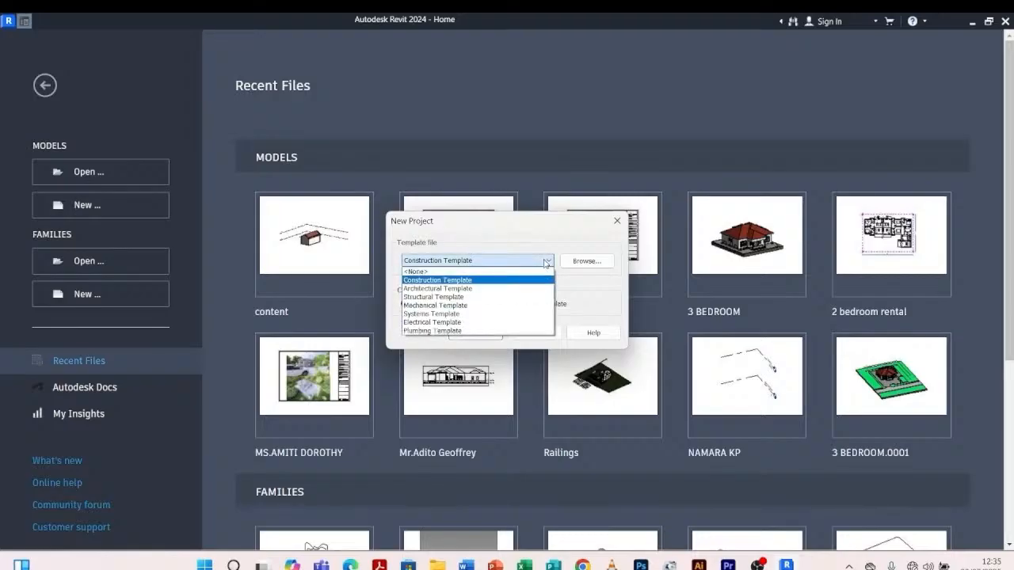
pyautogui.click(438, 290)
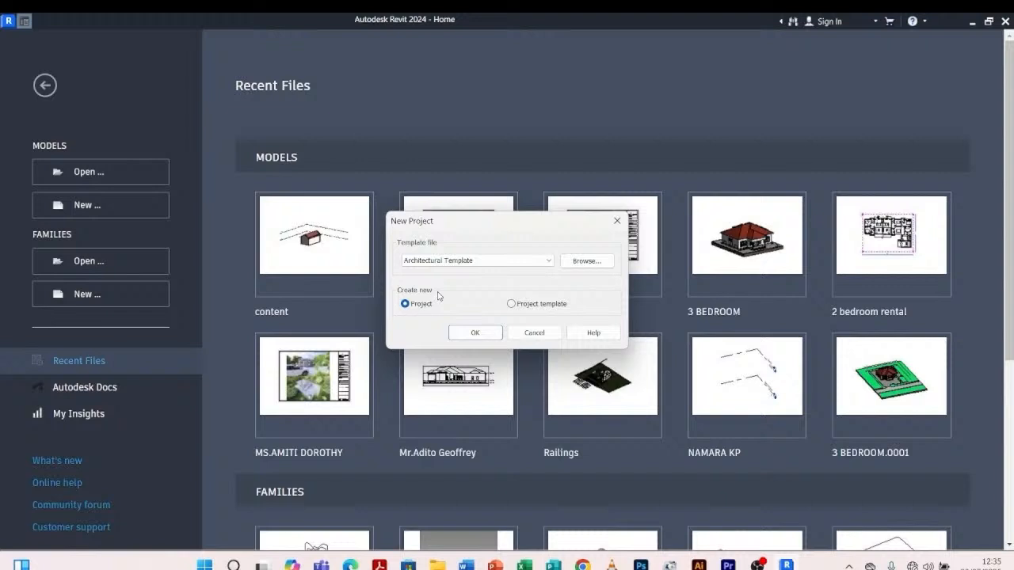
pyautogui.click(475, 334)
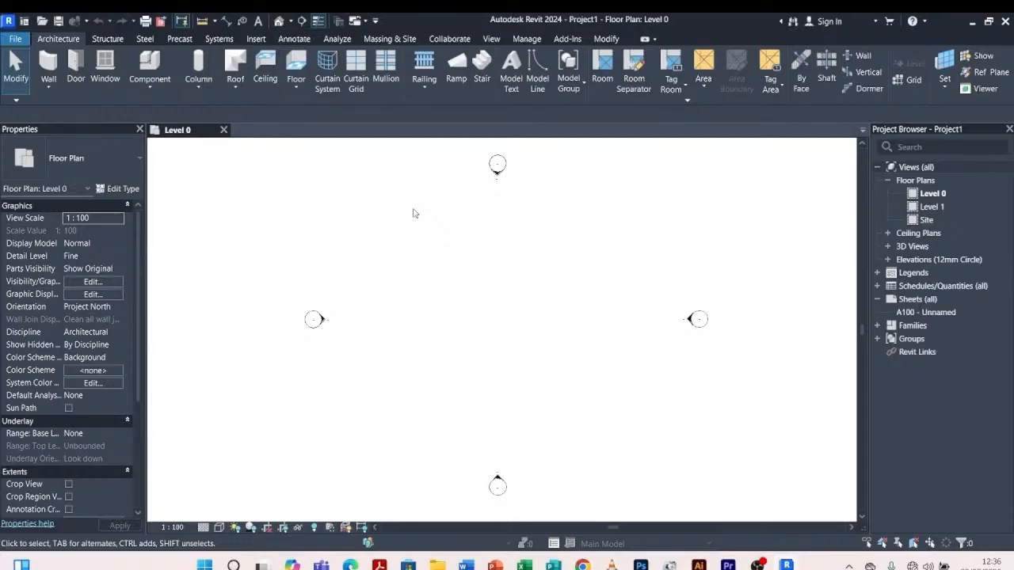
# Create a new family from the Metric Curtain Panel Pattern Based template
pyautogui.click(17, 41)
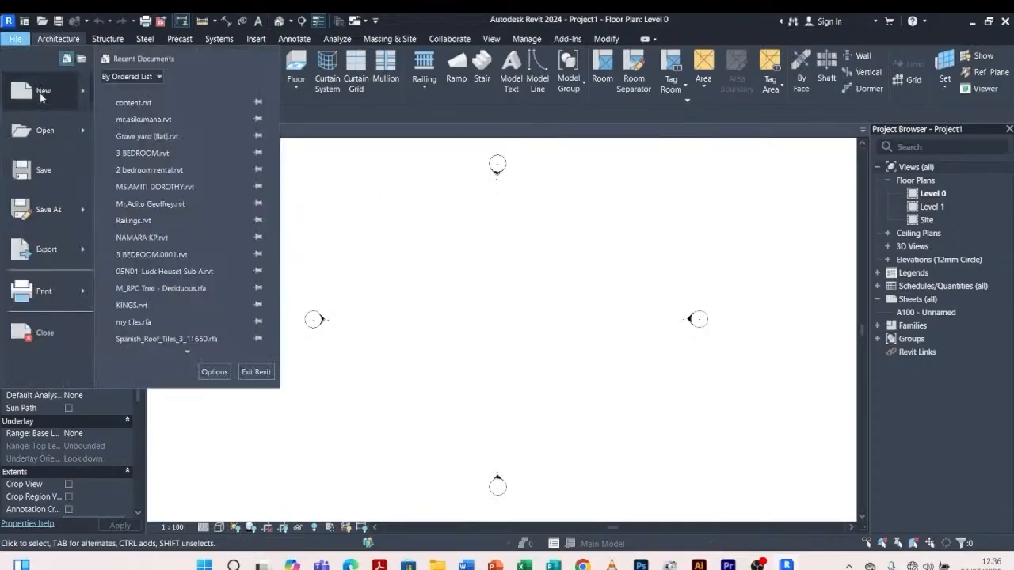
pyautogui.moveTo(83, 96)
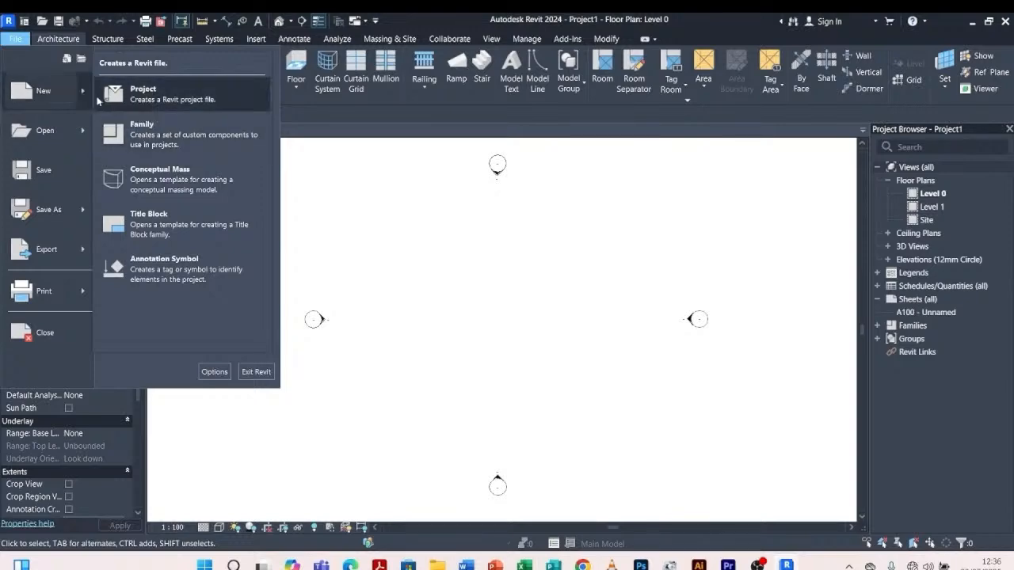
pyautogui.click(143, 134)
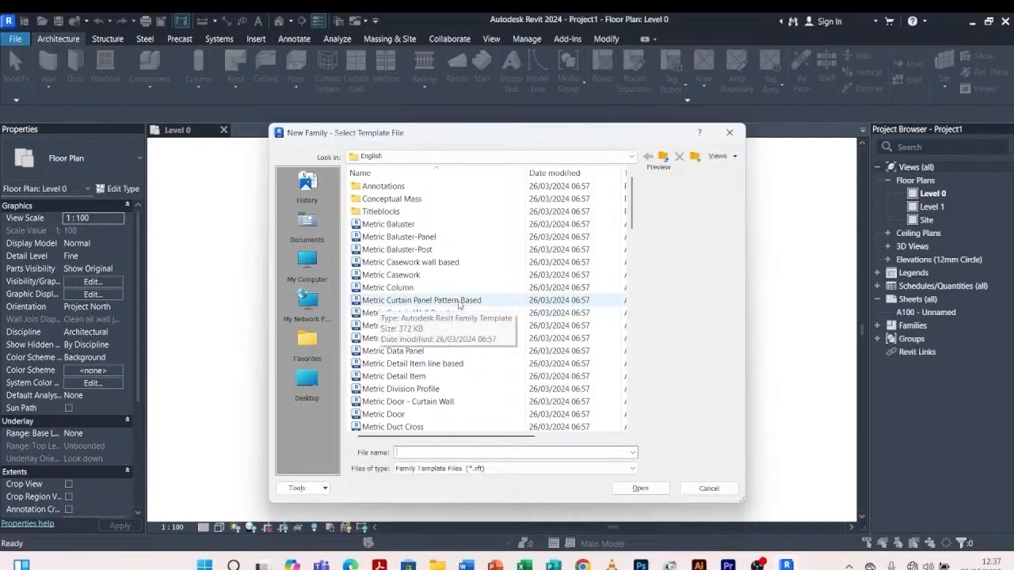
pyautogui.click(460, 301)
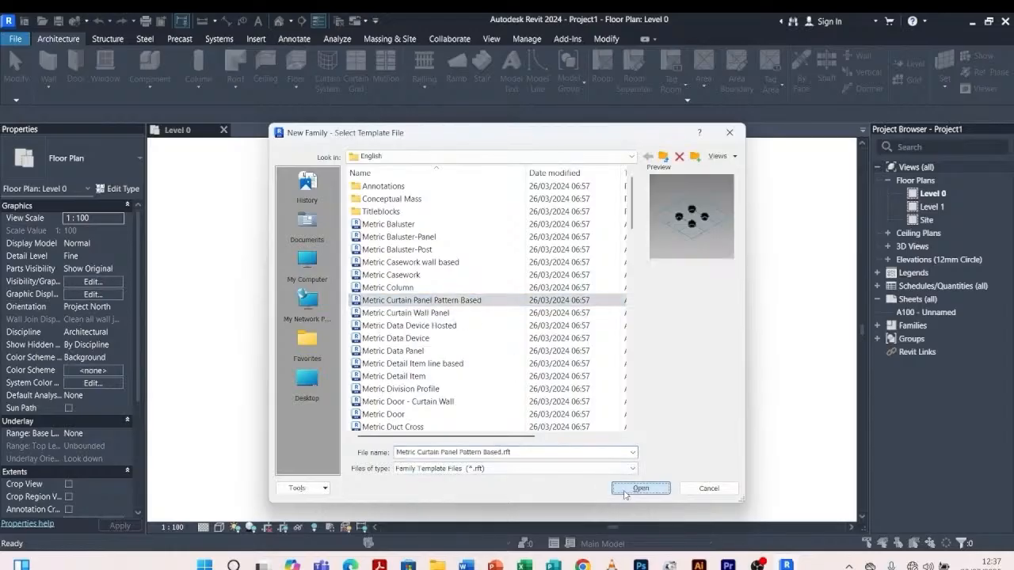
pyautogui.click(625, 491)
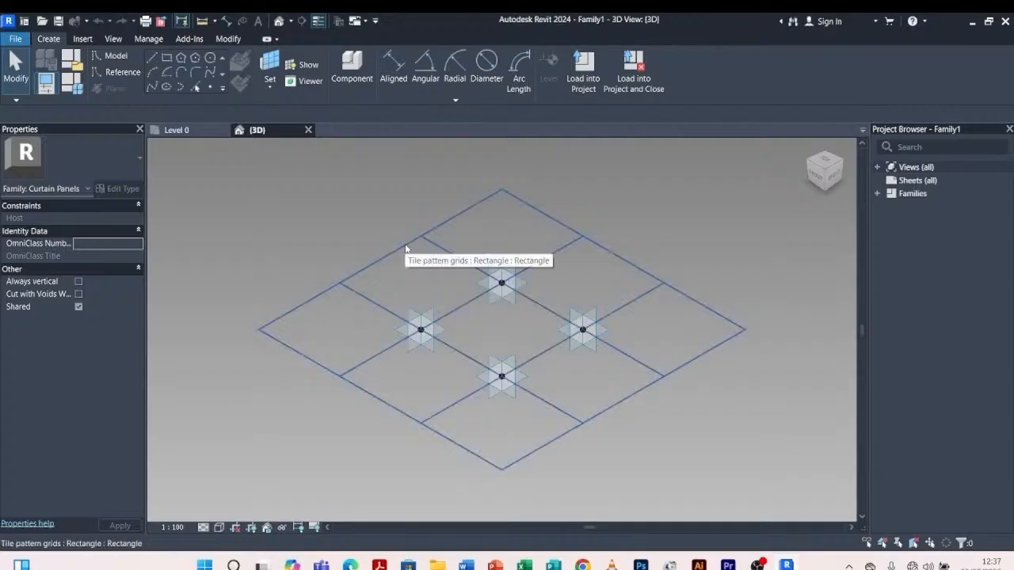
pyautogui.click(626, 263)
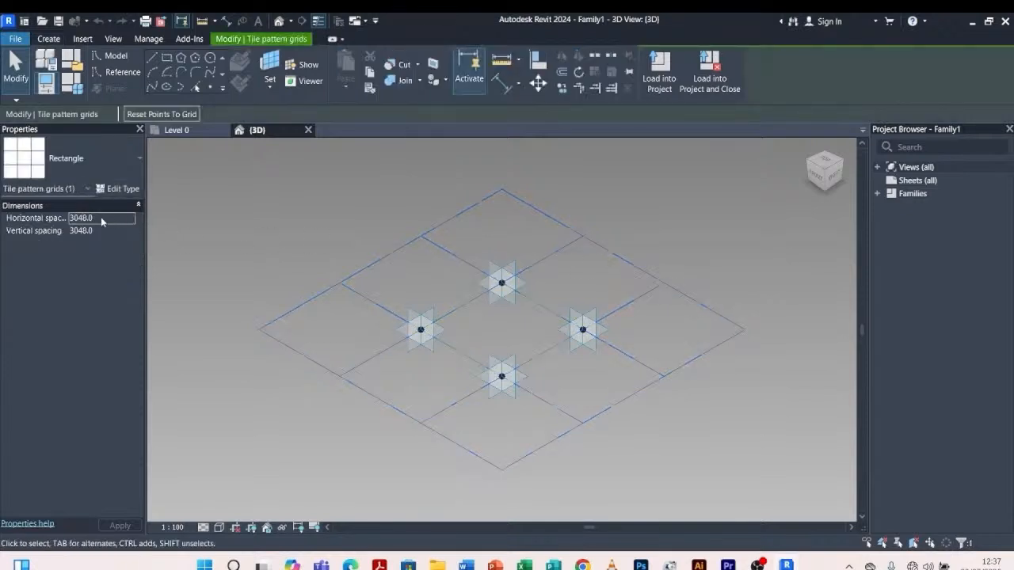
pyautogui.click(409, 198)
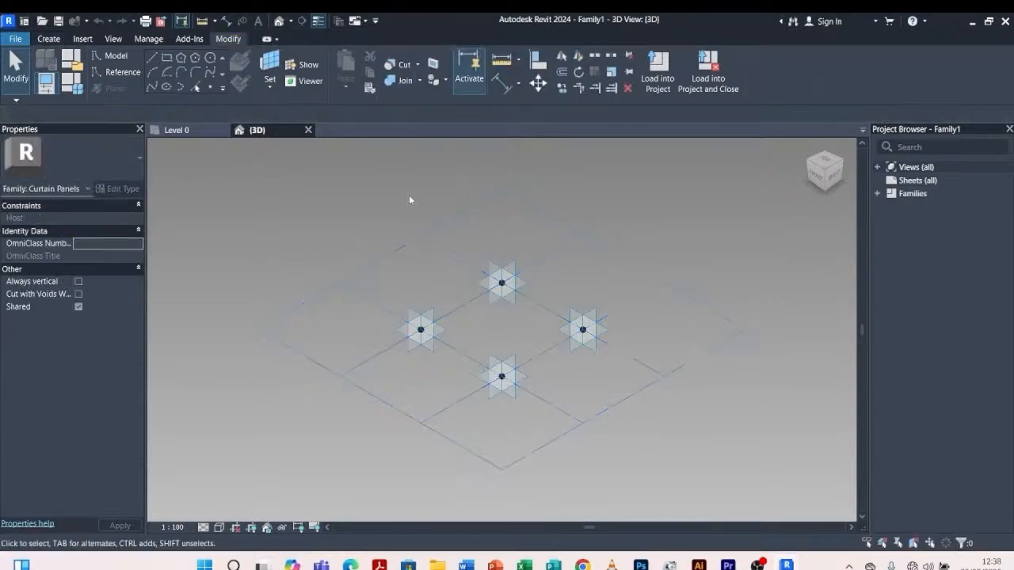
pyautogui.click(599, 244)
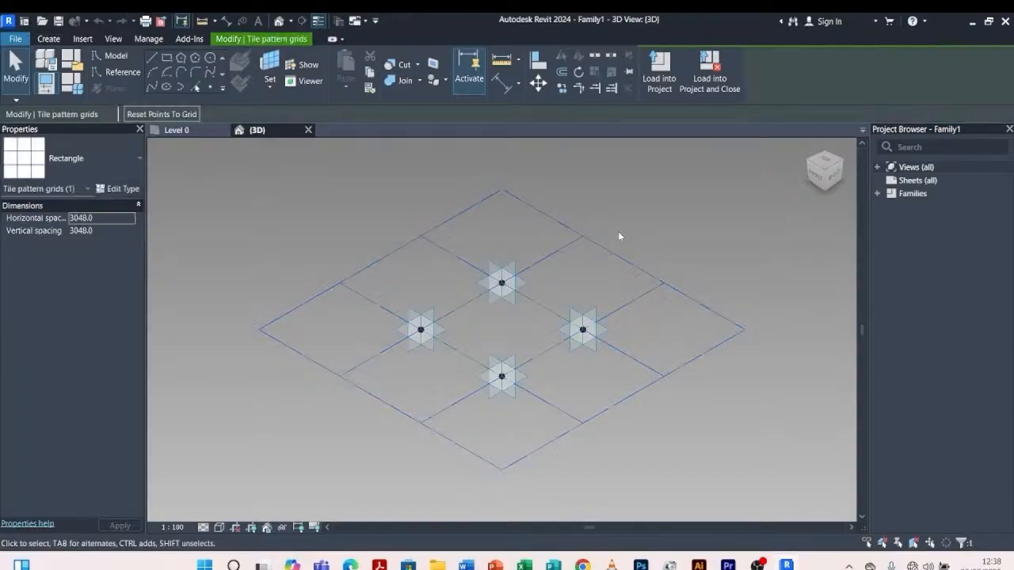
pyautogui.click(620, 211)
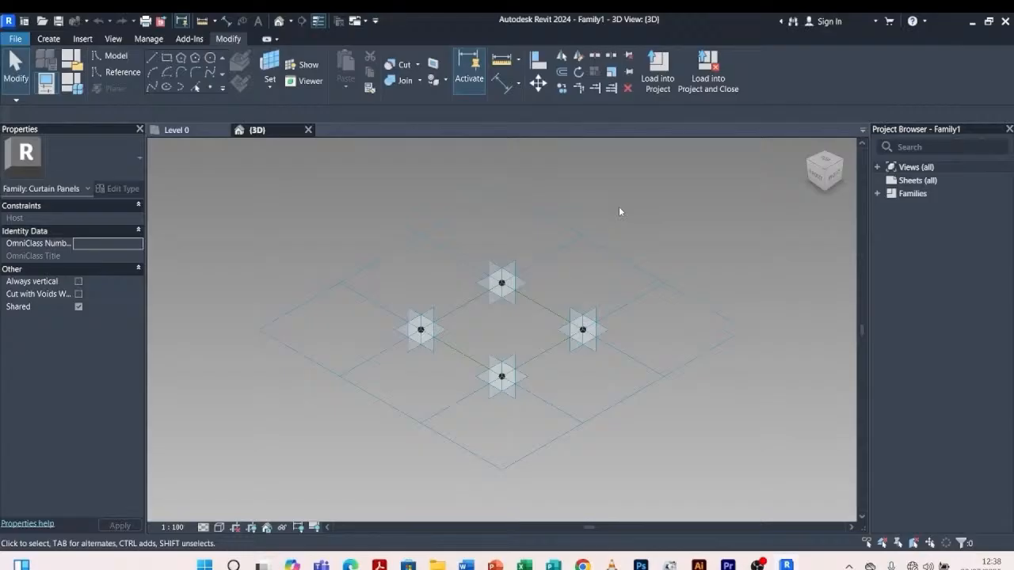
# Check the format settings of the length unit in the project units and accept them
pyautogui.press('u')
pyautogui.press('n')
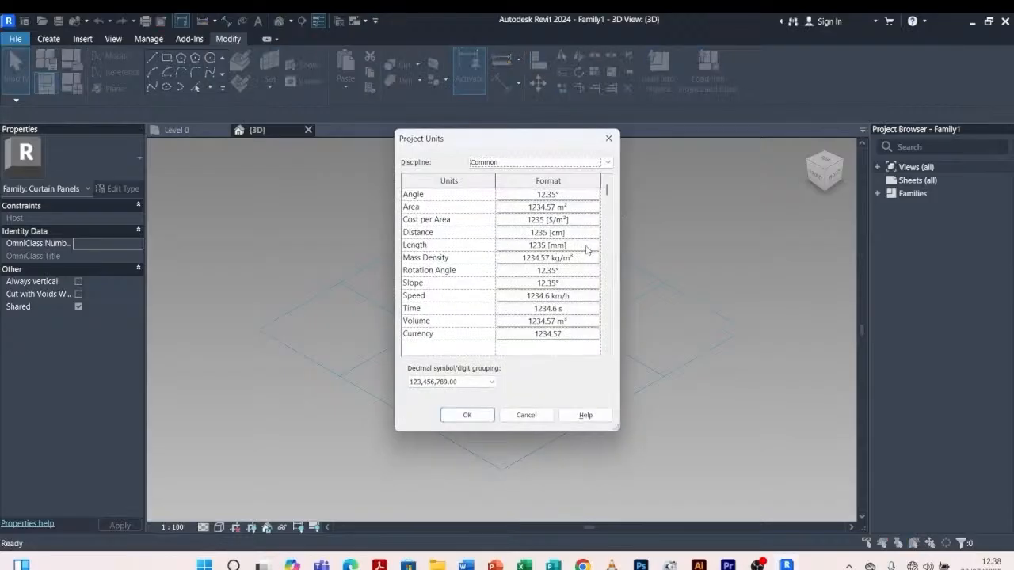
pyautogui.click(587, 248)
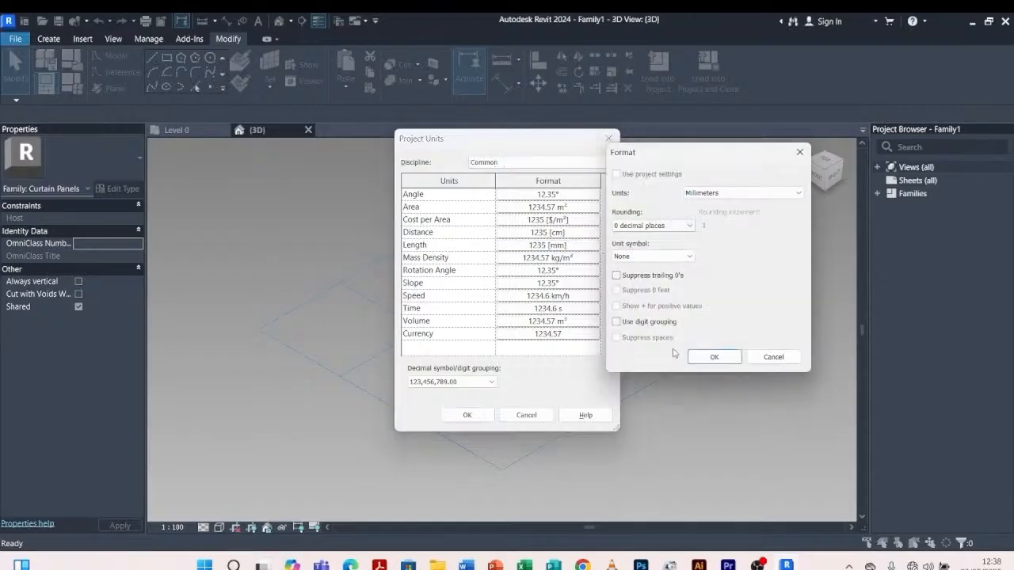
pyautogui.click(714, 356)
pyautogui.click(466, 415)
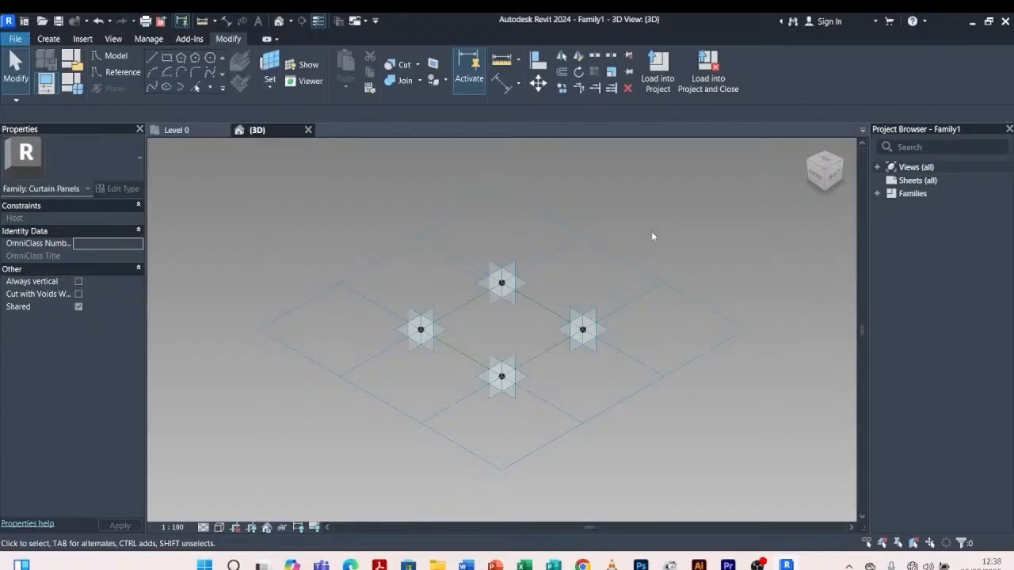
# Set the tile pattern grid's horizontal and vertical spacing to 306 mm each
pyautogui.click(620, 258)
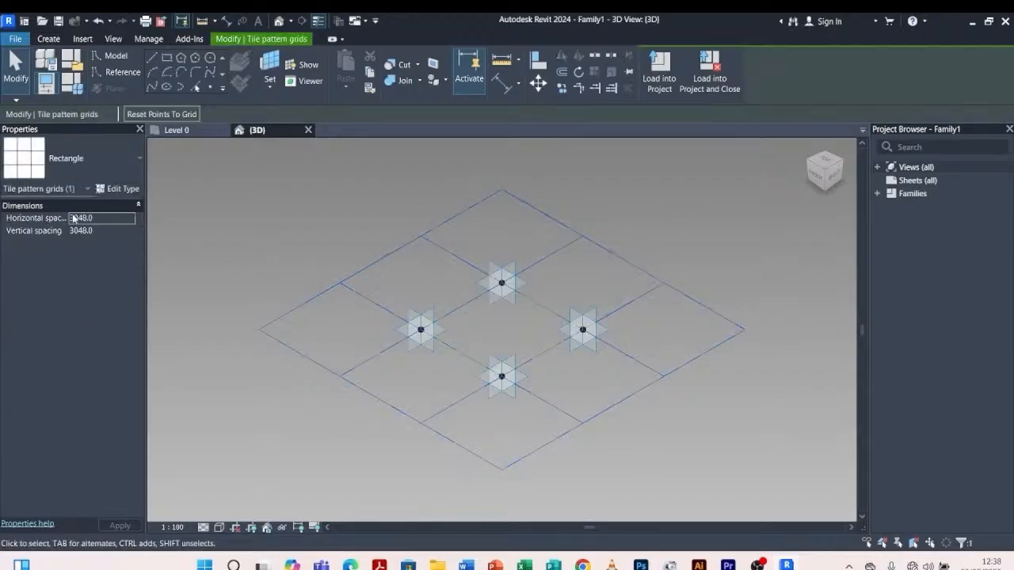
pyautogui.click(103, 216)
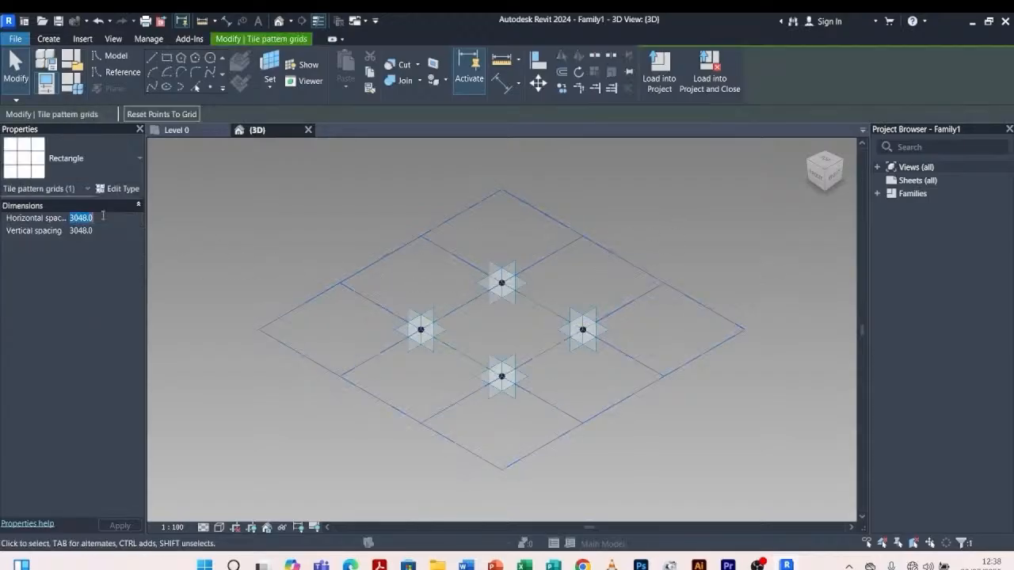
pyautogui.write('306')
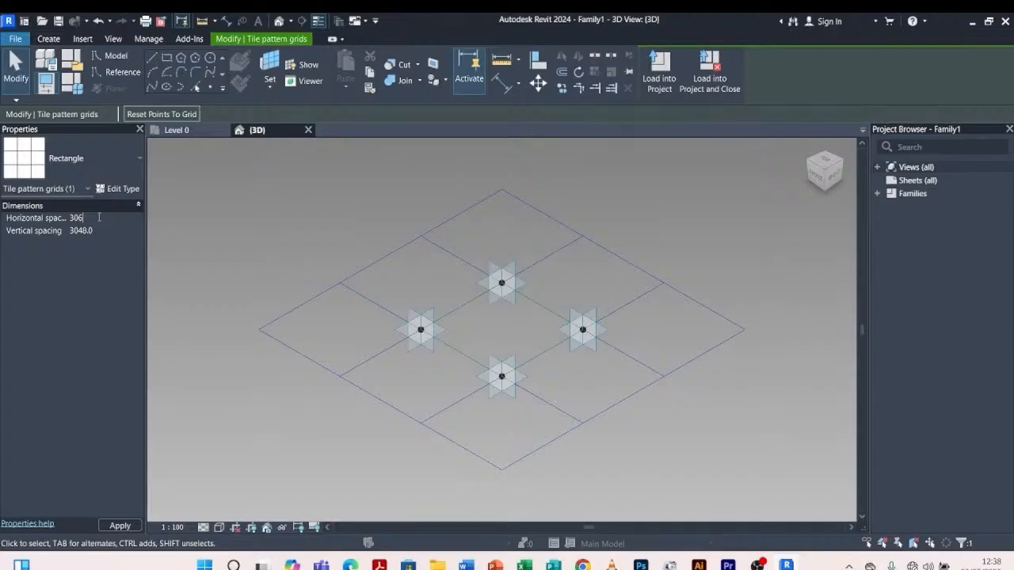
pyautogui.click(102, 233)
pyautogui.write('306')
pyautogui.press('Return')
pyautogui.click(223, 250)
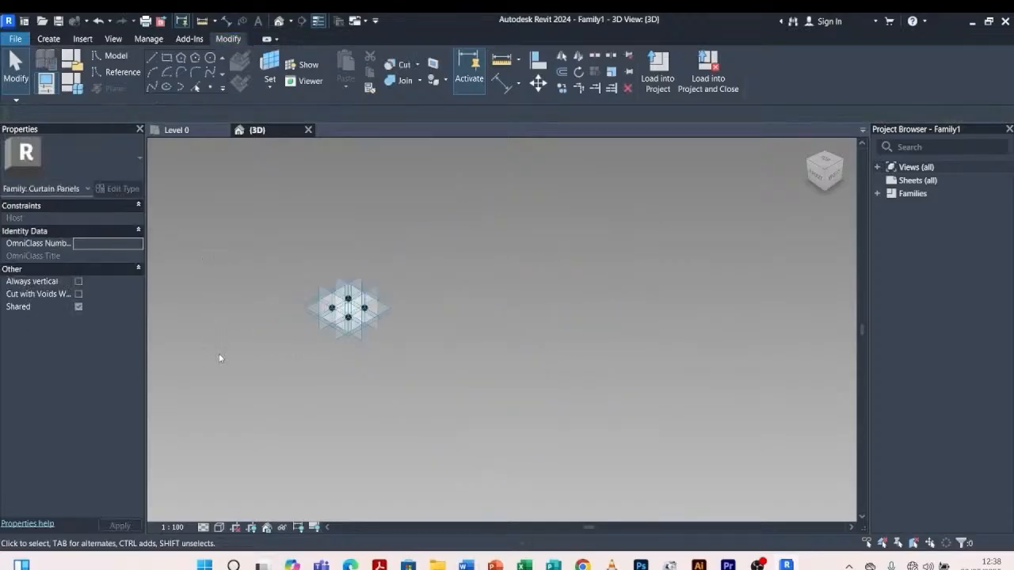
# Set the work plane to the vertical reference plane of the front adaptive point that runs along the adjoining reference line
pyautogui.scroll(1, 220, 359)
pyautogui.scroll(2, 449, 245)
pyautogui.scroll(3, 248, 337)
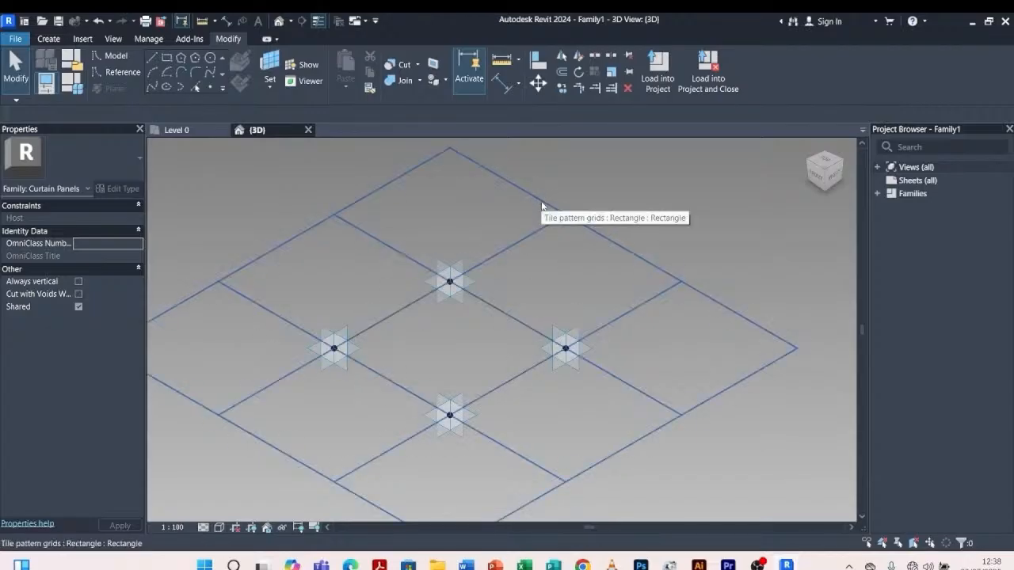
pyautogui.scroll(-3, 396, 317)
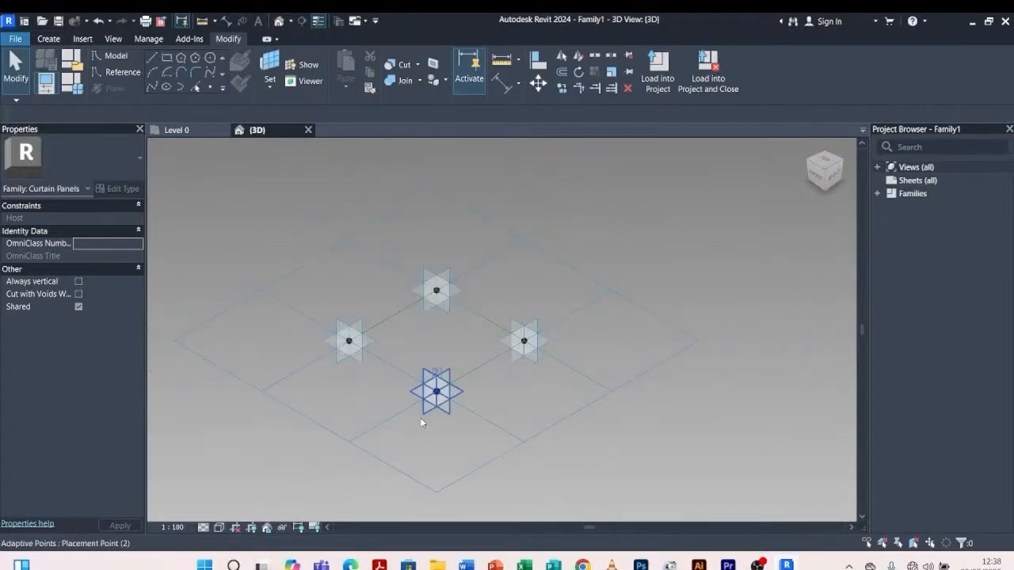
pyautogui.scroll(2, 420, 417)
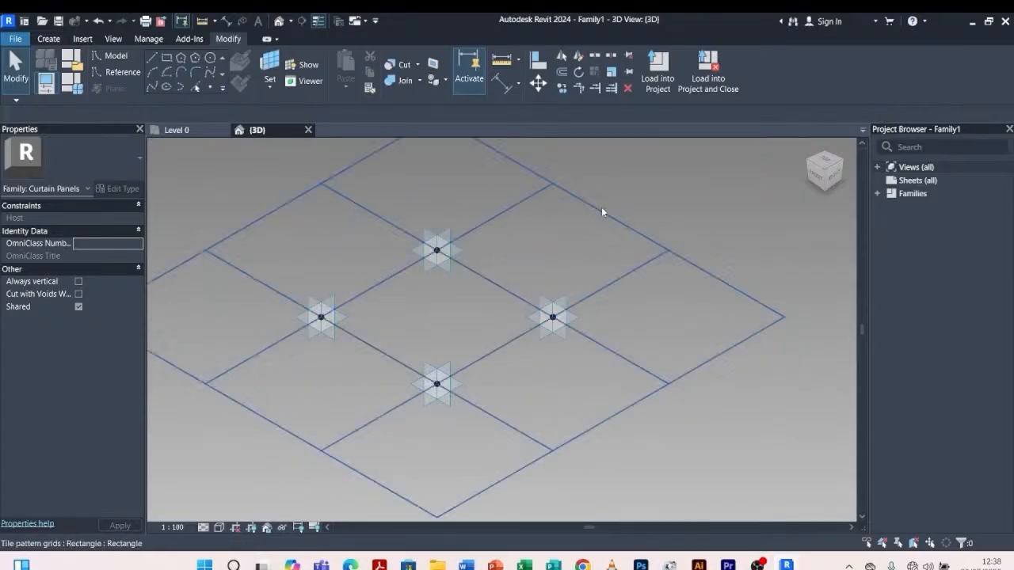
pyautogui.click(270, 61)
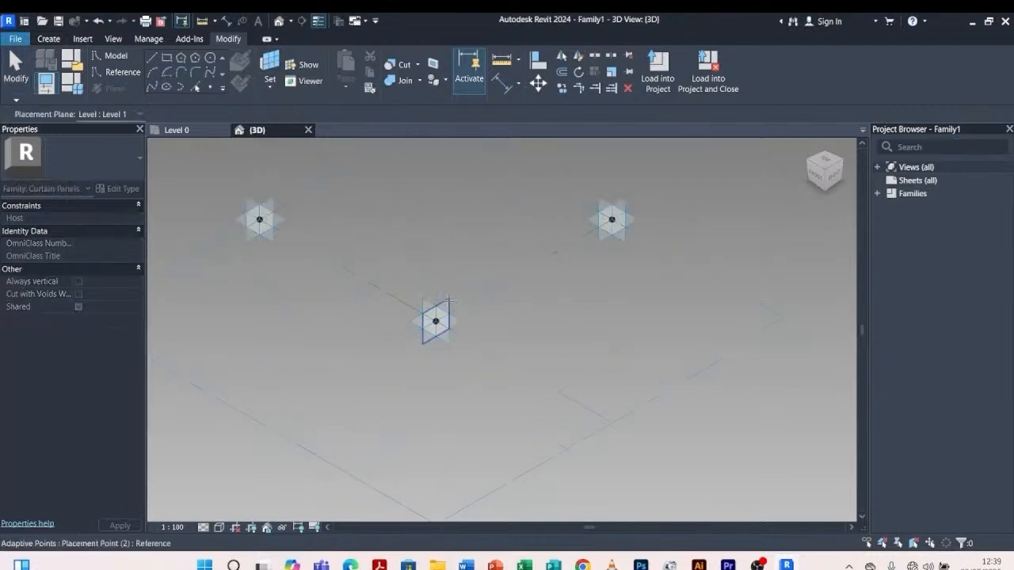
pyautogui.click(448, 301)
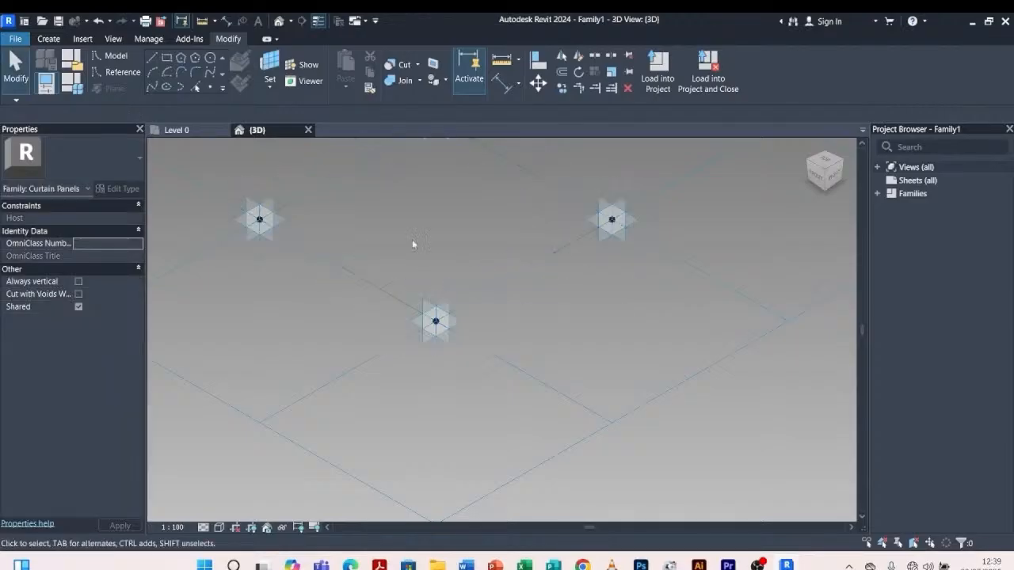
# Draw an S-curve of two tangent arcs, radius about 121 mm, from the front adaptive point through the reference line's midpoint to the neighbouring point
pyautogui.click(151, 74)
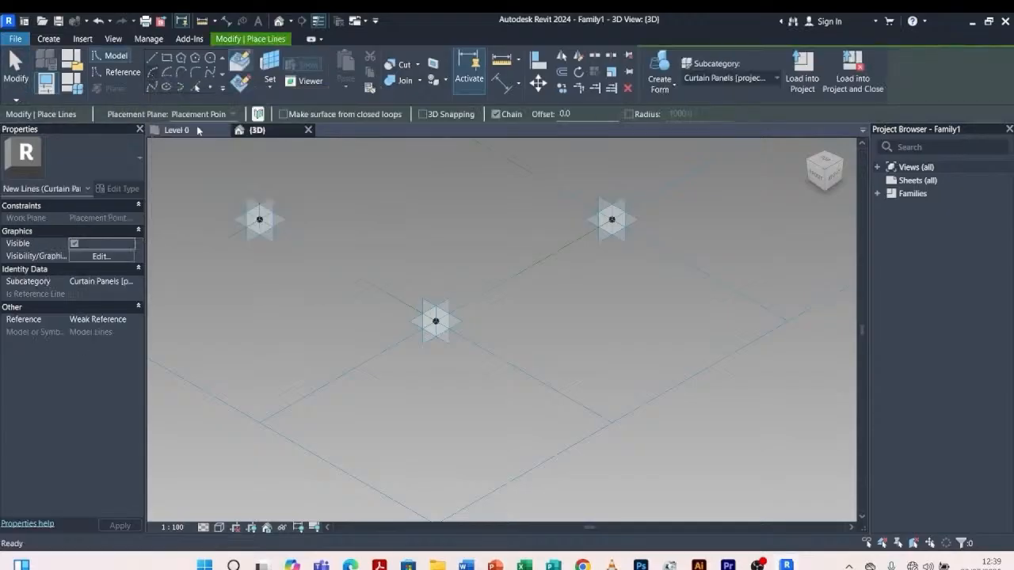
pyautogui.scroll(3, 471, 314)
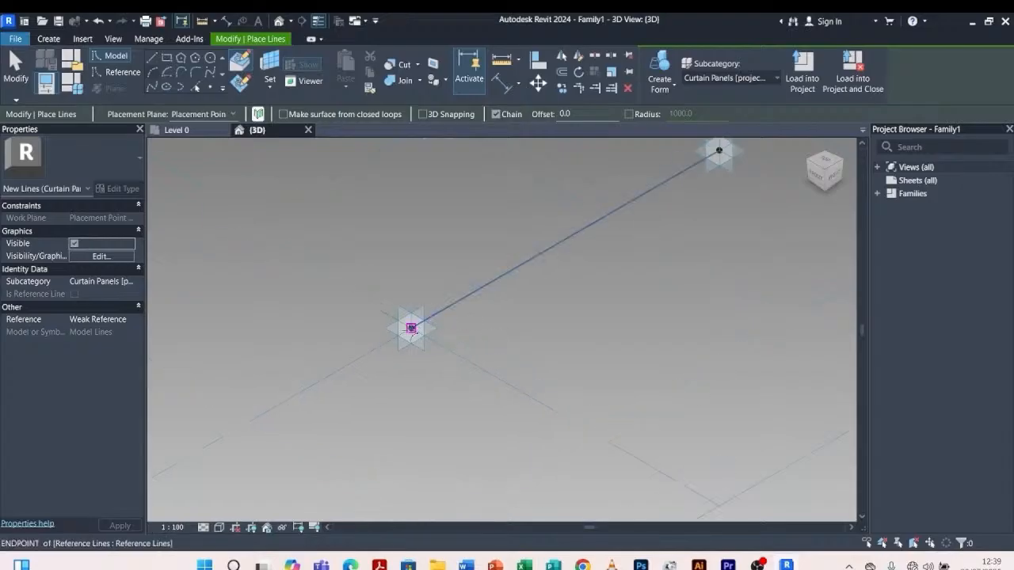
pyautogui.click(410, 328)
pyautogui.click(719, 151)
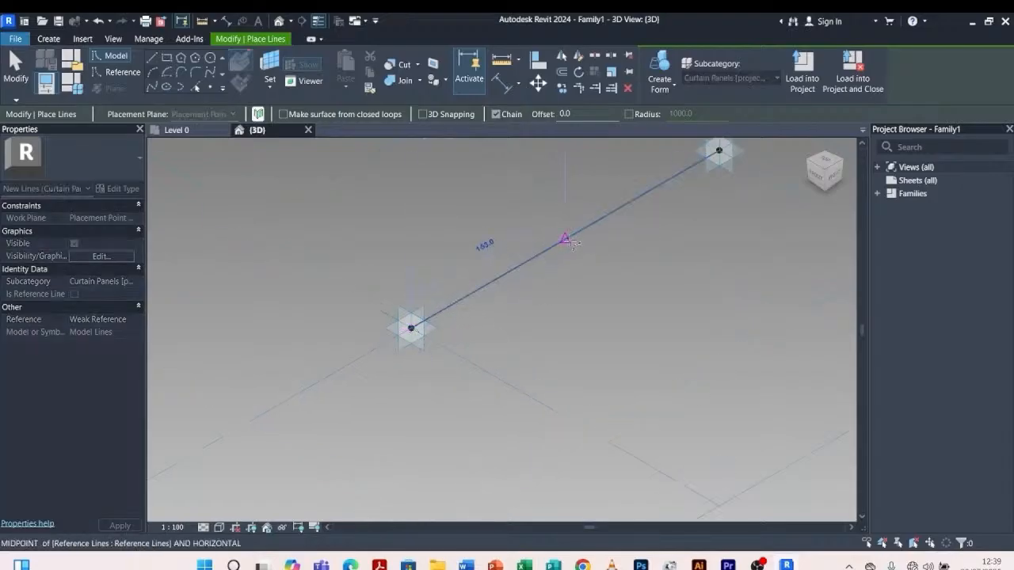
pyautogui.click(514, 241)
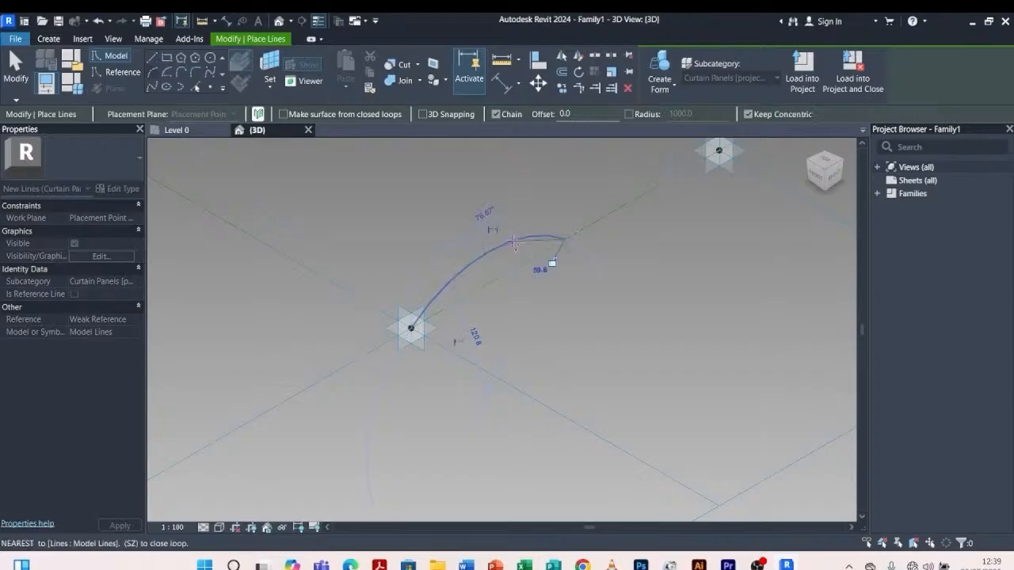
pyautogui.scroll(-2, 544, 278)
pyautogui.scroll(3, 662, 196)
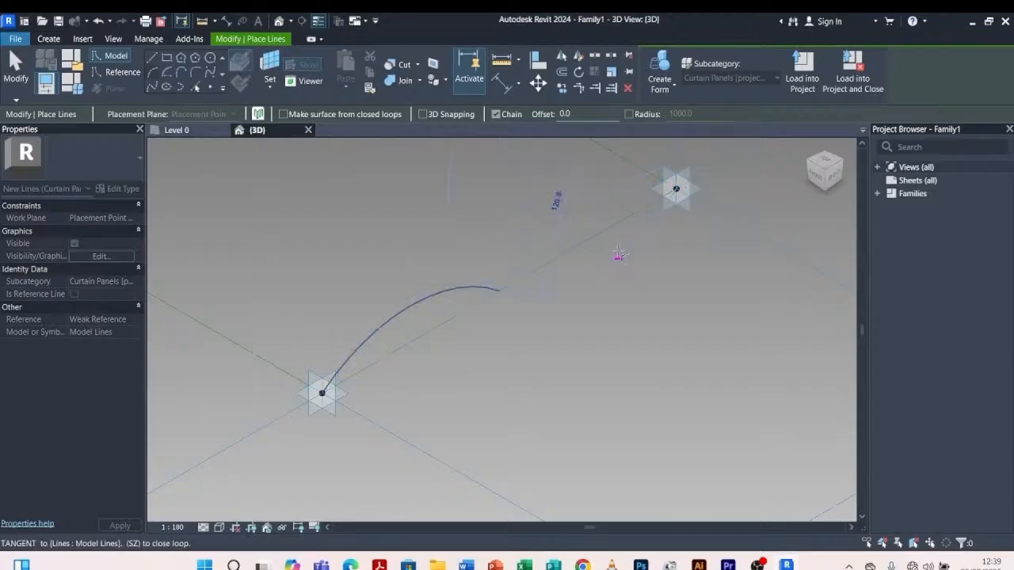
pyautogui.click(675, 188)
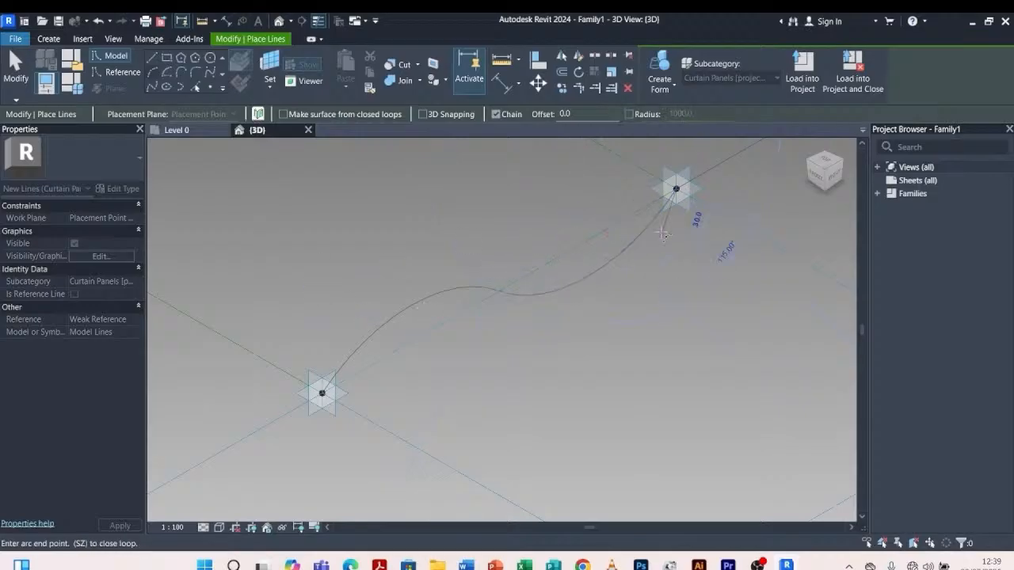
pyautogui.press('Escape')
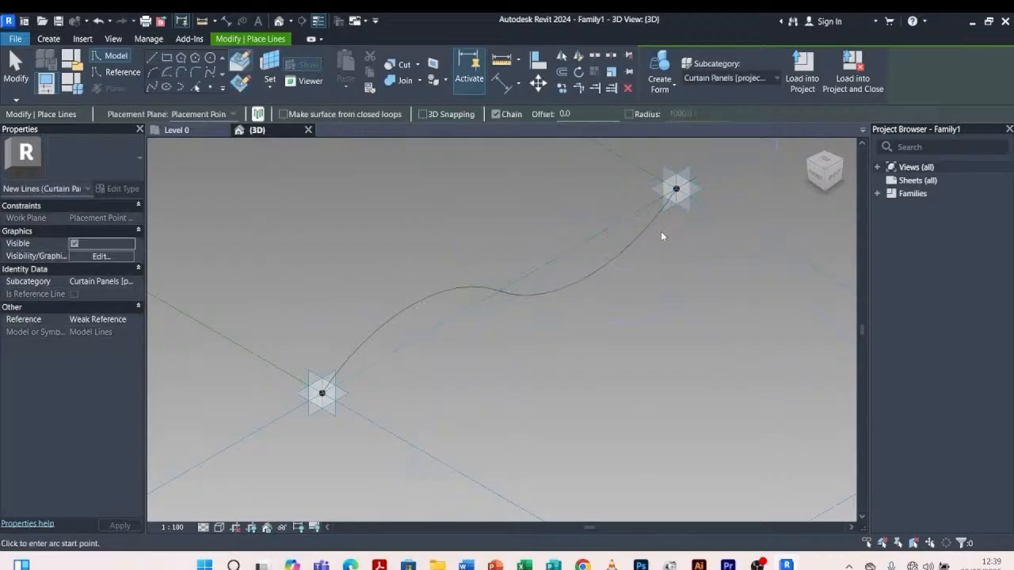
pyautogui.press('Escape')
pyautogui.scroll(-2, 564, 291)
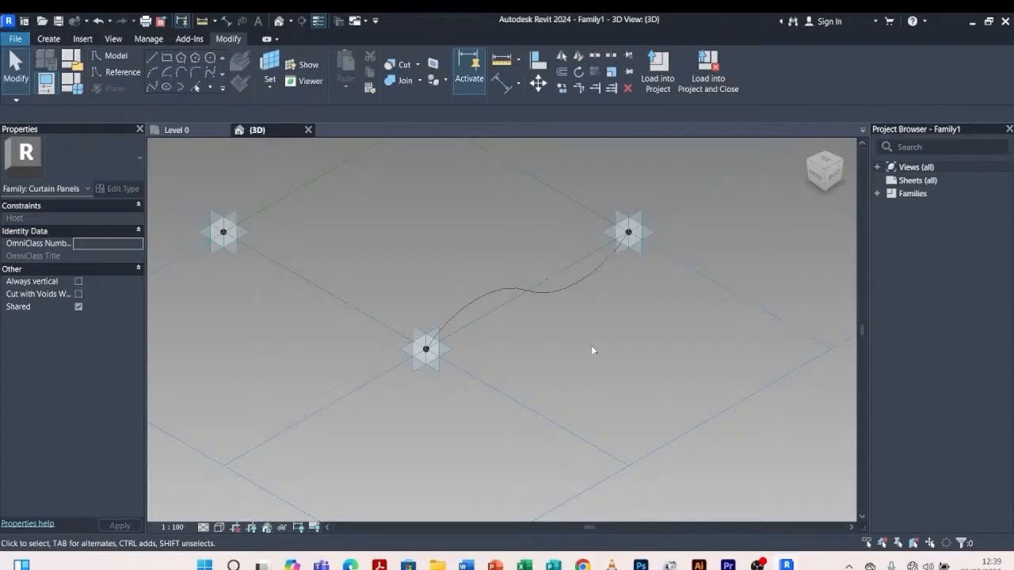
pyautogui.keyDown('shift'); pyautogui.moveTo(722, 354); pyautogui.dragTo(639, 347, button='middle'); pyautogui.keyUp('shift')
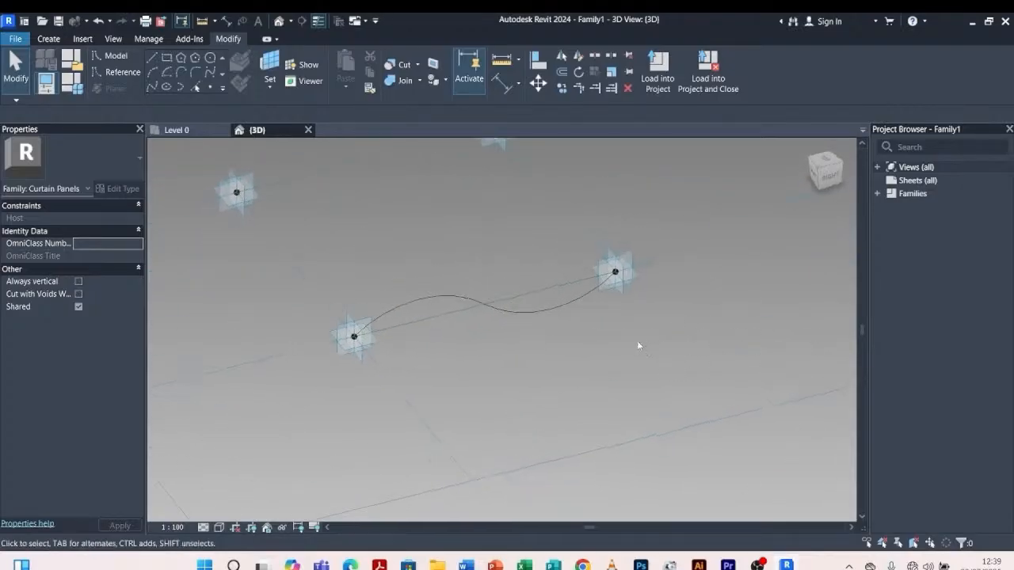
pyautogui.keyDown('shift'); pyautogui.moveTo(345, 353); pyautogui.dragTo(416, 346, button='middle'); pyautogui.keyUp('shift')
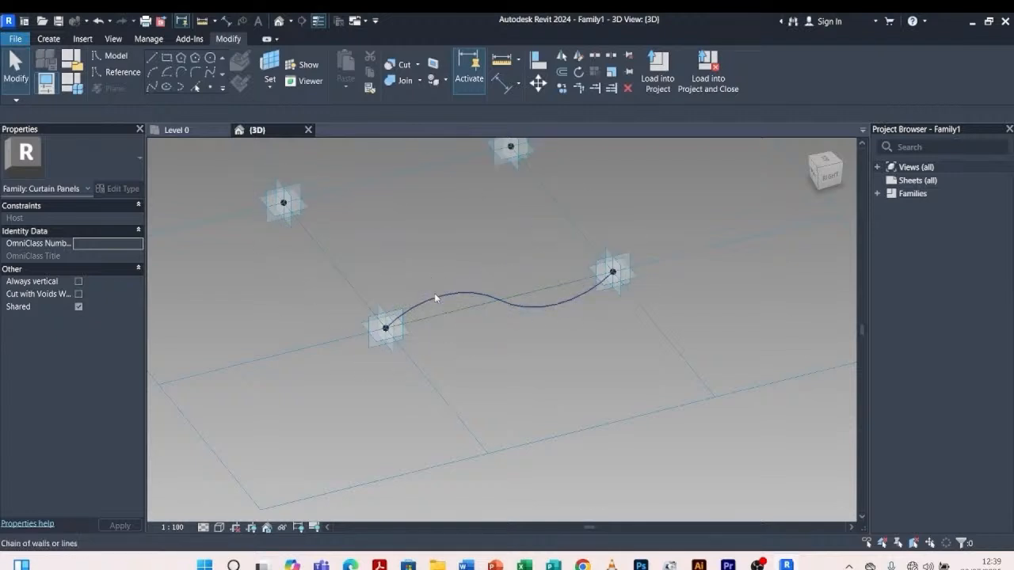
# Set the work plane to the vertical reference plane of adaptive Placement Point (1), parallel to the S-curve's plane
pyautogui.press('Tab')
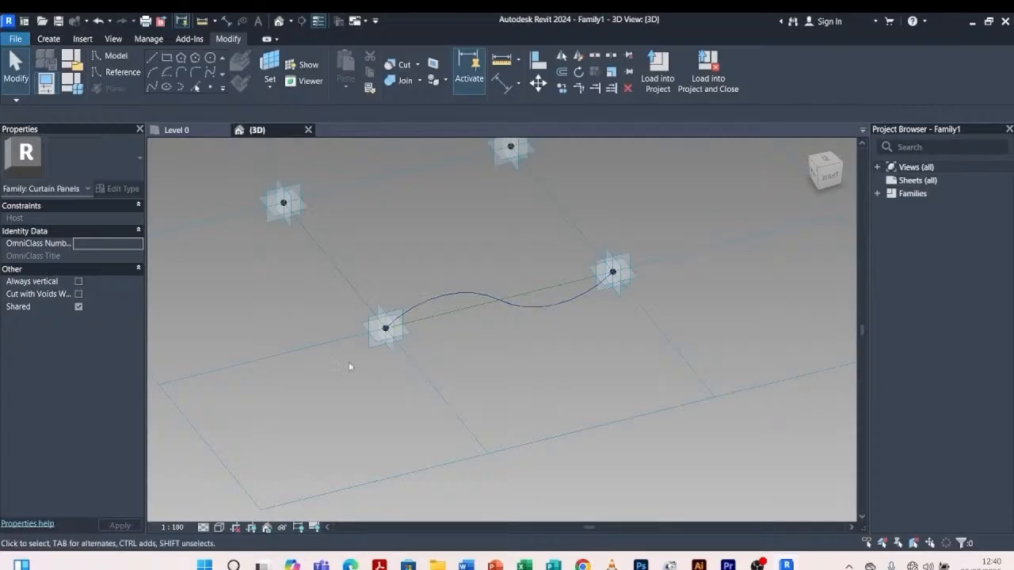
pyautogui.click(269, 65)
pyautogui.scroll(2, 297, 172)
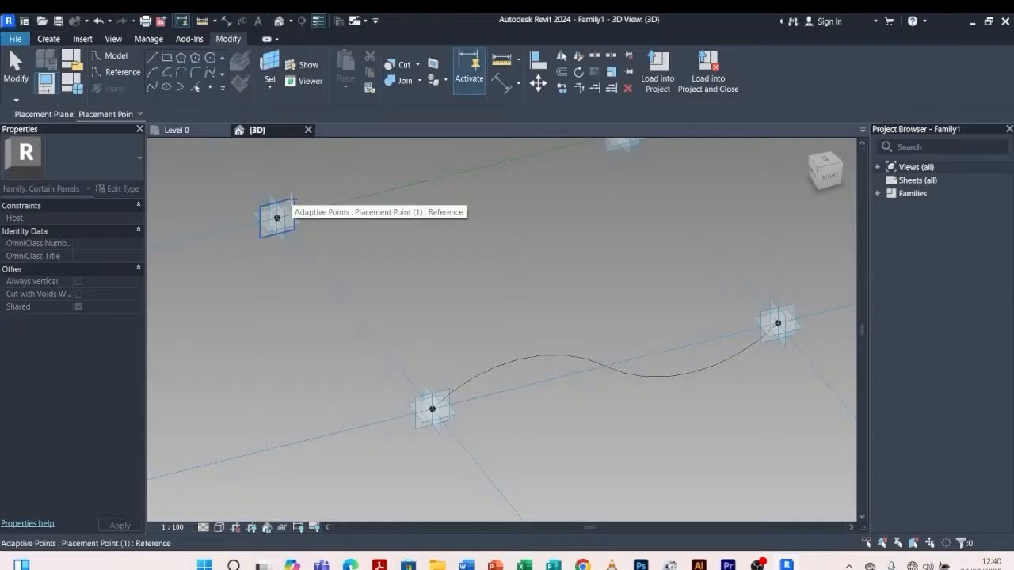
pyautogui.click(291, 199)
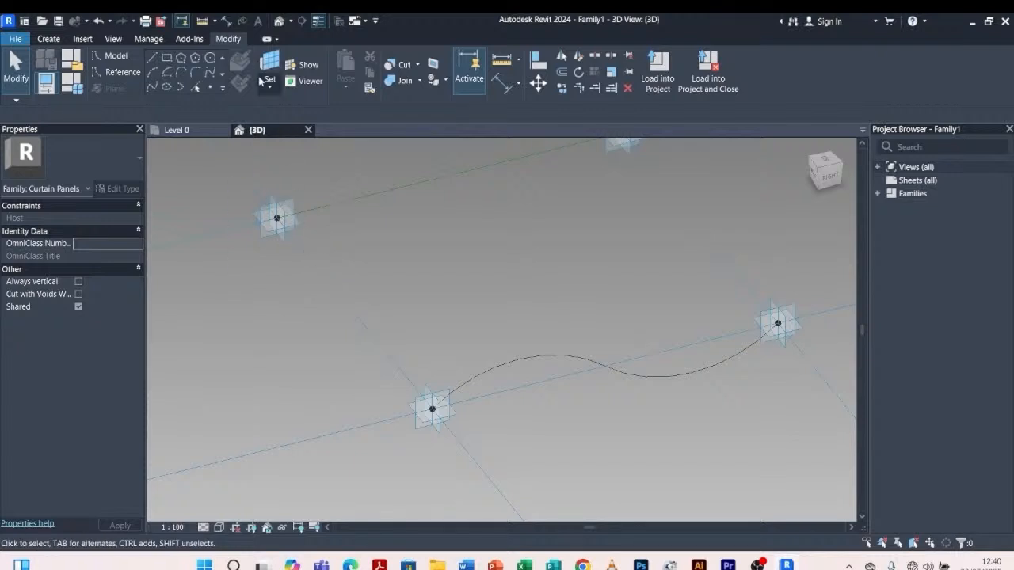
# Create a copy of both S-curve arcs on the rear work plane by picking the lines with a 30 mm offset upward
pyautogui.click(197, 87)
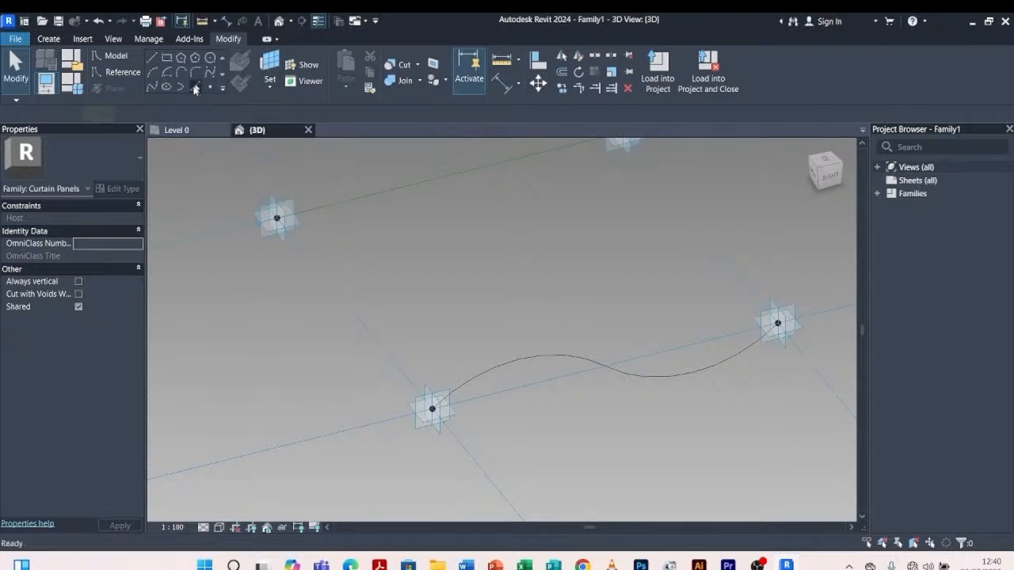
pyautogui.click(318, 113)
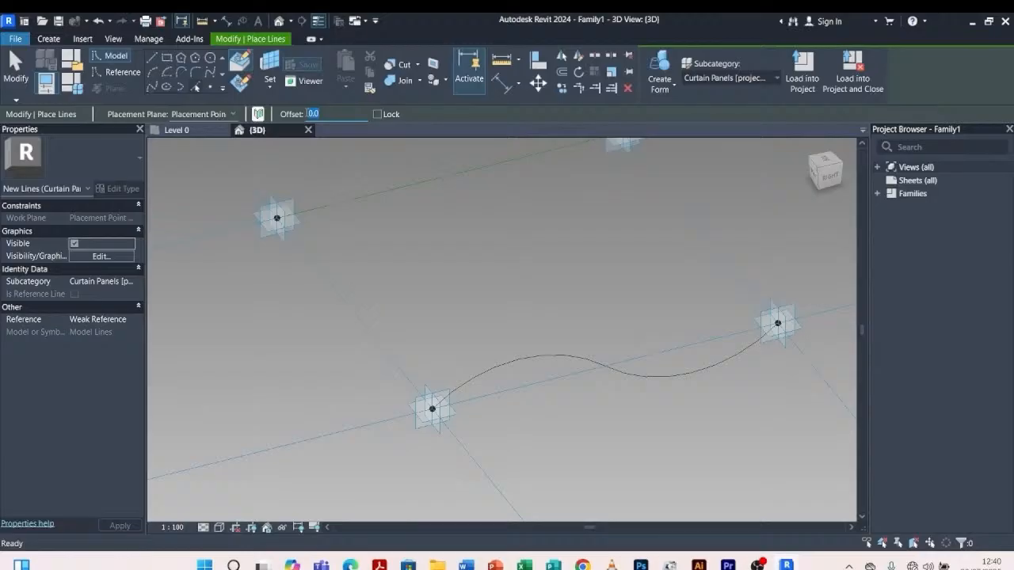
pyautogui.write('30')
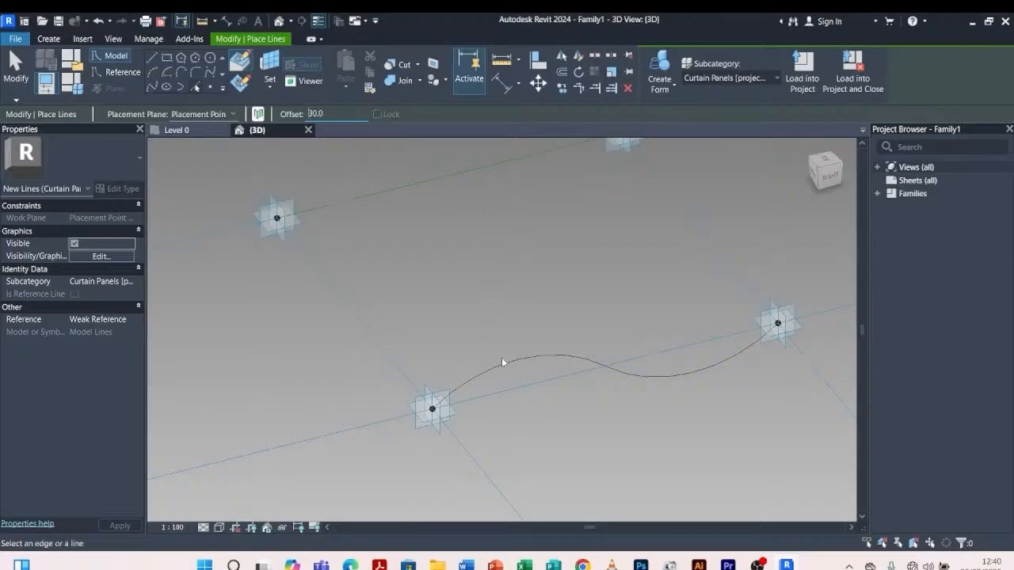
pyautogui.click(501, 360)
pyautogui.scroll(-2, 636, 443)
pyautogui.scroll(3, 411, 260)
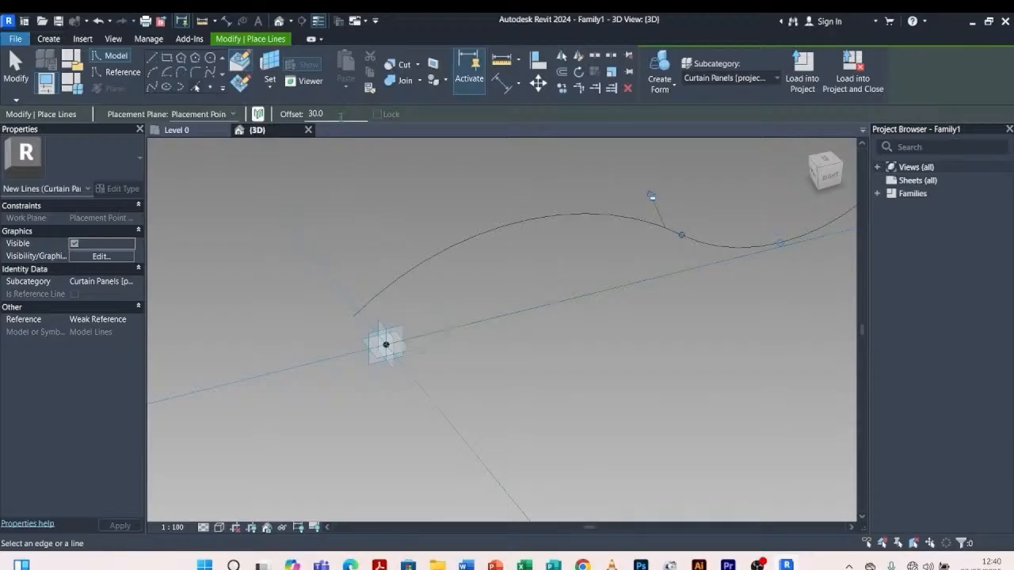
# Offset both arcs of the rear S-curve 10 mm to its lower side with Pick Lines
pyautogui.moveTo(341, 116); pyautogui.dragTo(274, 113)
pyautogui.write('1')
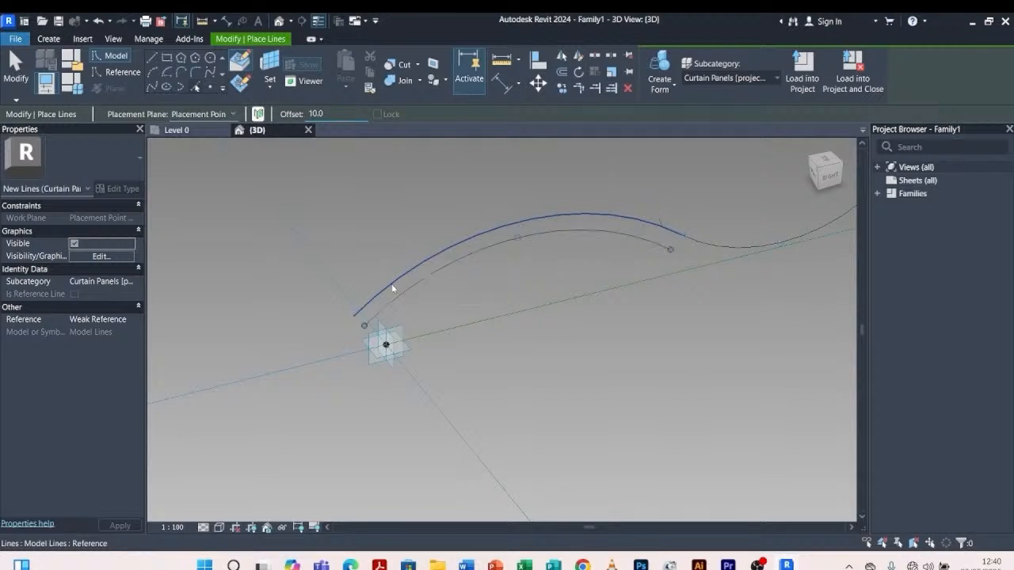
pyautogui.scroll(-3, 392, 284)
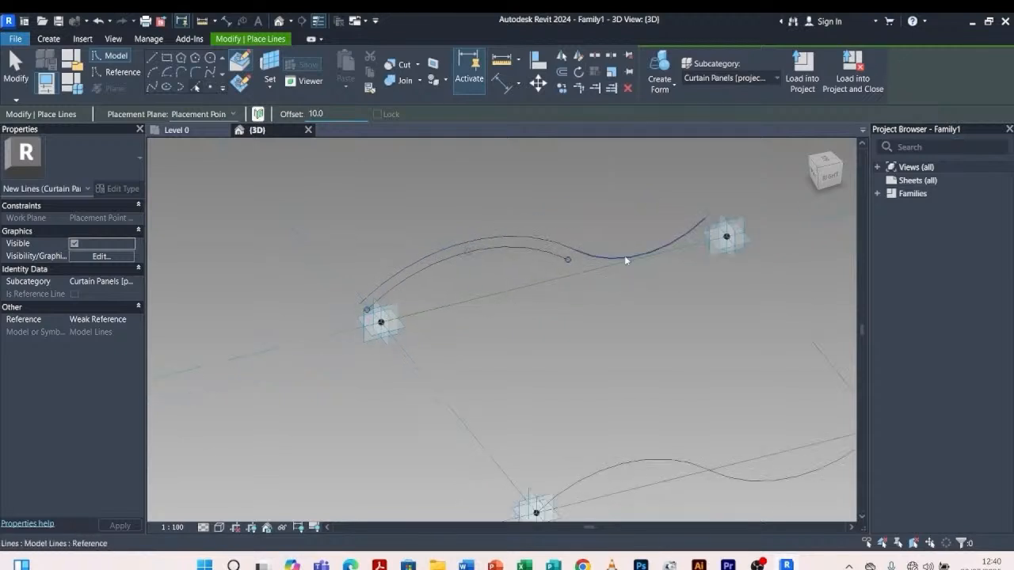
pyautogui.scroll(-3, 436, 204)
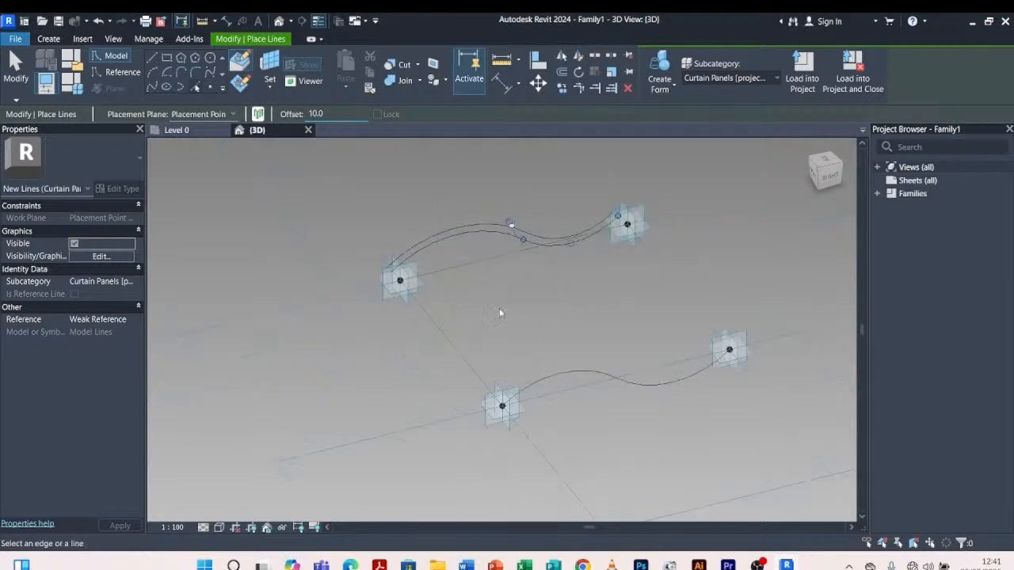
pyautogui.scroll(3, 519, 359)
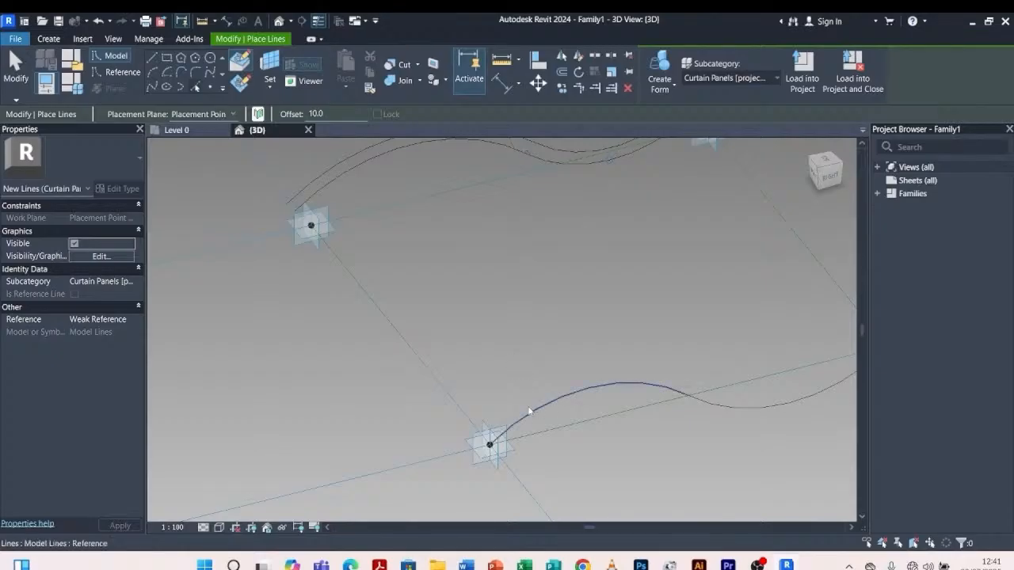
# Leave line placement and set the work plane to the vertical reference plane of adaptive Placement Point (2)
pyautogui.press('Escape')
pyautogui.scroll(-2, 505, 360)
pyautogui.scroll(1, 510, 404)
pyautogui.press('Tab')
pyautogui.scroll(1, 513, 416)
pyautogui.scroll(-2, 456, 288)
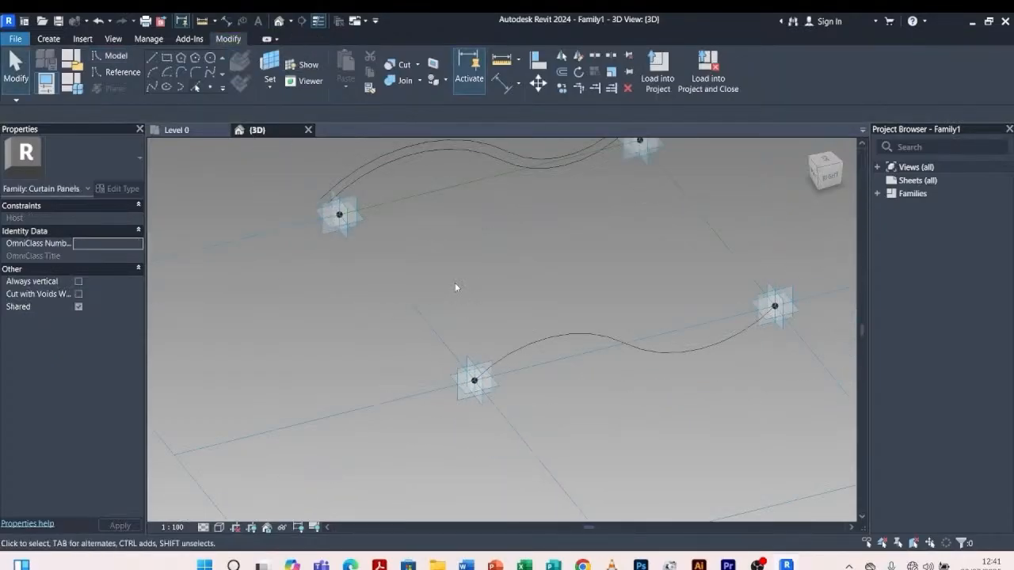
pyautogui.click(268, 79)
pyautogui.scroll(3, 484, 393)
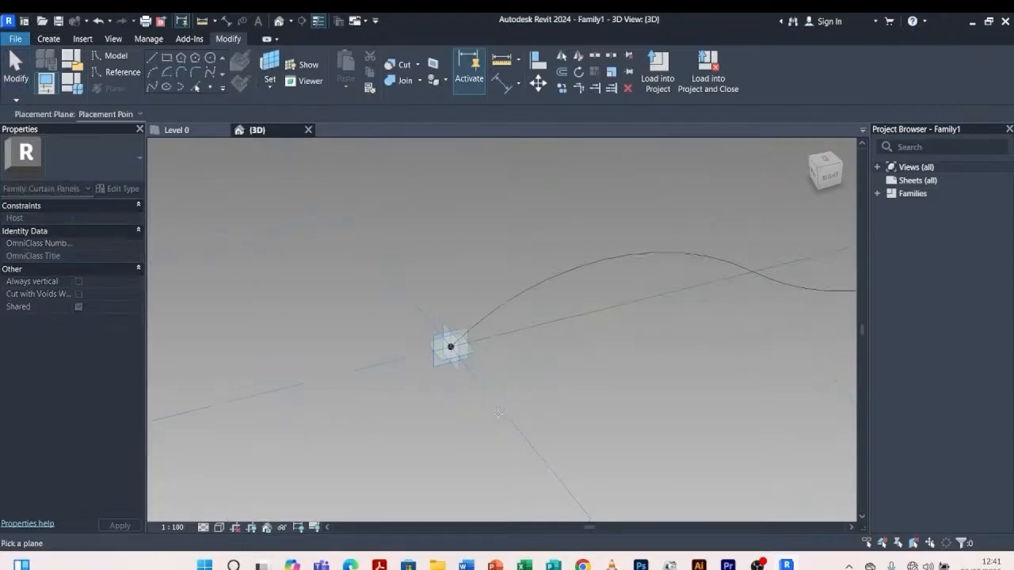
pyautogui.scroll(3, 448, 339)
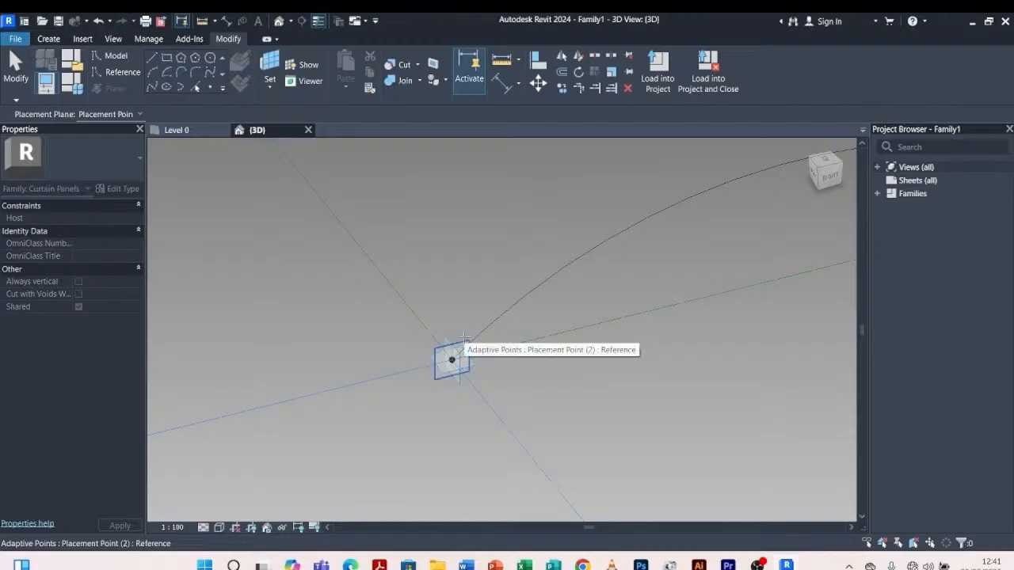
pyautogui.click(464, 339)
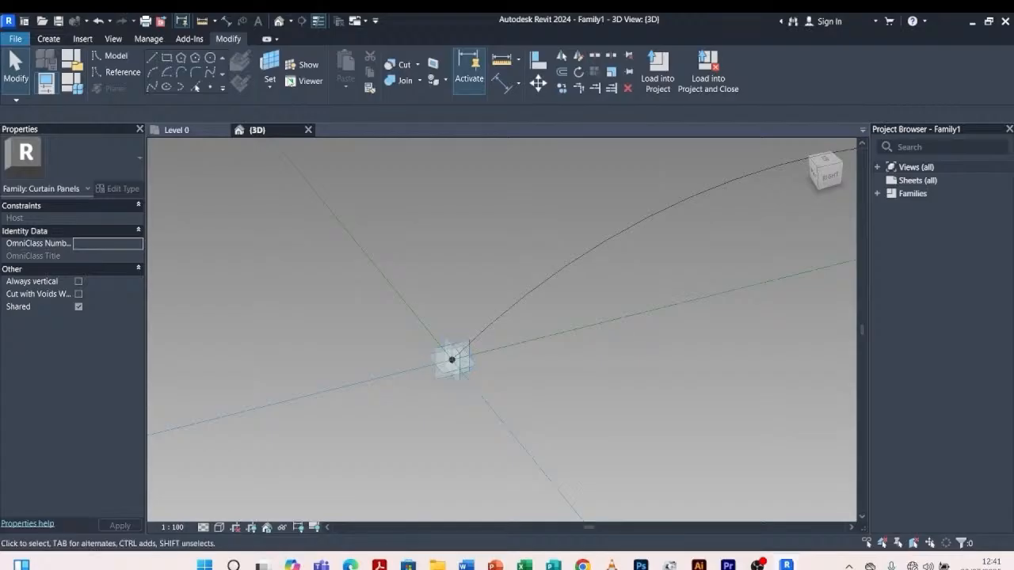
# Offset both arcs of the front S-curve 10 mm to its lower side with Pick Lines
pyautogui.click(197, 88)
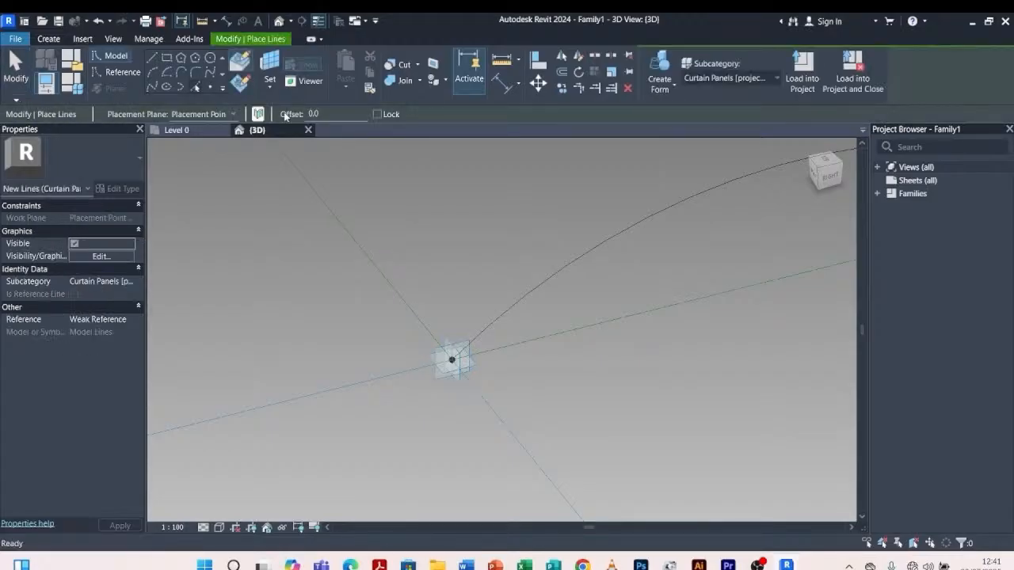
pyautogui.doubleClick(325, 113)
pyautogui.write('10')
pyautogui.click(598, 254)
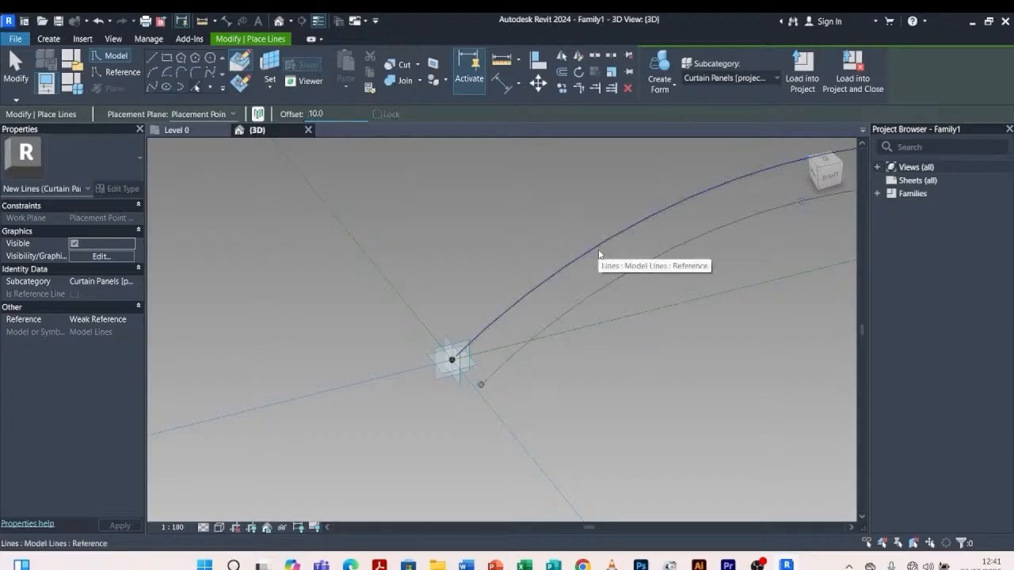
pyautogui.keyDown('shift'); pyautogui.moveTo(598, 254); pyautogui.dragTo(317, 438, button='middle'); pyautogui.keyUp('shift')
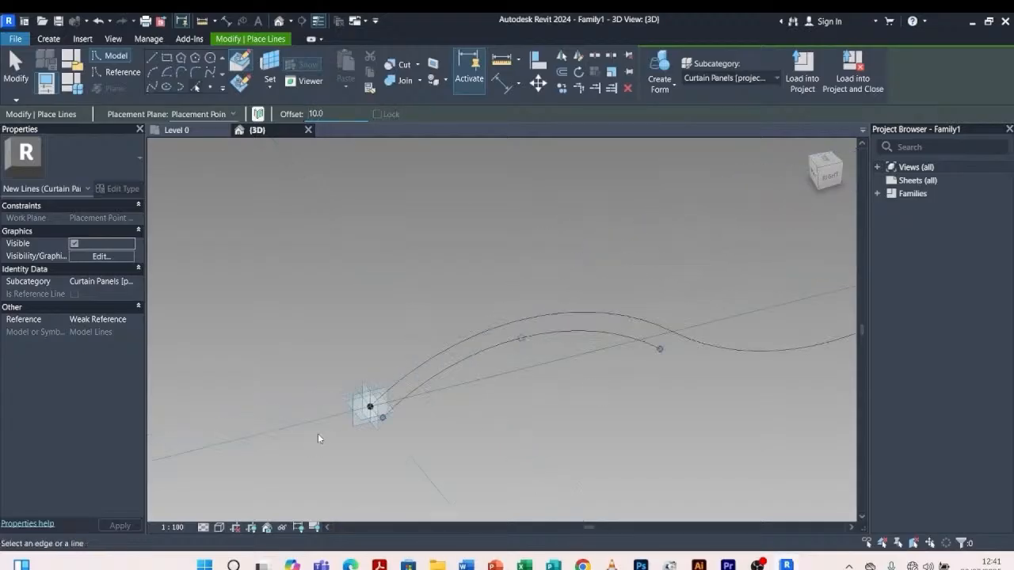
pyautogui.click(731, 353)
pyautogui.scroll(-3, 532, 315)
pyautogui.scroll(-1, 530, 317)
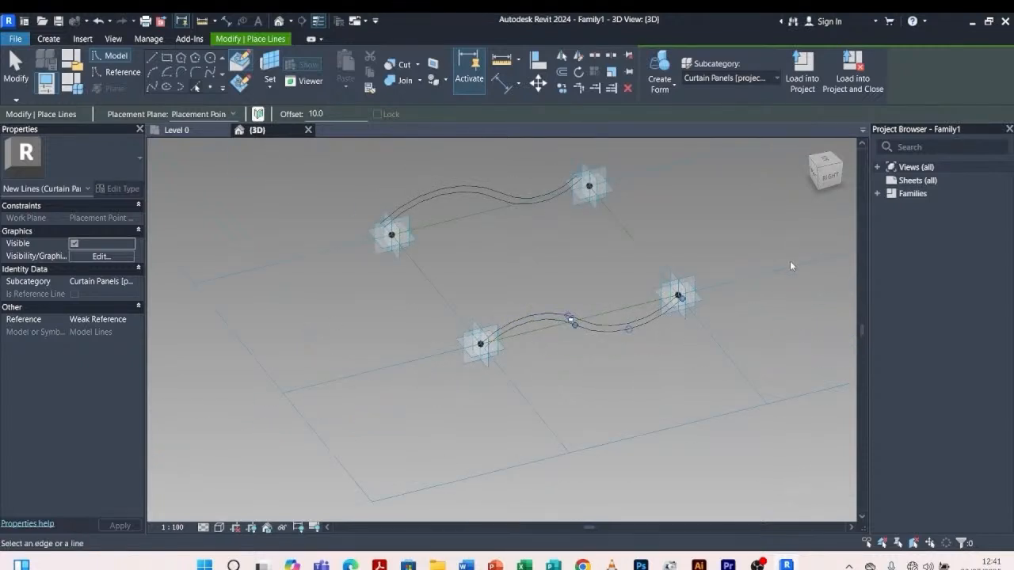
# Draw a straight line with zero offset from the front adaptive point to the lower curve's end, closing that end of the front profile
pyautogui.keyDown('shift'); pyautogui.moveTo(748, 378); pyautogui.dragTo(697, 244, button='middle'); pyautogui.keyUp('shift')
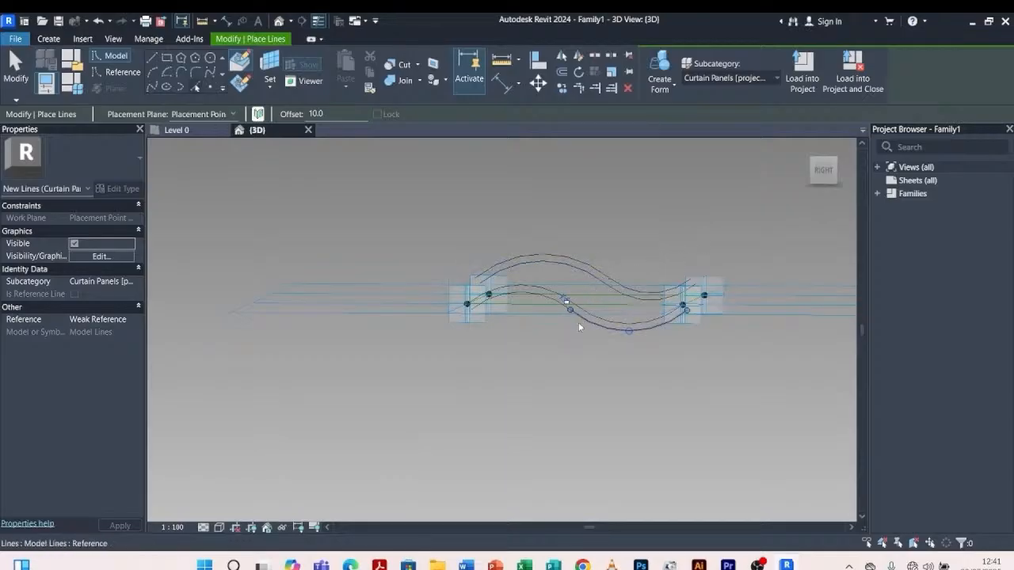
pyautogui.keyDown('shift'); pyautogui.moveTo(626, 378); pyautogui.dragTo(529, 372, button='middle'); pyautogui.keyUp('shift')
pyautogui.keyDown('shift'); pyautogui.moveTo(441, 412); pyautogui.dragTo(602, 405, button='middle'); pyautogui.keyUp('shift')
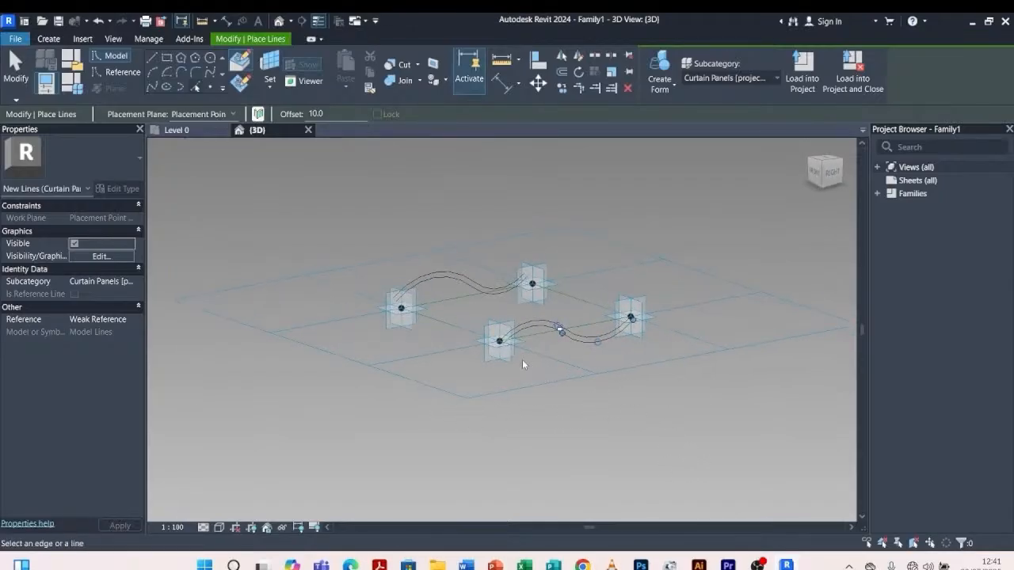
pyautogui.scroll(6, 523, 364)
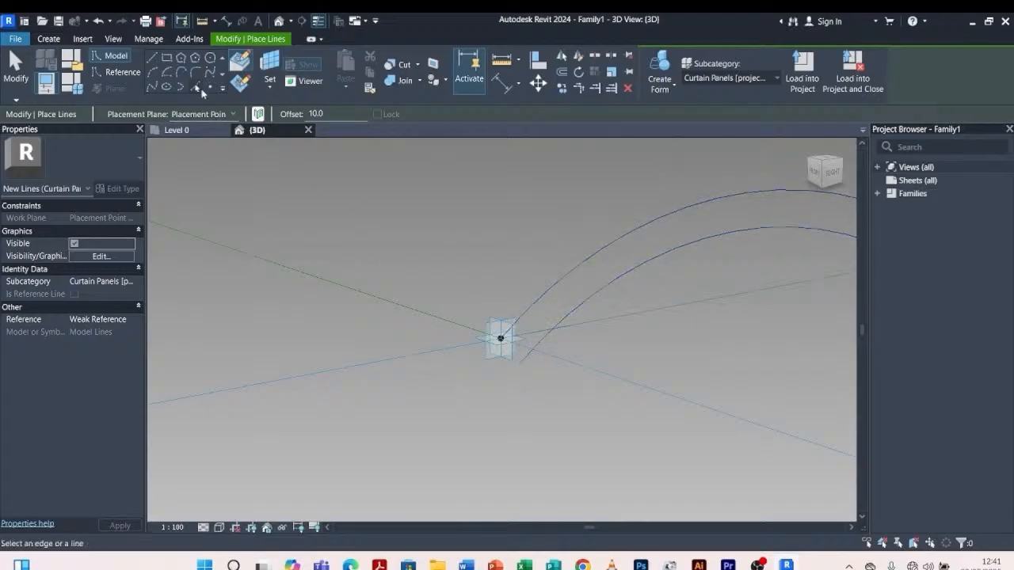
pyautogui.click(153, 54)
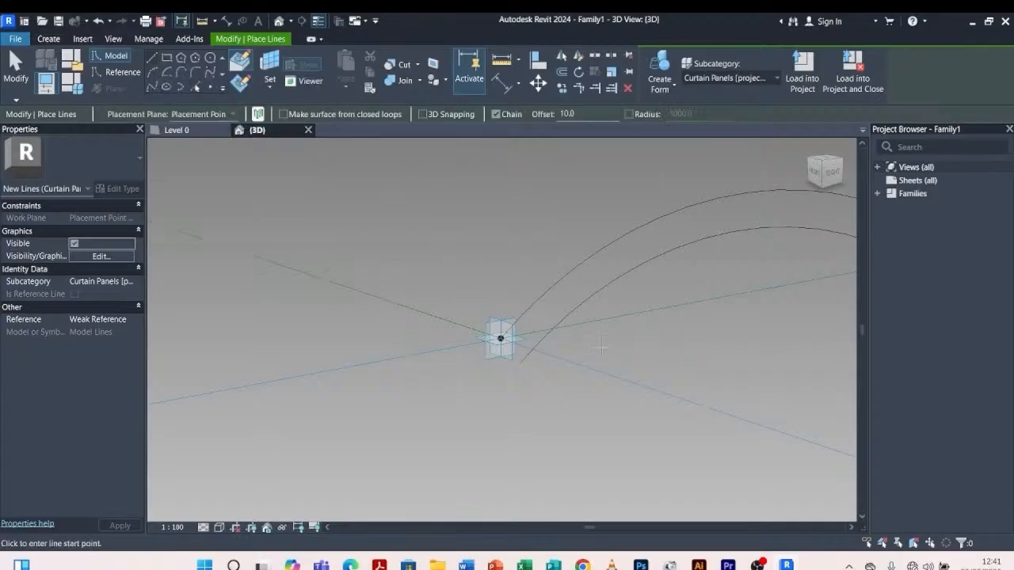
pyautogui.moveTo(589, 114); pyautogui.dragTo(528, 118)
pyautogui.write('0')
pyautogui.scroll(3, 587, 341)
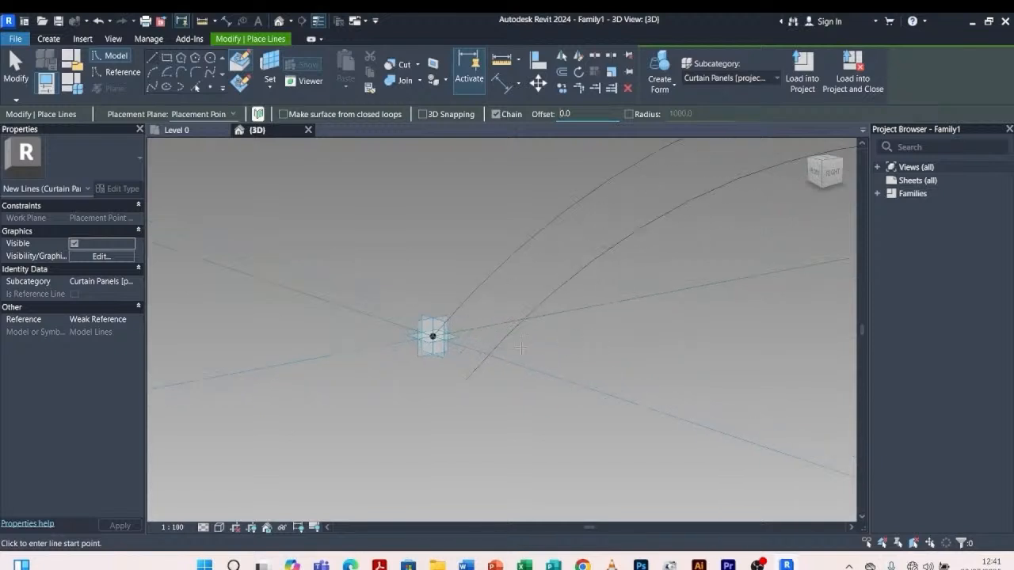
pyautogui.click(433, 336)
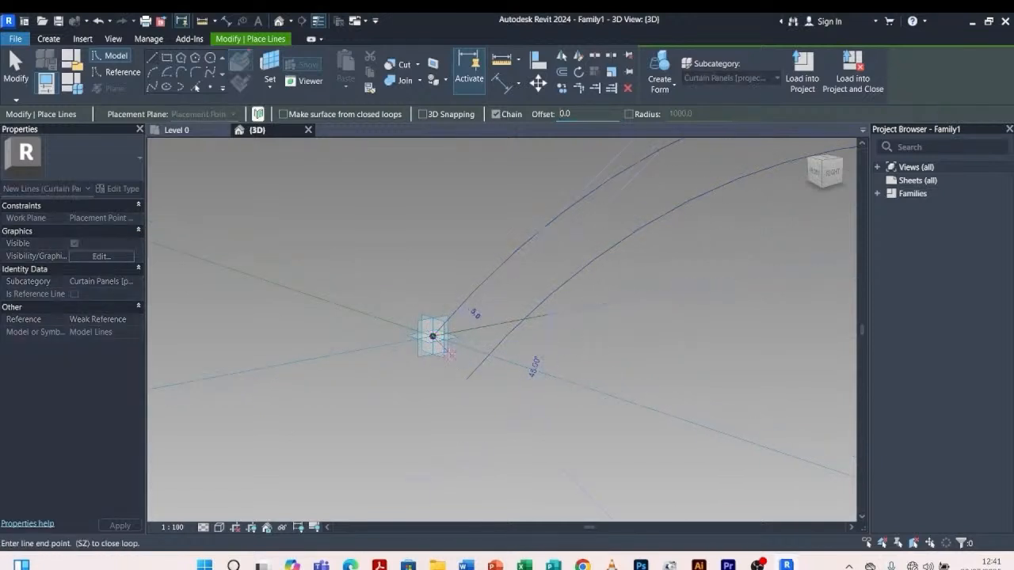
pyautogui.click(466, 380)
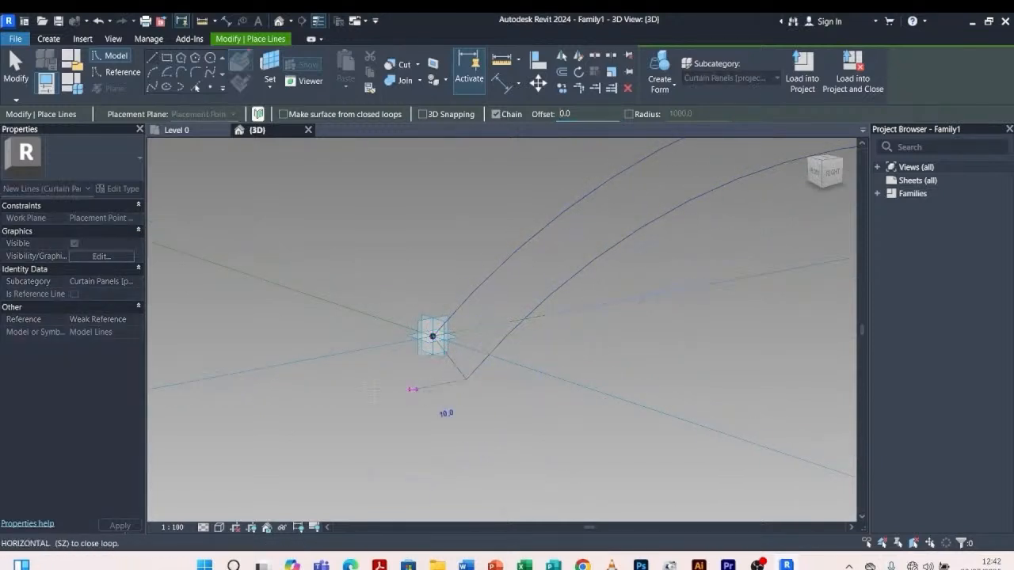
pyautogui.press('Escape')
# Close the other end of the front profile with a straight line from the neighbouring adaptive point to the lower curve's end
pyautogui.scroll(-2, 384, 369)
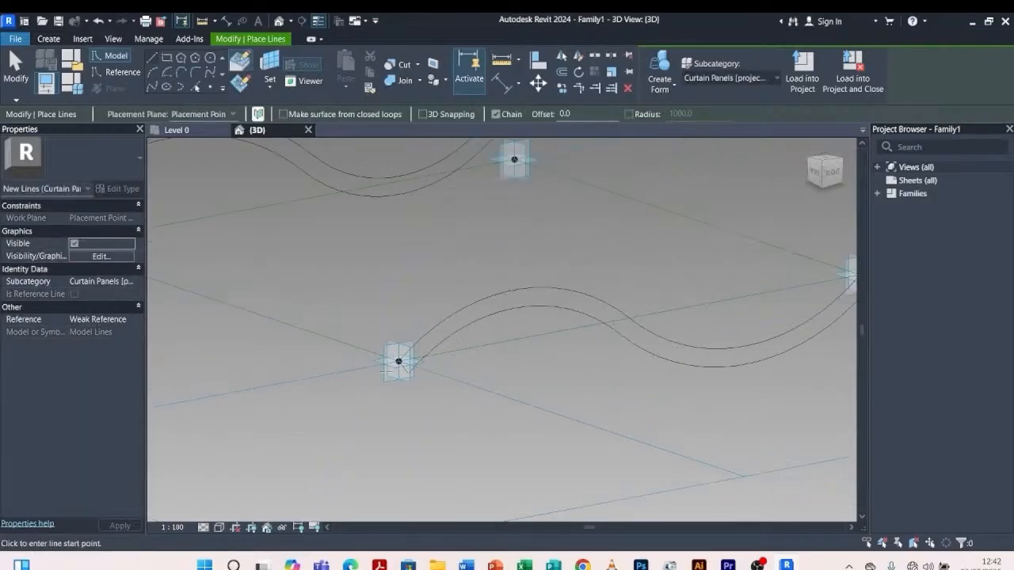
pyautogui.scroll(-3, 500, 364)
pyautogui.scroll(5, 665, 321)
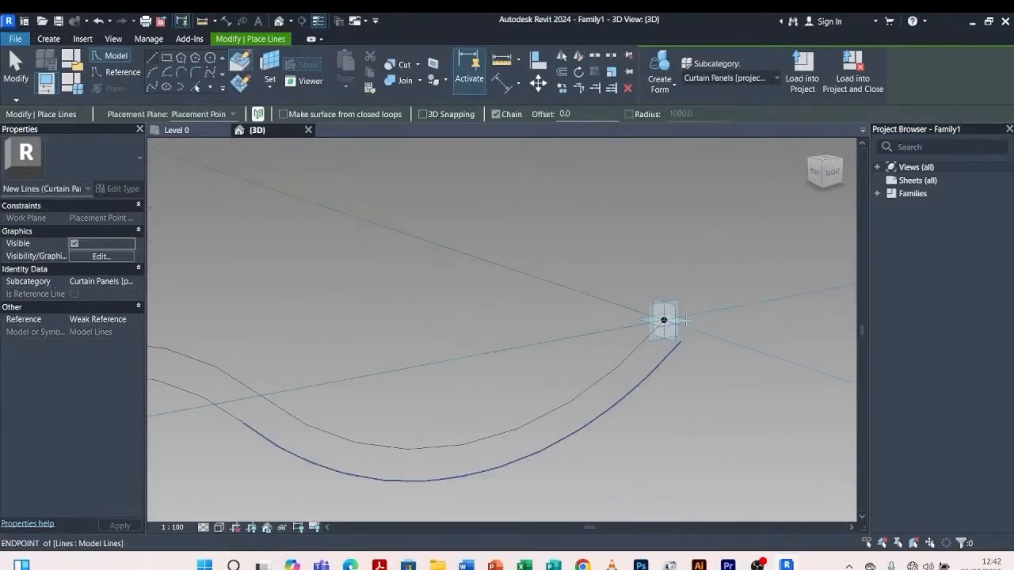
pyautogui.click(660, 320)
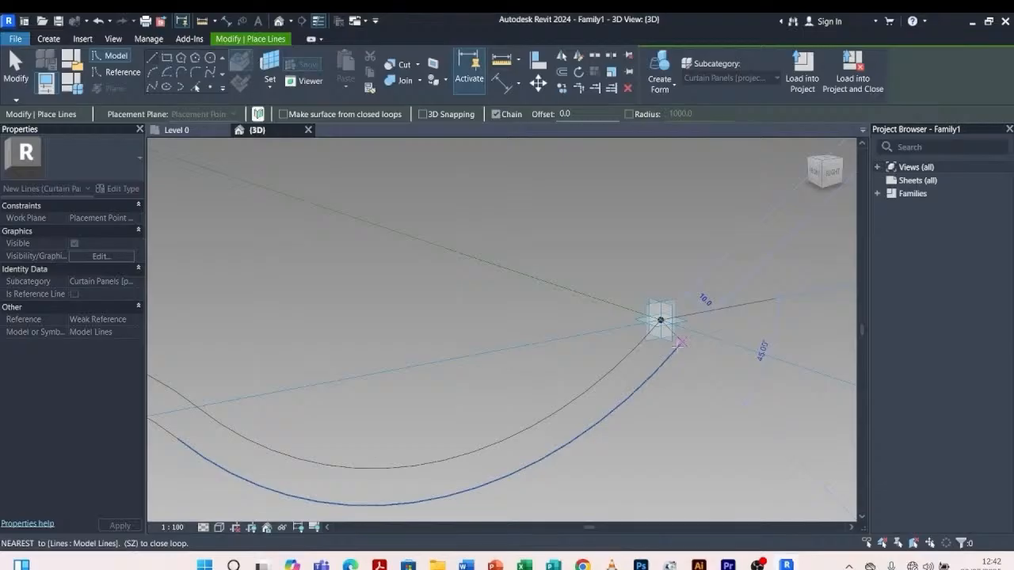
pyautogui.scroll(4, 679, 345)
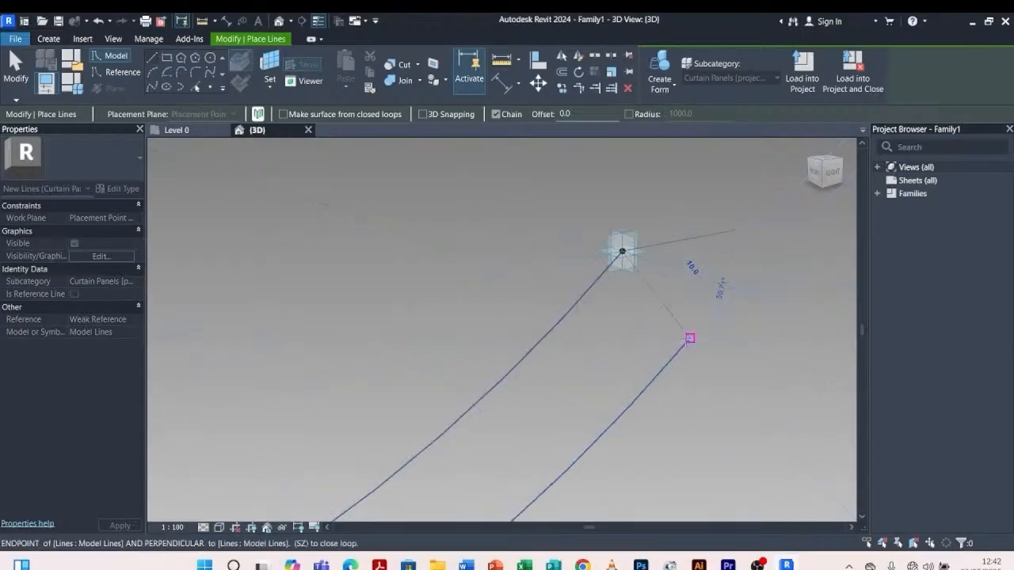
pyautogui.press('Escape')
pyautogui.scroll(-4, 679, 345)
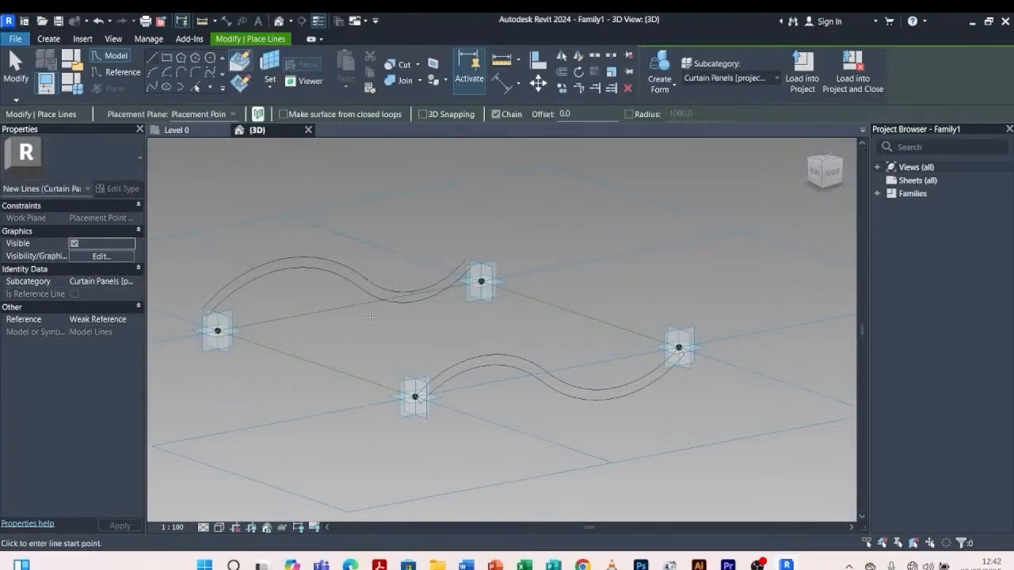
# Set the work plane back to the vertical reference plane of the rear adaptive point beneath the raised double curve
pyautogui.click(270, 67)
pyautogui.scroll(-3, 309, 319)
pyautogui.scroll(8, 309, 319)
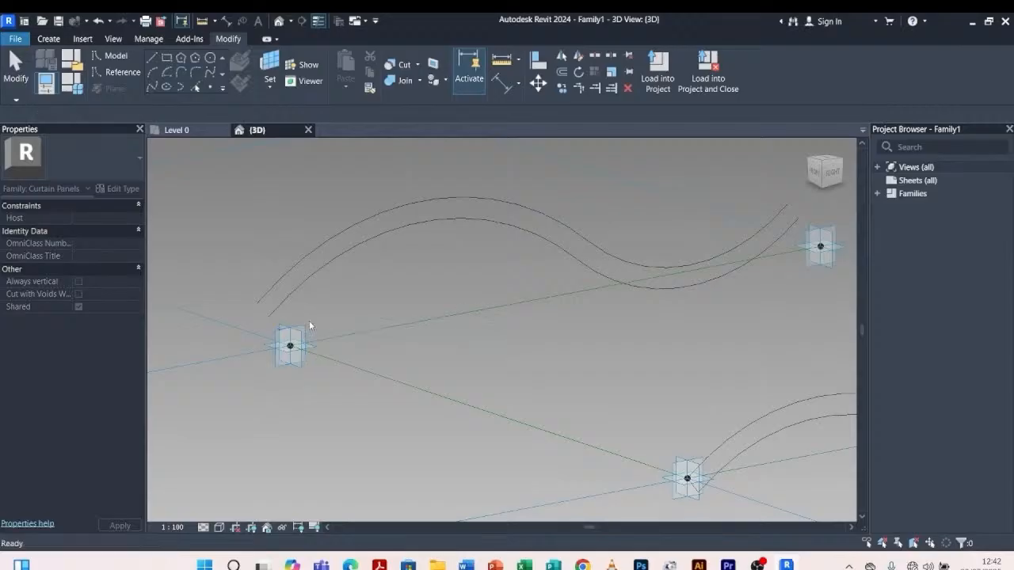
# Draw a straight line joining the two curve ends of the raised rear profile at its arched end, closing that end
pyautogui.click(207, 82)
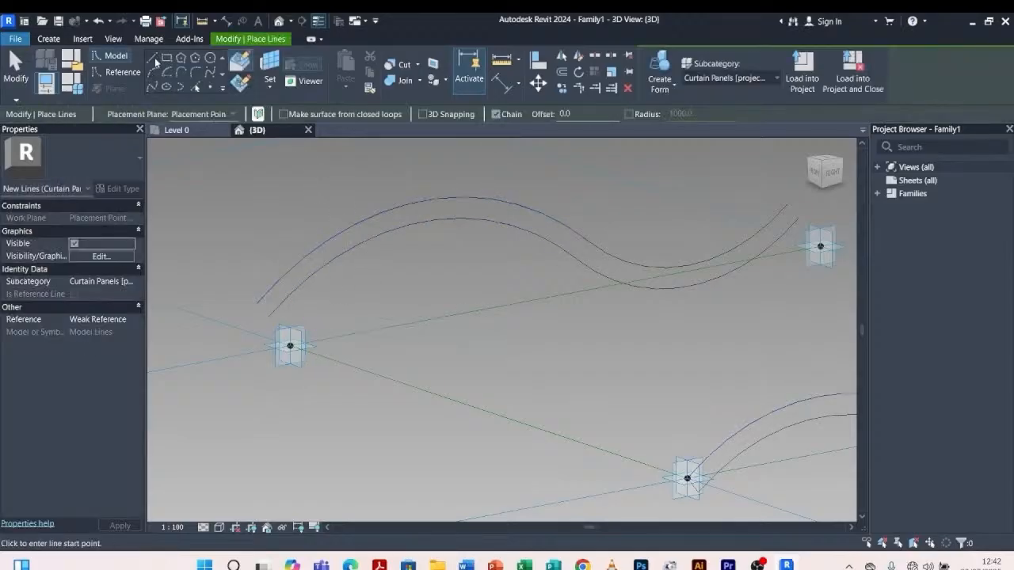
pyautogui.press('Escape')
pyautogui.press('Return')
pyautogui.scroll(3, 297, 342)
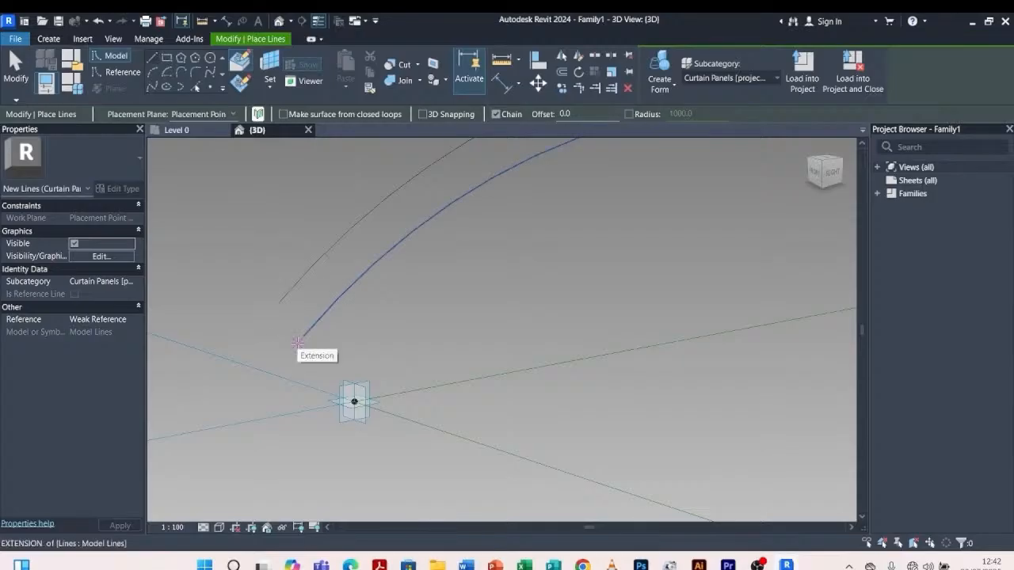
pyautogui.click(303, 335)
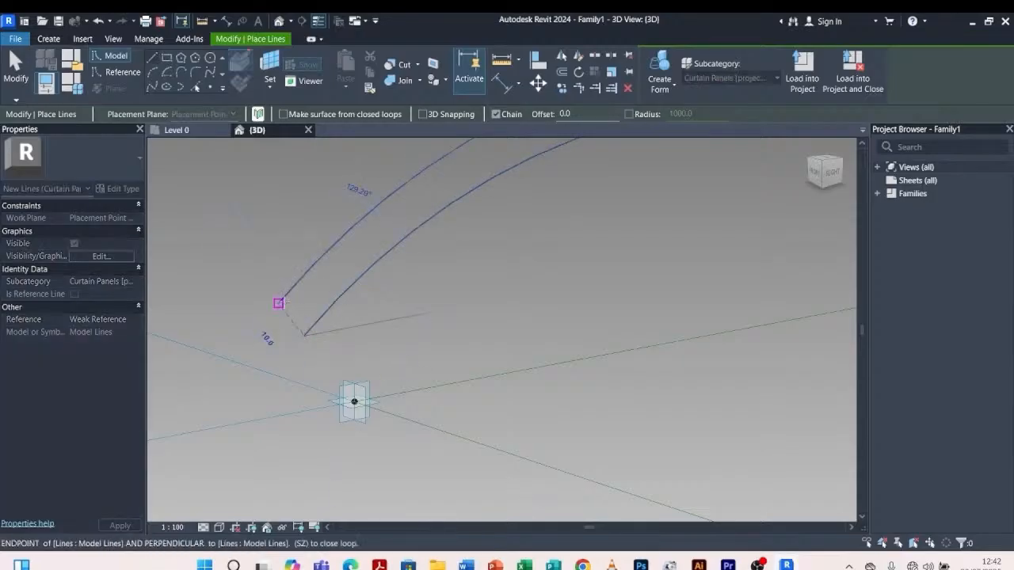
pyautogui.click(280, 303)
pyautogui.press('Escape')
pyautogui.scroll(-2, 297, 421)
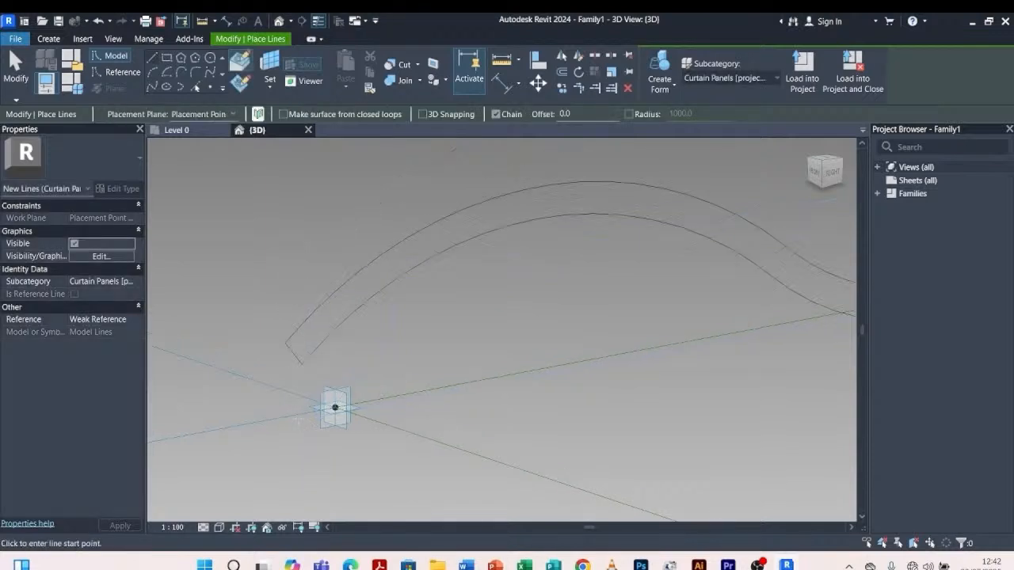
# Close the dipping end of the raised rear profile with a straight line from the lower curve's end to the upper curve's end
pyautogui.scroll(-3, 298, 421)
pyautogui.scroll(4, 533, 353)
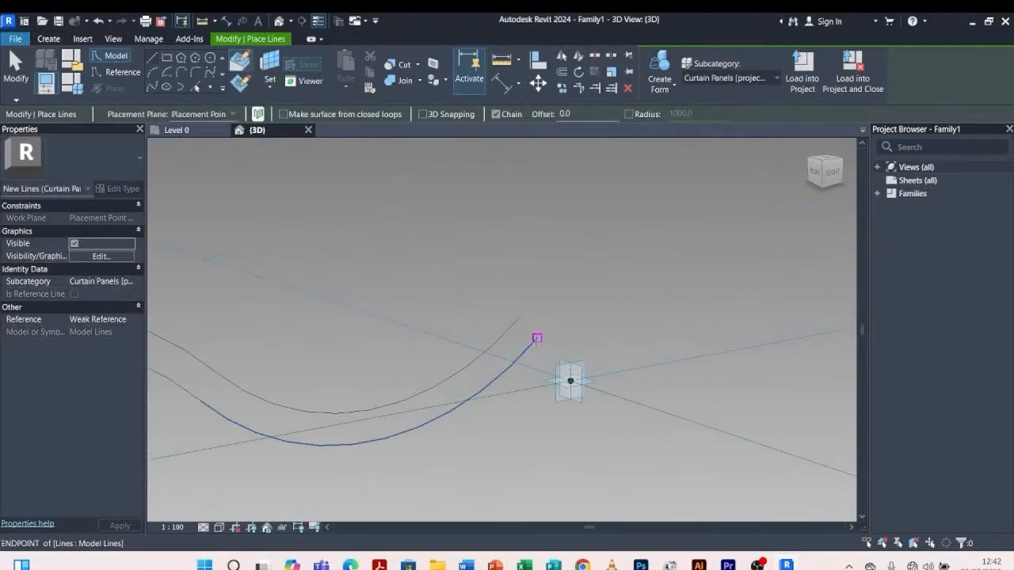
pyautogui.click(537, 338)
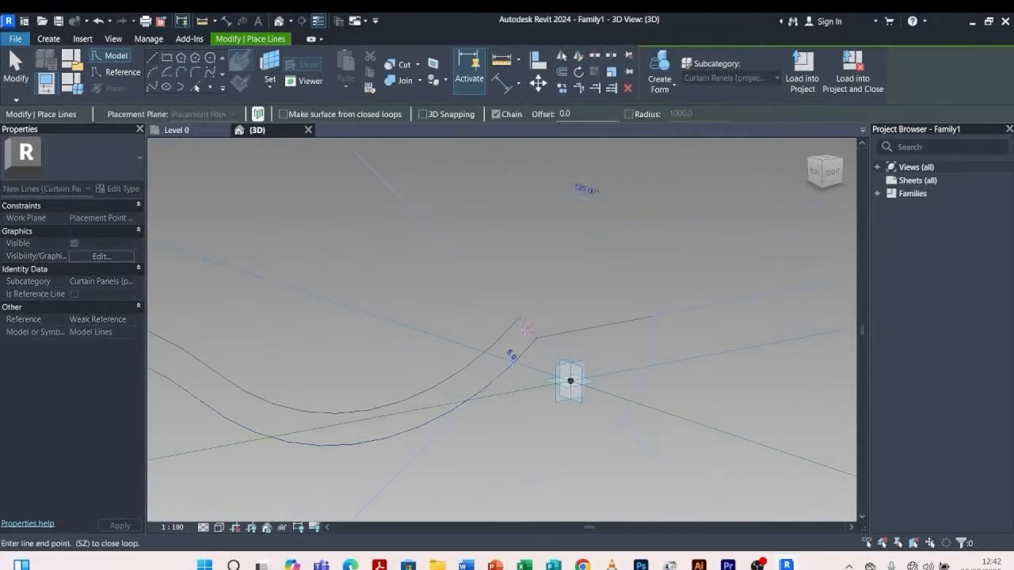
pyautogui.scroll(4, 523, 321)
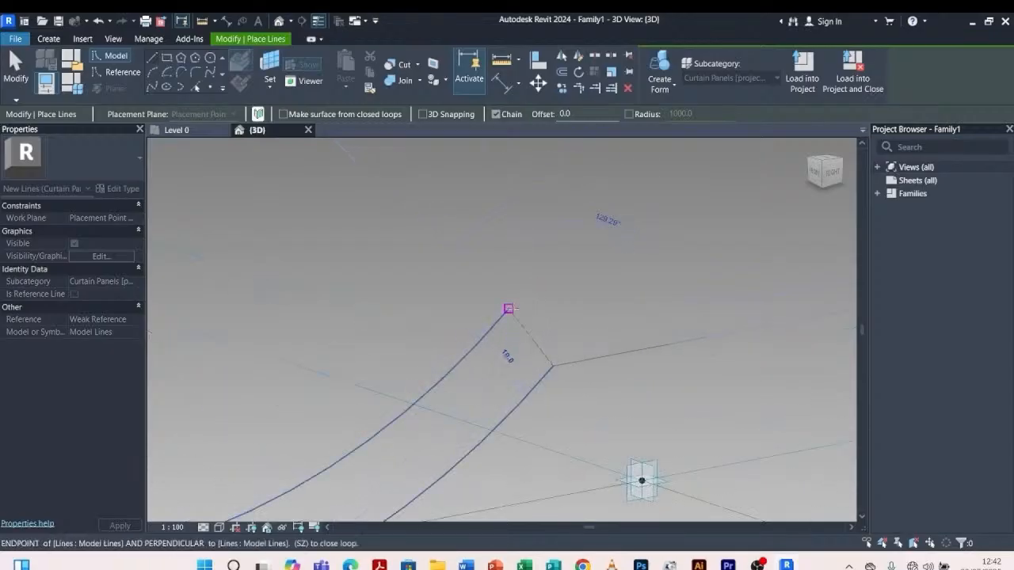
pyautogui.click(509, 309)
pyautogui.scroll(-5, 515, 304)
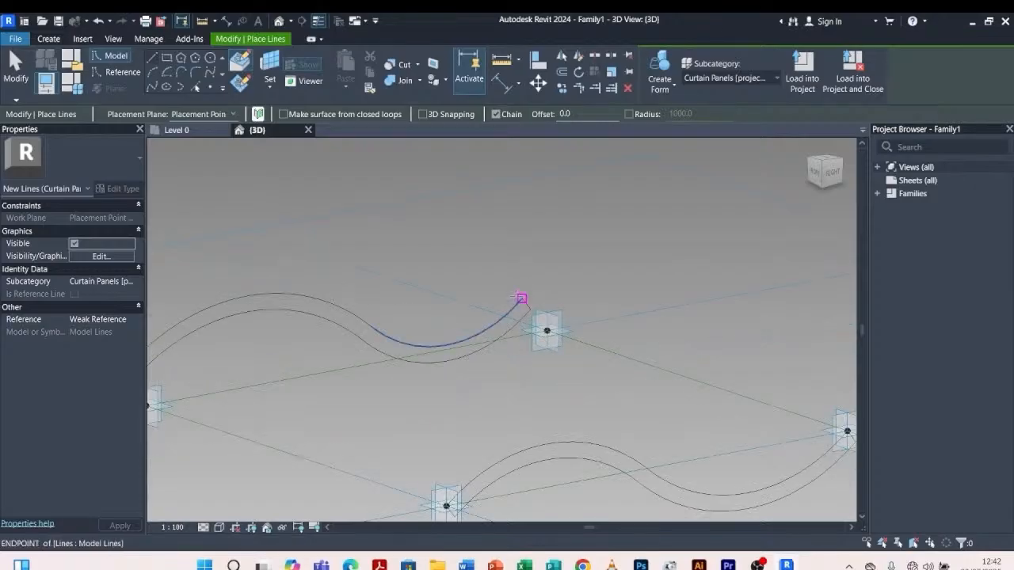
pyautogui.scroll(-5, 520, 297)
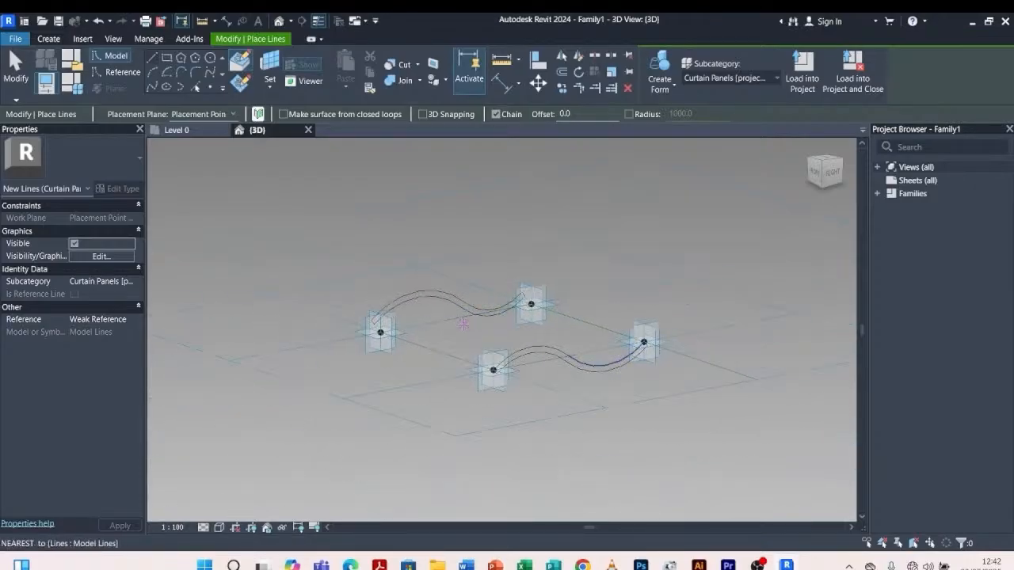
pyautogui.press('Escape')
pyautogui.press('Escape')
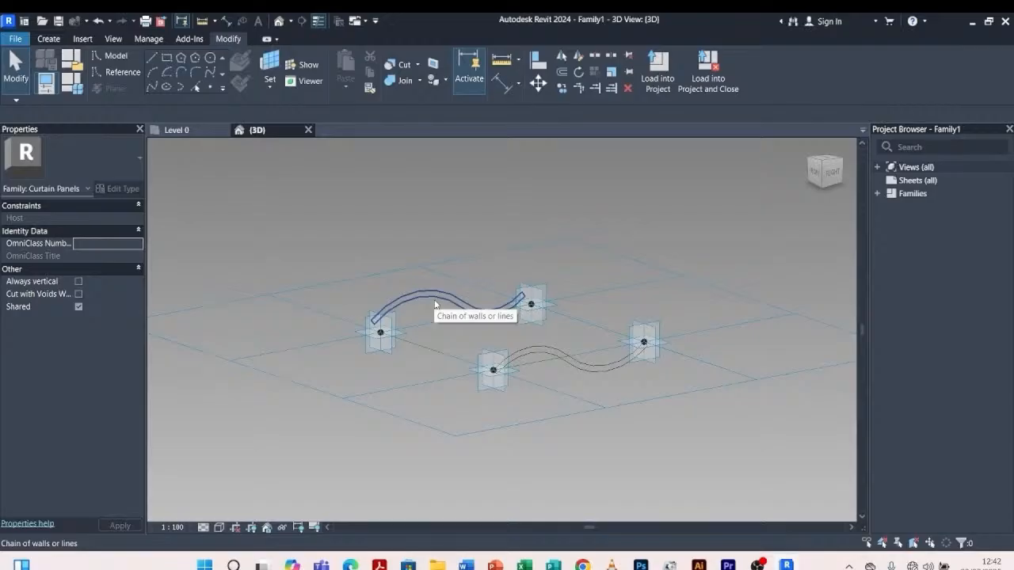
# Select the closed rear and front S-profiles as whole chains and create a solid form between them
pyautogui.click(434, 303)
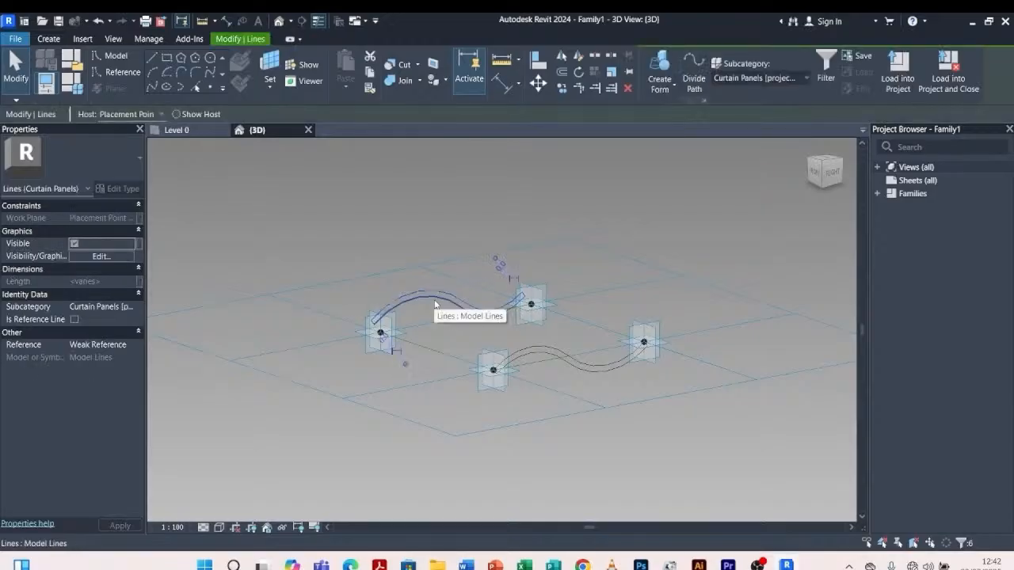
pyautogui.keyDown('ctrl'); pyautogui.click(534, 349); pyautogui.keyUp('ctrl')
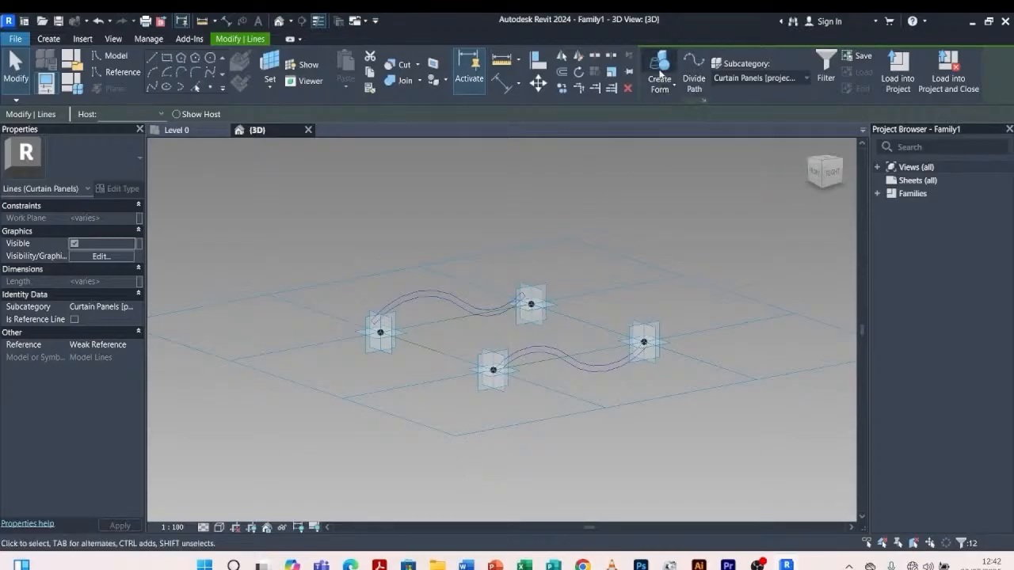
pyautogui.click(660, 73)
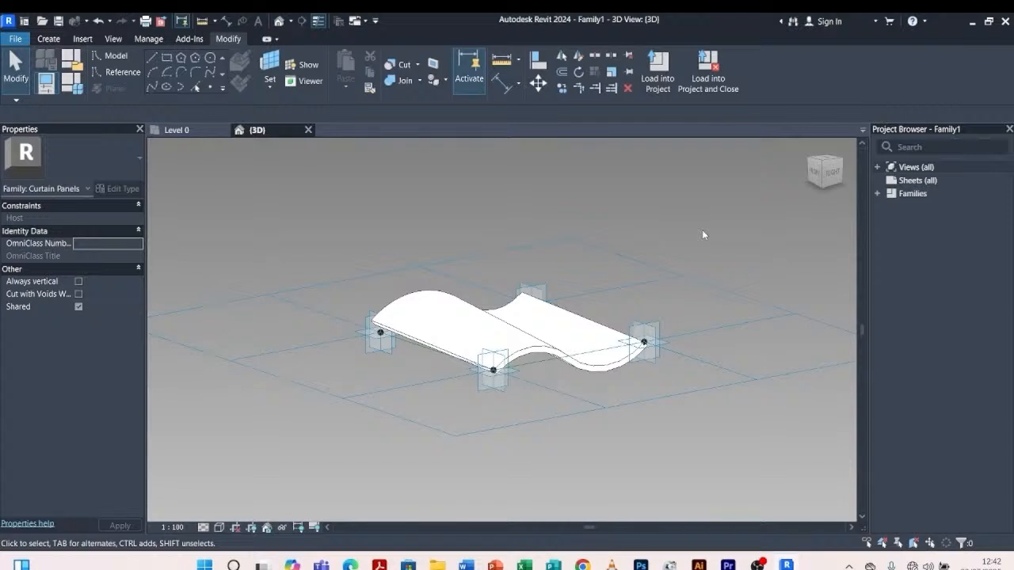
# Examine the wavy solid's slope, thickness and end edges against the adaptive points from the back, the right side and oblique angles
pyautogui.keyDown('shift'); pyautogui.moveTo(713, 261); pyautogui.dragTo(614, 204, button='middle'); pyautogui.keyUp('shift')
pyautogui.keyDown('shift'); pyautogui.moveTo(497, 267); pyautogui.dragTo(381, 303, button='middle'); pyautogui.keyUp('shift')
pyautogui.scroll(-2, 381, 304)
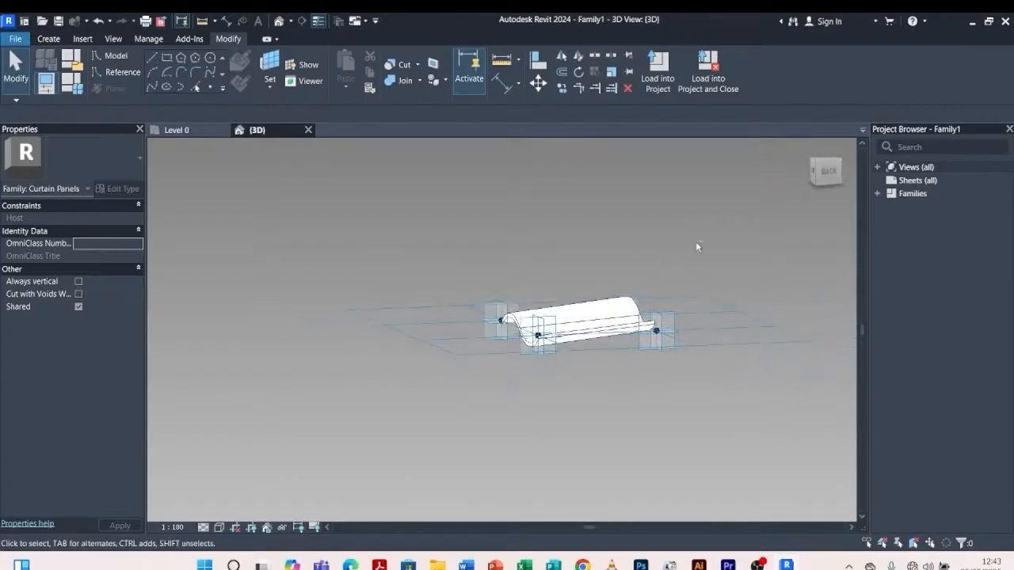
pyautogui.keyDown('shift'); pyautogui.moveTo(697, 247); pyautogui.dragTo(663, 227, button='middle'); pyautogui.keyUp('shift')
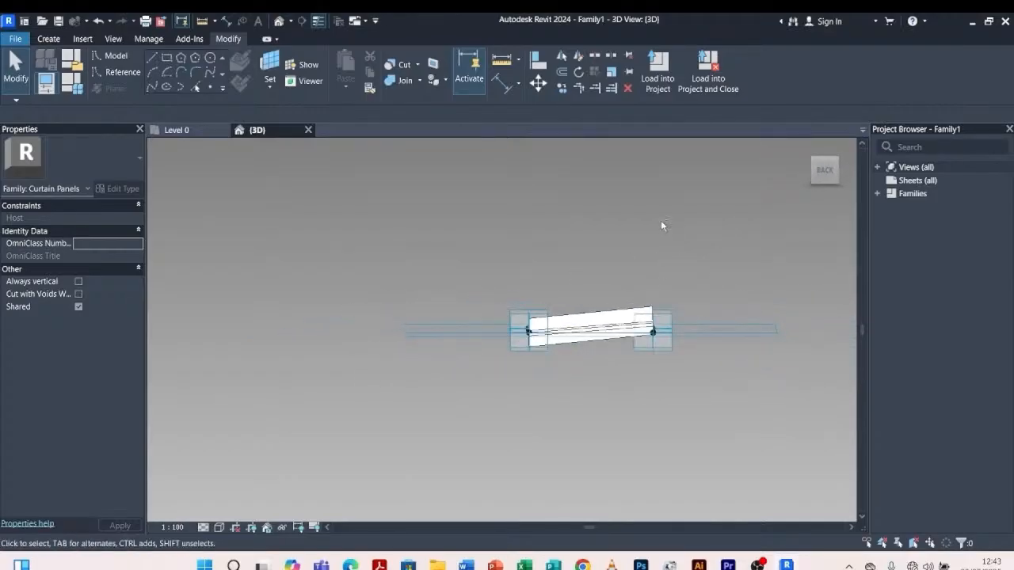
pyautogui.click(824, 169)
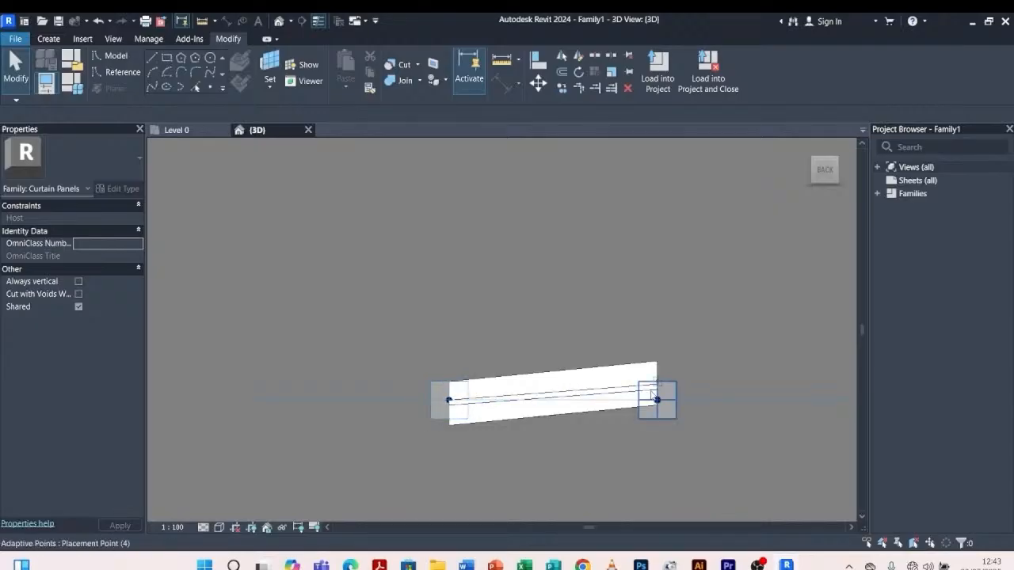
pyautogui.keyDown('shift'); pyautogui.moveTo(372, 328); pyautogui.dragTo(430, 349, button='middle'); pyautogui.keyUp('shift')
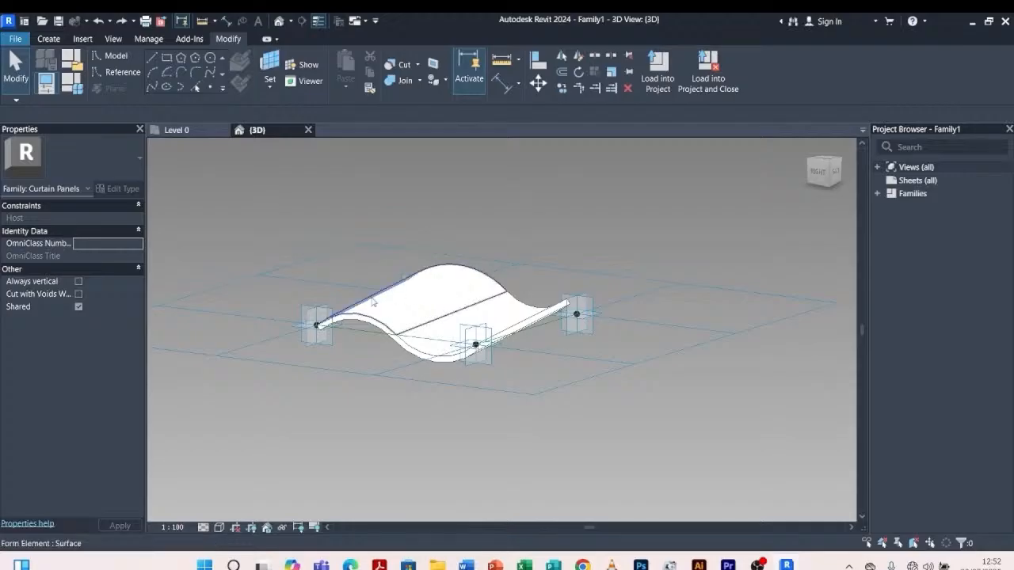
pyautogui.scroll(3, 358, 299)
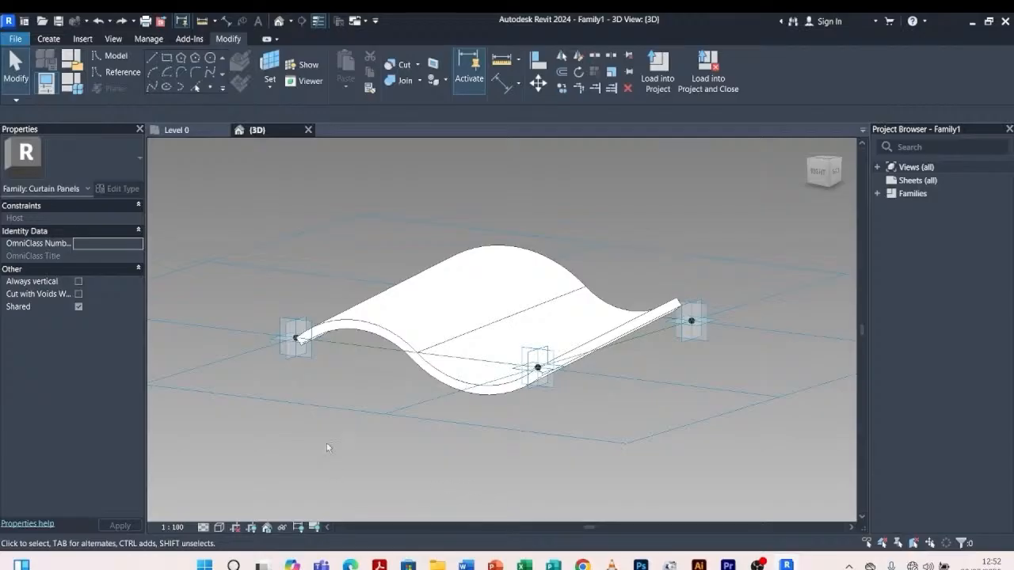
pyautogui.keyDown('shift'); pyautogui.moveTo(327, 448); pyautogui.dragTo(454, 317, button='middle'); pyautogui.keyUp('shift')
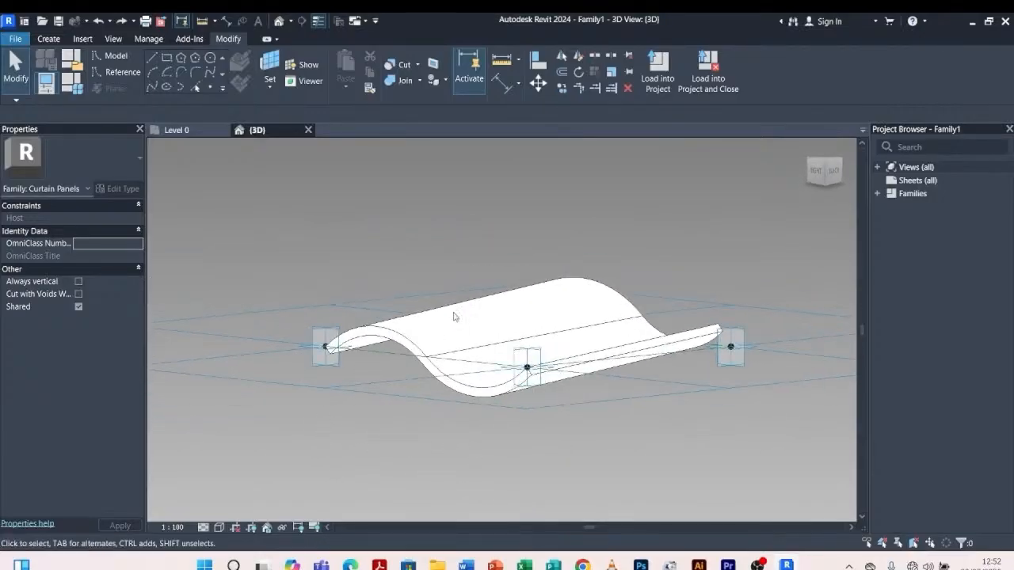
pyautogui.scroll(5, 440, 353)
pyautogui.scroll(-5, 440, 346)
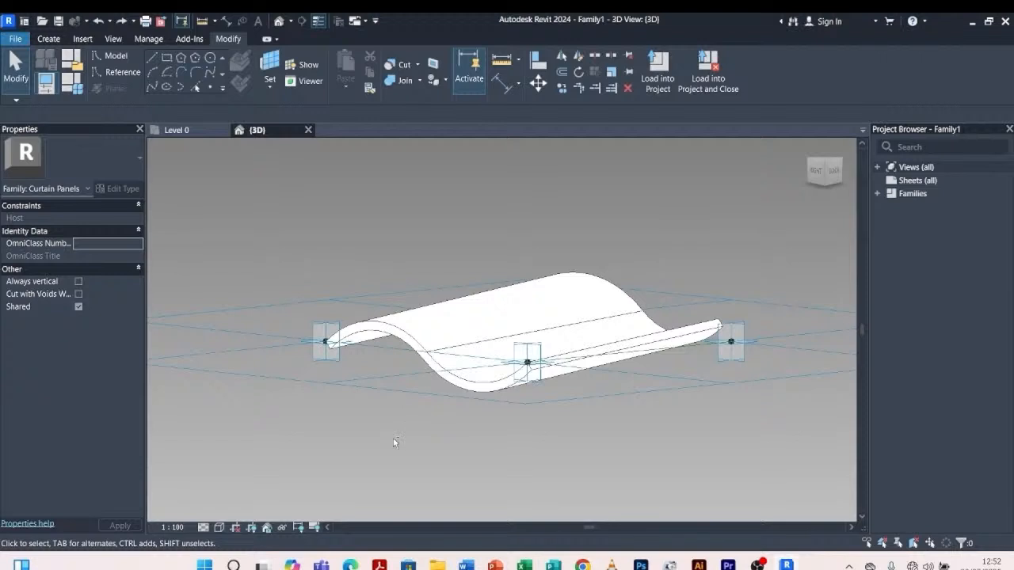
pyautogui.keyDown('shift'); pyautogui.moveTo(393, 438); pyautogui.dragTo(490, 399, button='middle'); pyautogui.keyUp('shift')
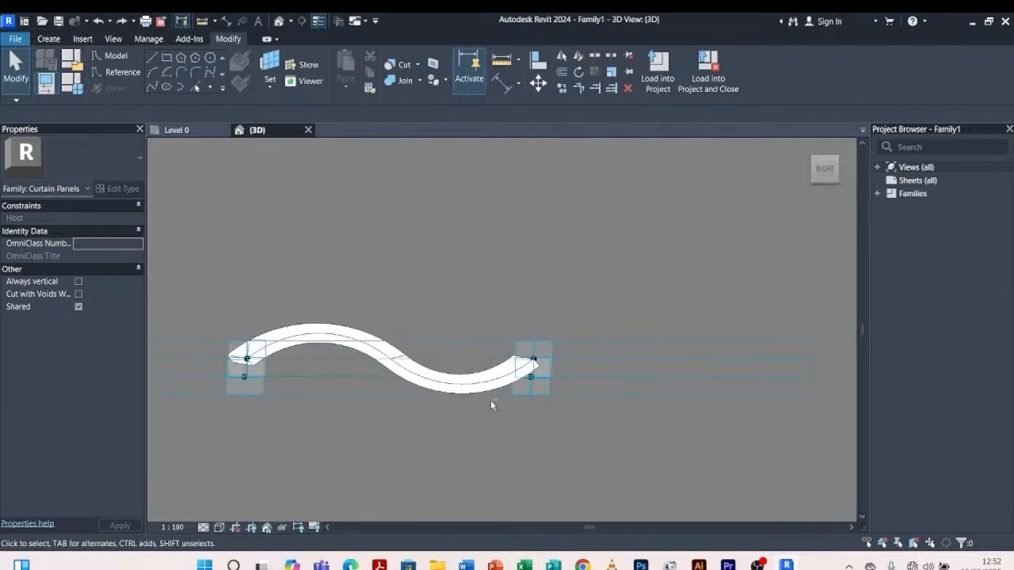
pyautogui.scroll(-5, 553, 292)
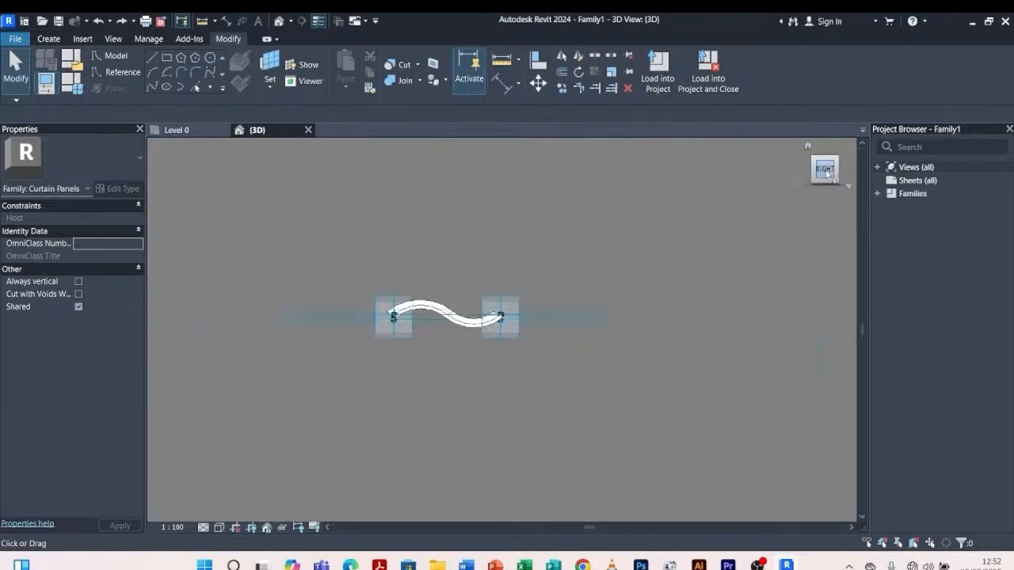
pyautogui.scroll(6, 497, 321)
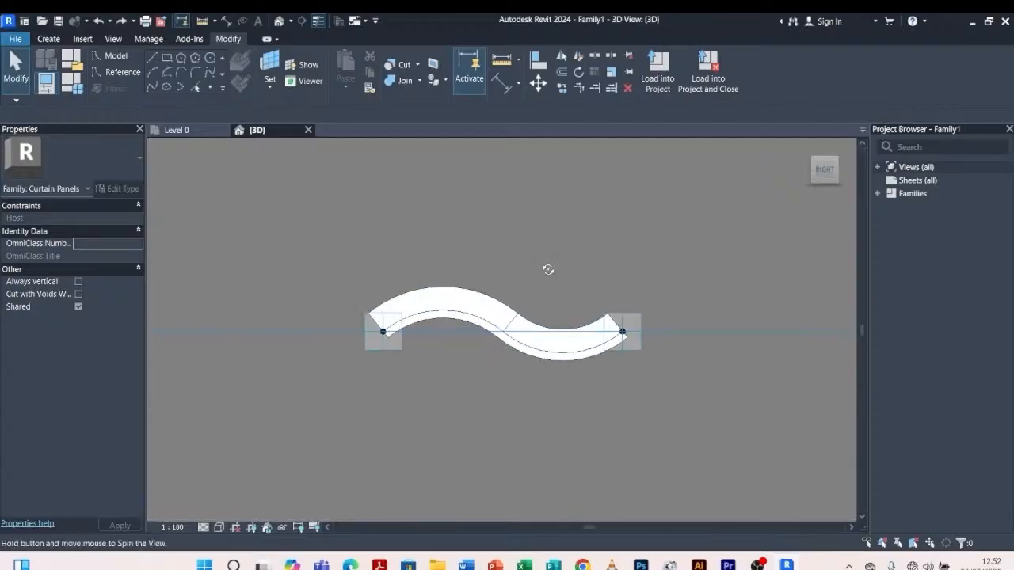
pyautogui.keyDown('shift'); pyautogui.moveTo(547, 270); pyautogui.dragTo(467, 331, button='middle'); pyautogui.keyUp('shift')
pyautogui.scroll(3, 480, 364)
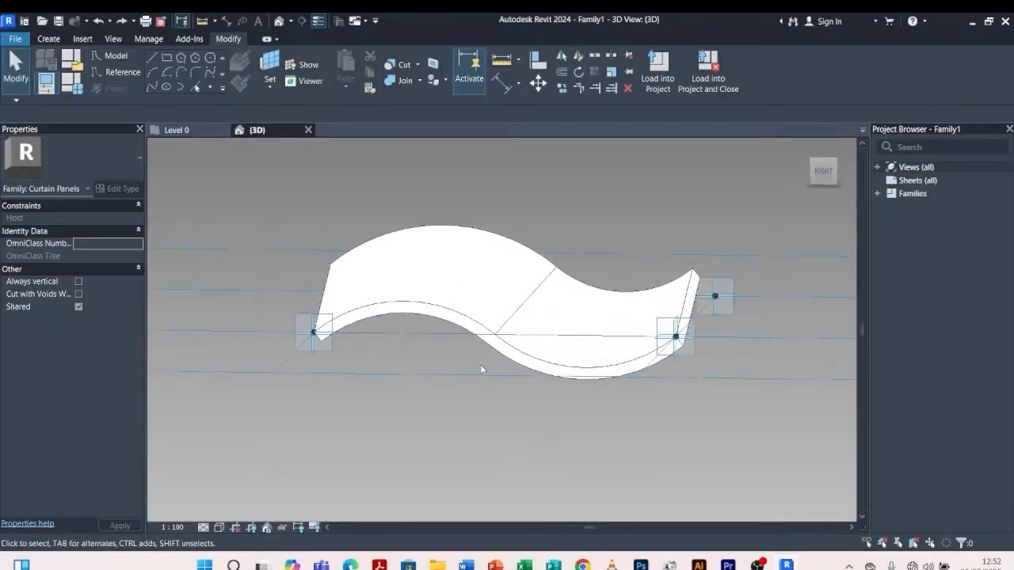
# Set the work plane to the vertical reference plane of the adaptive point at the arched end of the solid's front profile
pyautogui.click(268, 63)
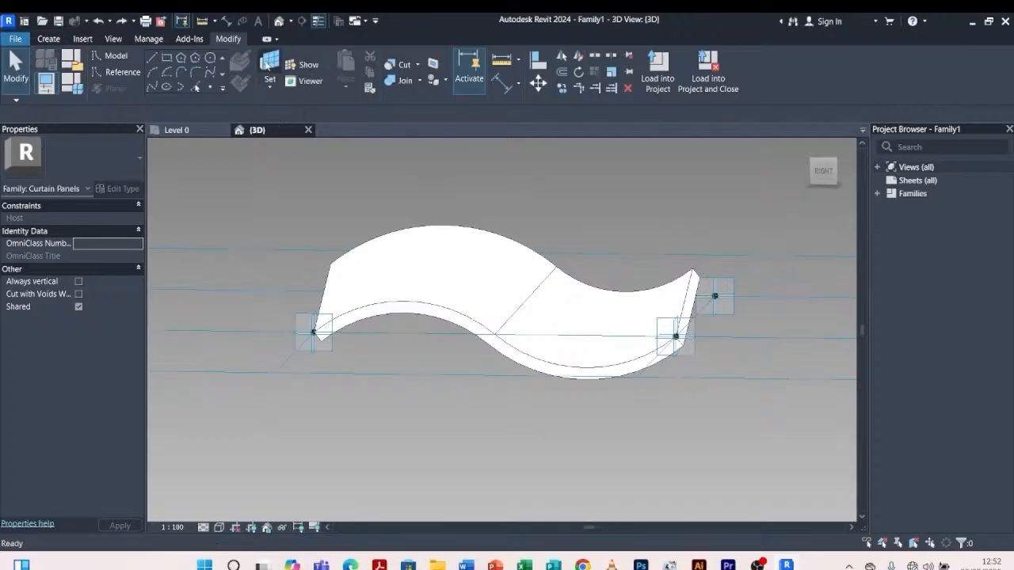
pyautogui.scroll(4, 372, 333)
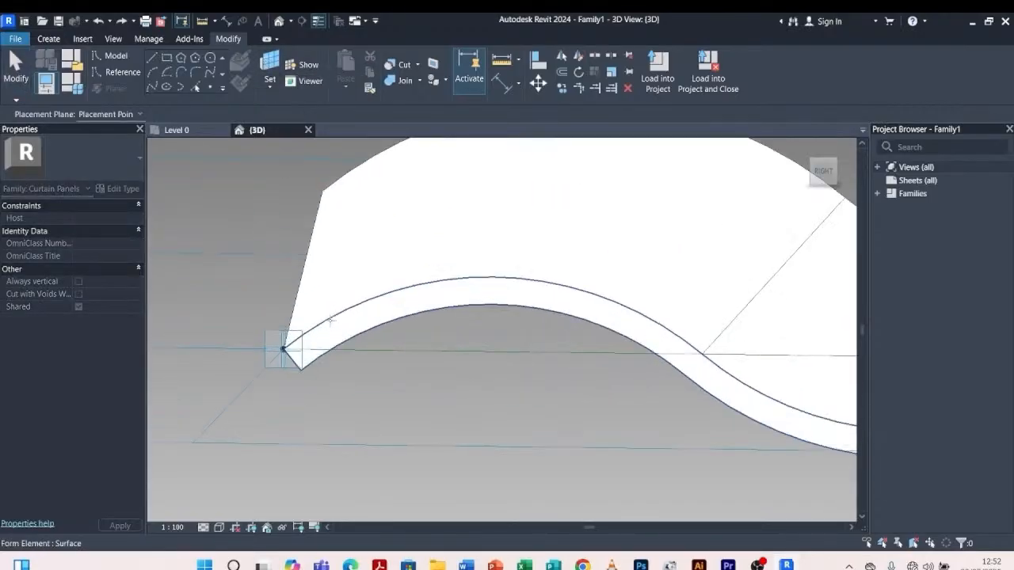
pyautogui.keyDown('shift'); pyautogui.moveTo(386, 402); pyautogui.dragTo(369, 398, button='middle'); pyautogui.keyUp('shift')
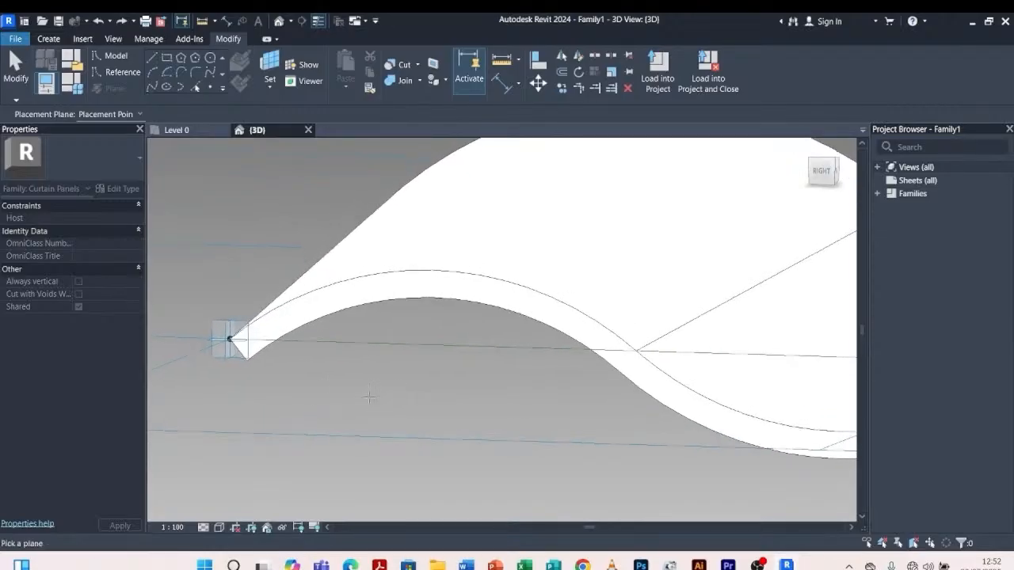
pyautogui.click(244, 321)
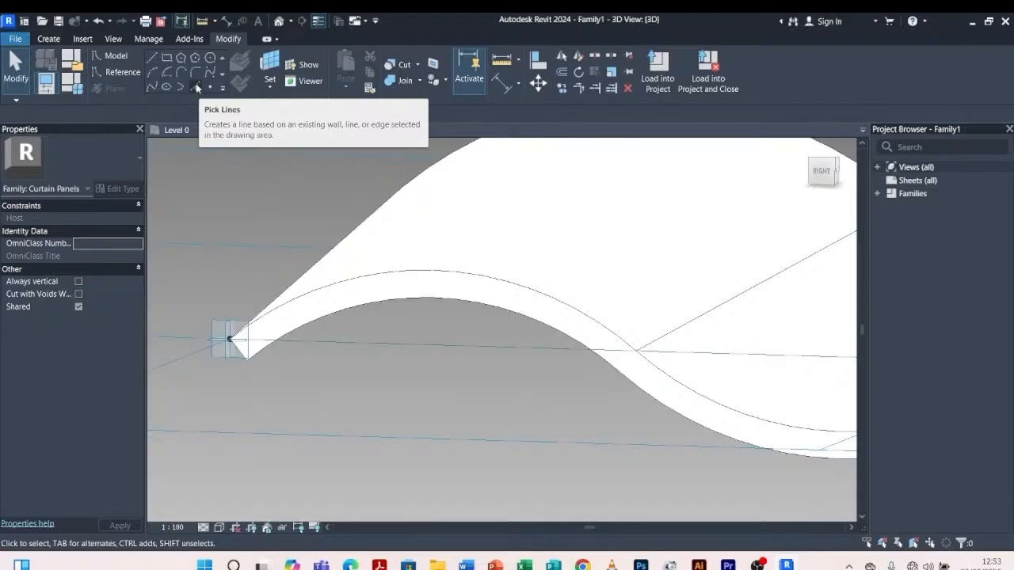
# Trace both upper arcs of the solid's front S-shaped edge as model lines with Pick Lines at zero offset
pyautogui.click(196, 84)
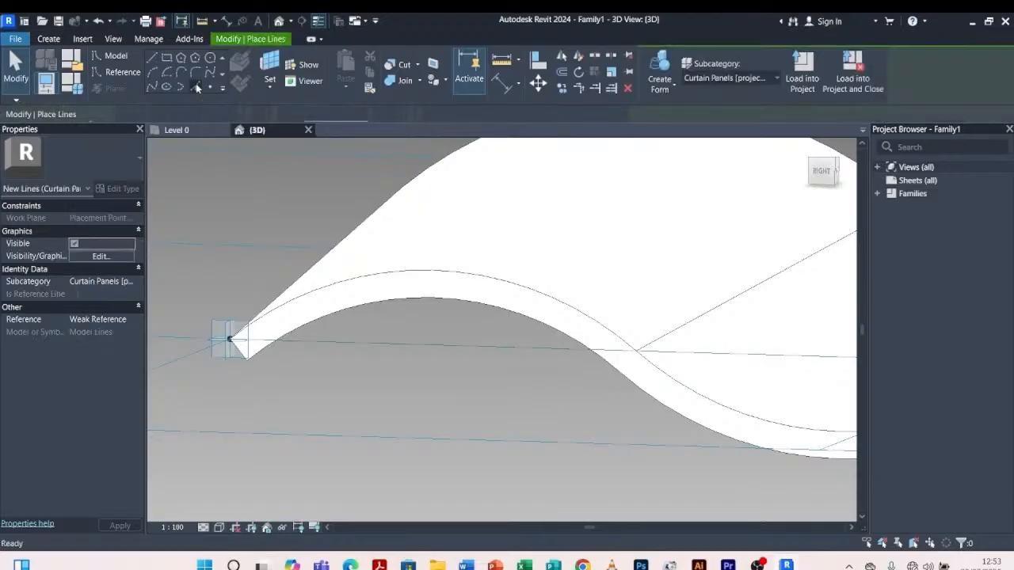
pyautogui.click(355, 275)
pyautogui.scroll(-2, 326, 232)
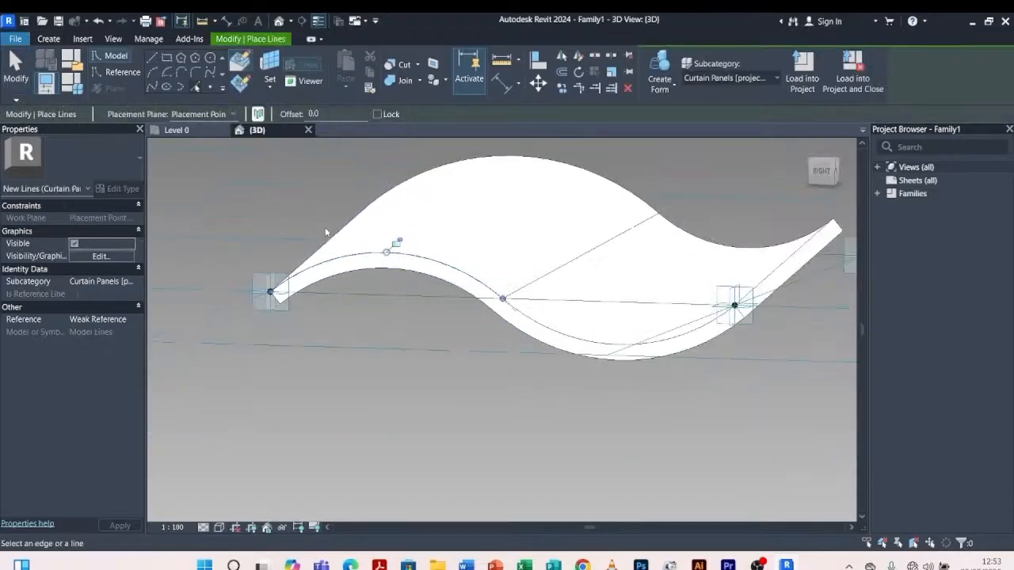
pyautogui.scroll(3, 559, 338)
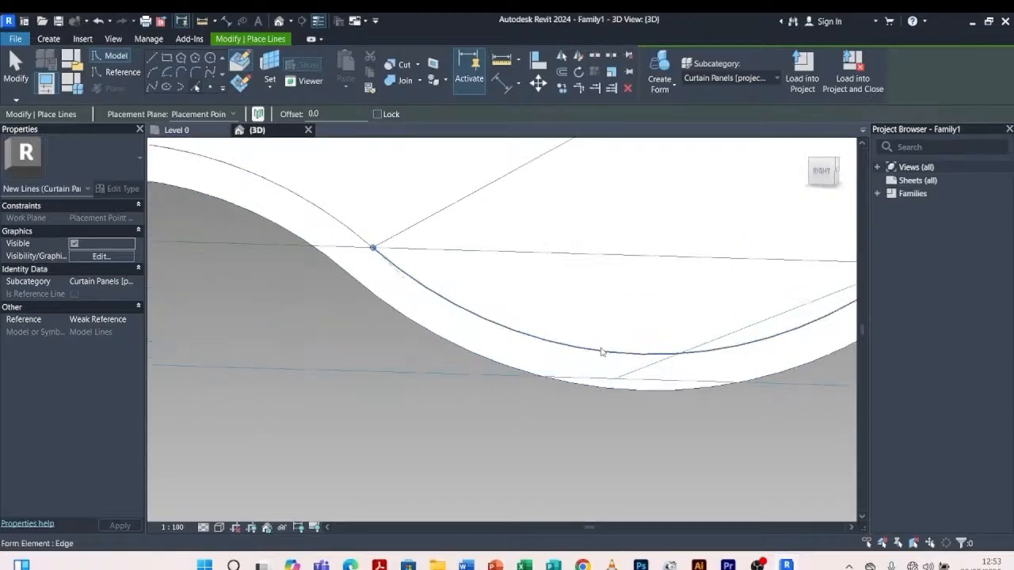
pyautogui.click(602, 351)
pyautogui.scroll(-2, 539, 283)
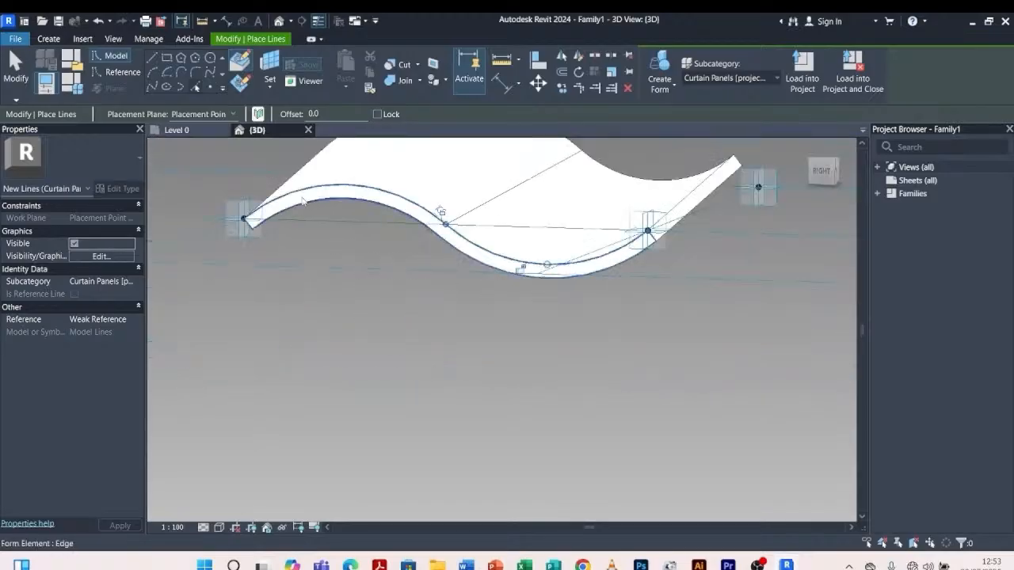
# Add a model line offset 20 mm below the arched lower edge of the solid's front profile with Pick Lines
pyautogui.scroll(2, 286, 167)
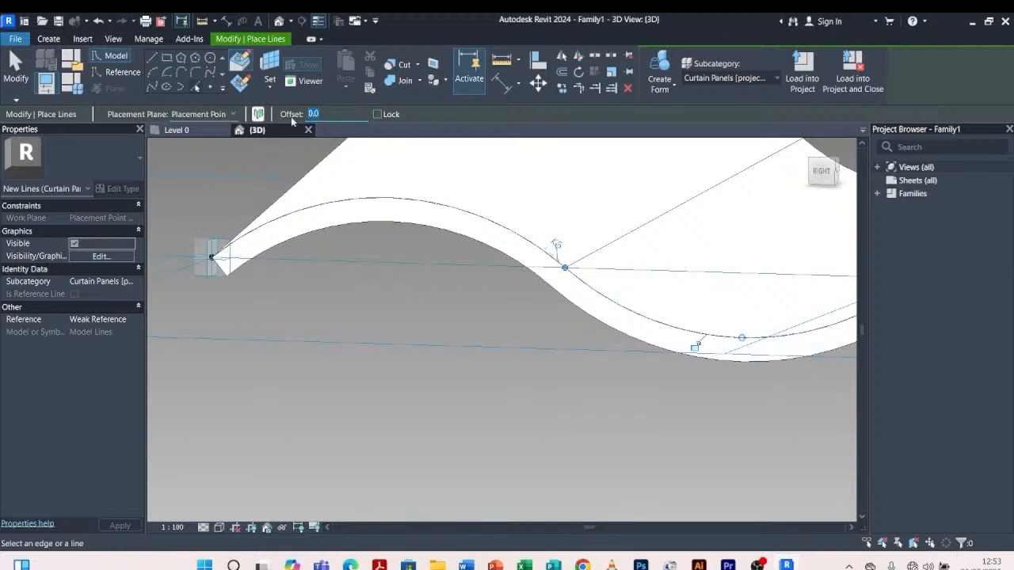
pyautogui.write('20')
pyautogui.press('Return')
pyautogui.click(309, 233)
pyautogui.scroll(-3, 309, 233)
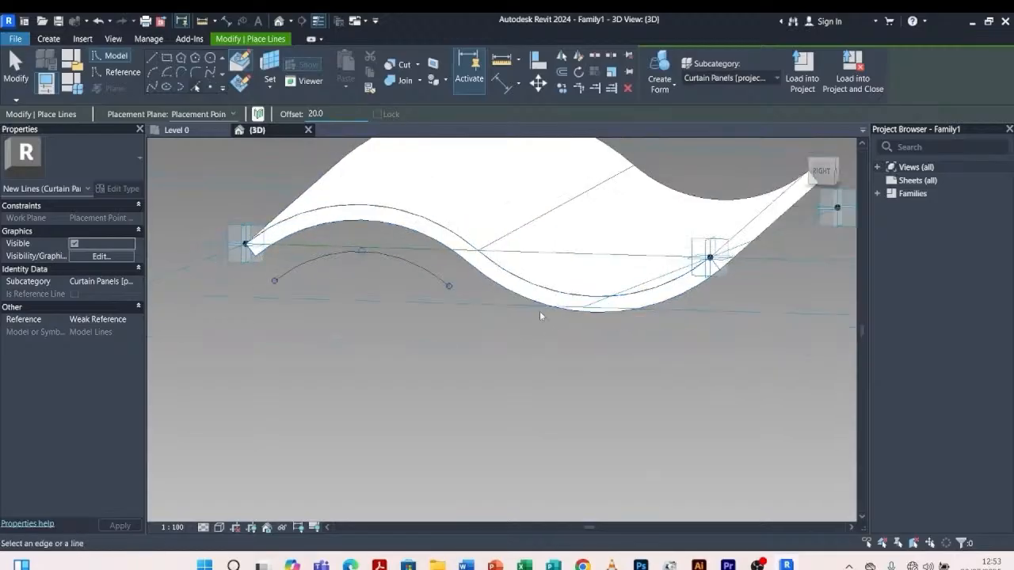
pyautogui.scroll(2, 514, 294)
pyautogui.click(514, 294)
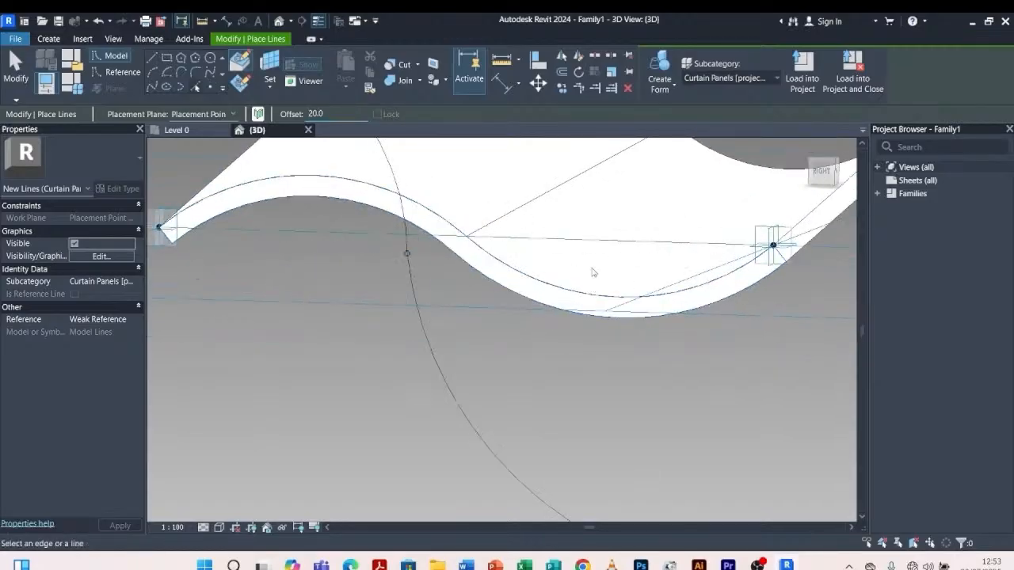
pyautogui.hotkey('ctrl', 'z')
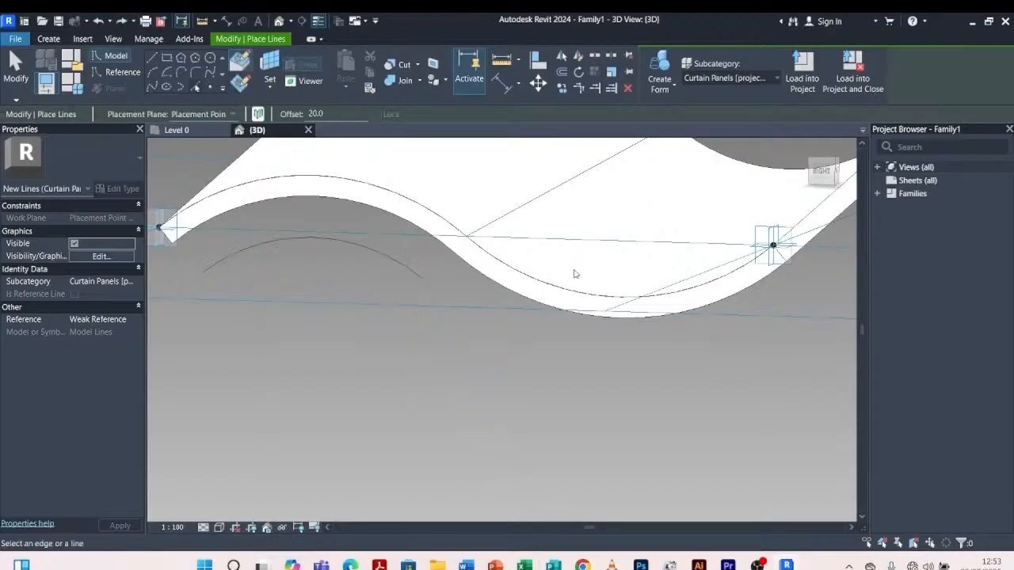
# Add a matching model line offset 20 mm below the sagging lower edge of the solid's front profile
pyautogui.scroll(-2, 541, 304)
pyautogui.click(585, 312)
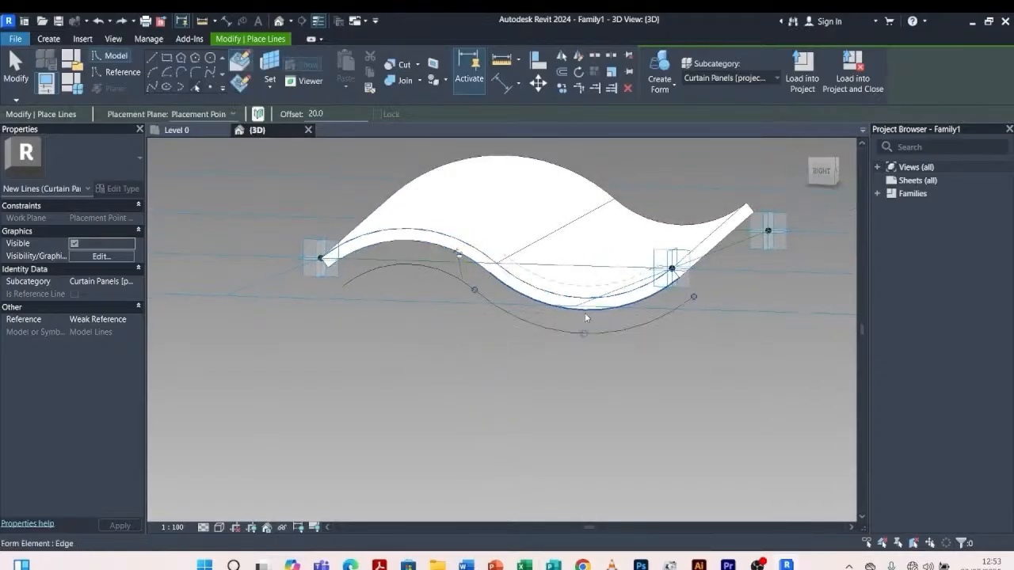
pyautogui.moveTo(643, 394)
pyautogui.keyDown('shift'); pyautogui.mouseDown(button='middle')
pyautogui.moveTo(602, 400)
pyautogui.moveTo(647, 410)
pyautogui.mouseUp(button='middle'); pyautogui.keyUp('shift')
pyautogui.scroll(3, 677, 270)
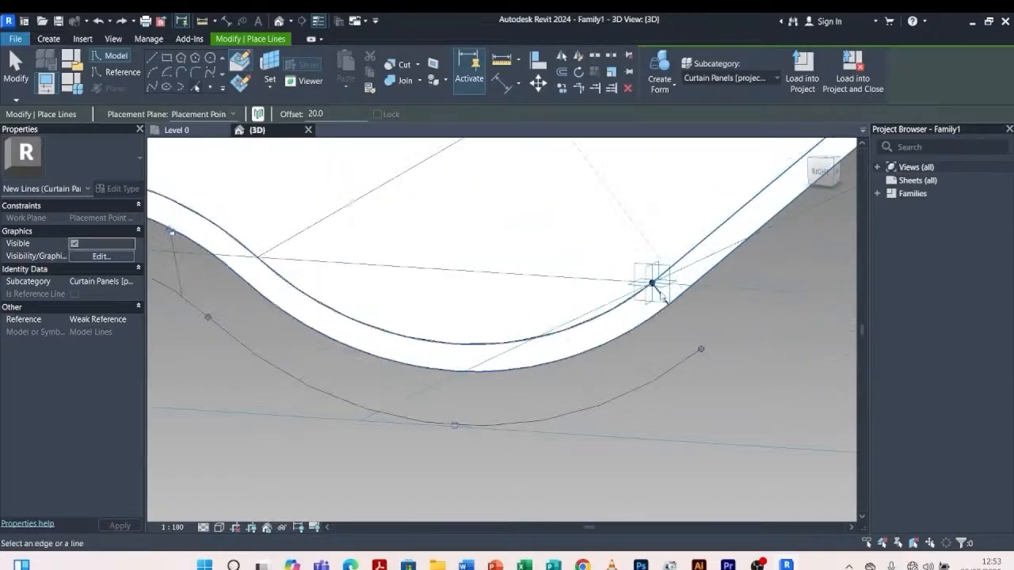
pyautogui.scroll(-2, 451, 191)
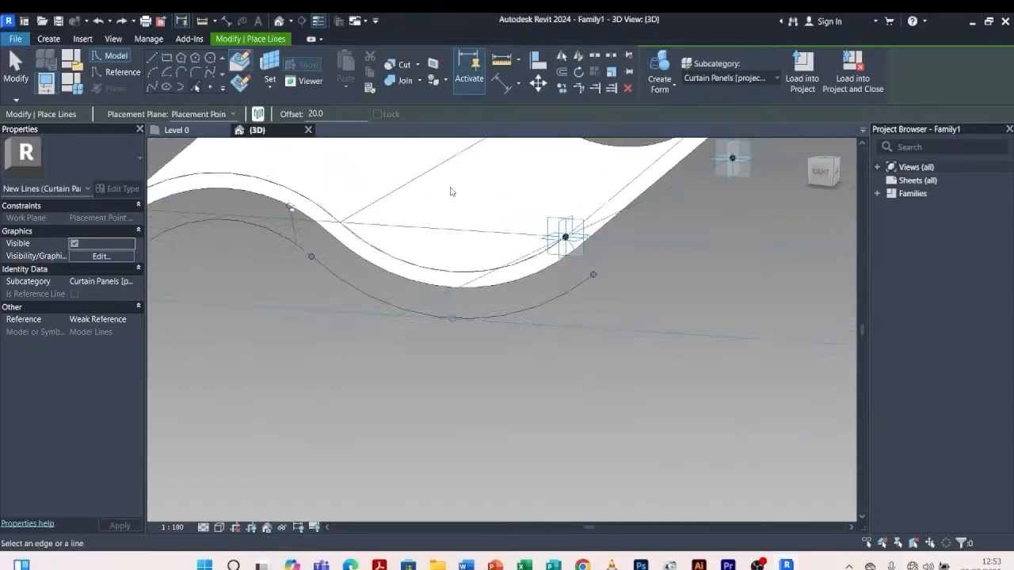
# Set the line offset to 0 and draw a line joining the adaptive point at the sagging end to the offset arc's endpoint
pyautogui.click(151, 57)
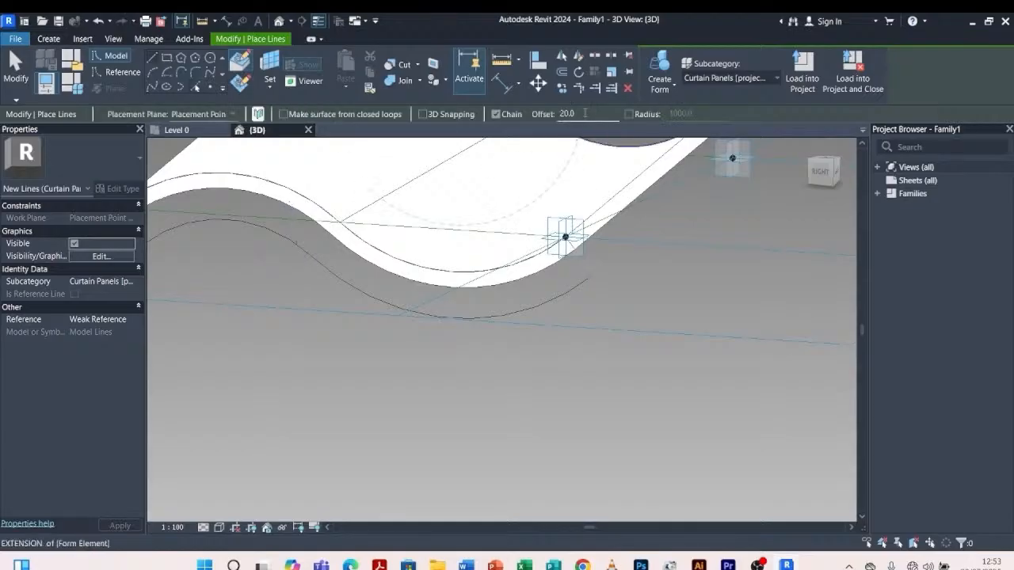
pyautogui.write('0')
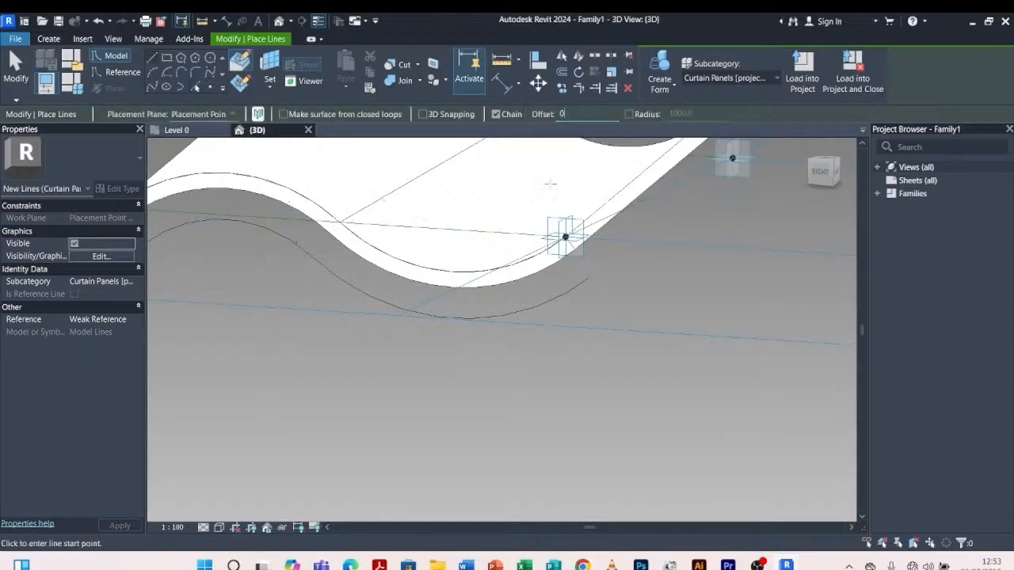
pyautogui.scroll(3, 546, 206)
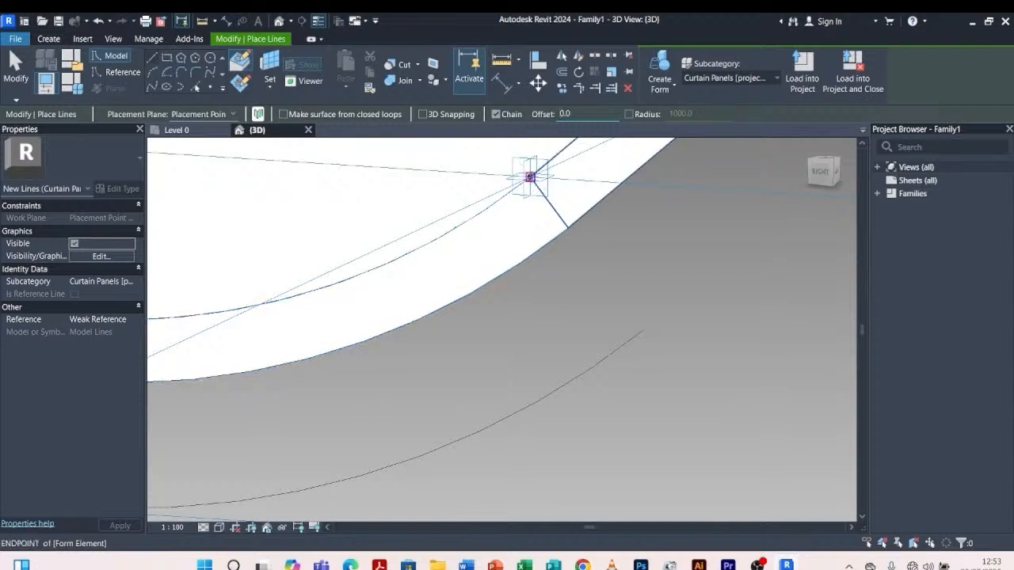
pyautogui.click(530, 177)
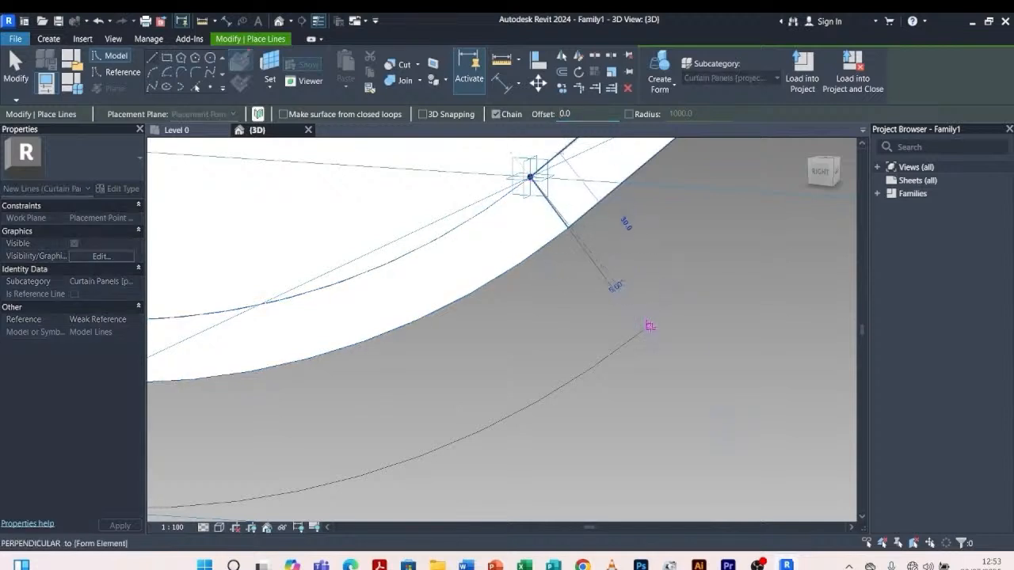
pyautogui.click(643, 328)
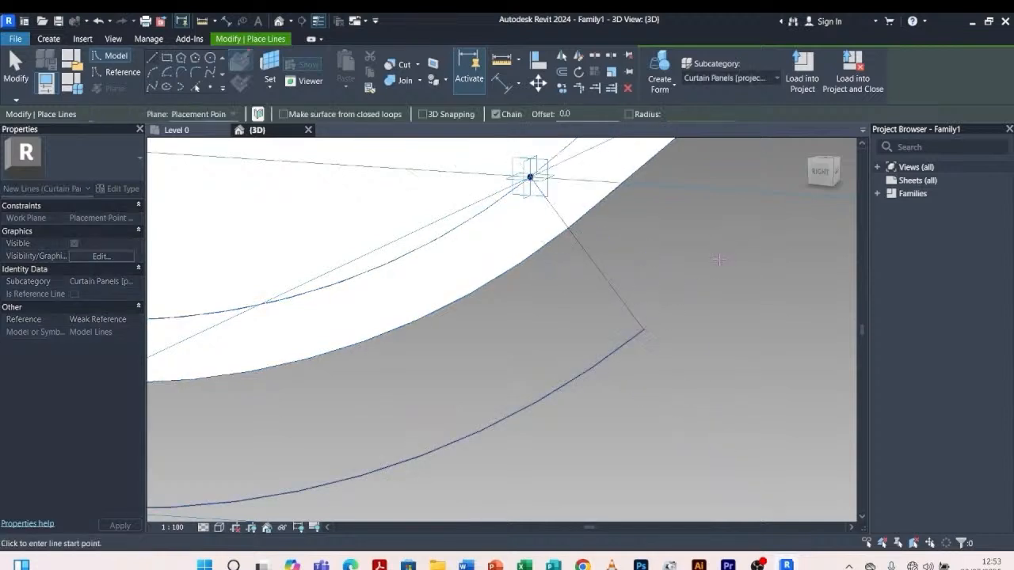
# Close the front profile with a straight line from the adaptive point at the arched end to the offset arc's endpoint
pyautogui.scroll(-6, 719, 266)
pyautogui.scroll(3, 383, 277)
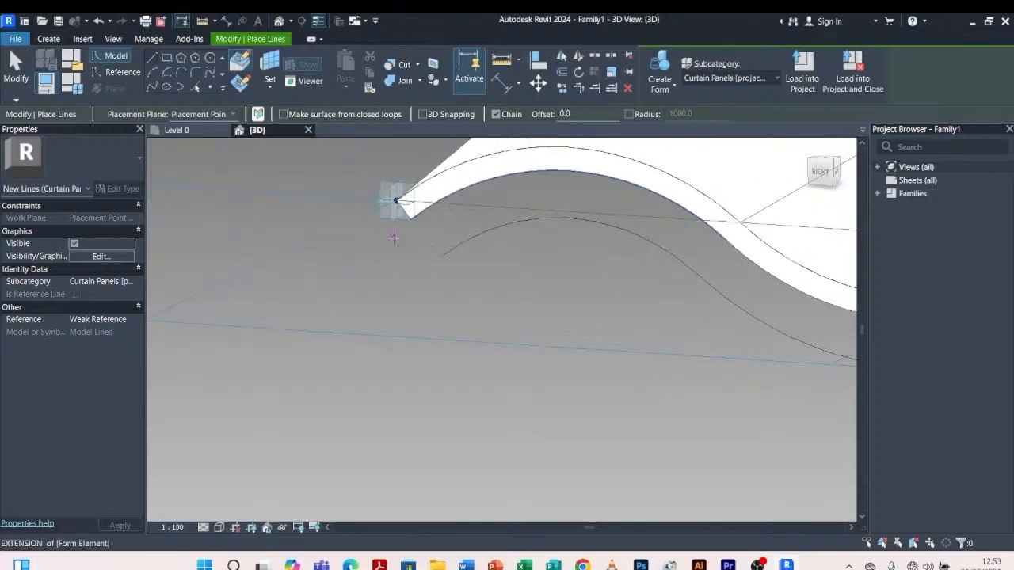
pyautogui.scroll(2, 396, 200)
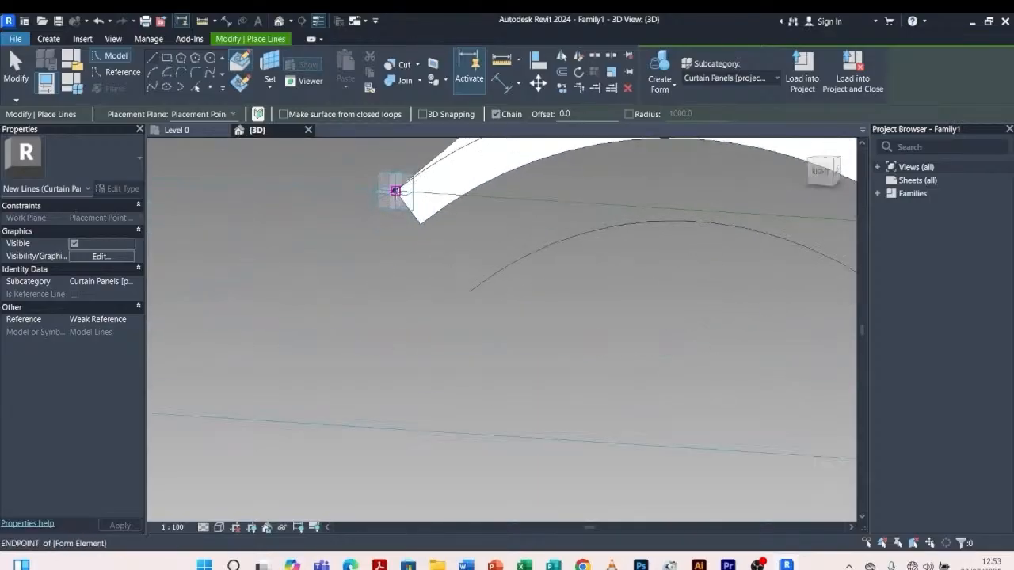
pyautogui.click(395, 191)
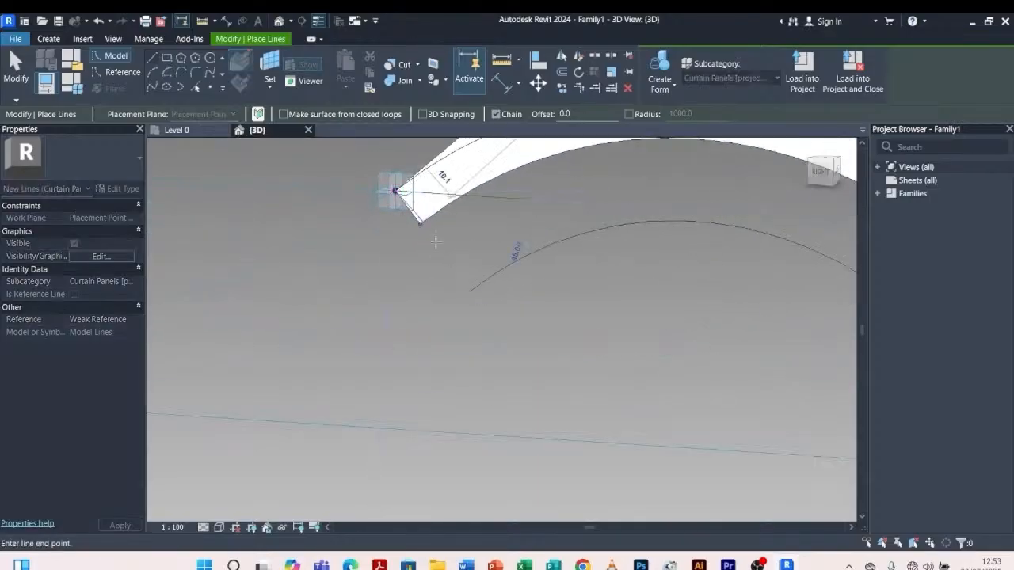
pyautogui.click(470, 290)
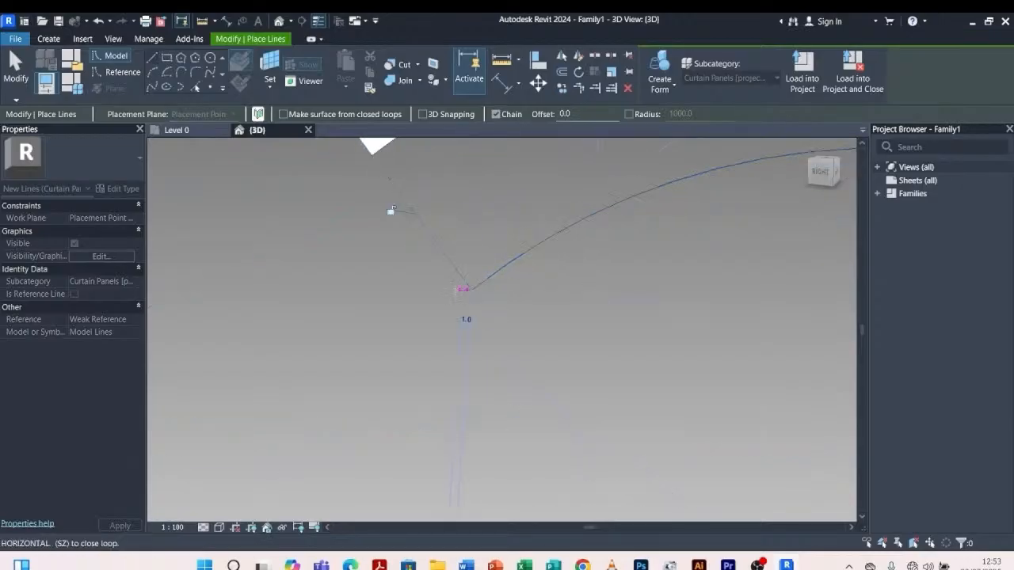
pyautogui.press('Escape')
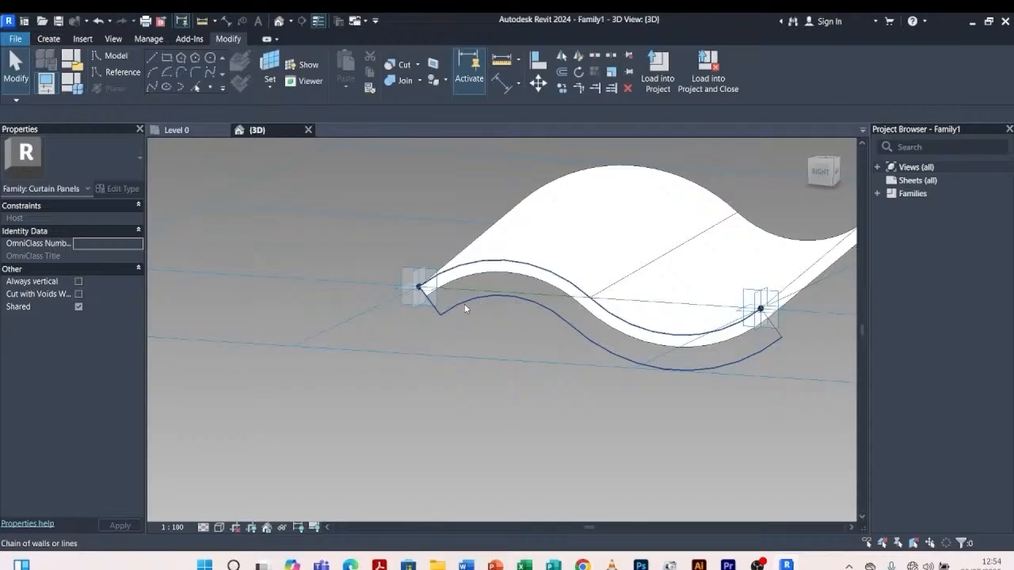
# Select the whole closed front profile, including the short line at its sagging end, and create a solid form from it
pyautogui.click(465, 305)
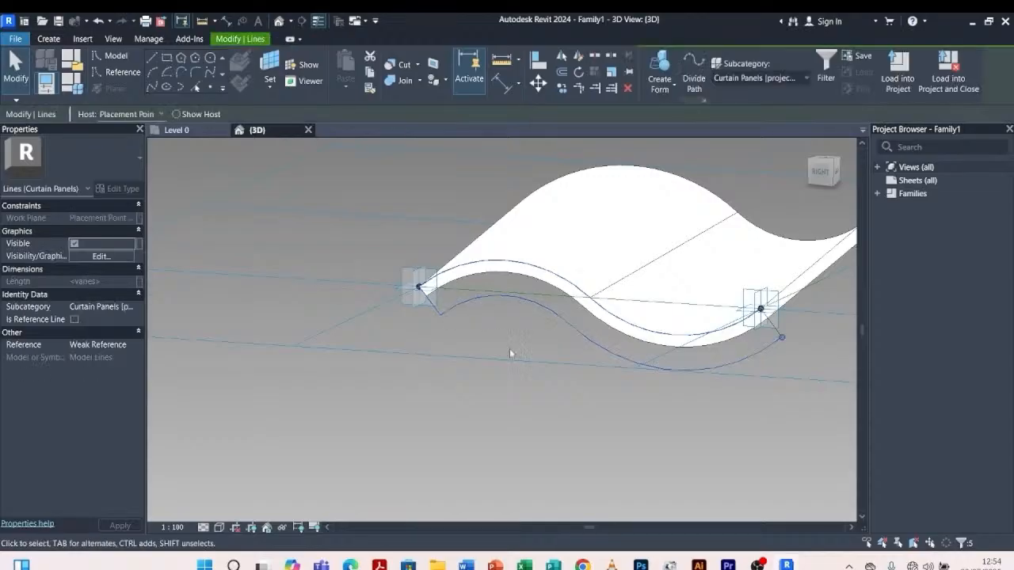
pyautogui.scroll(3, 675, 360)
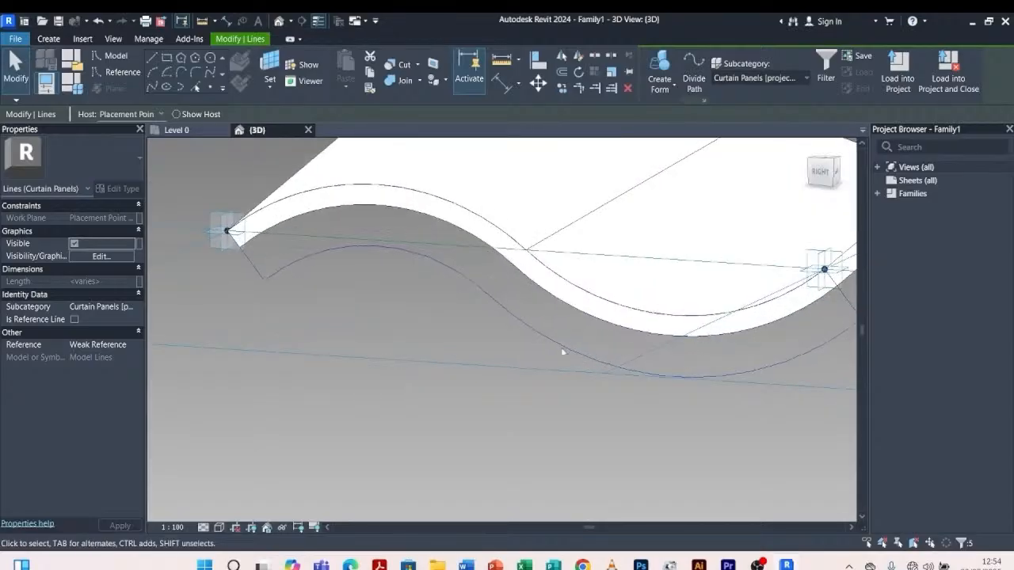
pyautogui.scroll(-4, 392, 382)
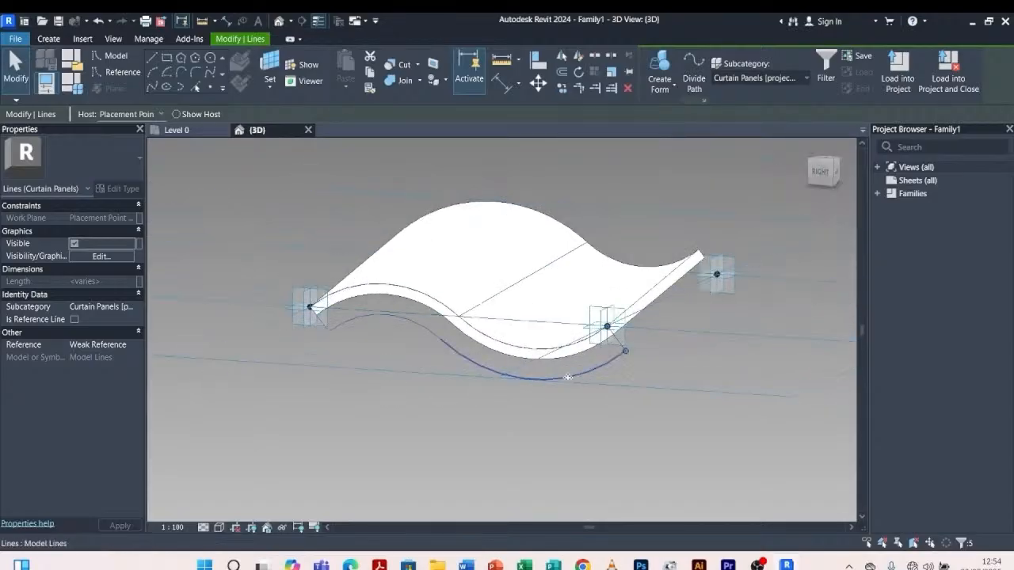
pyautogui.scroll(5, 628, 343)
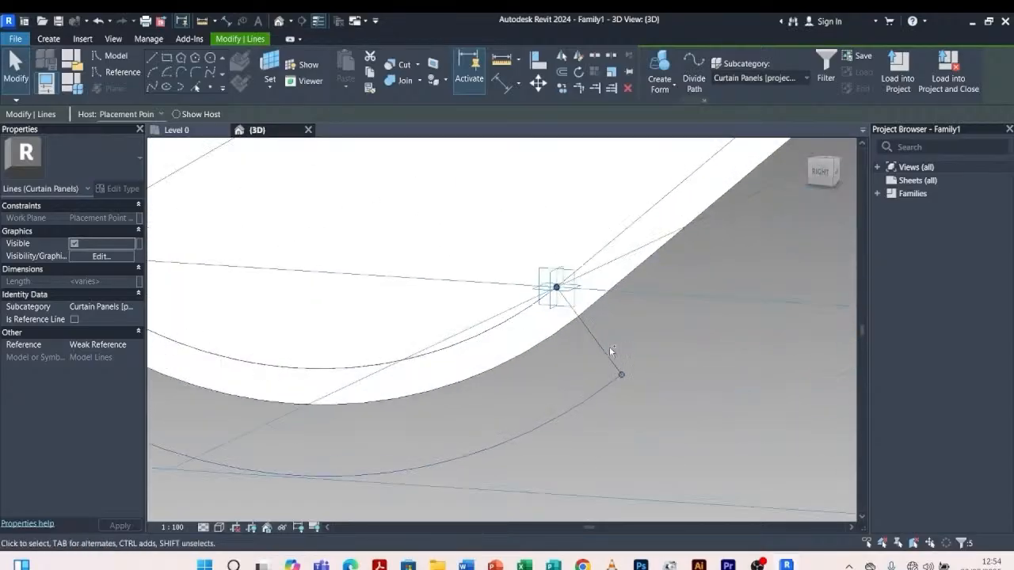
pyautogui.keyDown('ctrl'); pyautogui.click(602, 354); pyautogui.keyUp('ctrl')
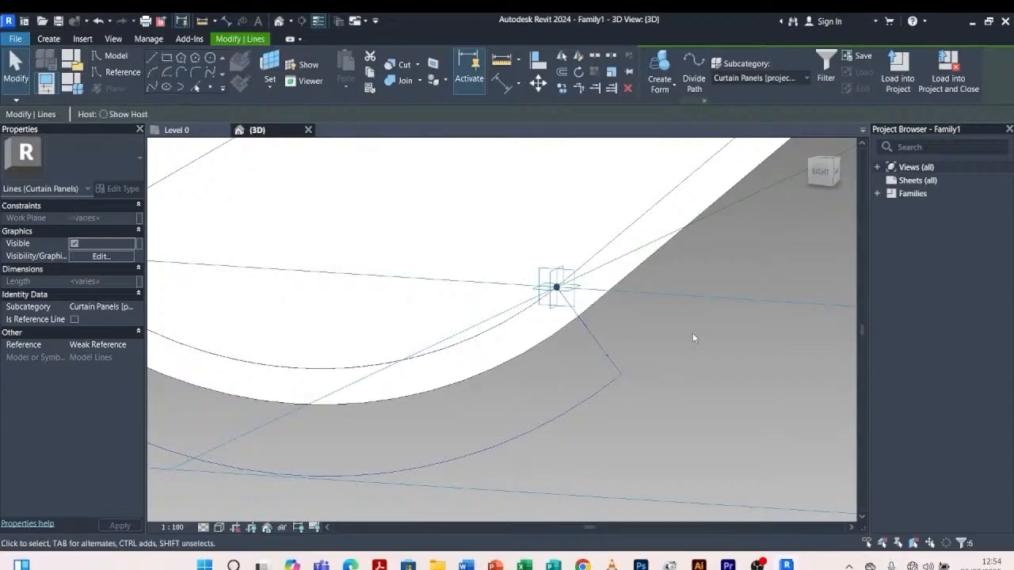
pyautogui.scroll(-5, 675, 381)
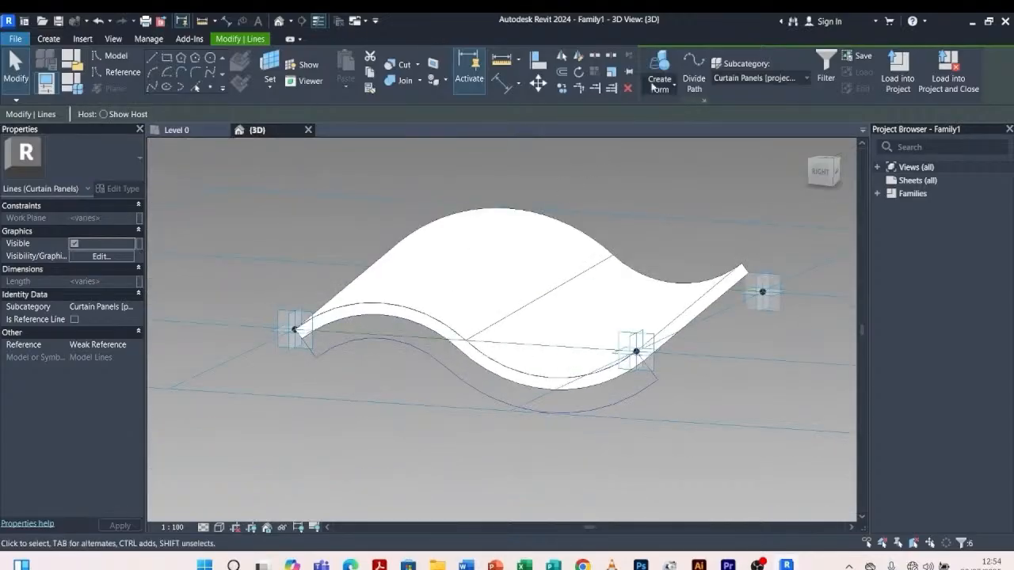
pyautogui.click(658, 80)
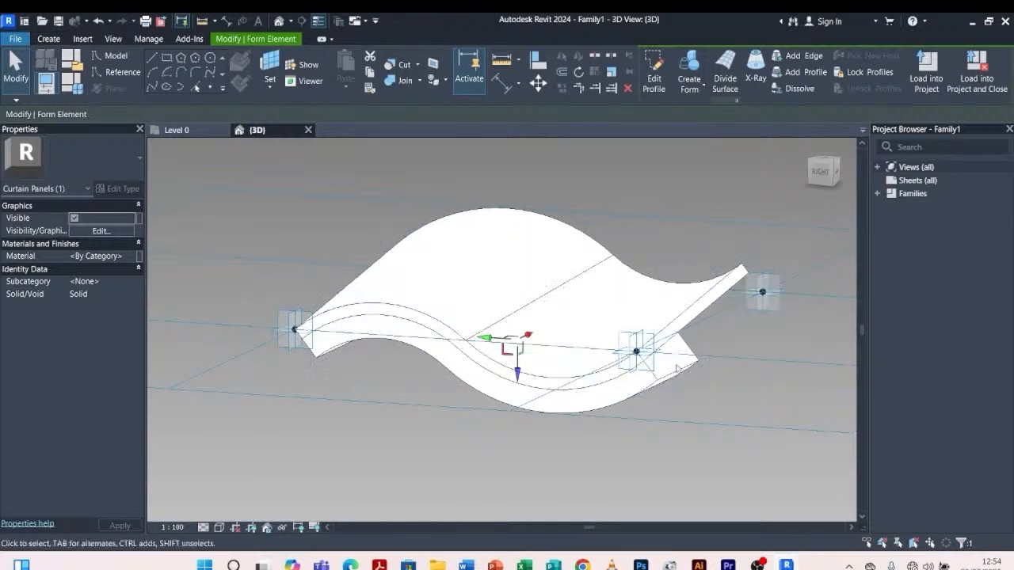
# Pull the new front form's inner face back toward the front profile, to a depth of about 16 mm
pyautogui.keyDown('shift'); pyautogui.moveTo(702, 370); pyautogui.dragTo(530, 391, button='middle'); pyautogui.keyUp('shift')
pyautogui.scroll(3, 529, 391)
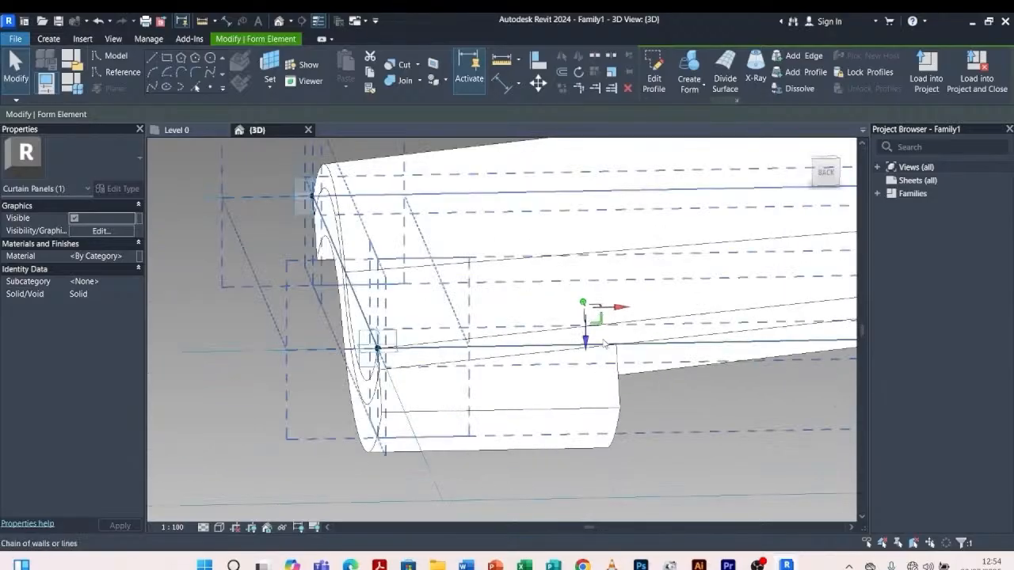
pyautogui.scroll(-3, 604, 342)
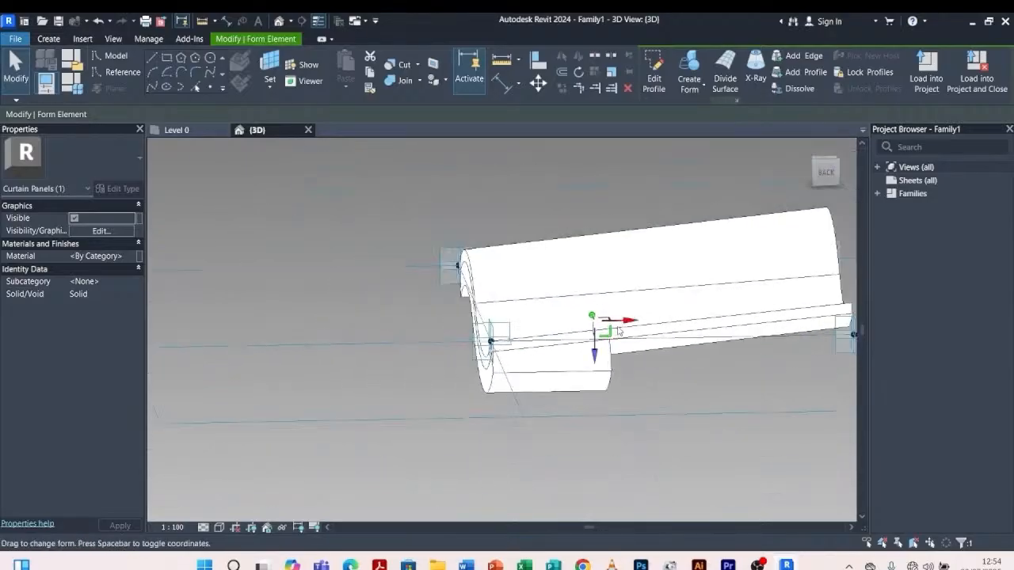
pyautogui.moveTo(628, 322); pyautogui.dragTo(496, 305)
pyautogui.scroll(5, 515, 321)
pyautogui.scroll(-3, 513, 325)
pyautogui.moveTo(599, 467)
pyautogui.keyDown('shift'); pyautogui.mouseDown(button='middle')
pyautogui.moveTo(636, 482)
pyautogui.moveTo(616, 457)
pyautogui.mouseUp(button='middle'); pyautogui.keyUp('shift')
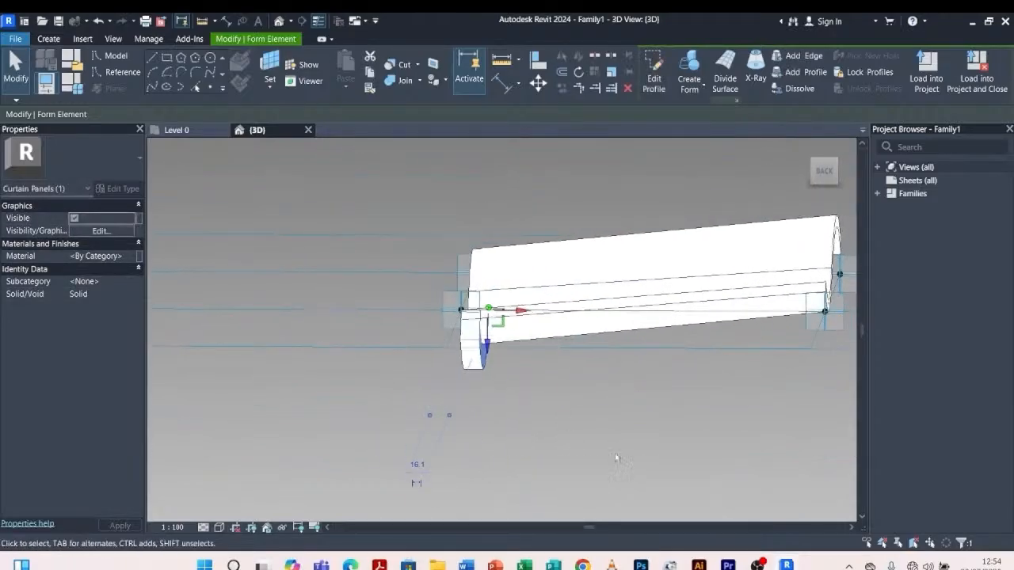
# Set the front form's depth to 10 mm and inspect the resulting lip from the back
pyautogui.click(417, 465)
pyautogui.write('1')
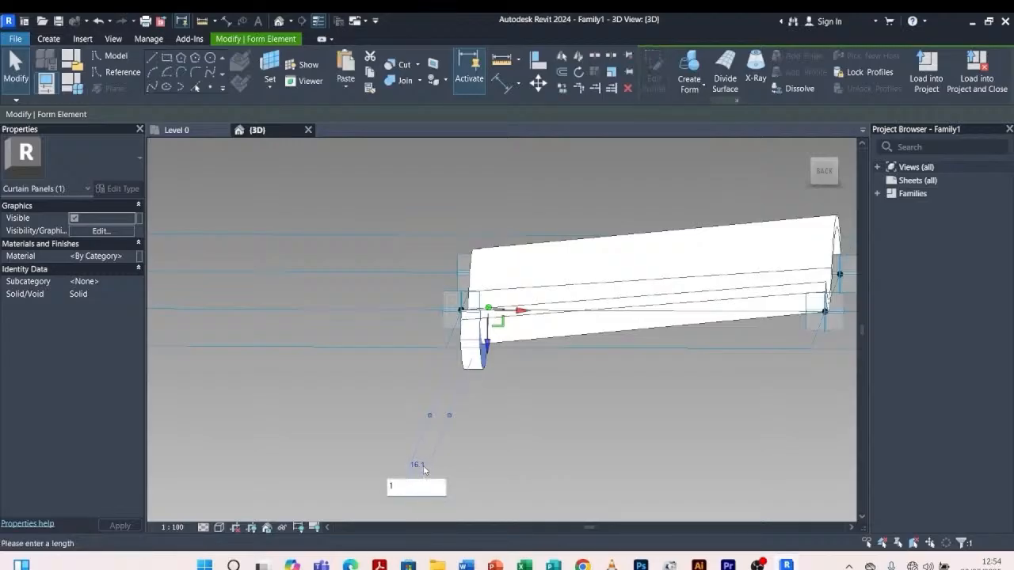
pyautogui.write('0')
pyautogui.press('Return')
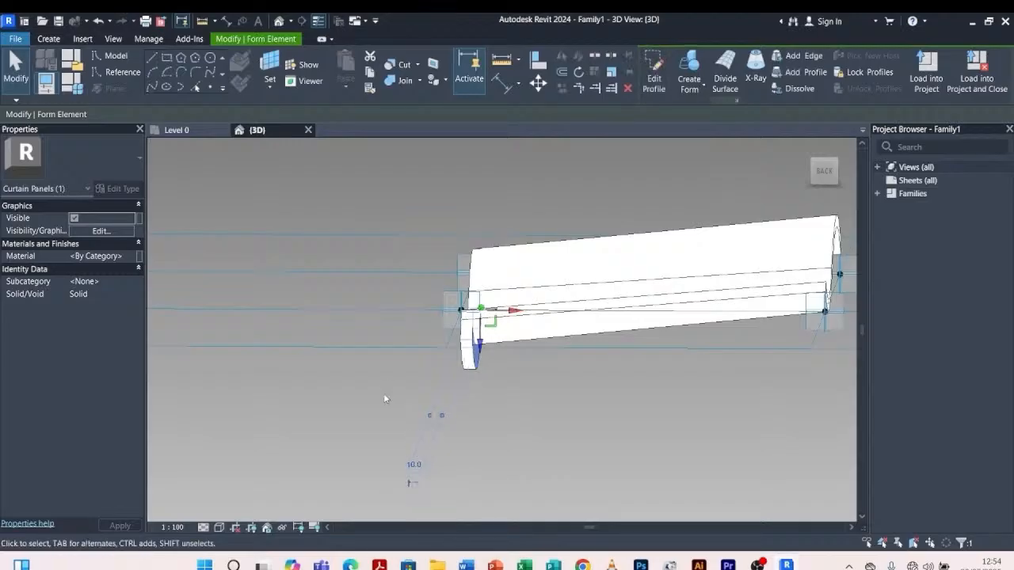
pyautogui.click(519, 435)
pyautogui.keyDown('shift'); pyautogui.moveTo(514, 443); pyautogui.dragTo(499, 404, button='middle'); pyautogui.keyUp('shift')
pyautogui.click(525, 379)
pyautogui.scroll(3, 550, 378)
pyautogui.click(560, 397)
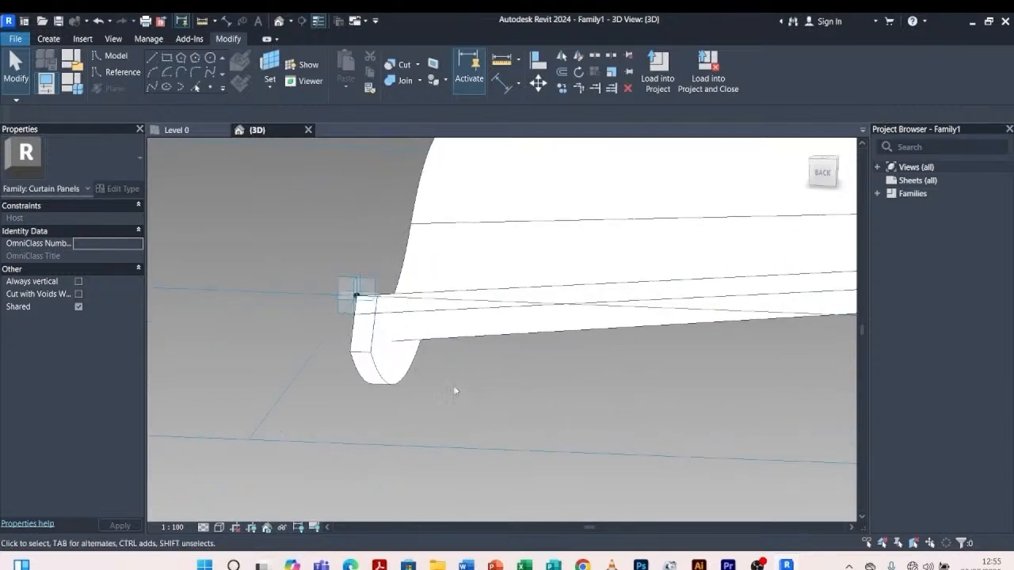
# Select the inner face of the front lip form and set its depth to 20 mm
pyautogui.click(400, 363)
pyautogui.scroll(-2, 476, 354)
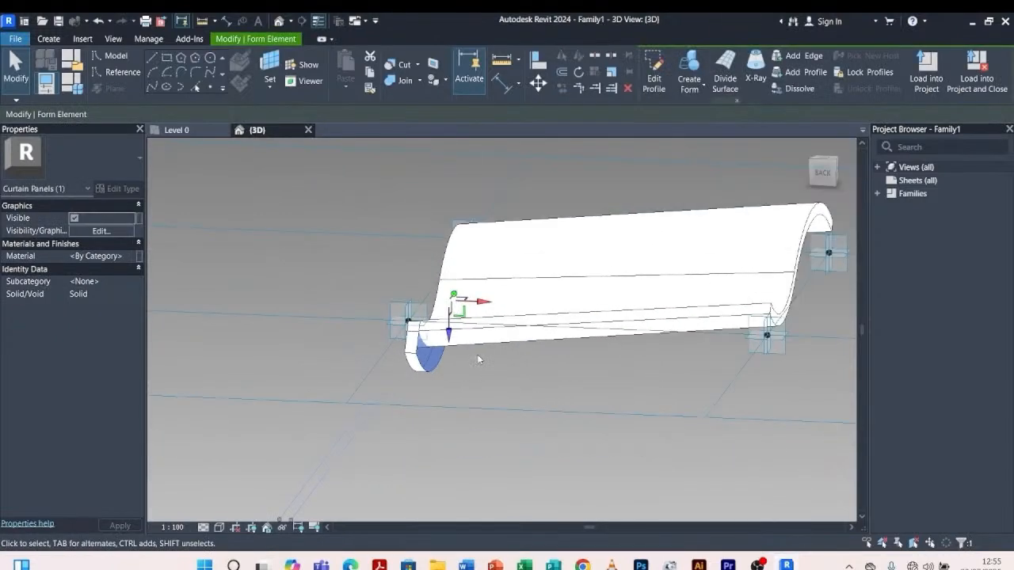
pyautogui.keyDown('shift'); pyautogui.moveTo(477, 359); pyautogui.dragTo(487, 381, button='middle'); pyautogui.keyUp('shift')
pyautogui.scroll(-3, 486, 381)
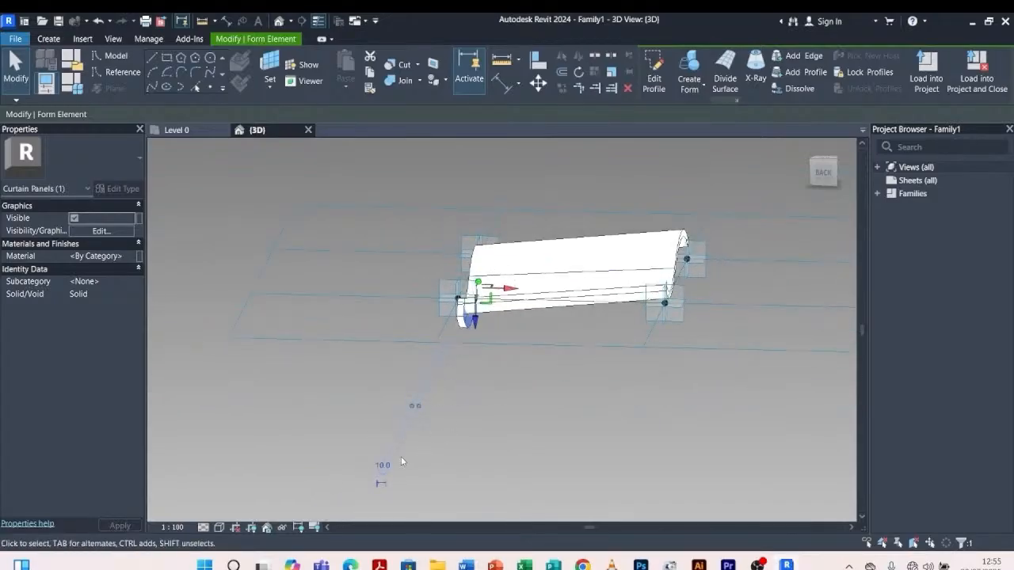
pyautogui.scroll(2, 401, 456)
pyautogui.click(371, 474)
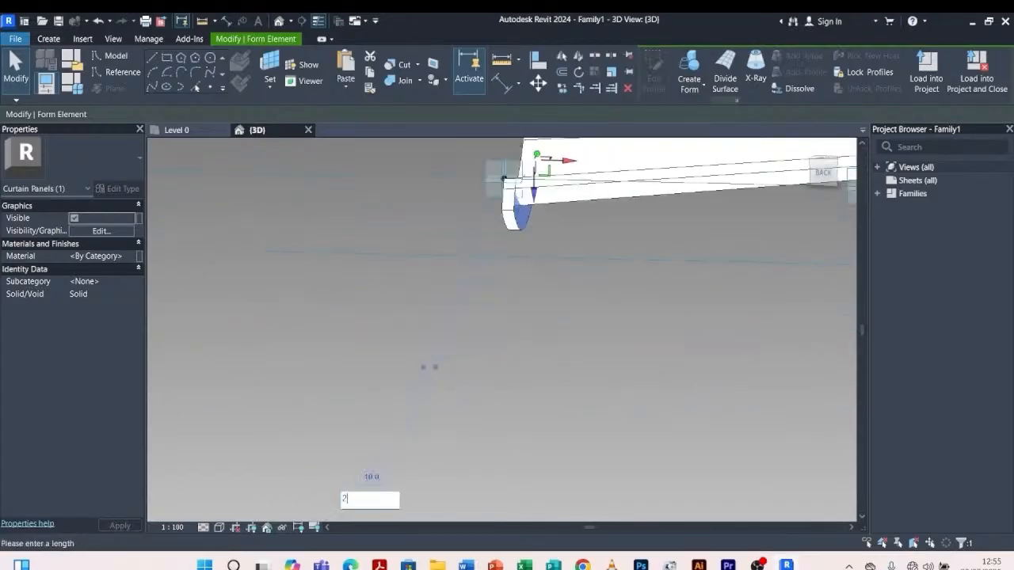
pyautogui.write('20')
pyautogui.press('Return')
pyautogui.click(542, 386)
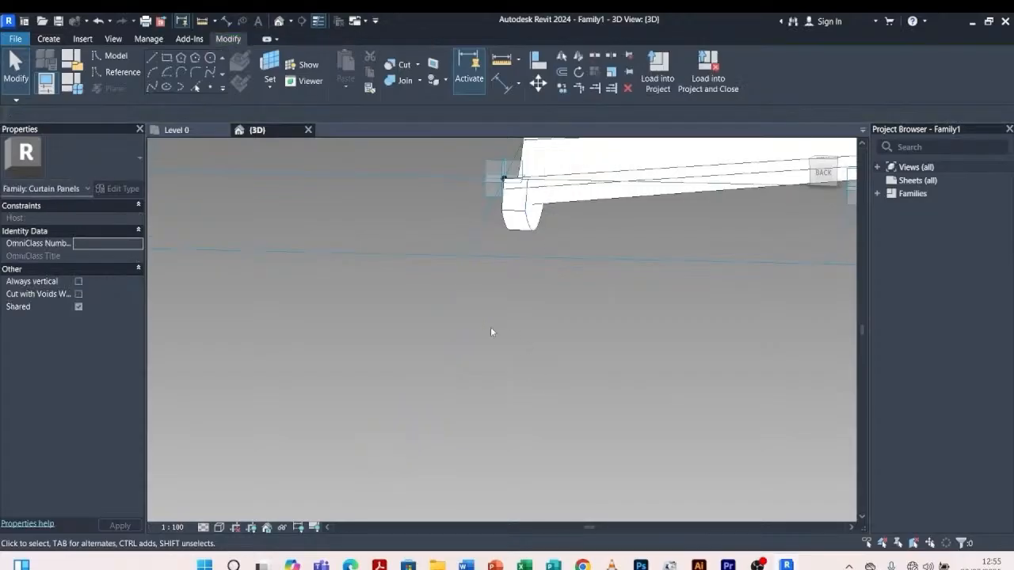
pyautogui.scroll(-3, 492, 329)
pyautogui.keyDown('shift'); pyautogui.moveTo(499, 354); pyautogui.dragTo(650, 375, button='middle'); pyautogui.keyUp('shift')
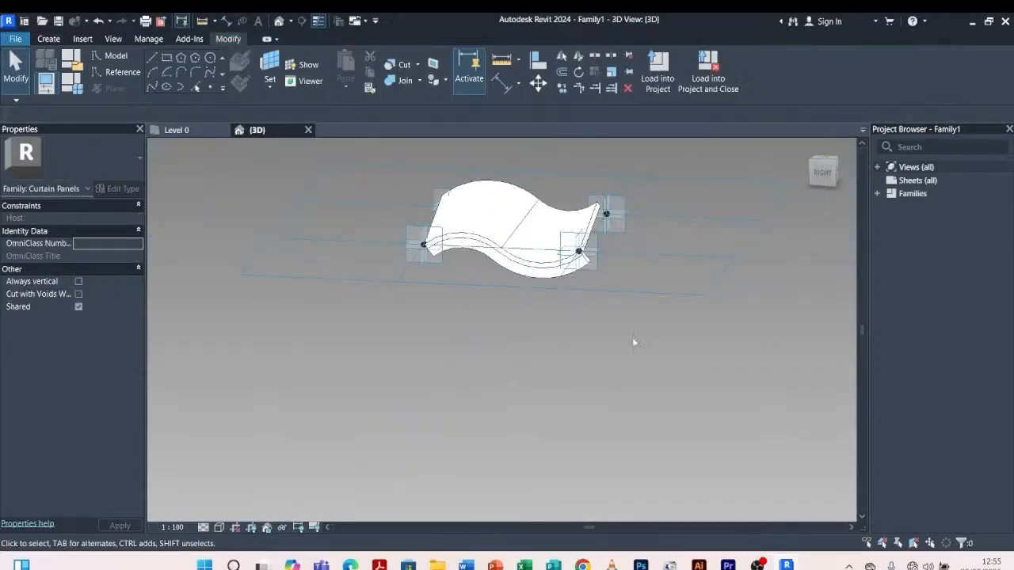
# Set the 3D view's detail level to Fine and its visual style to Shaded
pyautogui.scroll(4, 511, 238)
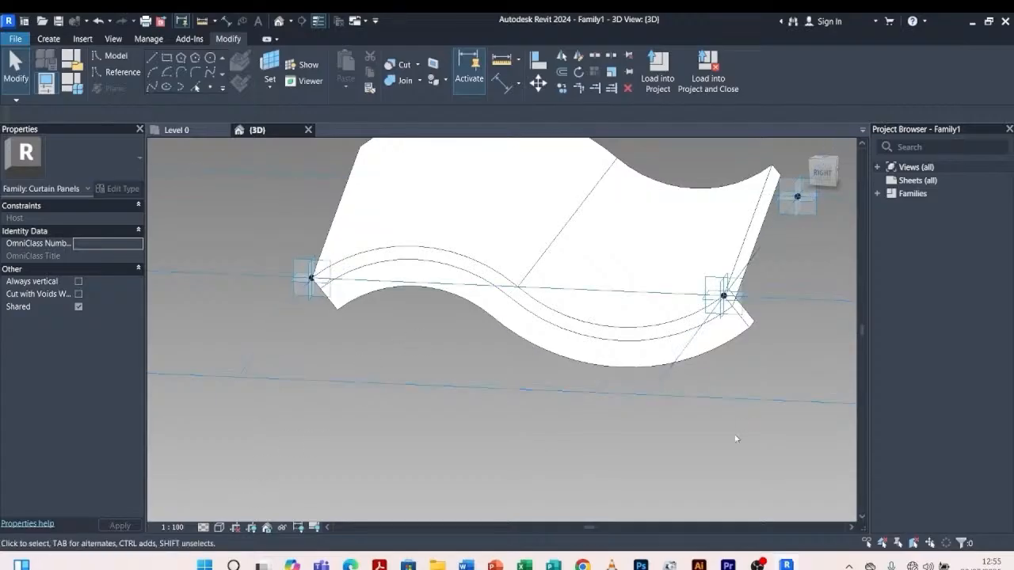
pyautogui.keyDown('shift'); pyautogui.moveTo(736, 437); pyautogui.dragTo(623, 481, button='middle'); pyautogui.keyUp('shift')
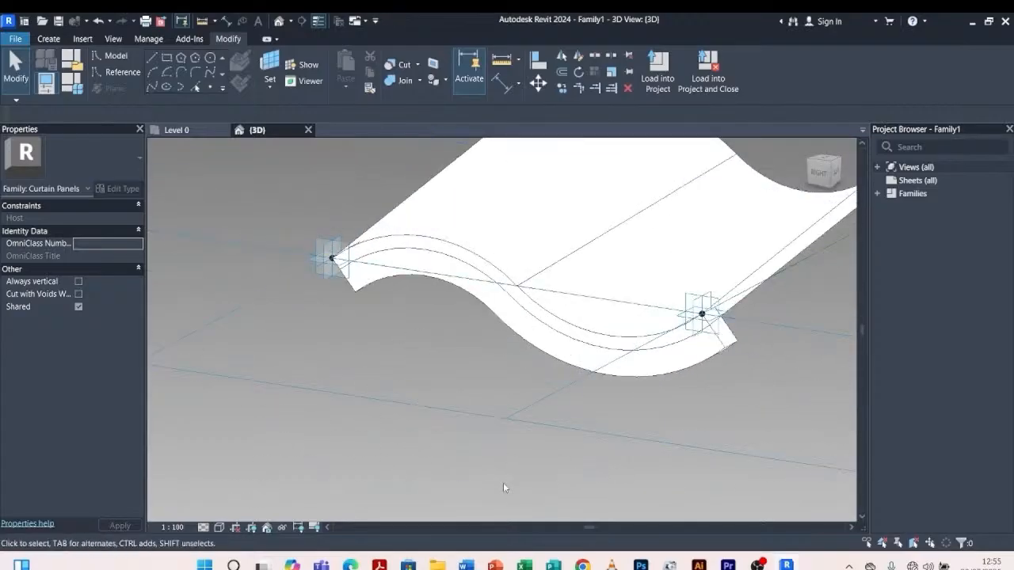
pyautogui.click(205, 526)
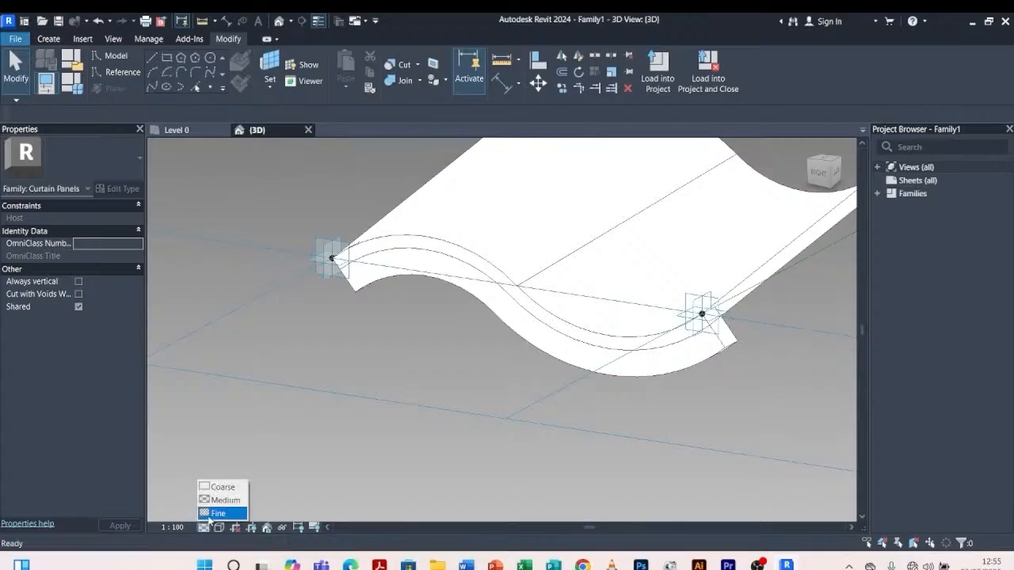
pyautogui.click(210, 514)
pyautogui.click(218, 527)
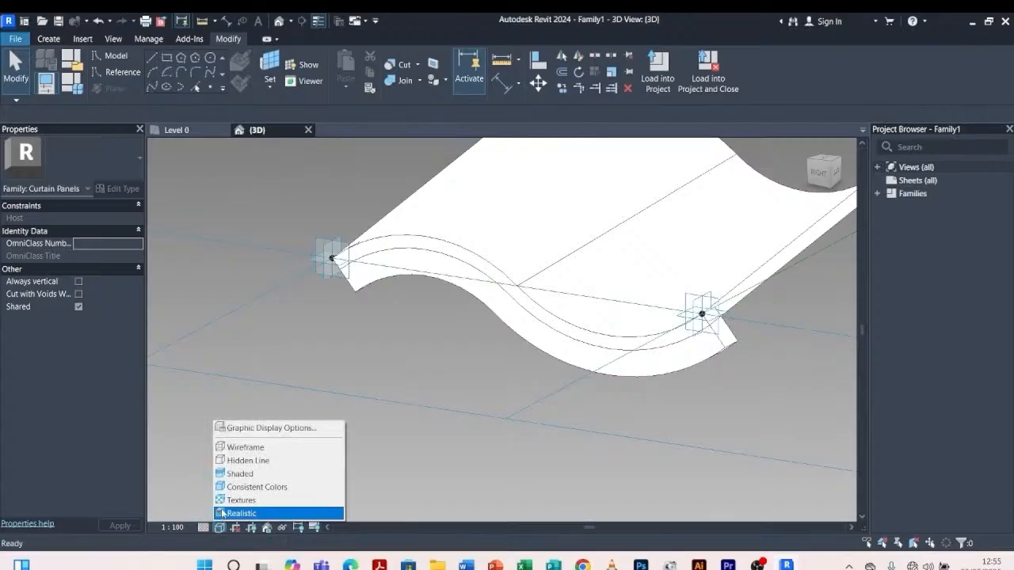
pyautogui.click(242, 475)
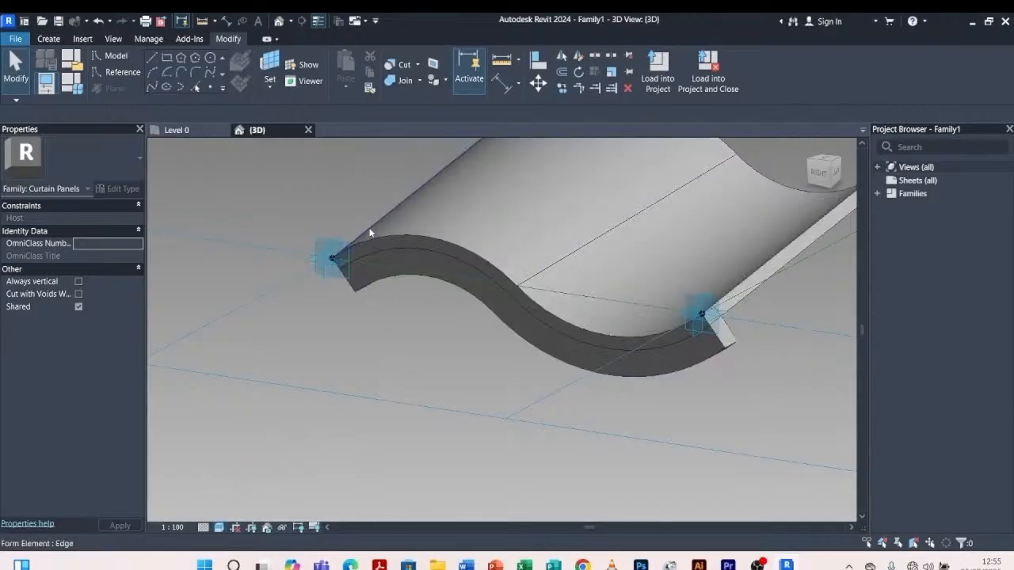
# Select the main wavy tile form and create a new material named "roof tile" for it
pyautogui.scroll(-3, 370, 233)
pyautogui.keyDown('shift'); pyautogui.moveTo(460, 475); pyautogui.dragTo(519, 437, button='middle'); pyautogui.keyUp('shift')
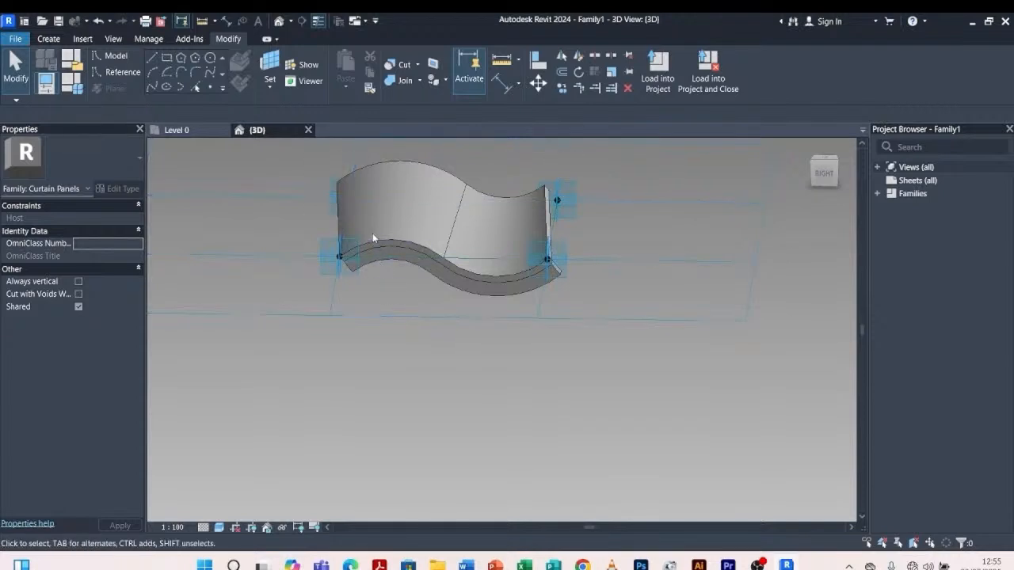
pyautogui.click(379, 167)
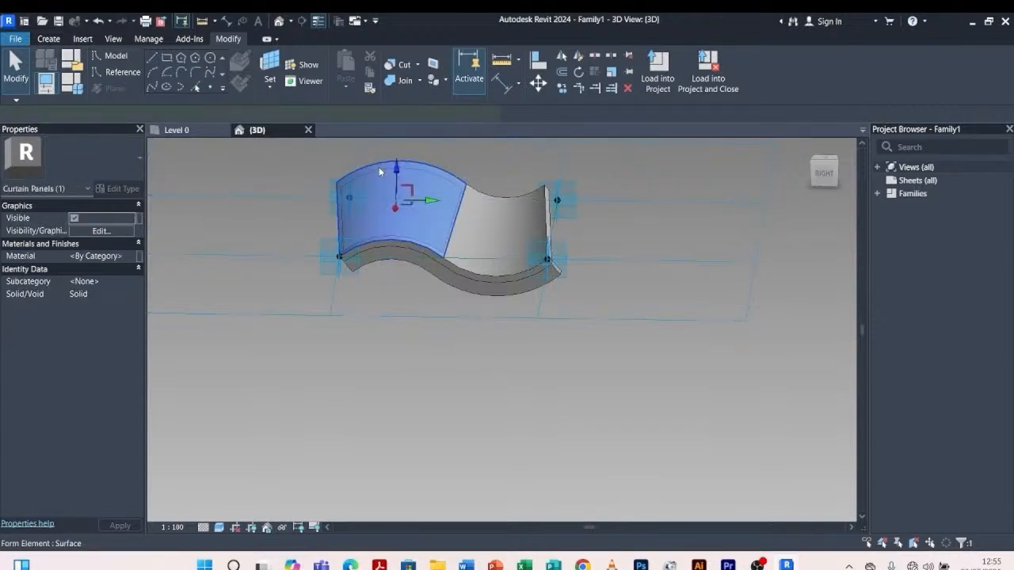
pyautogui.click(130, 257)
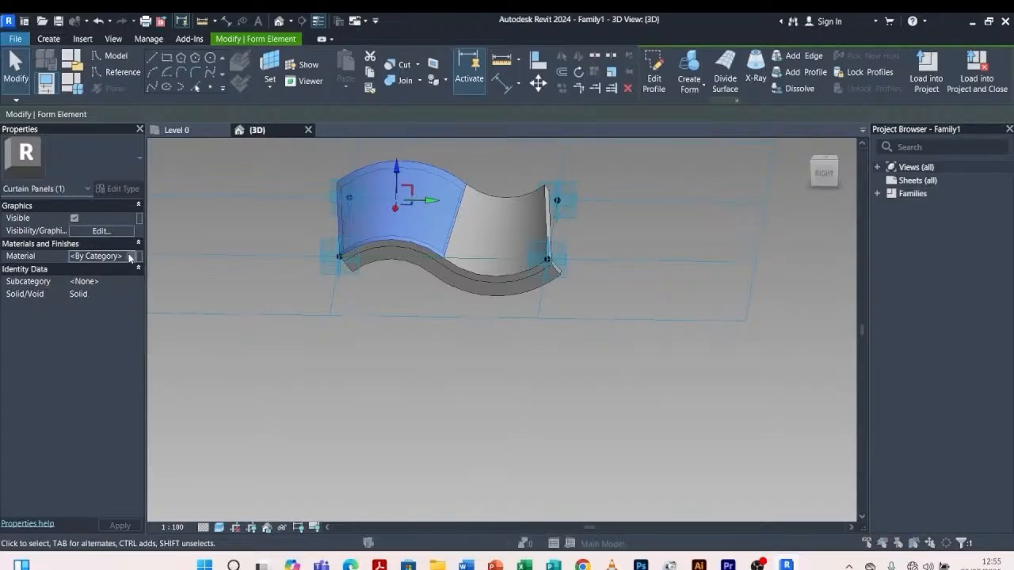
pyautogui.click(129, 256)
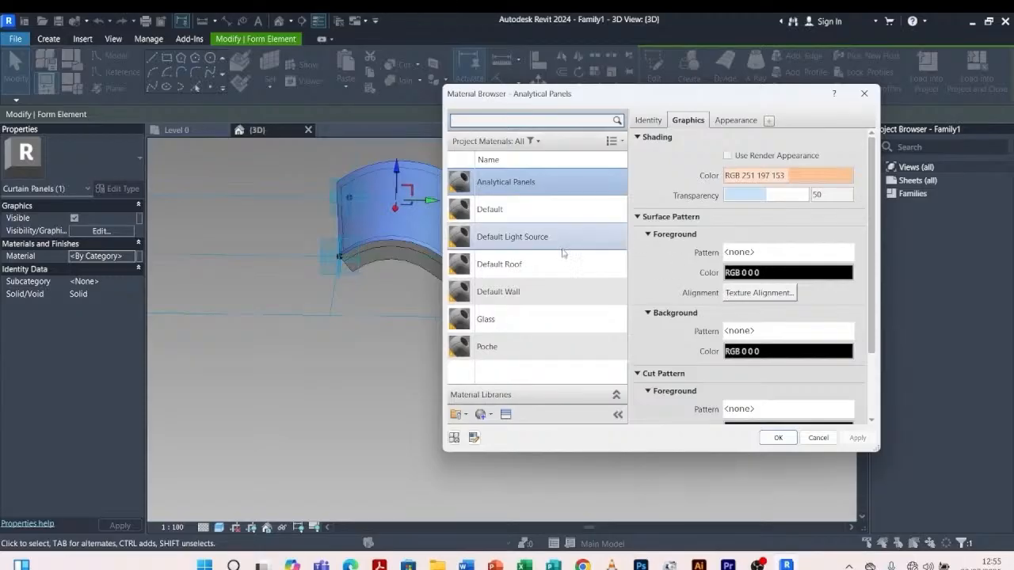
pyautogui.click(503, 266)
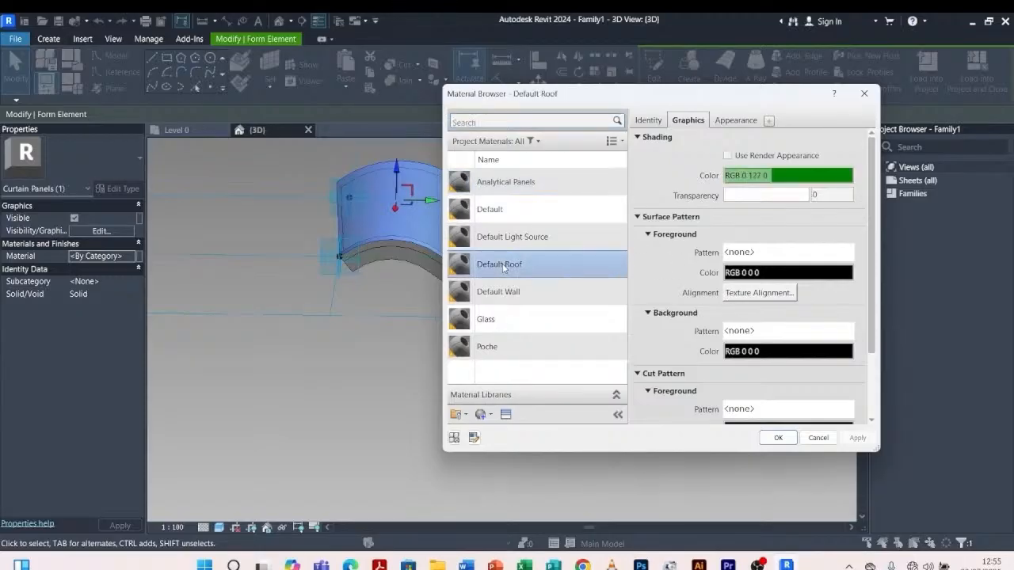
pyautogui.click(491, 415)
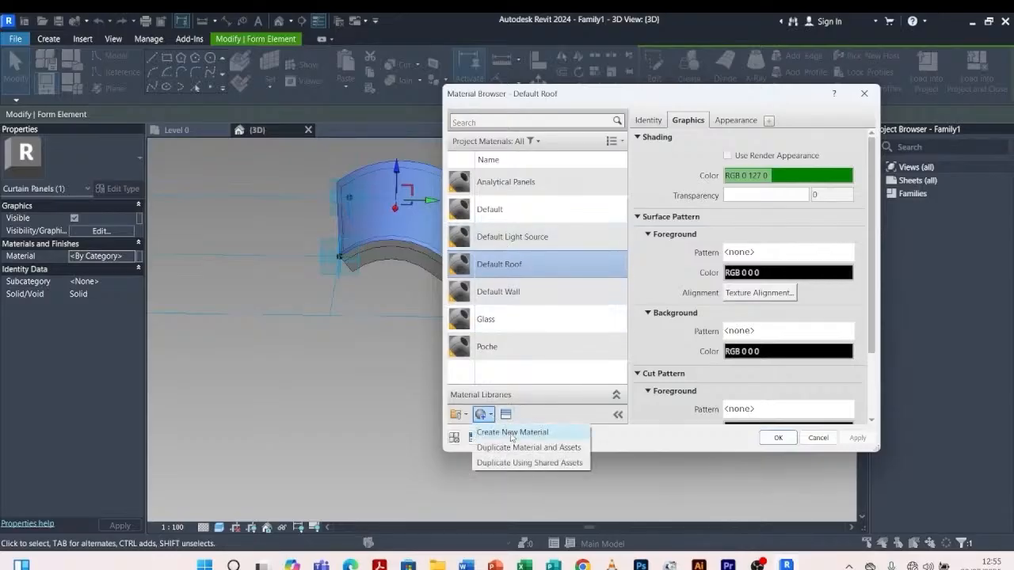
pyautogui.click(512, 433)
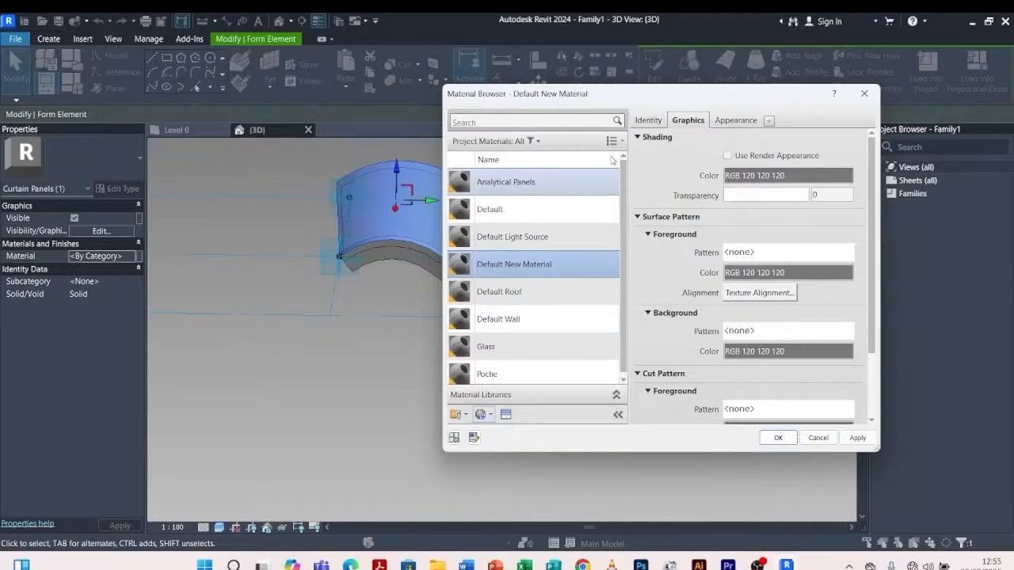
pyautogui.rightClick(550, 265)
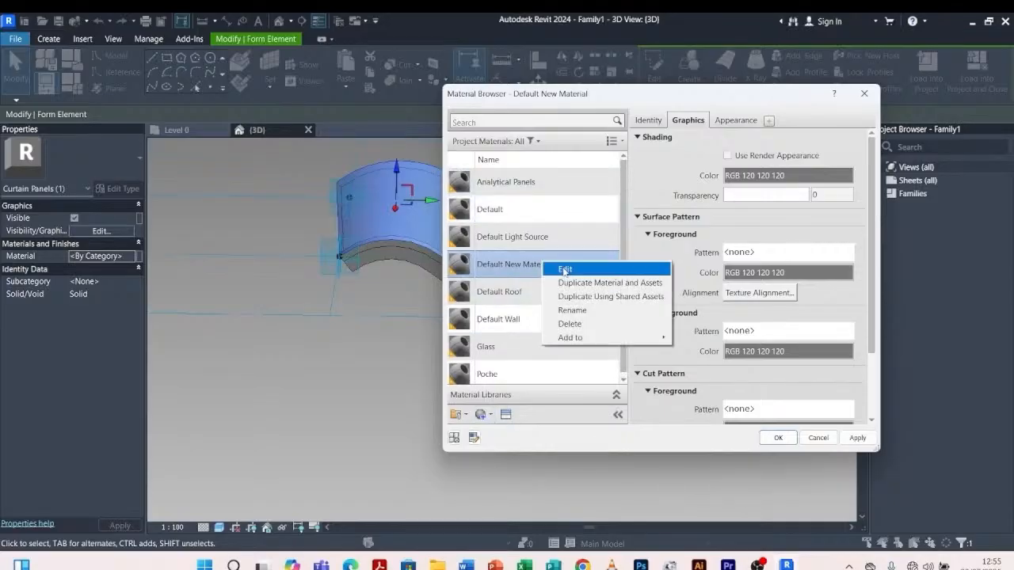
pyautogui.click(571, 310)
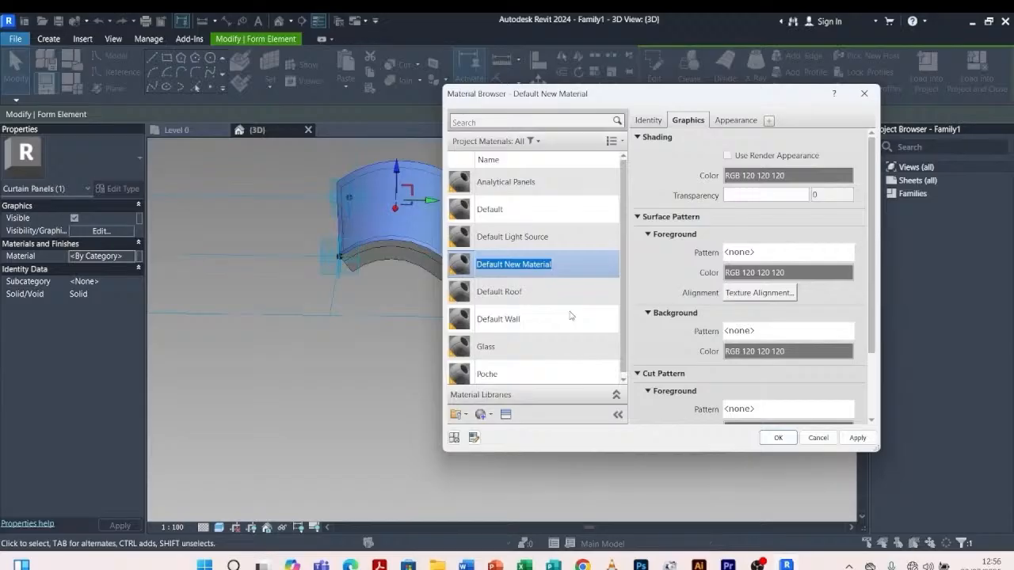
pyautogui.write('roof tile')
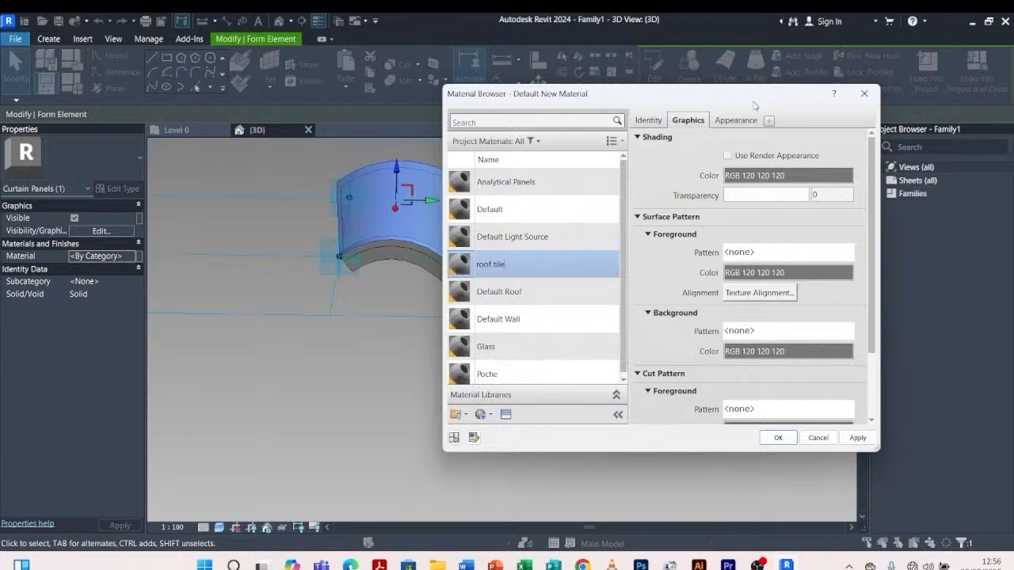
# Replace the roof tile material's appearance with Spanish Tiles - Red from the Roofing appearance library and assign the material to the form
pyautogui.click(749, 120)
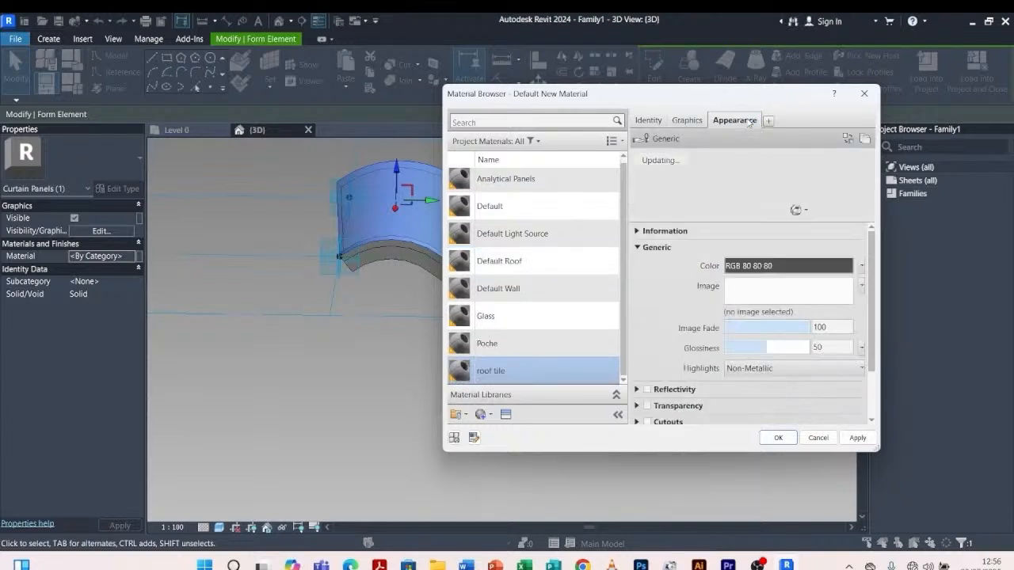
pyautogui.click(847, 139)
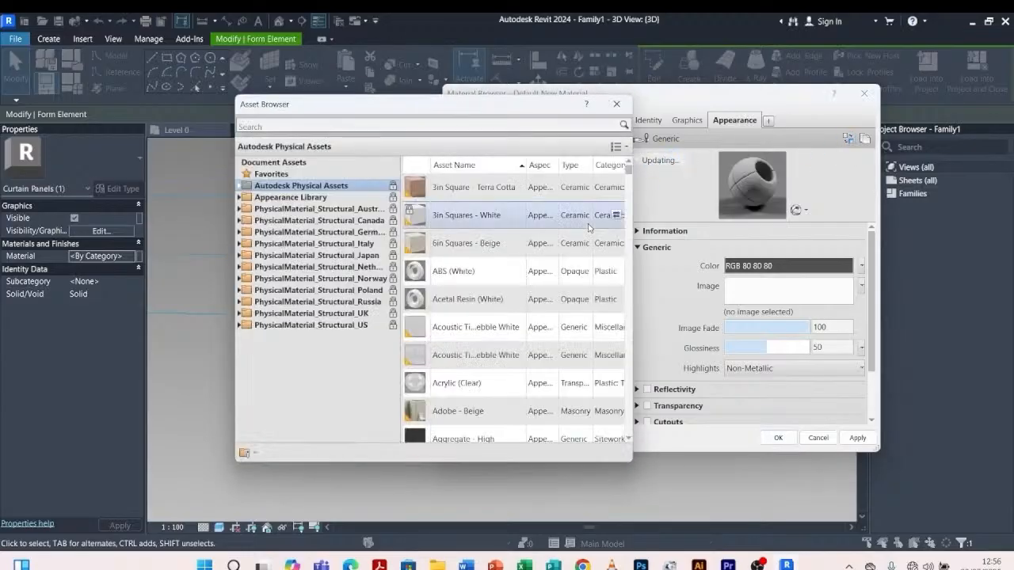
pyautogui.click(240, 197)
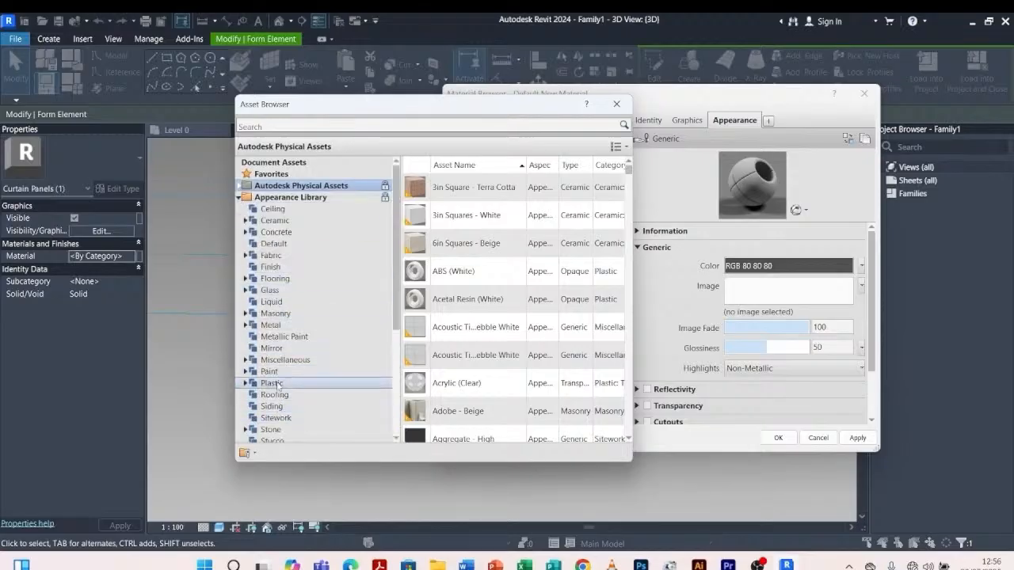
pyautogui.scroll(-1, 309, 378)
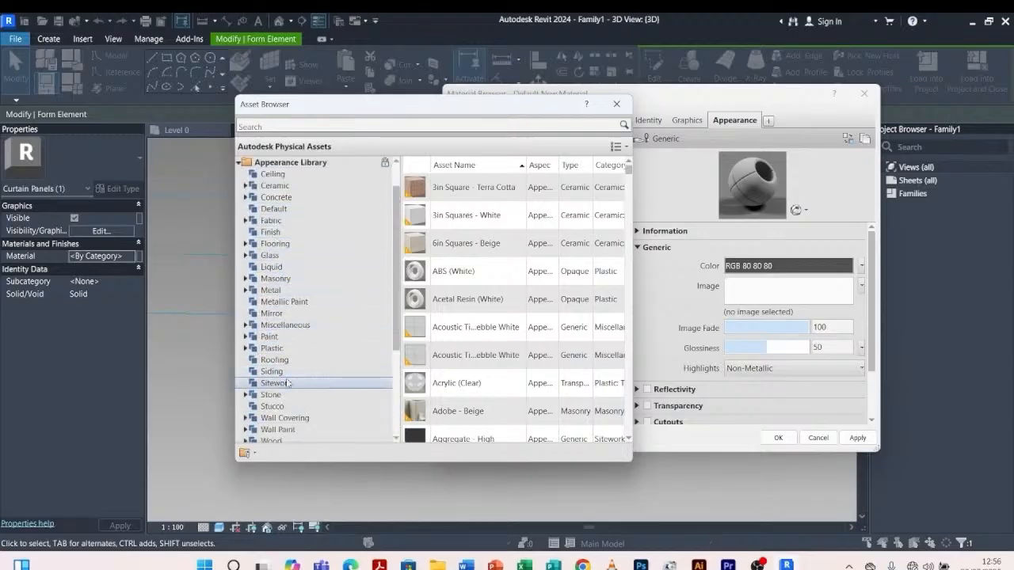
pyautogui.click(262, 361)
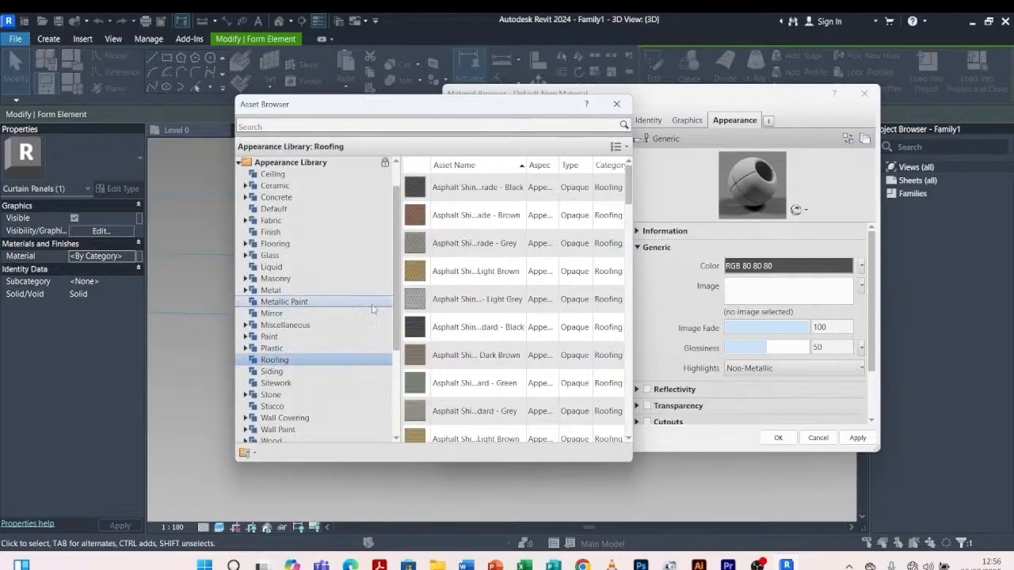
pyautogui.scroll(-3, 469, 272)
pyautogui.scroll(-10, 469, 271)
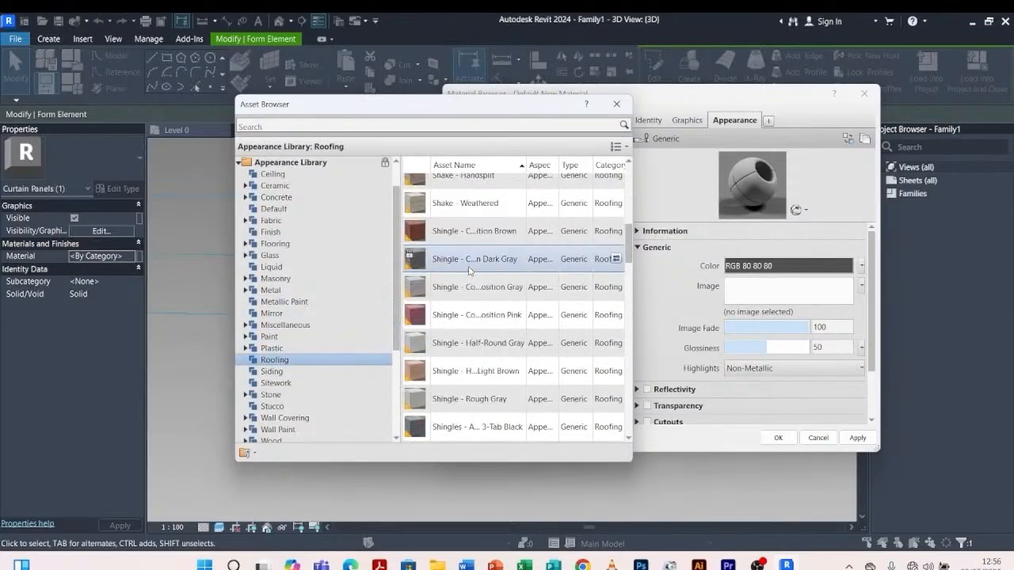
pyautogui.scroll(1, 469, 270)
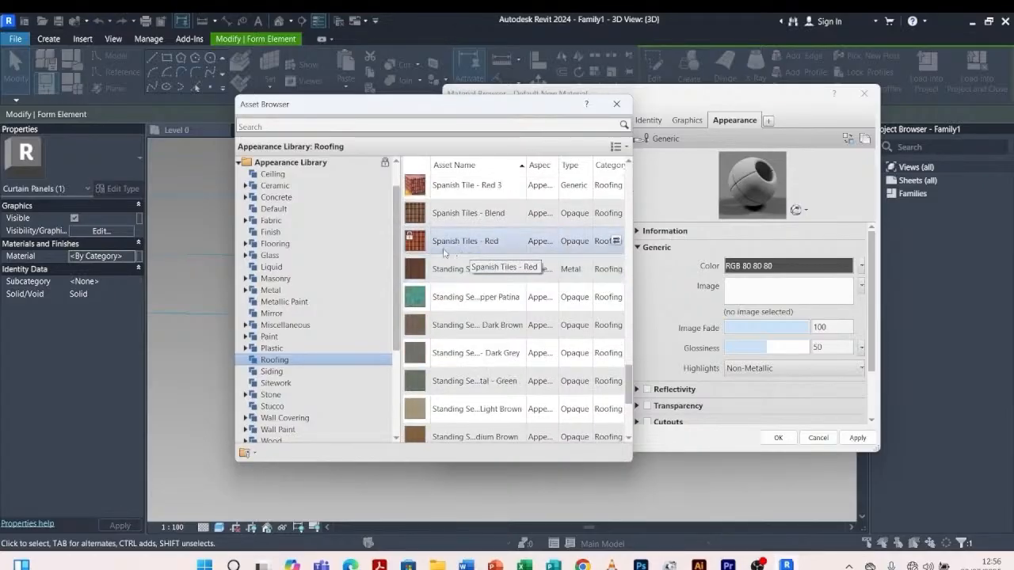
pyautogui.click(613, 241)
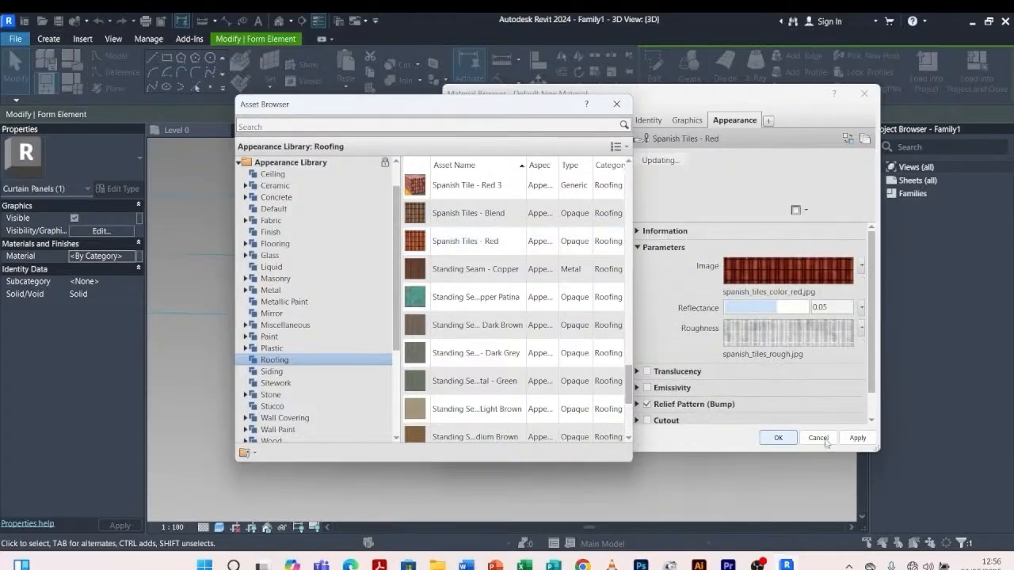
pyautogui.click(850, 441)
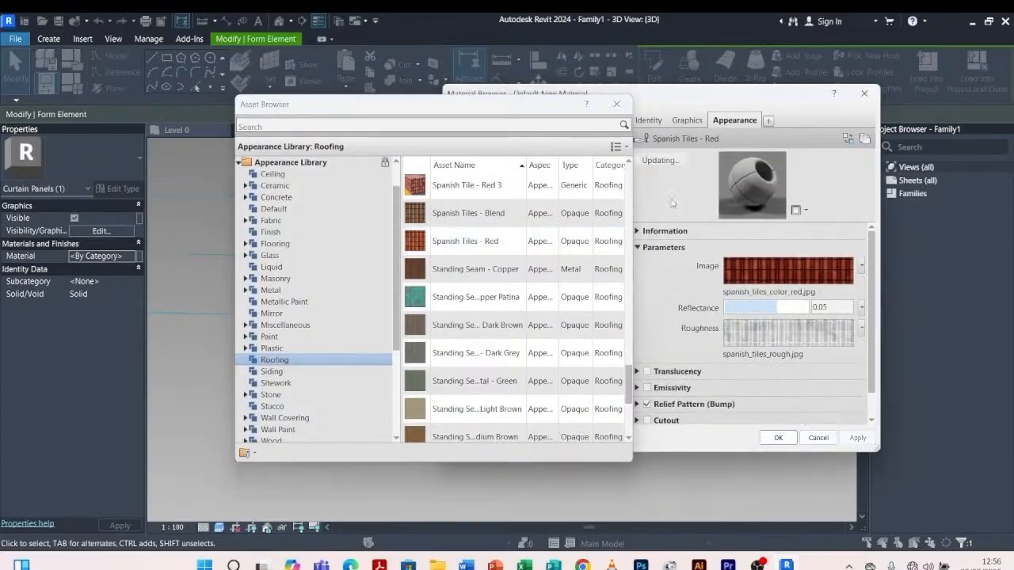
pyautogui.click(778, 437)
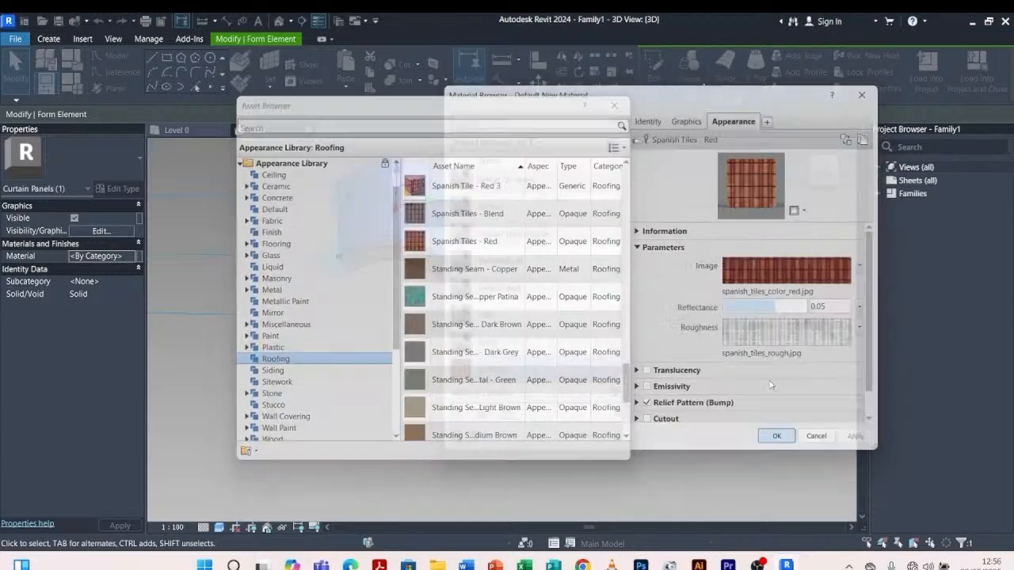
pyautogui.click(544, 405)
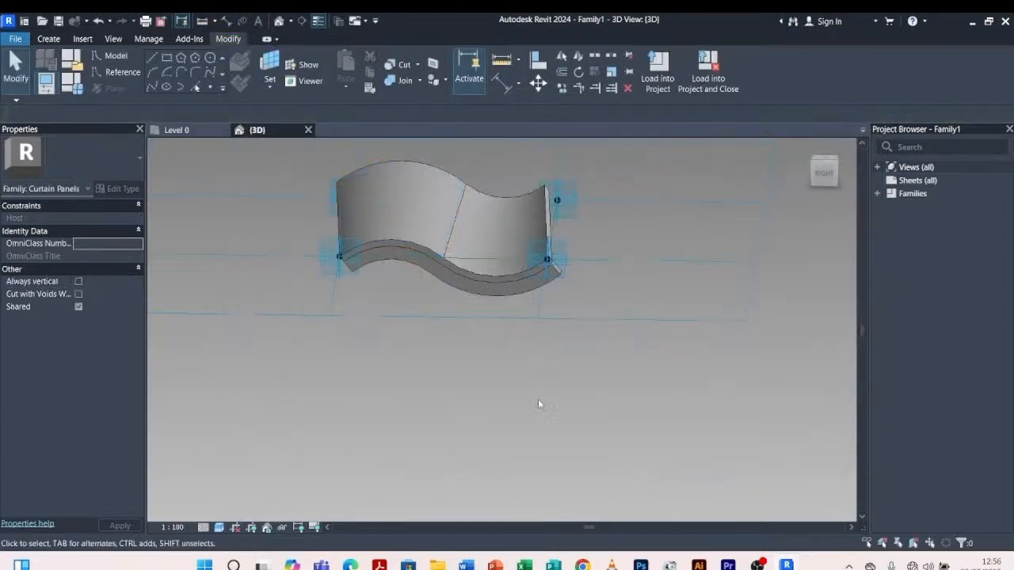
# Check the material assigned to the wavy tile form and switch the view's visual style to Realistic
pyautogui.click(452, 210)
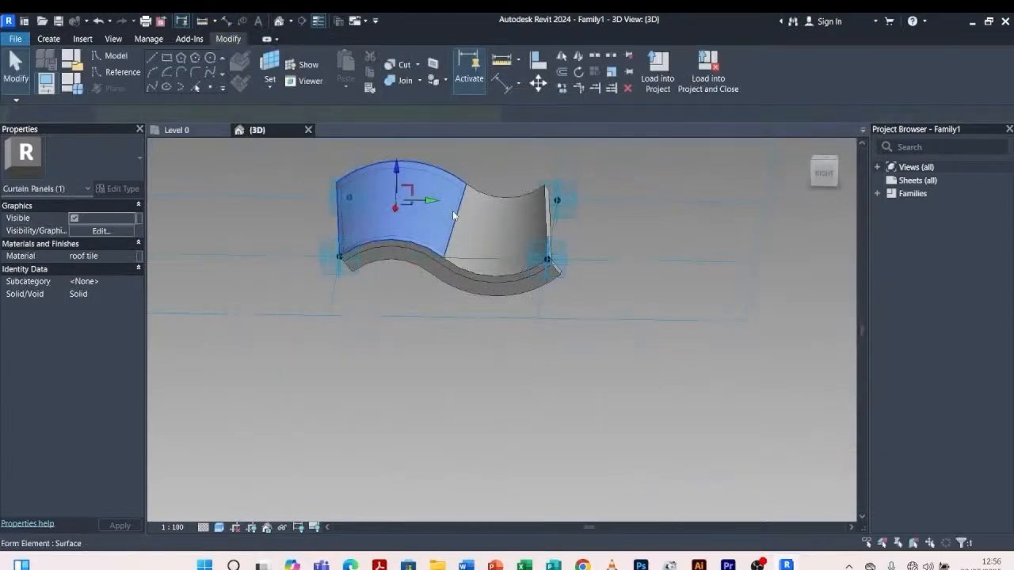
pyautogui.click(425, 387)
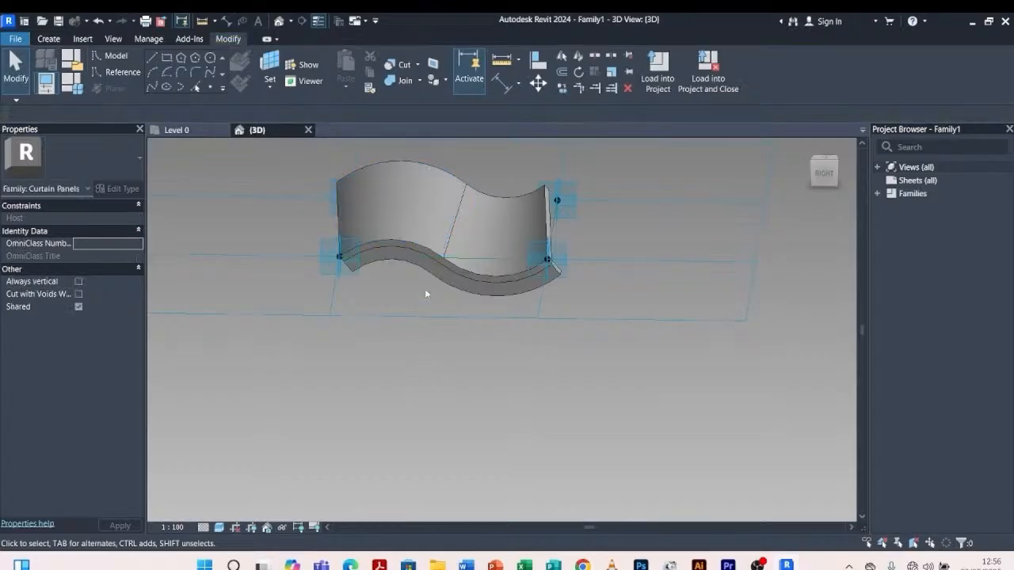
pyautogui.click(218, 527)
pyautogui.click(253, 514)
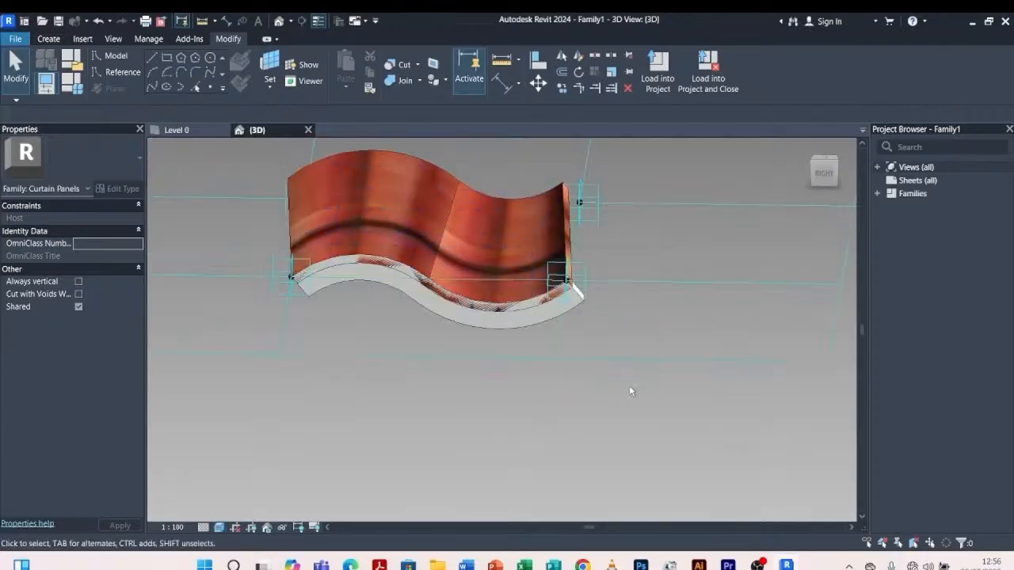
# Examine the front lip's end face, its material setting and the tile's underside in the realistic view
pyautogui.keyDown('shift'); pyautogui.moveTo(629, 385); pyautogui.dragTo(507, 325, button='middle'); pyautogui.keyUp('shift')
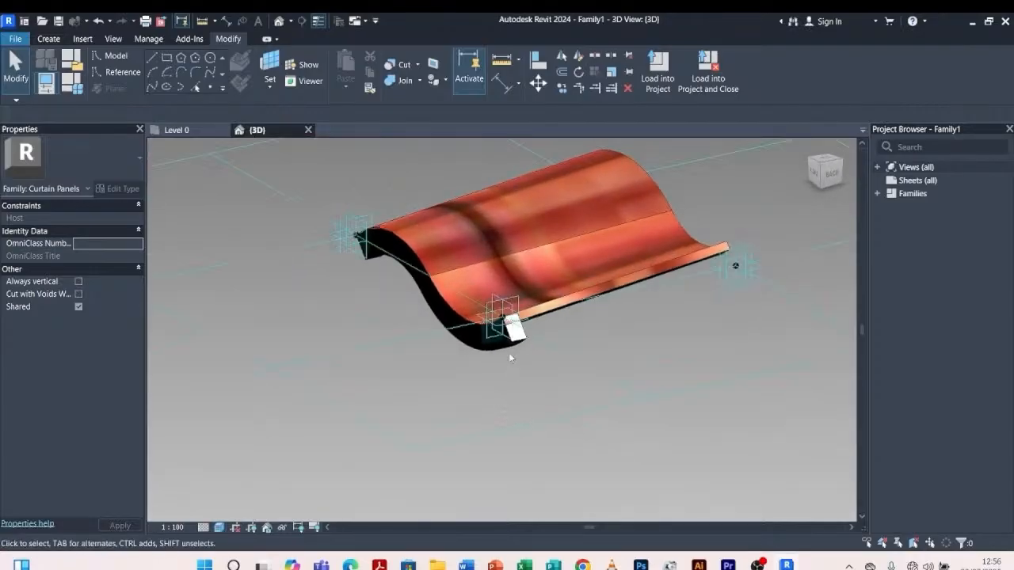
pyautogui.scroll(3, 515, 332)
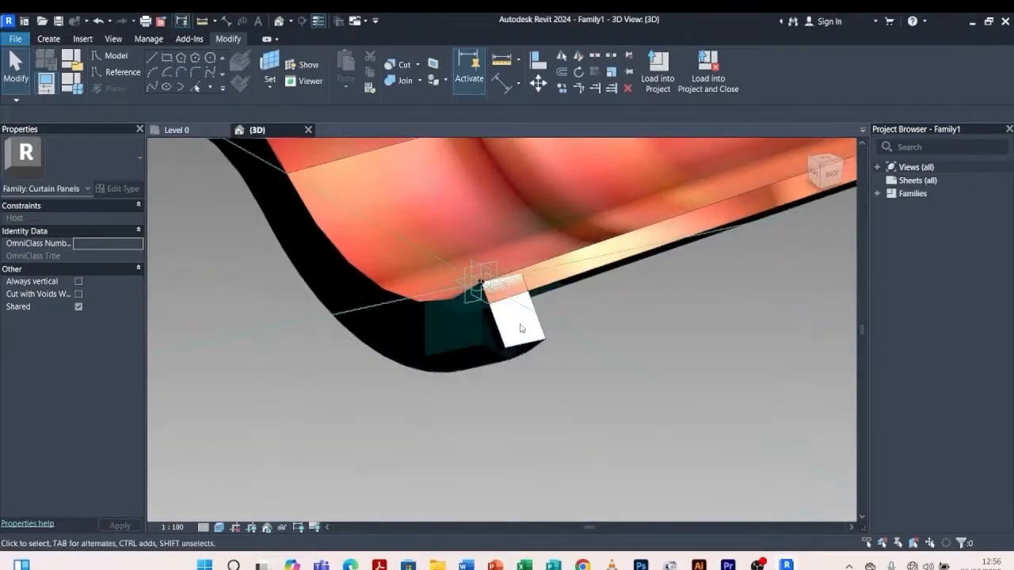
pyautogui.click(499, 341)
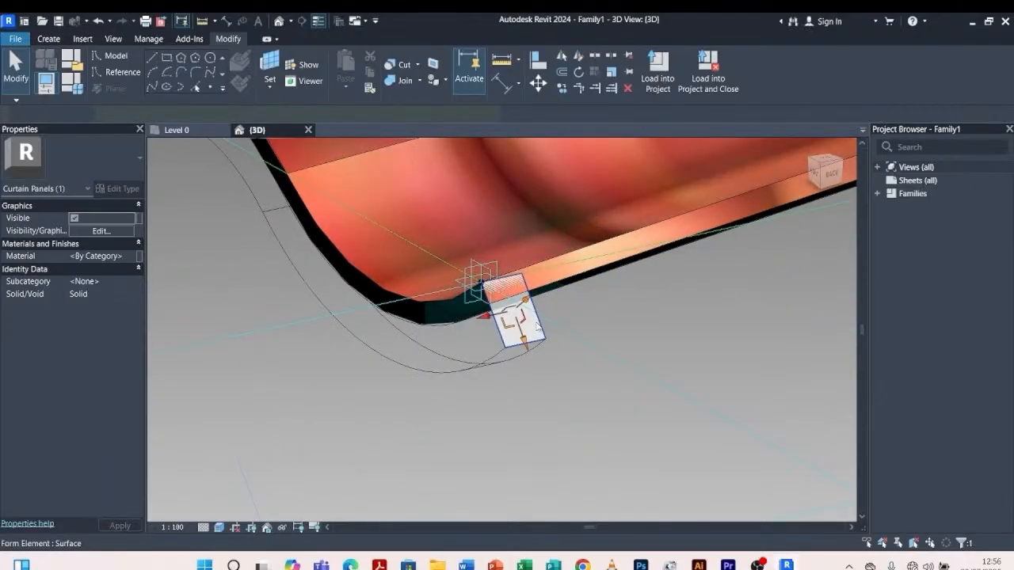
pyautogui.scroll(-5, 498, 343)
pyautogui.click(310, 487)
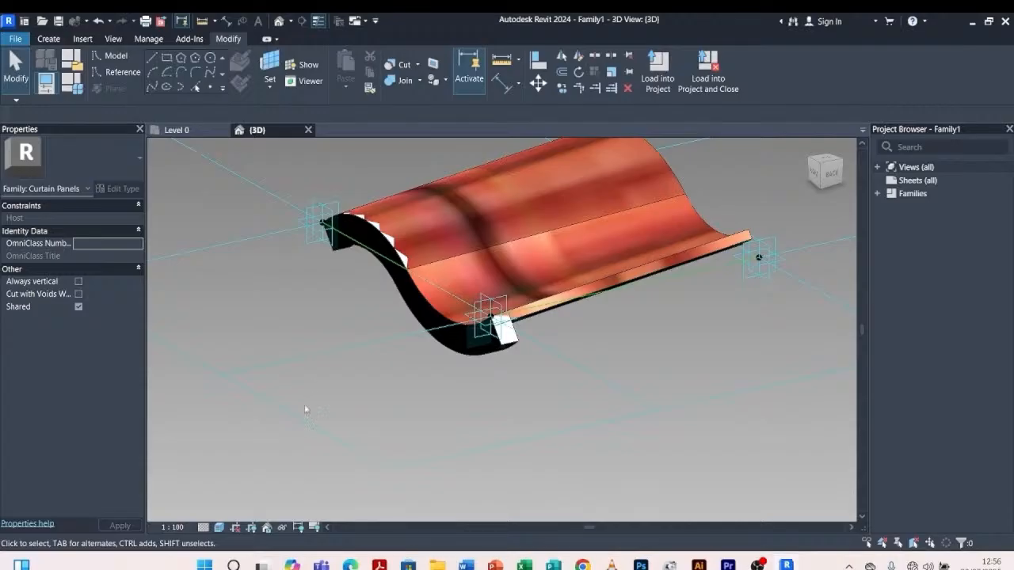
pyautogui.keyDown('shift'); pyautogui.moveTo(274, 434); pyautogui.dragTo(501, 337, button='middle'); pyautogui.keyUp('shift')
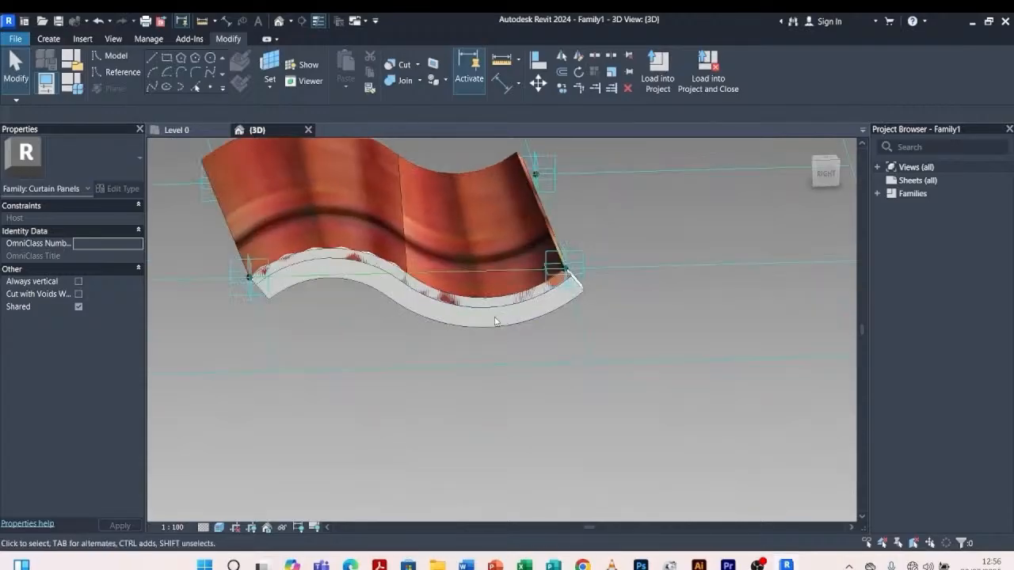
pyautogui.keyDown('shift'); pyautogui.moveTo(320, 295); pyautogui.dragTo(279, 286, button='middle'); pyautogui.keyUp('shift')
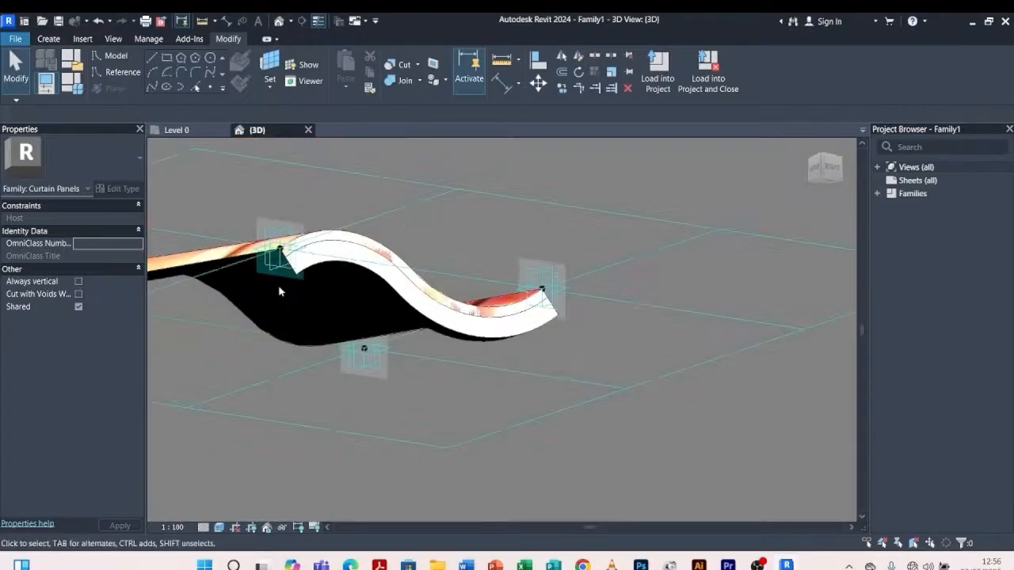
# Set the tile family's 3D view to the Hidden Line visual style
pyautogui.scroll(3, 279, 287)
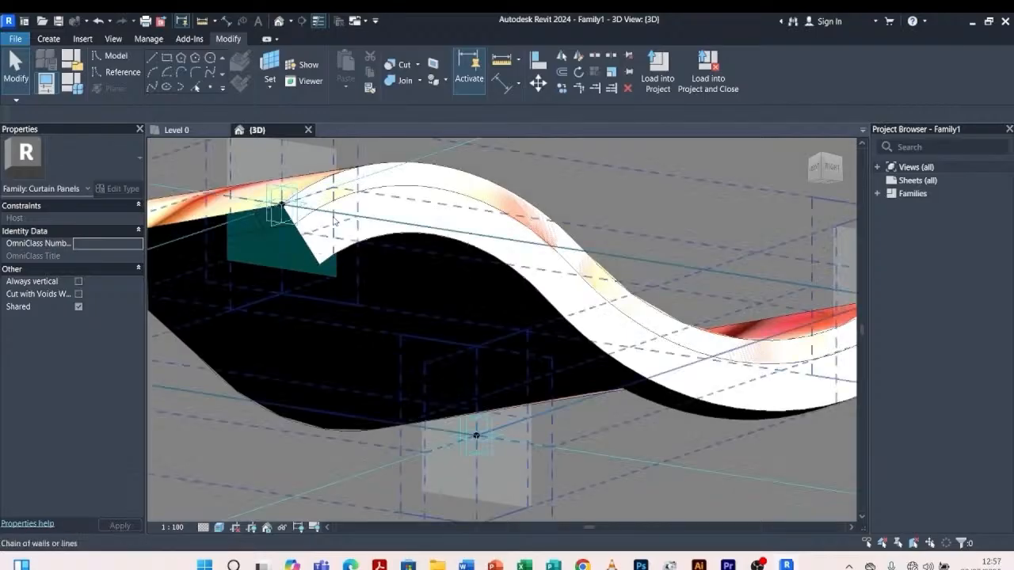
pyautogui.scroll(-3, 380, 332)
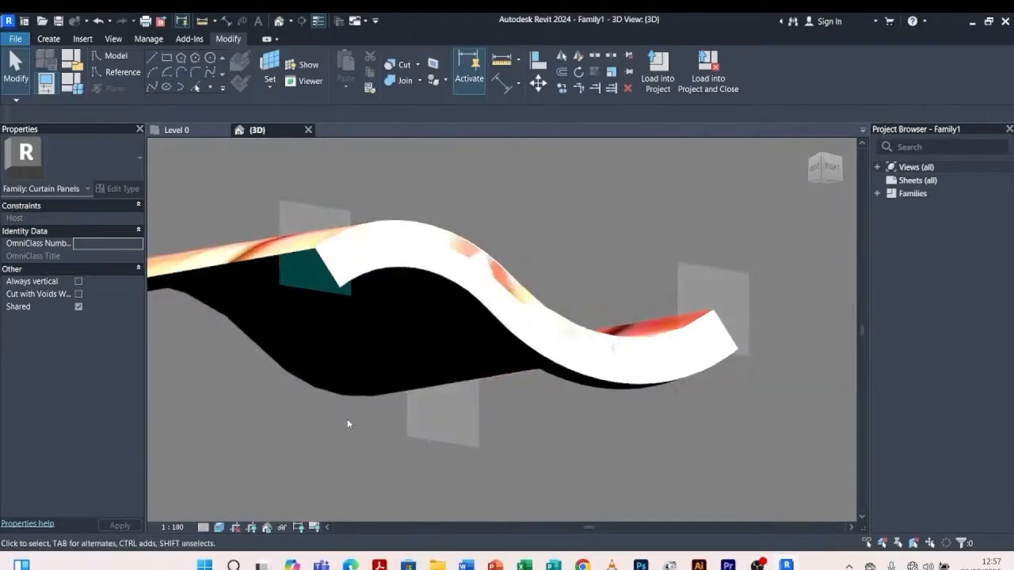
pyautogui.click(220, 528)
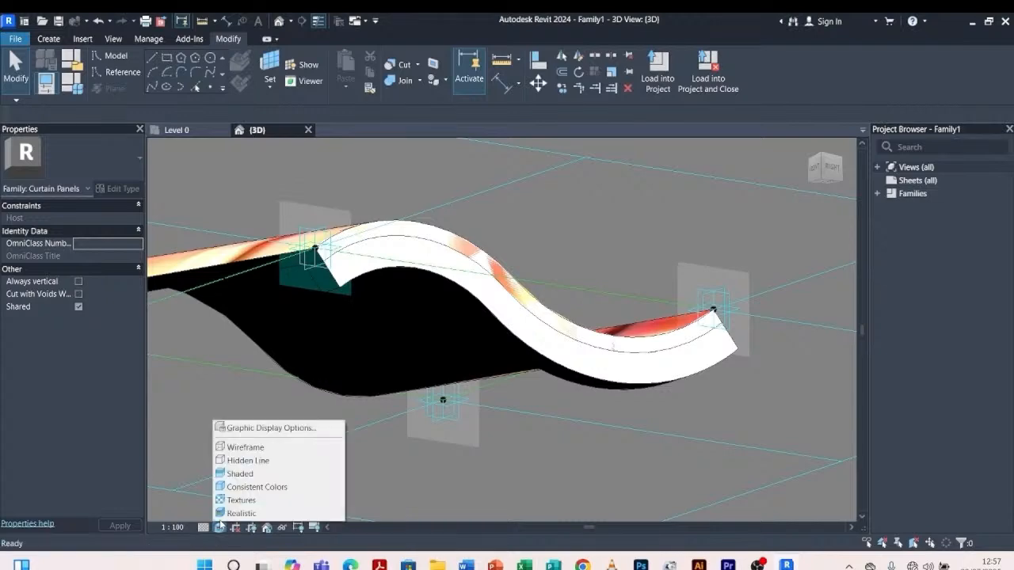
pyautogui.click(241, 457)
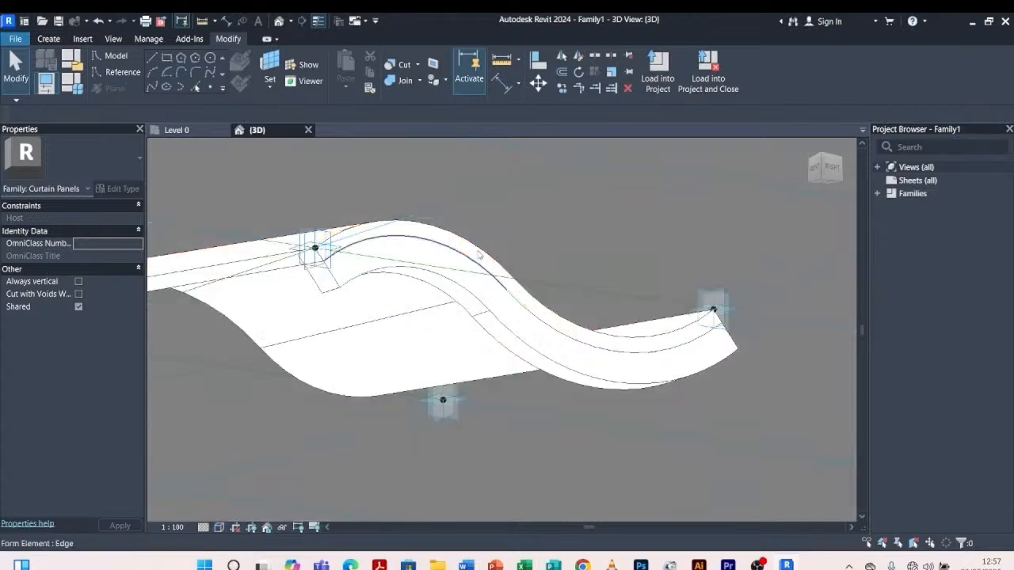
# Select the front lip form under the wavy tile and assign the roof tile material to it
pyautogui.moveTo(533, 203)
pyautogui.keyDown('shift'); pyautogui.mouseDown(button='middle')
pyautogui.moveTo(489, 310)
pyautogui.moveTo(636, 403)
pyautogui.moveTo(453, 400)
pyautogui.mouseUp(button='middle'); pyautogui.keyUp('shift')
pyautogui.scroll(-3, 499, 334)
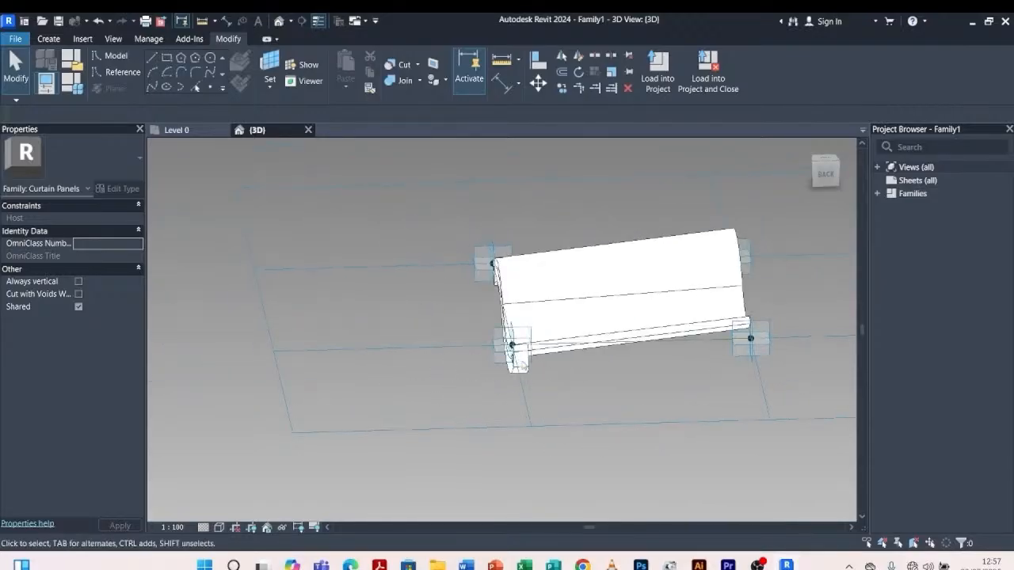
pyautogui.scroll(3, 521, 364)
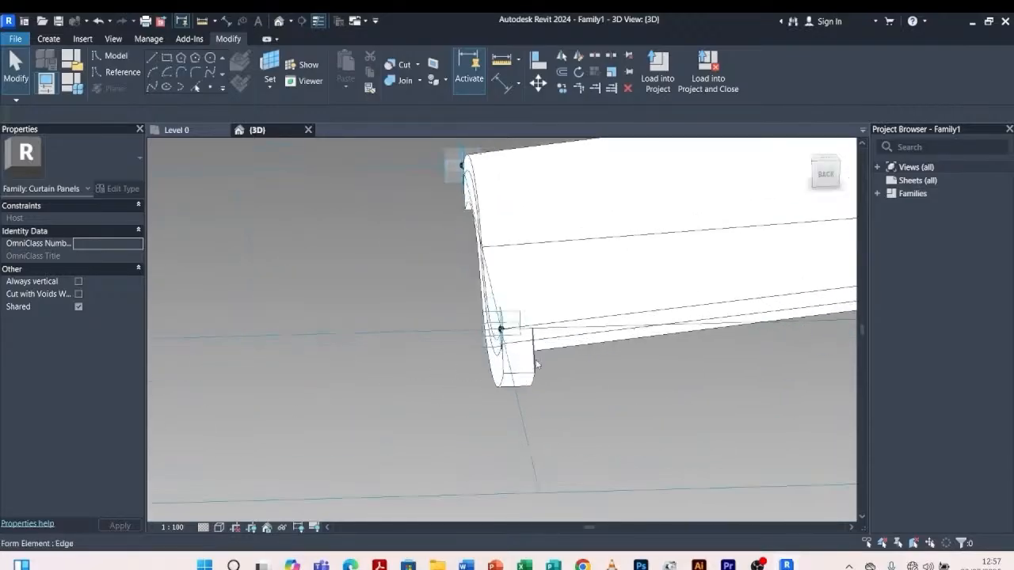
pyautogui.click(536, 364)
pyautogui.keyDown('shift'); pyautogui.moveTo(552, 377); pyautogui.dragTo(487, 364, button='middle'); pyautogui.keyUp('shift')
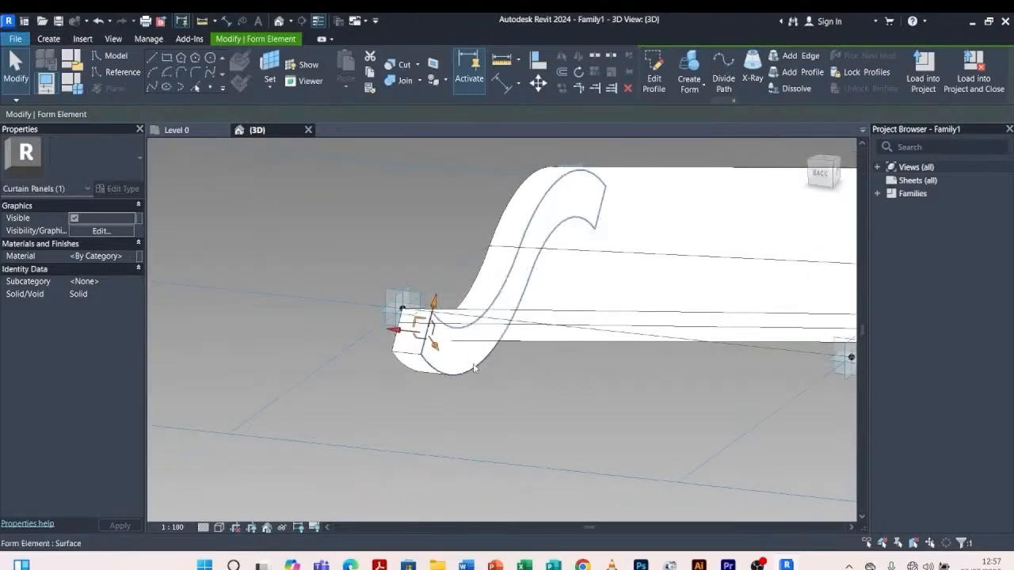
pyautogui.click(461, 358)
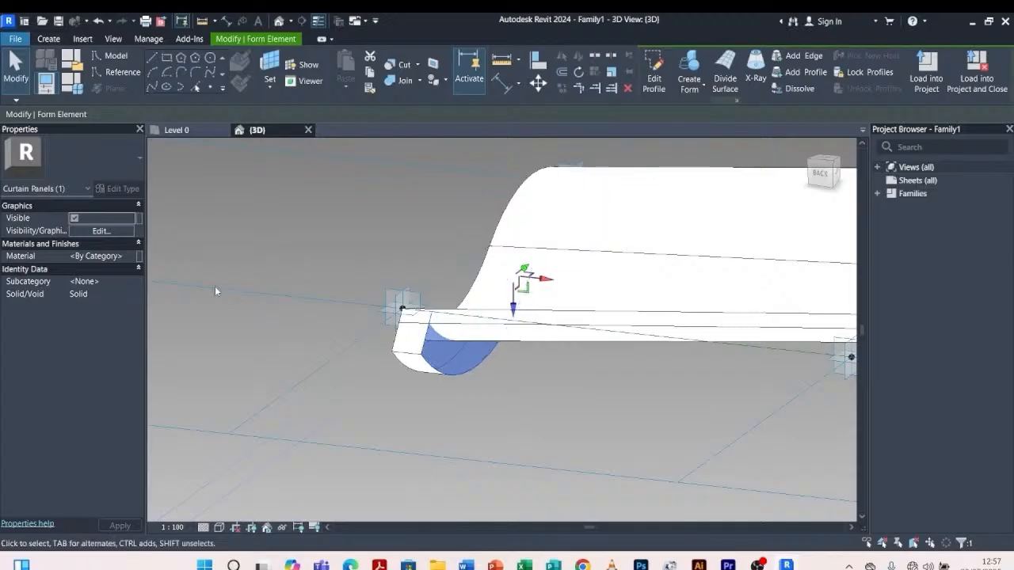
pyautogui.click(125, 261)
pyautogui.click(136, 257)
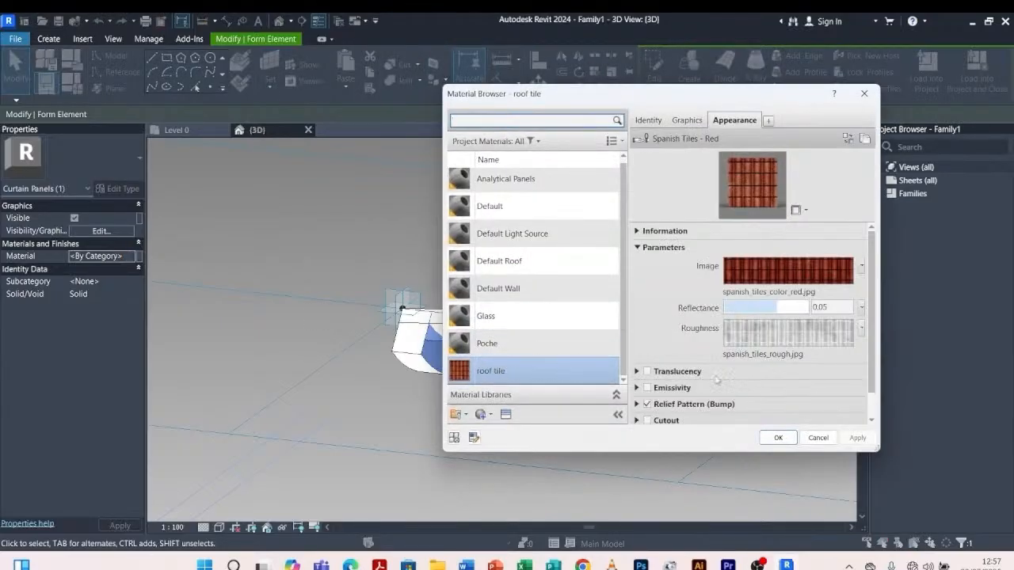
pyautogui.click(780, 438)
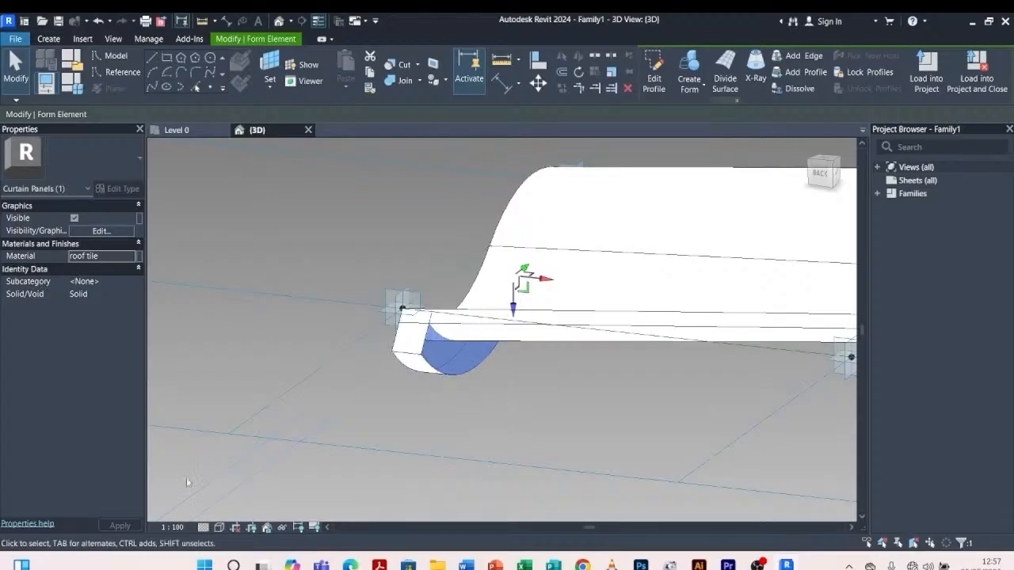
# Deselect the lip, set the view's visual style to Realistic and check the material on the lip and tile
pyautogui.click(239, 364)
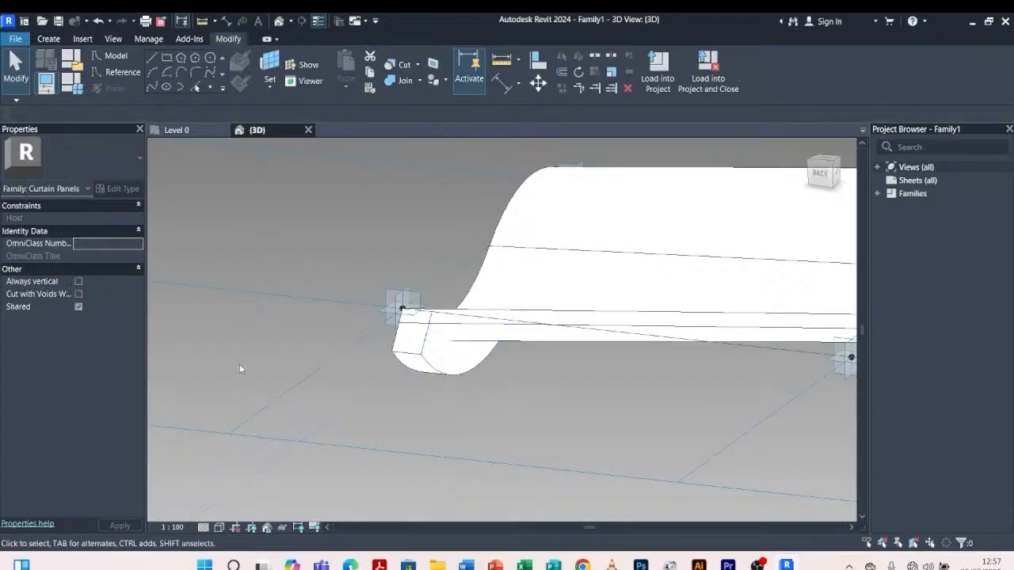
pyautogui.click(218, 528)
pyautogui.click(252, 513)
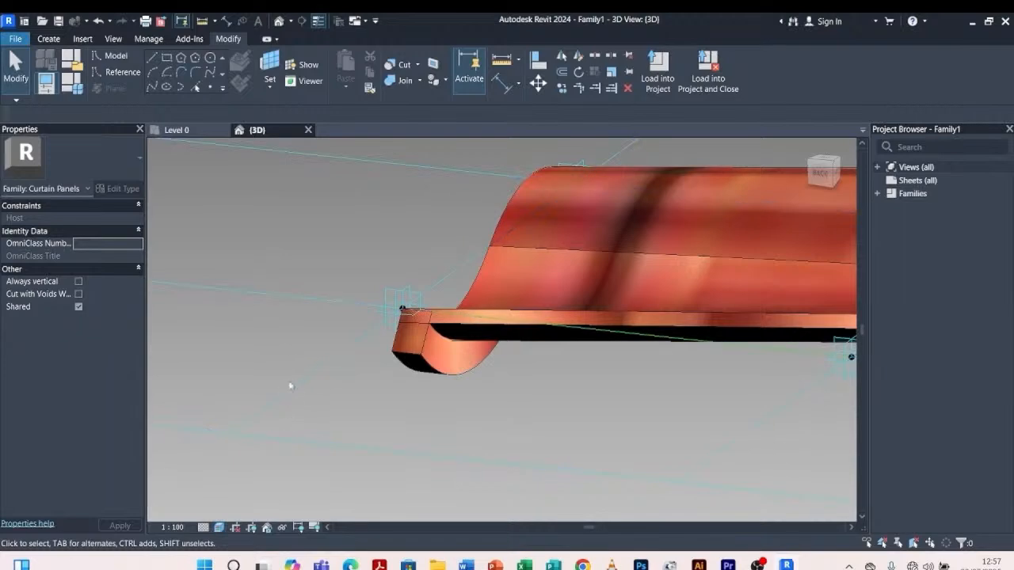
pyautogui.moveTo(290, 356)
pyautogui.keyDown('shift'); pyautogui.mouseDown(button='middle')
pyautogui.moveTo(570, 338)
pyautogui.moveTo(444, 391)
pyautogui.moveTo(536, 324)
pyautogui.moveTo(550, 276)
pyautogui.moveTo(429, 320)
pyautogui.moveTo(443, 309)
pyautogui.mouseUp(button='middle'); pyautogui.keyUp('shift')
pyautogui.scroll(2, 485, 256)
pyautogui.moveTo(540, 245)
pyautogui.keyDown('shift'); pyautogui.mouseDown(button='middle')
pyautogui.moveTo(461, 267)
pyautogui.moveTo(383, 365)
pyautogui.mouseUp(button='middle'); pyautogui.keyUp('shift')
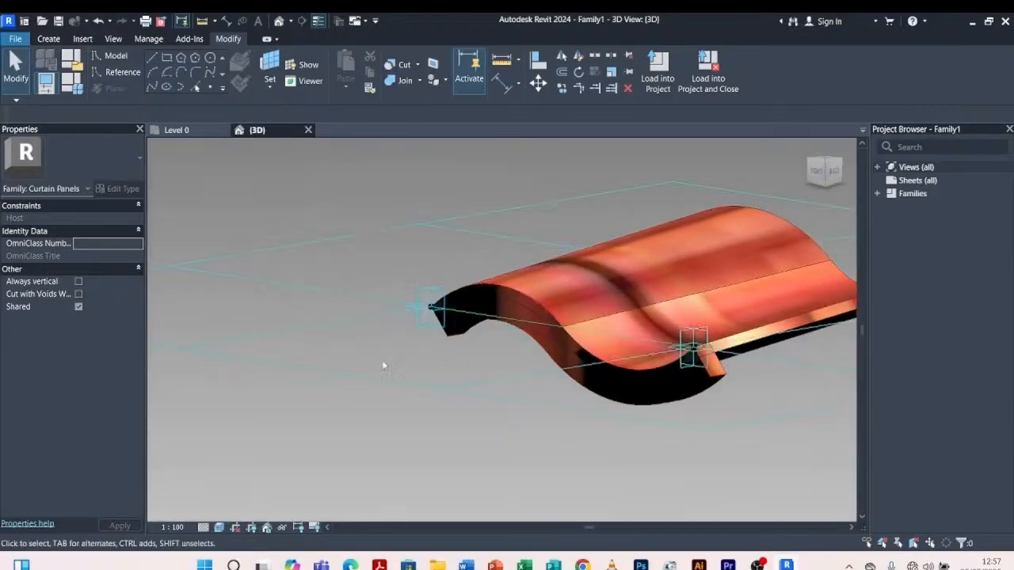
pyautogui.scroll(-2, 374, 394)
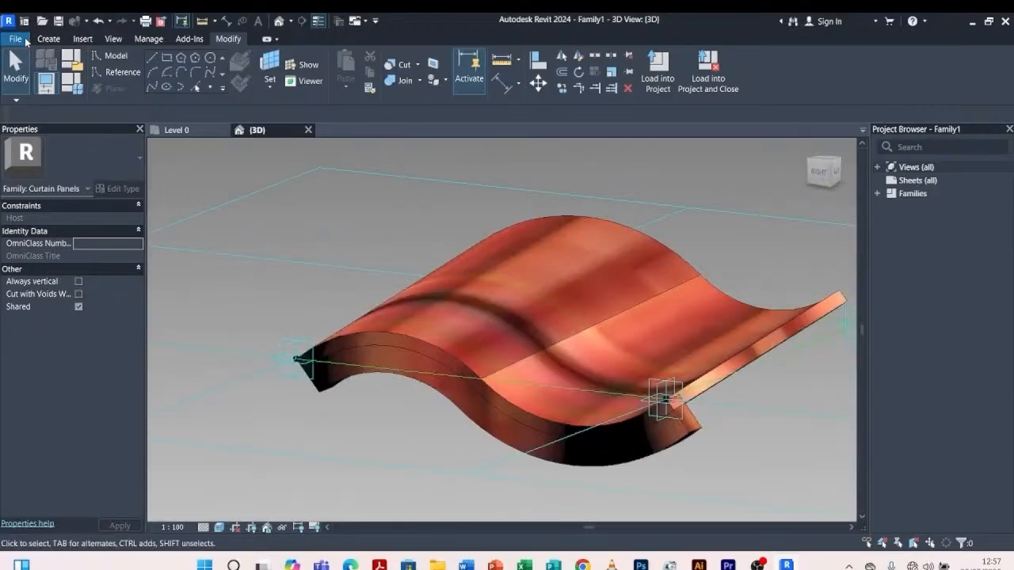
# Start saving the tile as a new family file and choose the Lib 2025 folder inside Libraries on the D drive
pyautogui.click(16, 39)
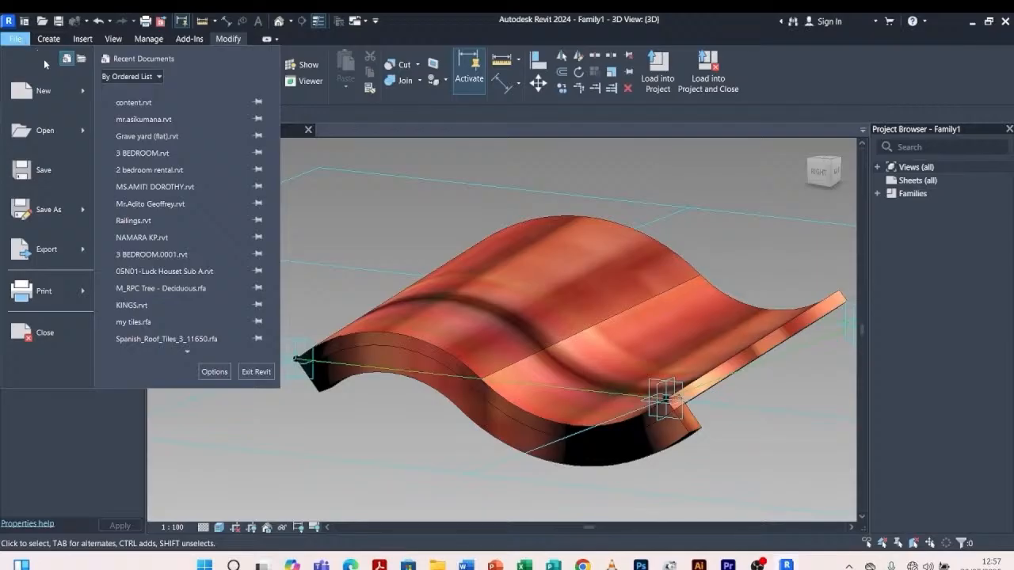
pyautogui.moveTo(81, 213)
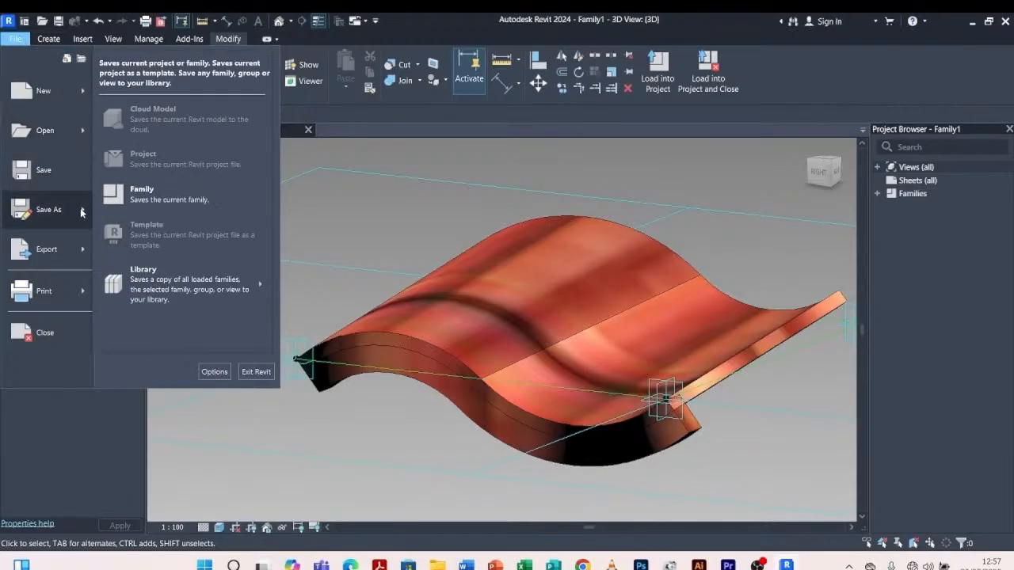
pyautogui.click(166, 192)
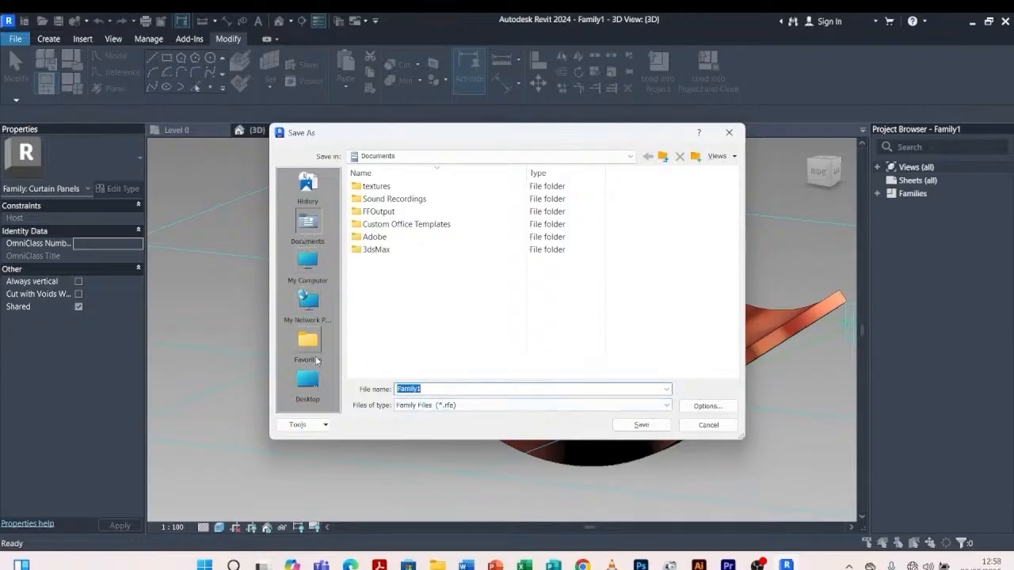
pyautogui.click(308, 264)
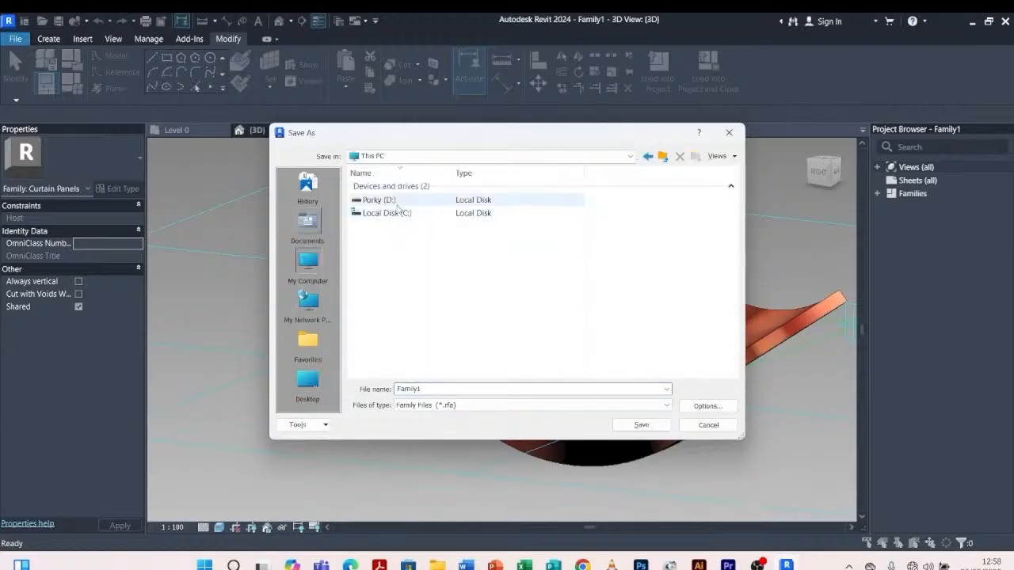
pyautogui.doubleClick(406, 203)
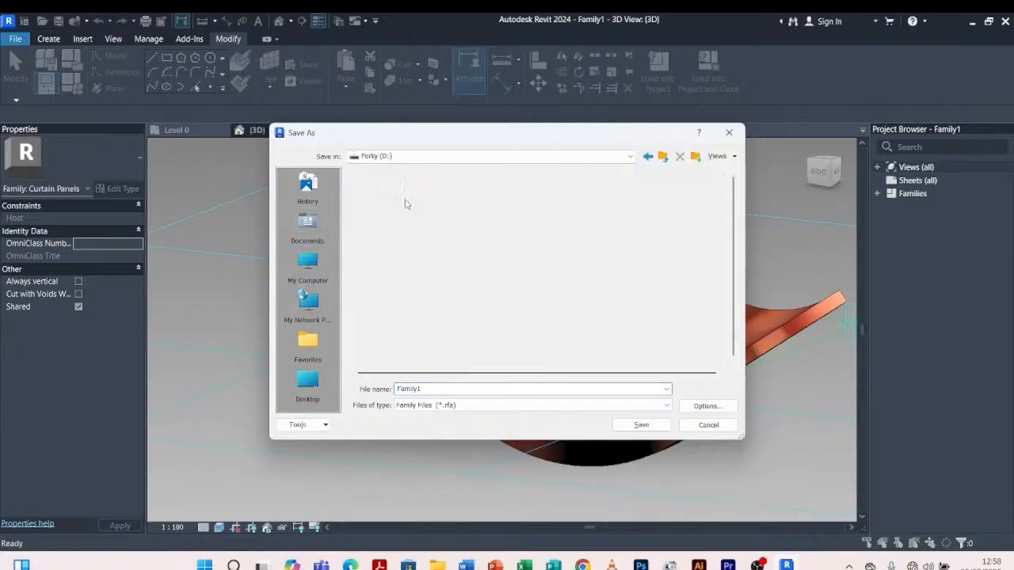
pyautogui.doubleClick(391, 212)
pyautogui.doubleClick(390, 211)
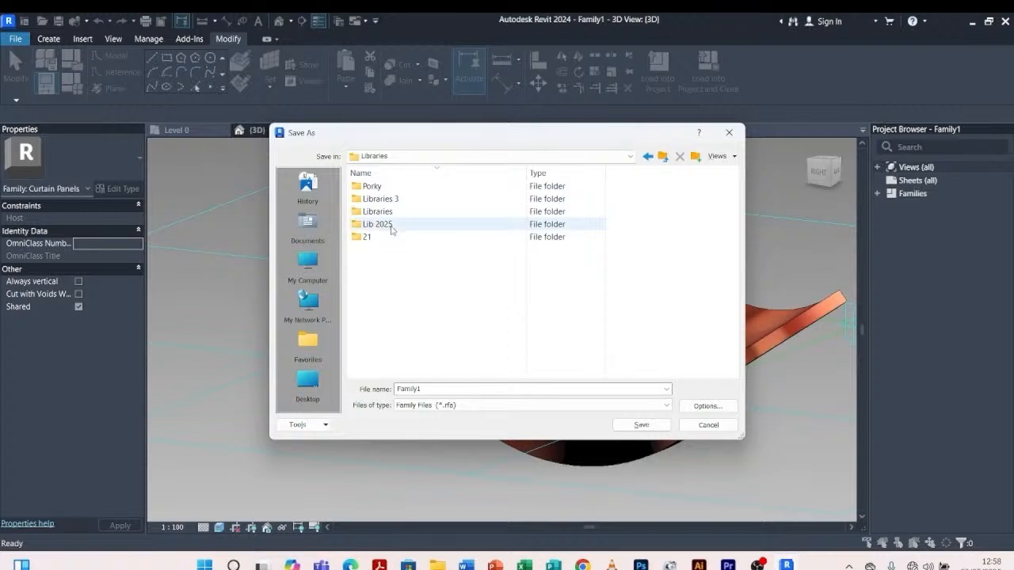
pyautogui.doubleClick(388, 226)
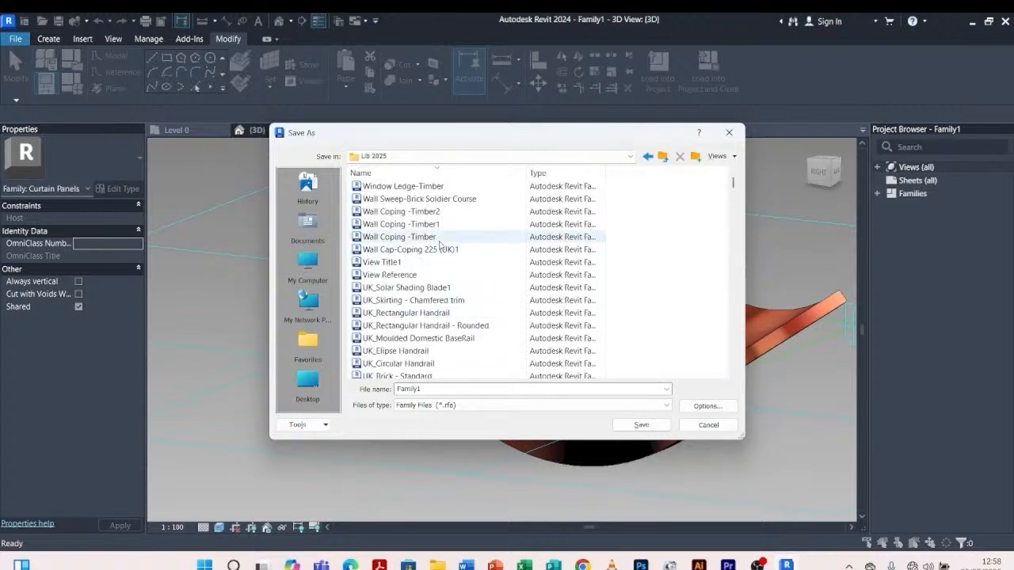
# Name the family file "Clay tile" and save it in the Lib 2025 folder
pyautogui.scroll(-5, 440, 244)
pyautogui.scroll(5, 440, 244)
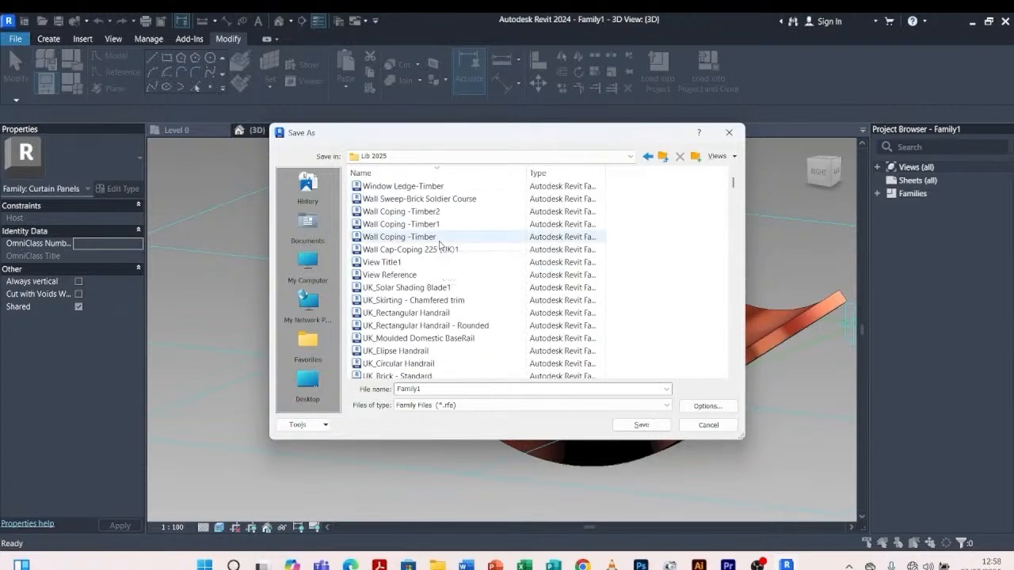
pyautogui.click(433, 389)
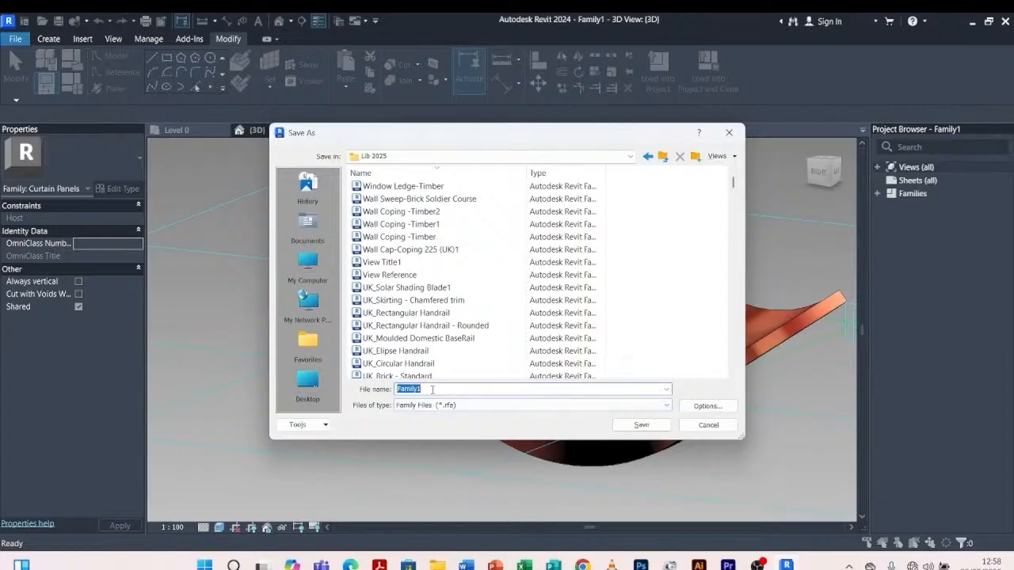
pyautogui.press('BackSpace')
pyautogui.write('Clay tile')
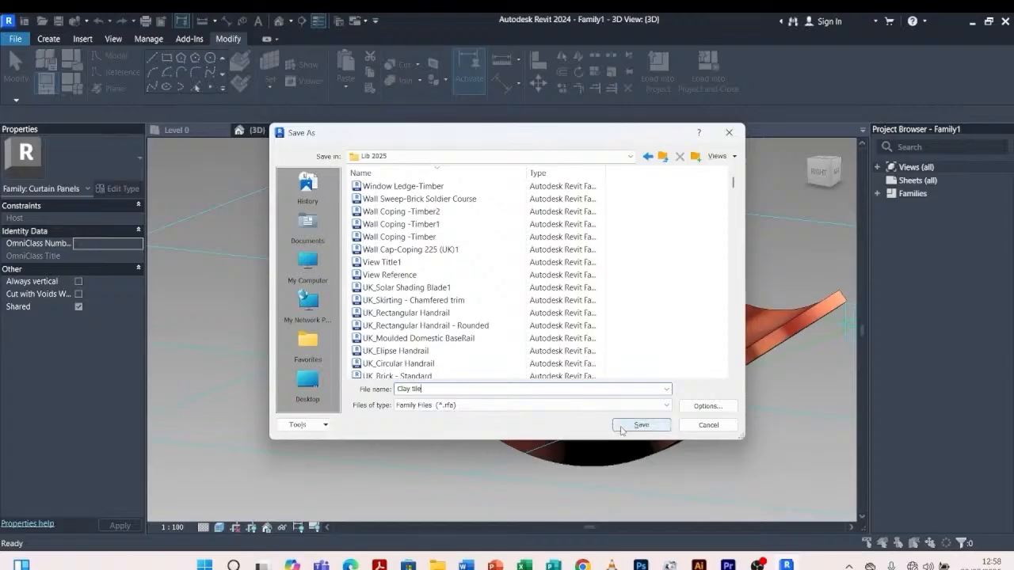
pyautogui.click(633, 425)
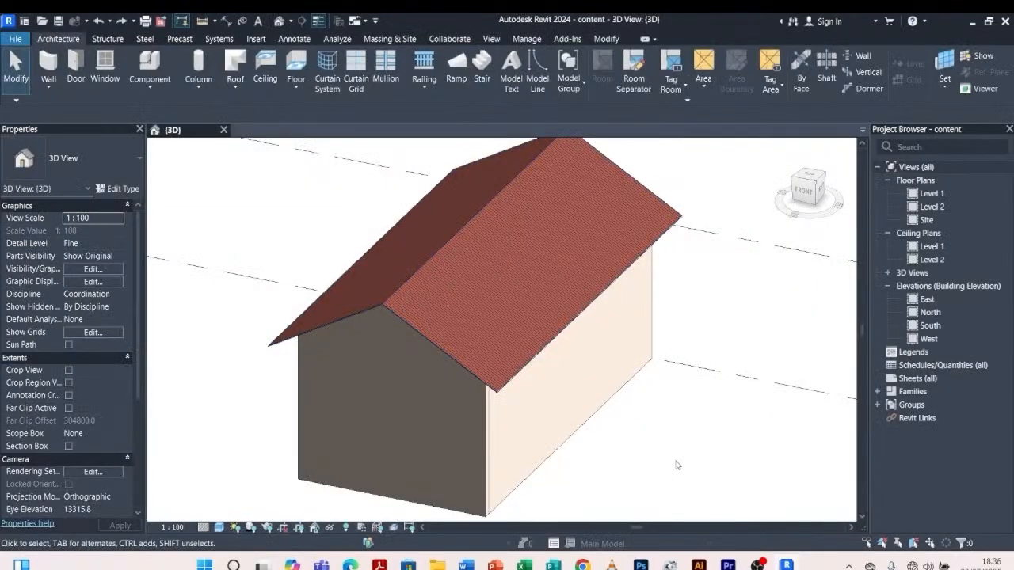
# Set the 3D view of the gable-roofed house project to Hidden Line and save the project
pyautogui.keyDown('shift'); pyautogui.moveTo(677, 465); pyautogui.dragTo(599, 409, button='middle'); pyautogui.keyUp('shift')
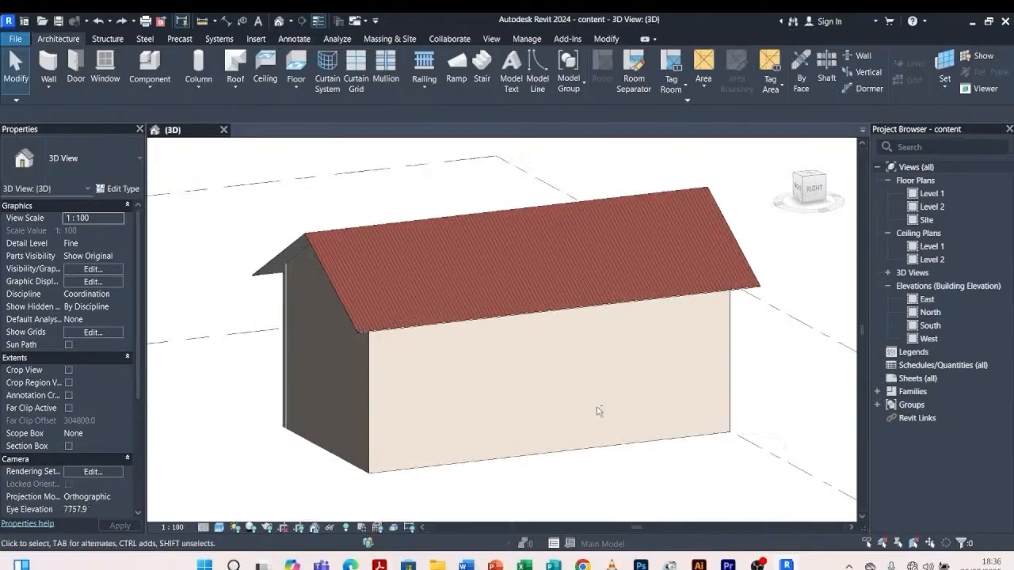
pyautogui.scroll(2, 378, 214)
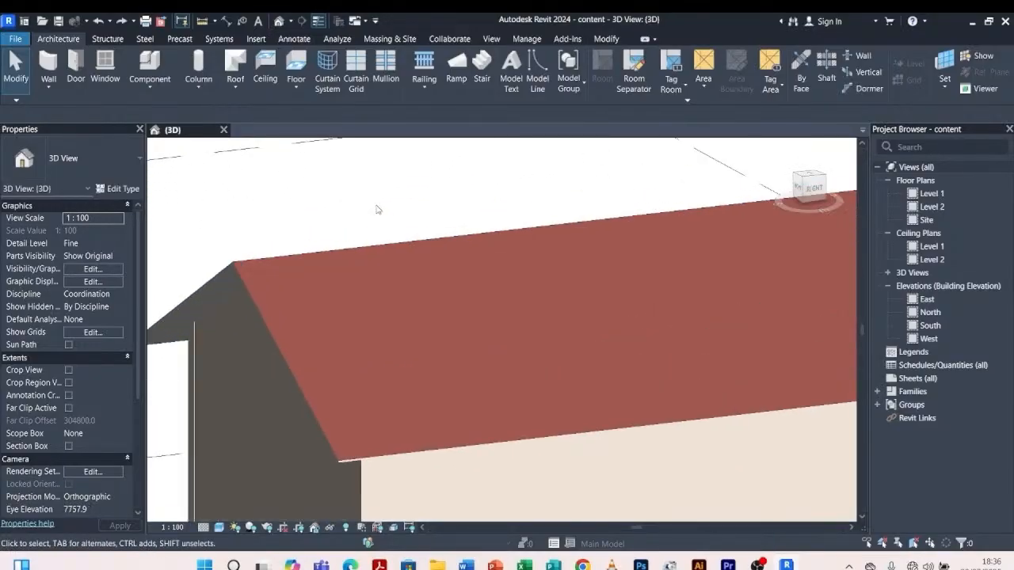
pyautogui.keyDown('shift'); pyautogui.moveTo(301, 217); pyautogui.dragTo(477, 309, button='middle'); pyautogui.keyUp('shift')
pyautogui.scroll(-1, 478, 309)
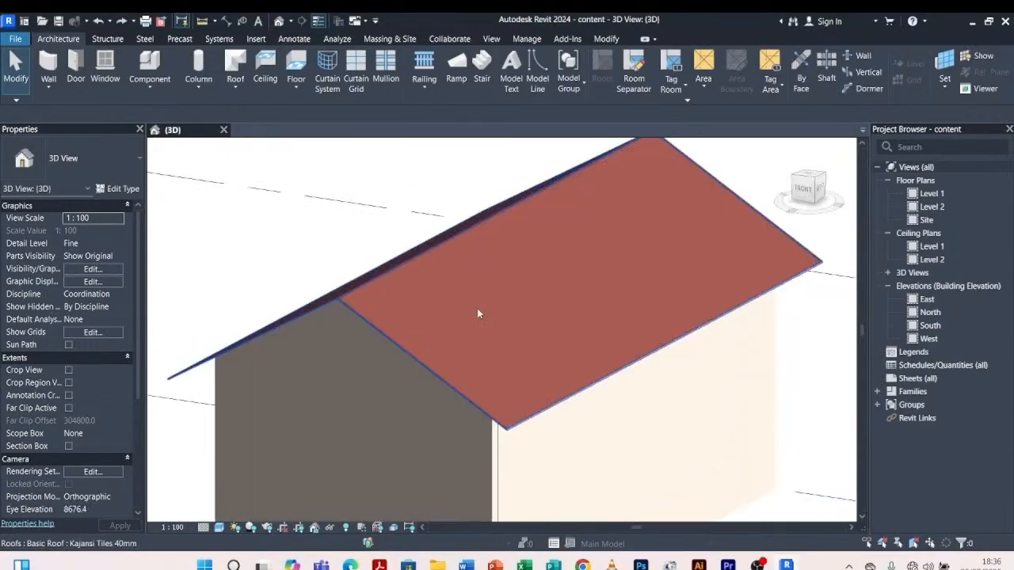
pyautogui.click(218, 527)
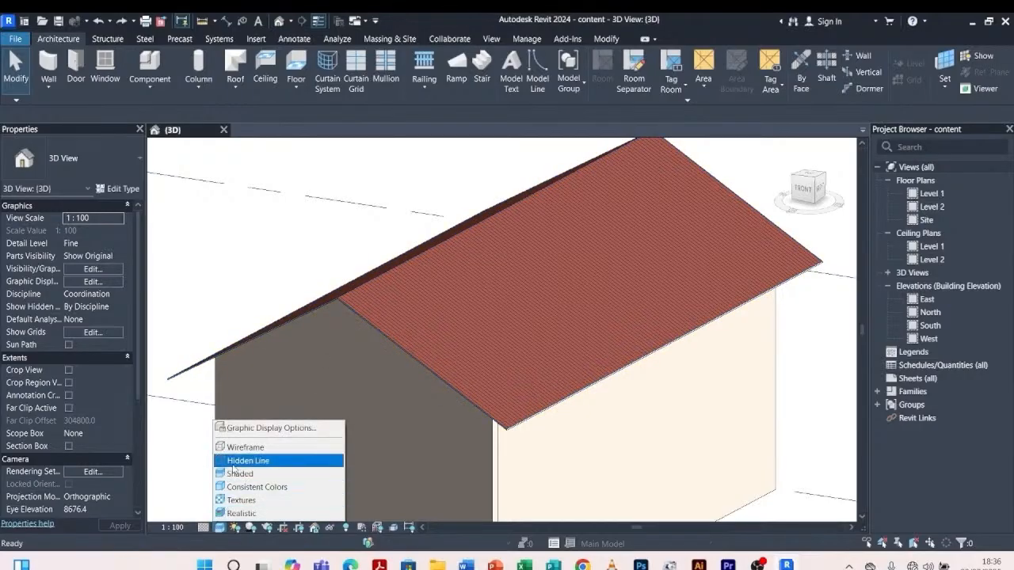
pyautogui.click(235, 473)
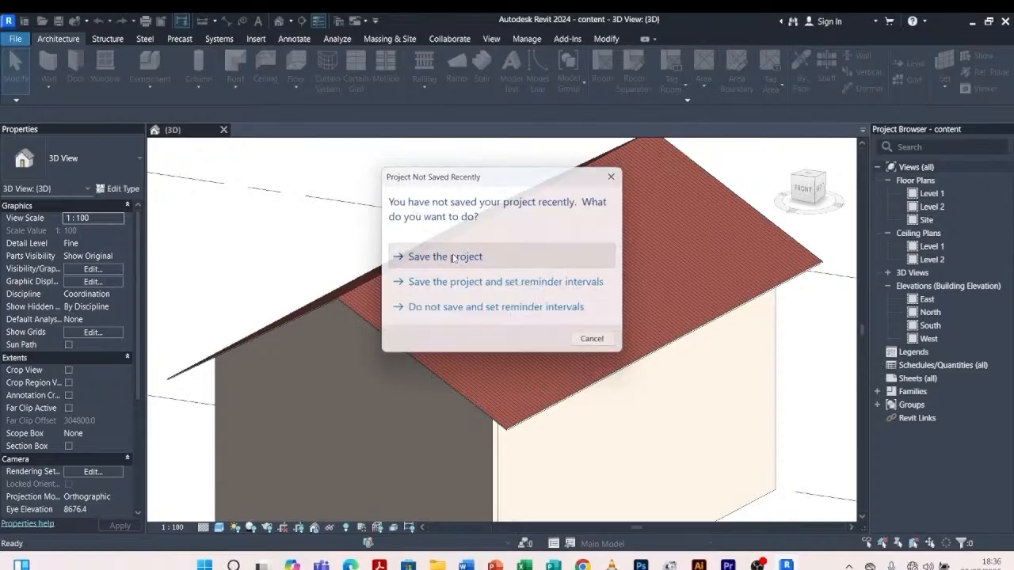
pyautogui.click(450, 257)
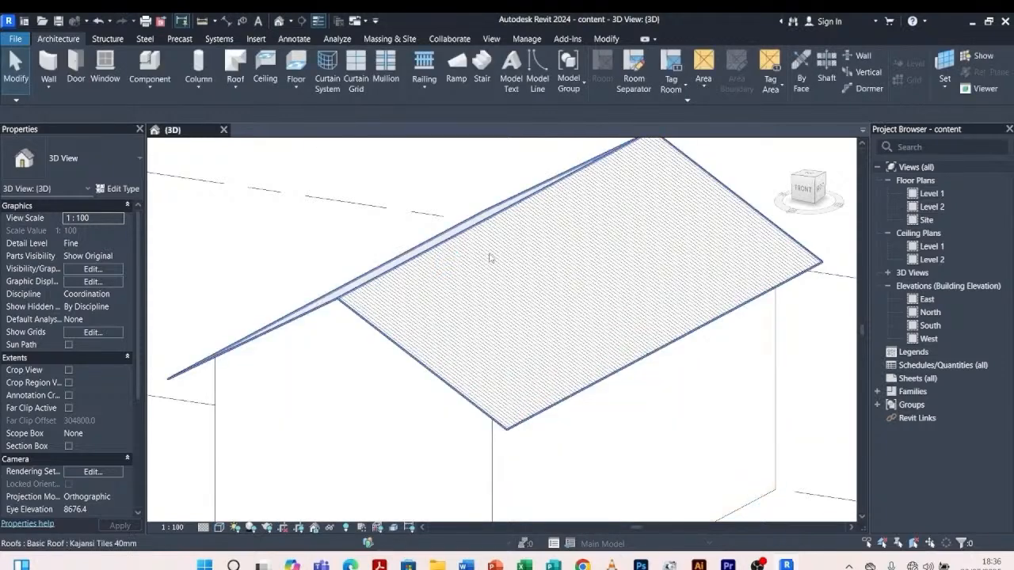
# Examine both slopes of the house's gable roof in the hidden line view
pyautogui.scroll(-5, 489, 258)
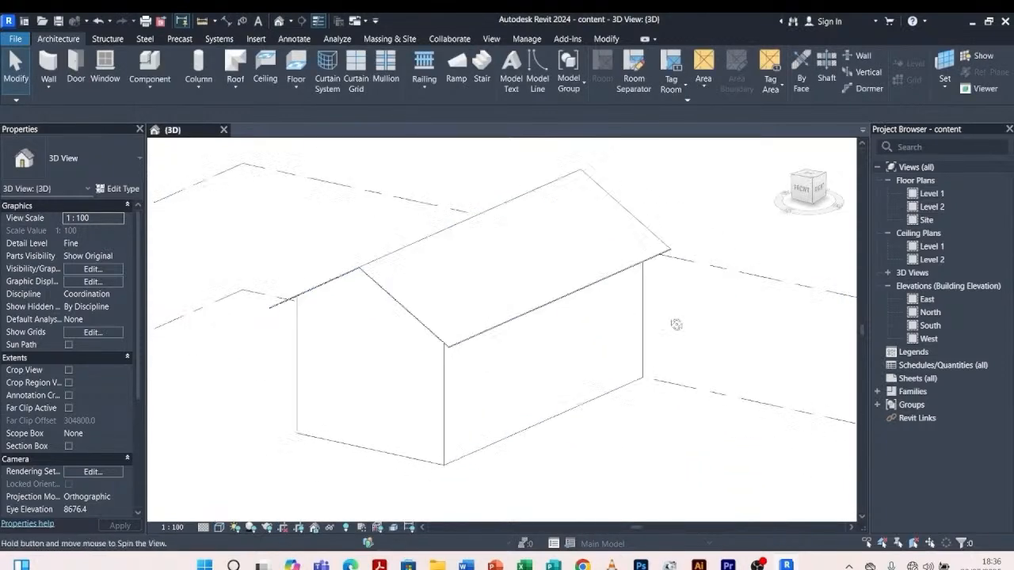
pyautogui.moveTo(677, 325)
pyautogui.keyDown('shift'); pyautogui.mouseDown(button='middle')
pyautogui.moveTo(589, 332)
pyautogui.moveTo(674, 323)
pyautogui.mouseUp(button='middle'); pyautogui.keyUp('shift')
pyautogui.keyDown('shift'); pyautogui.moveTo(311, 238); pyautogui.dragTo(383, 253, button='middle'); pyautogui.keyUp('shift')
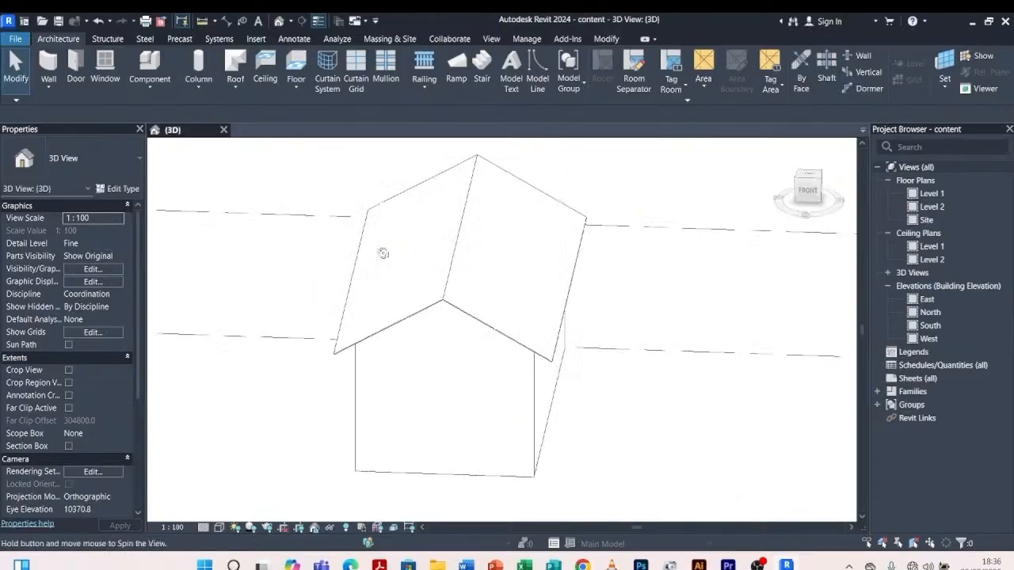
pyautogui.scroll(2, 458, 317)
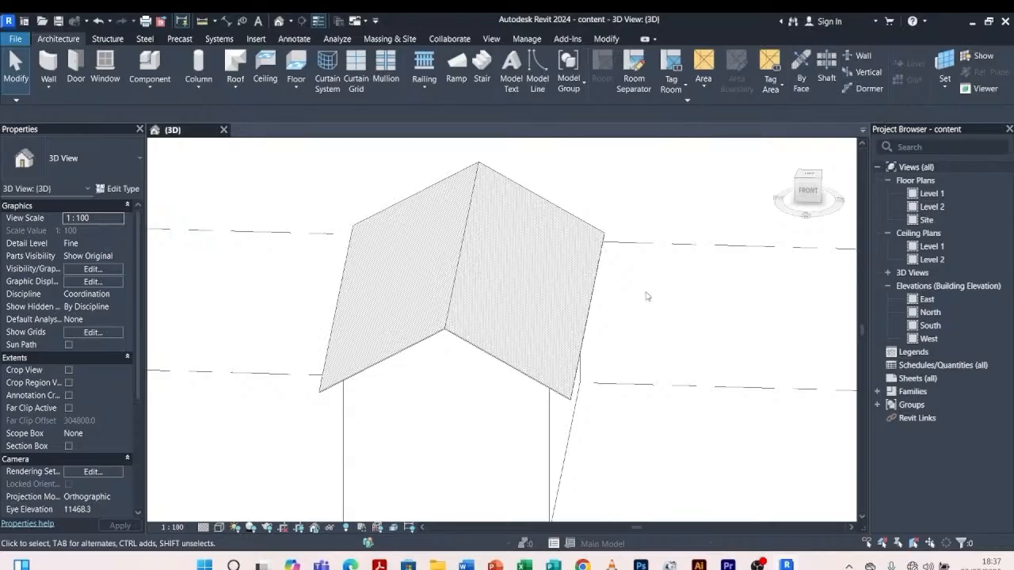
pyautogui.keyDown('shift'); pyautogui.moveTo(647, 296); pyautogui.dragTo(613, 259, button='middle'); pyautogui.keyUp('shift')
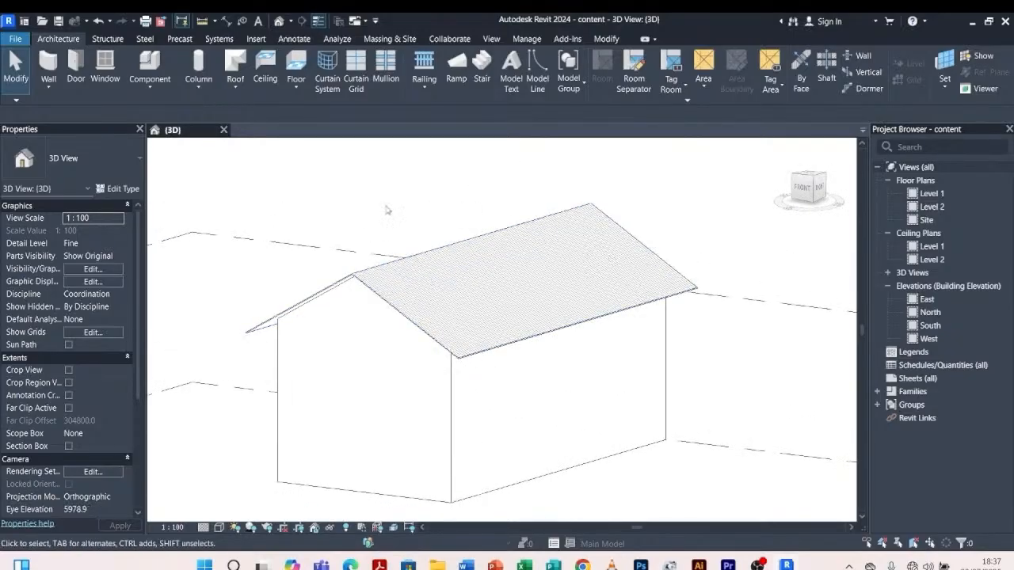
# Load the Clay tile family from the Lib 2025 folder into the house project without placing an instance
pyautogui.click(147, 68)
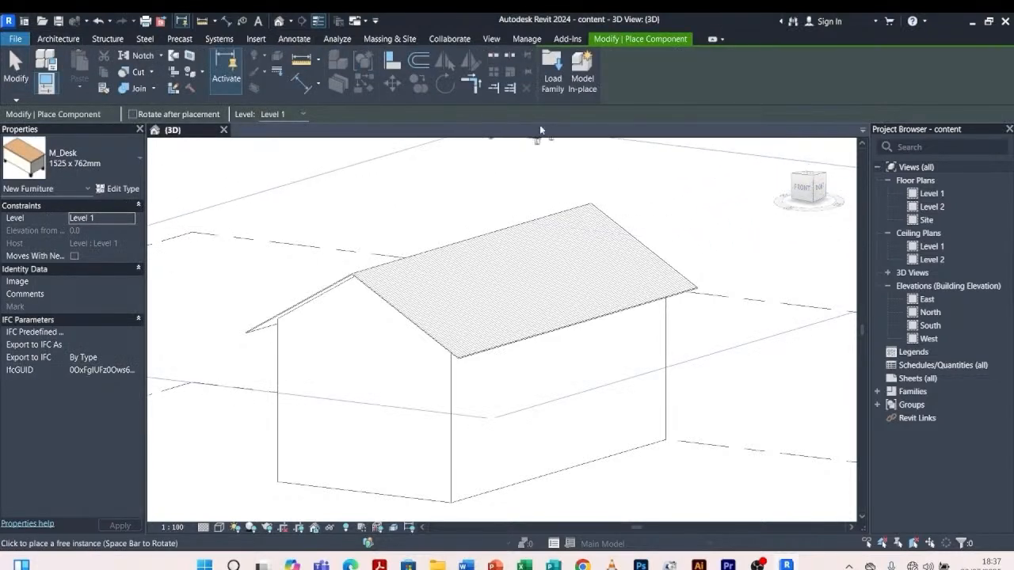
pyautogui.click(556, 88)
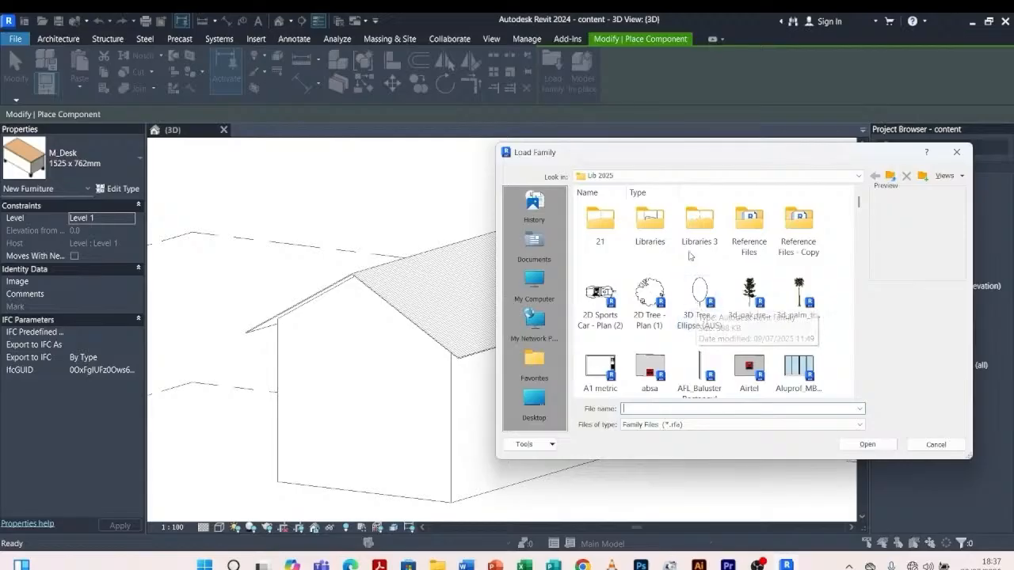
pyautogui.scroll(-2, 689, 256)
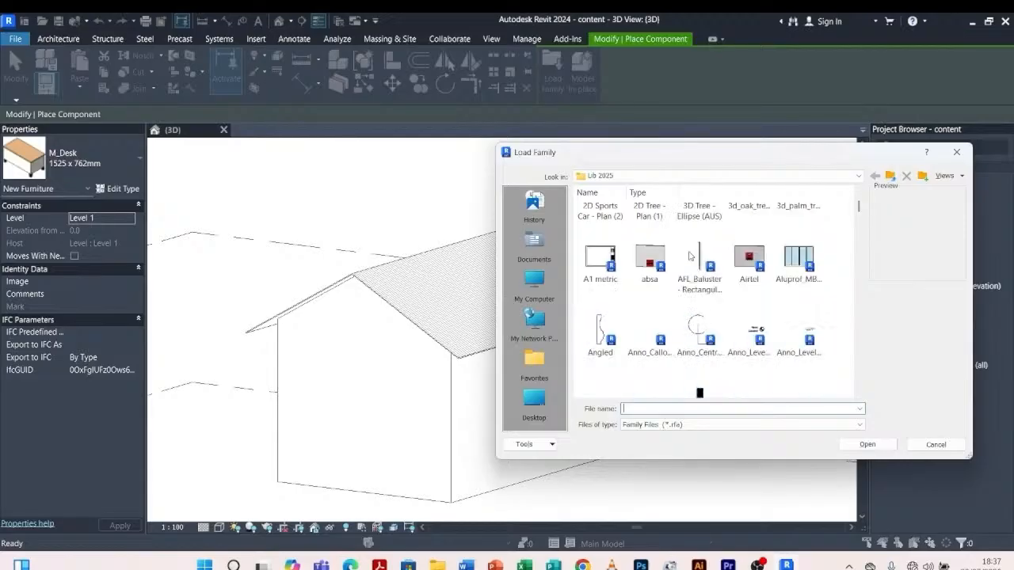
pyautogui.scroll(-2, 689, 256)
pyautogui.scroll(-3, 689, 256)
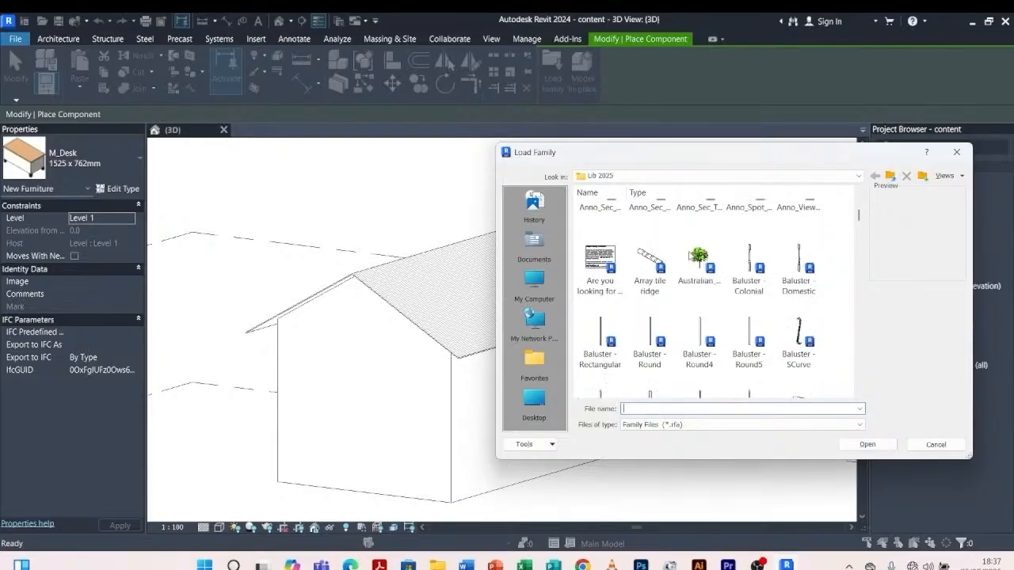
pyautogui.scroll(-10, 689, 256)
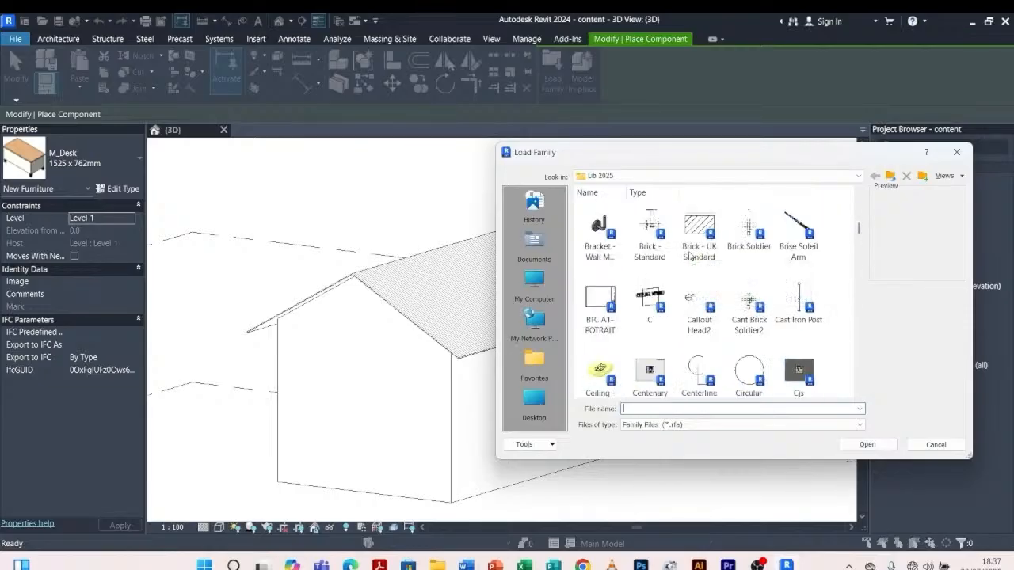
pyautogui.scroll(-3, 689, 255)
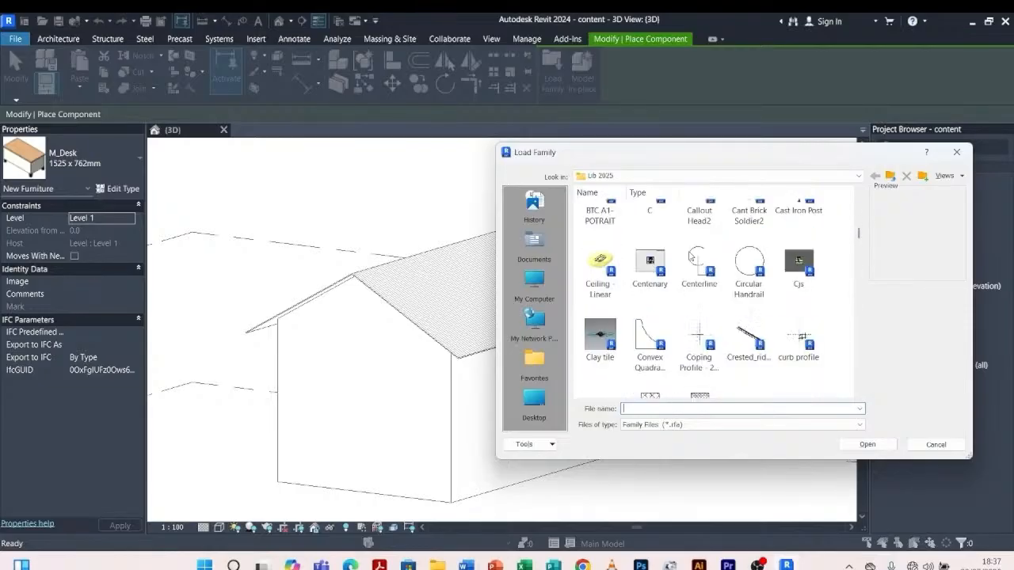
pyautogui.click(601, 336)
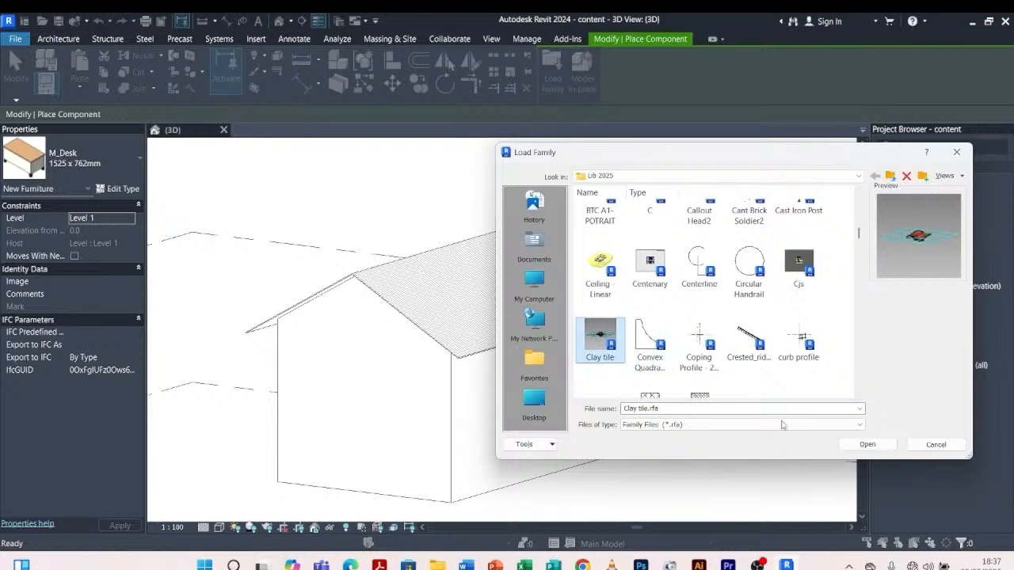
pyautogui.click(867, 444)
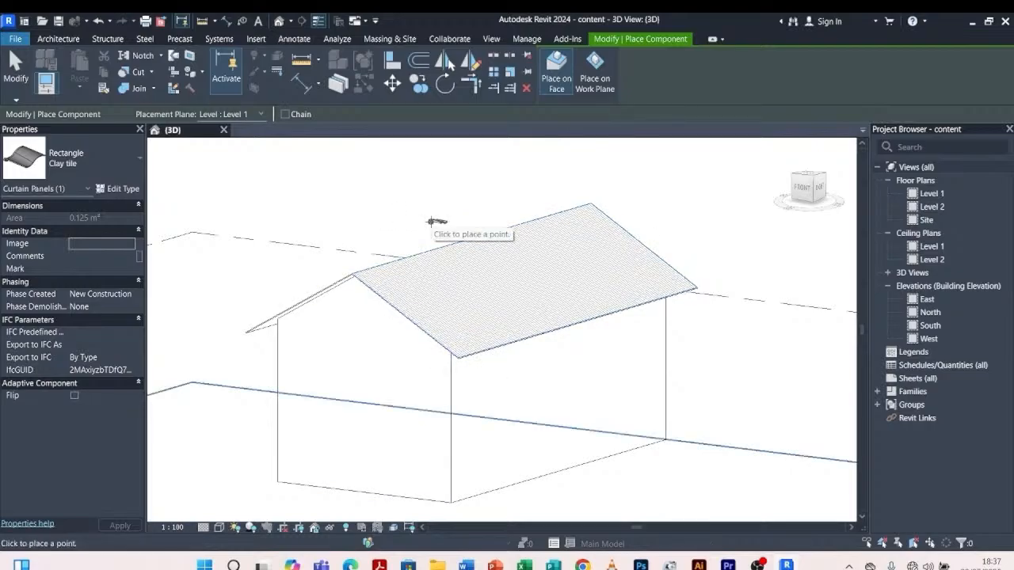
pyautogui.scroll(6, 436, 222)
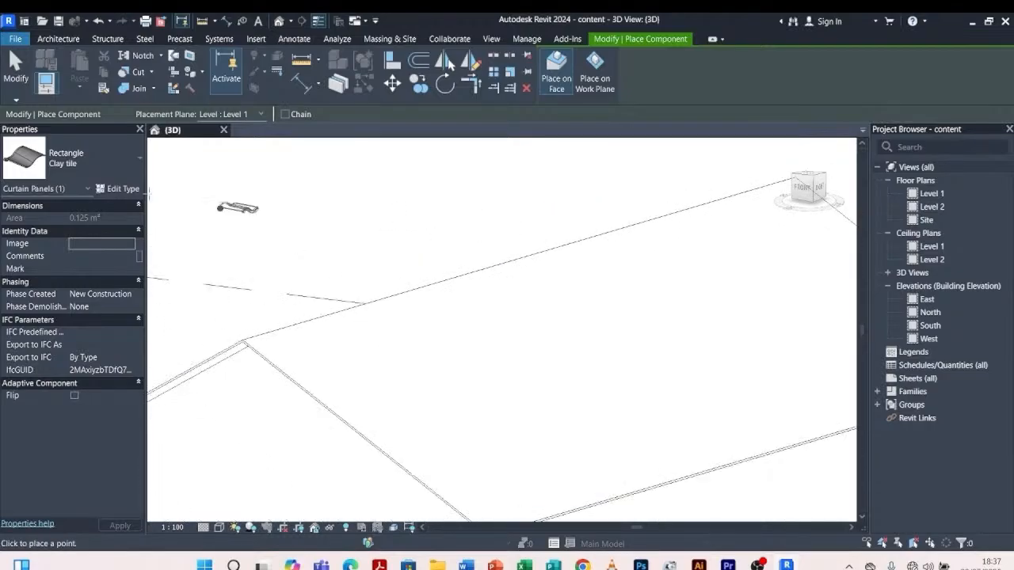
pyautogui.scroll(-3, 219, 207)
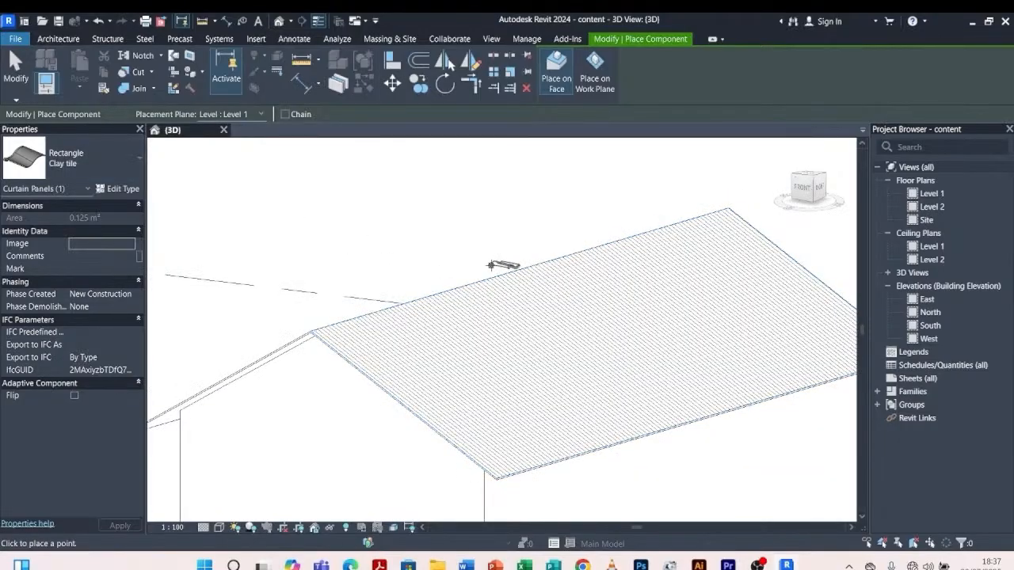
pyautogui.press('Escape')
# Set the mass display to Show Mass by View Settings
pyautogui.scroll(-5, 492, 266)
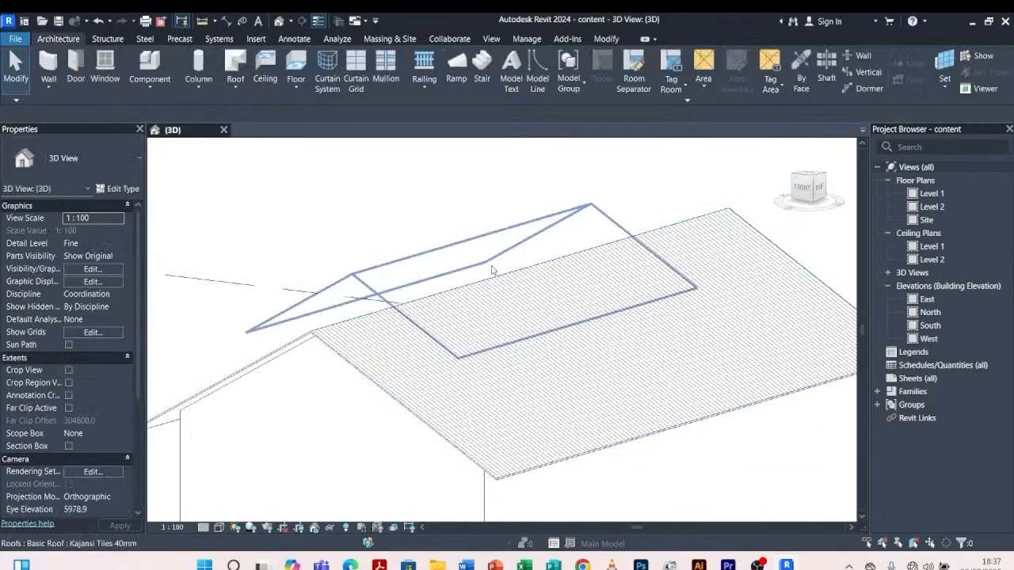
pyautogui.scroll(2, 522, 214)
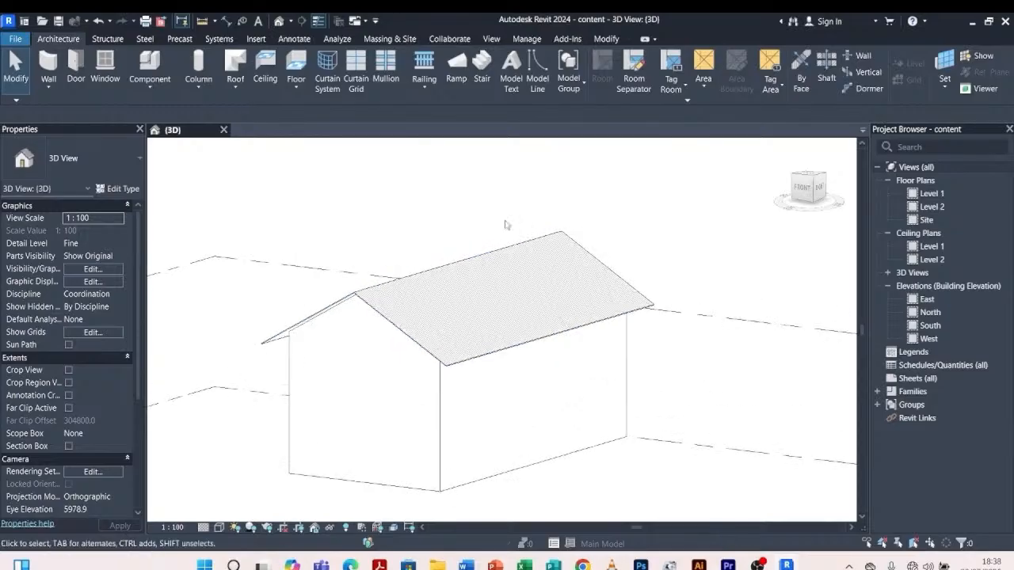
pyautogui.scroll(1, 524, 223)
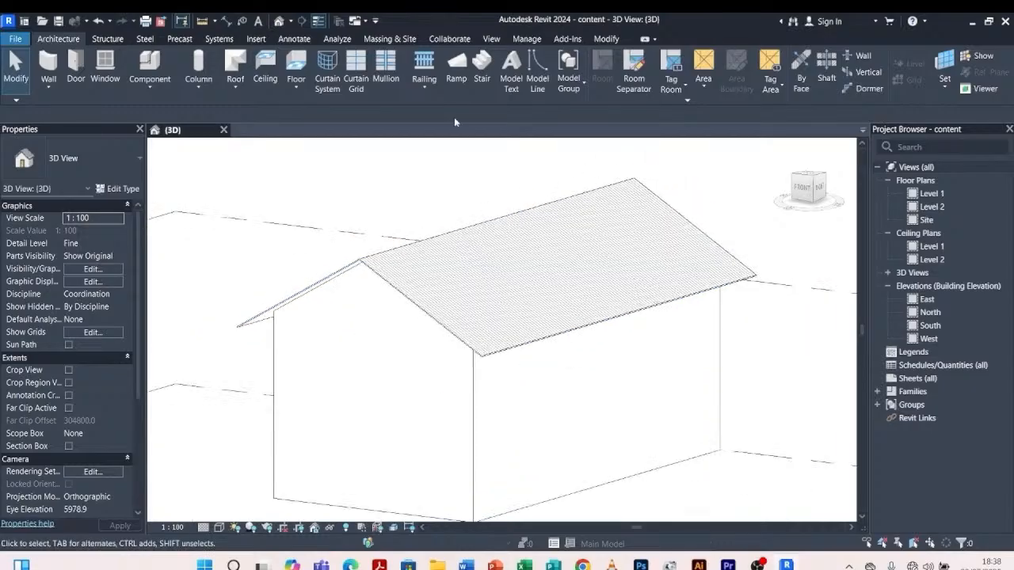
pyautogui.click(389, 39)
pyautogui.scroll(-3, 452, 196)
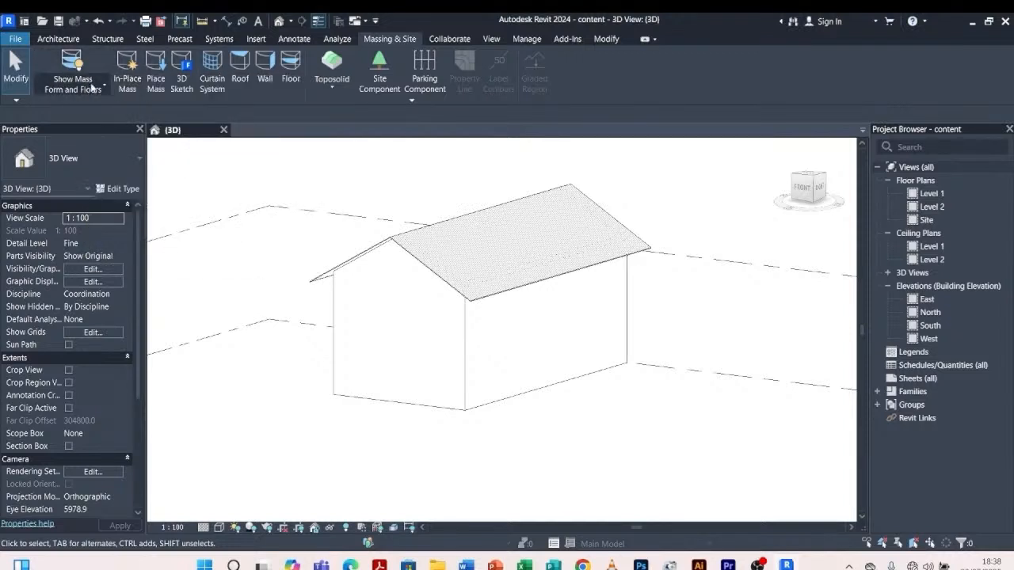
pyautogui.click(100, 84)
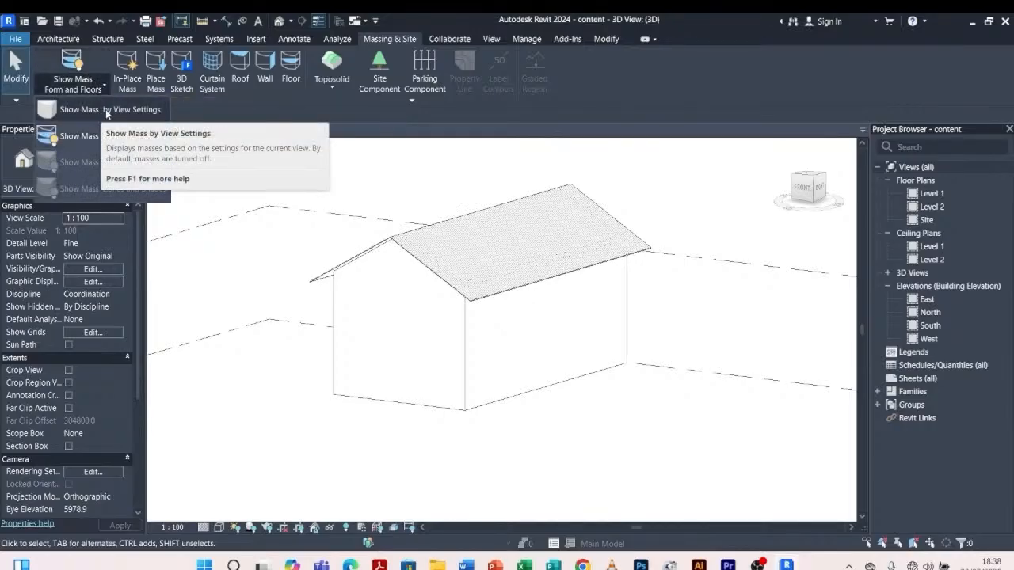
pyautogui.click(107, 111)
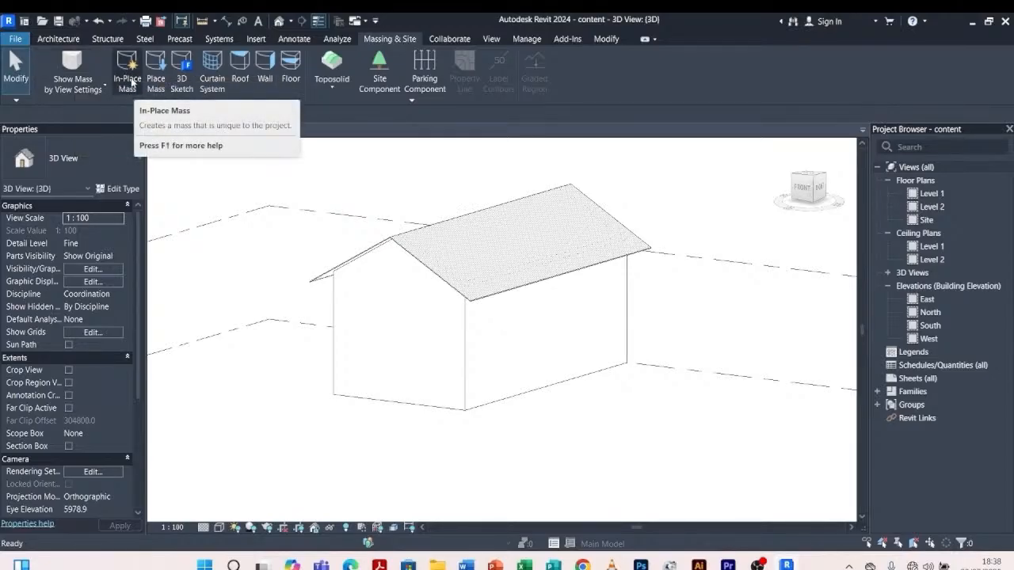
# Start a new in-place mass in the house project, keeping the default name
pyautogui.click(128, 70)
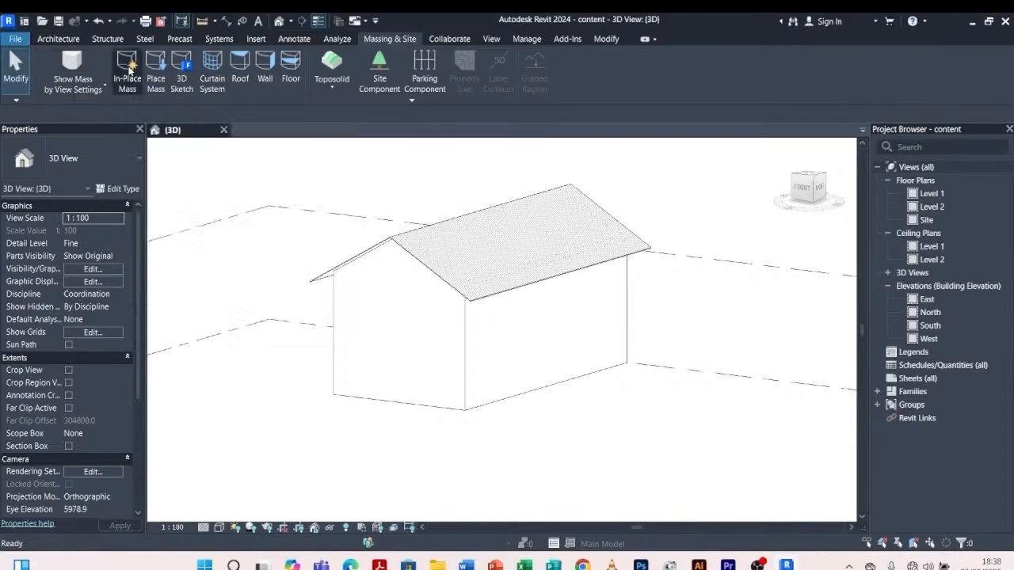
pyautogui.click(609, 175)
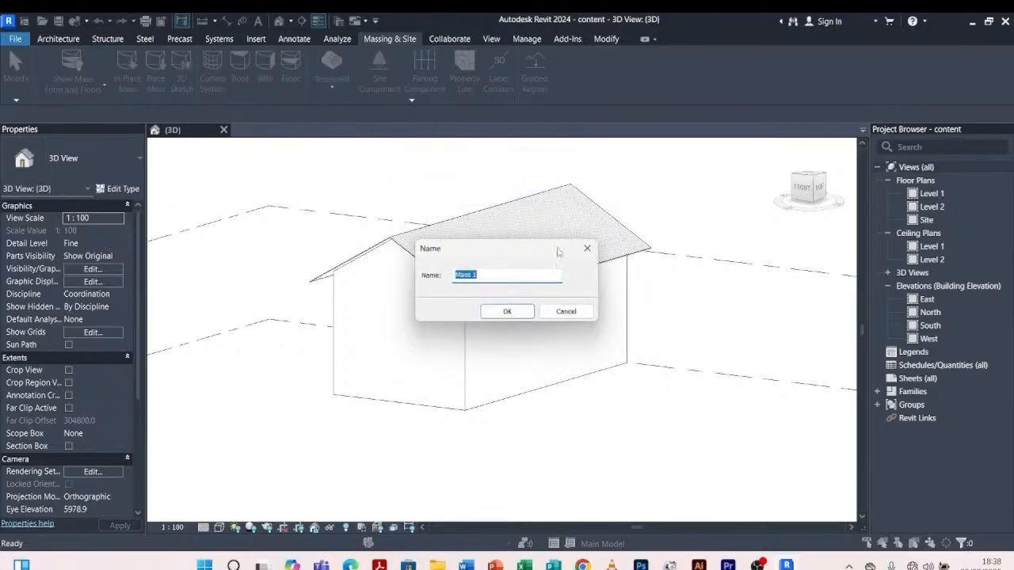
pyautogui.click(501, 314)
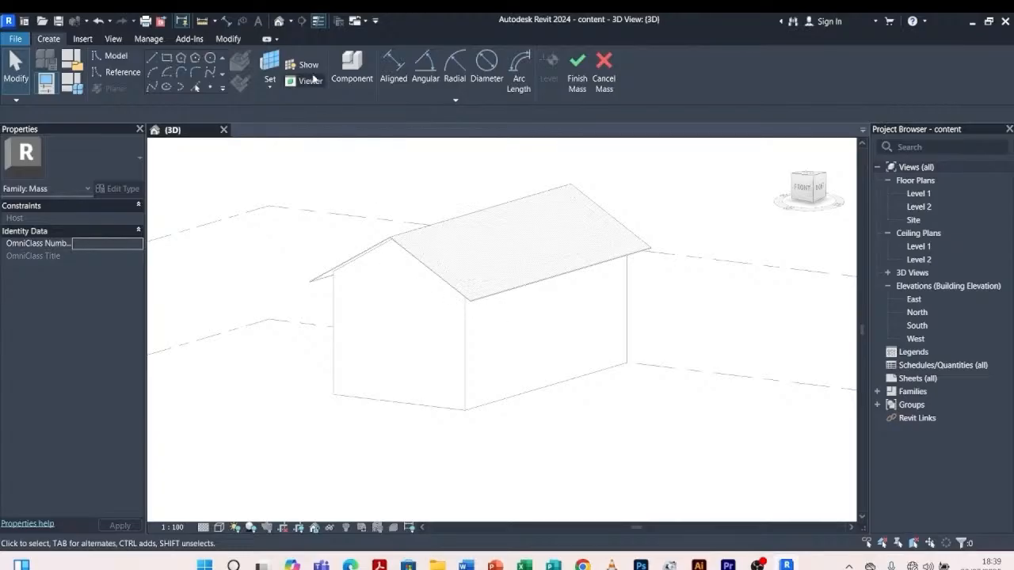
# Set the work plane to the top face of the gable roof's tiled slope
pyautogui.click(270, 71)
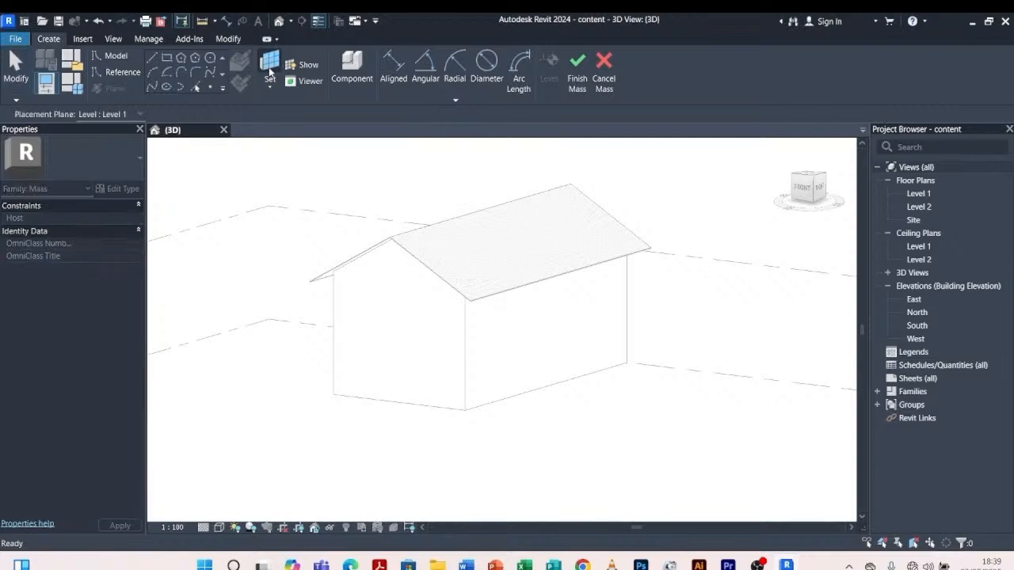
pyautogui.scroll(6, 467, 266)
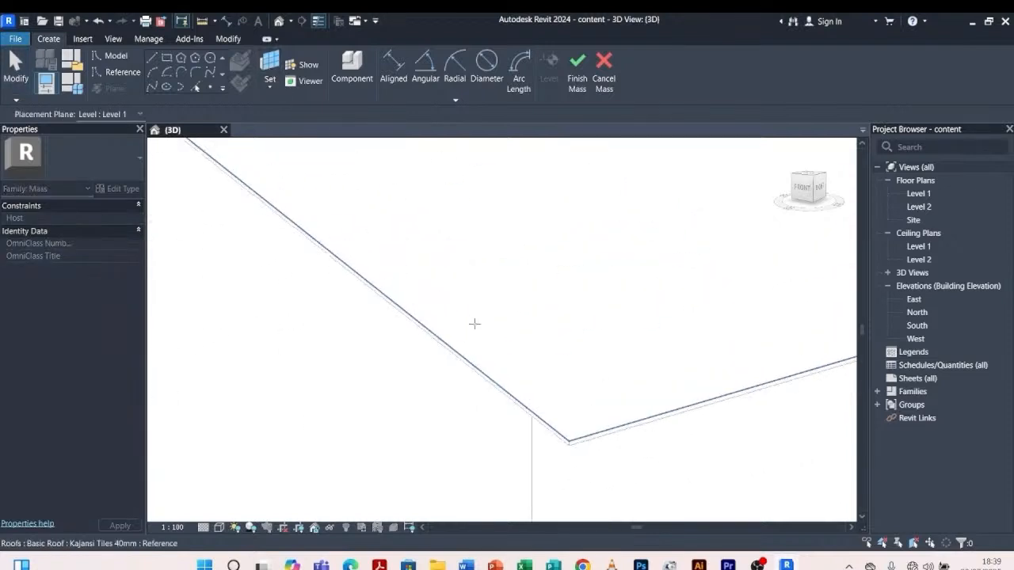
pyautogui.scroll(2, 526, 445)
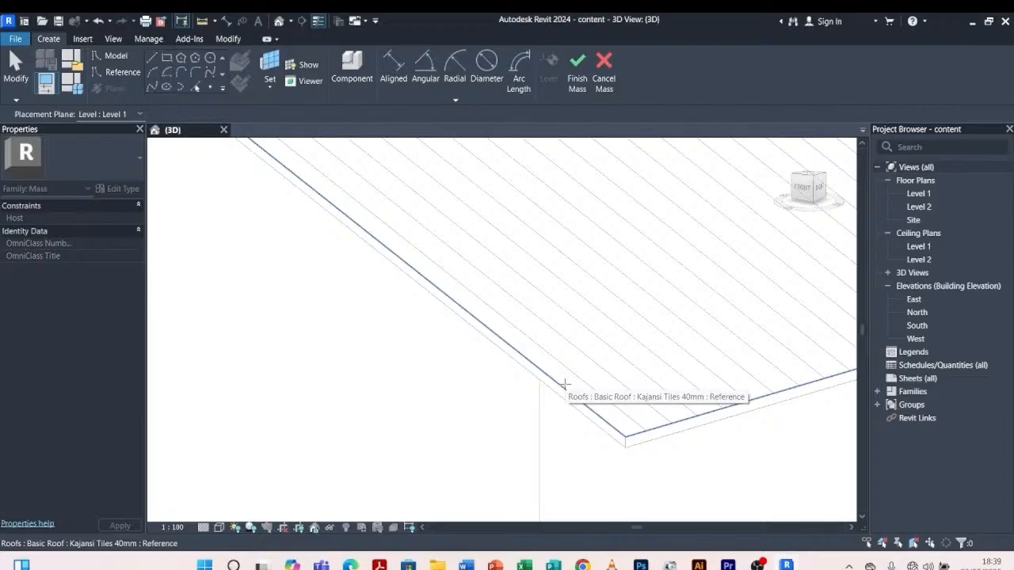
pyautogui.scroll(-3, 564, 369)
pyautogui.scroll(5, 614, 407)
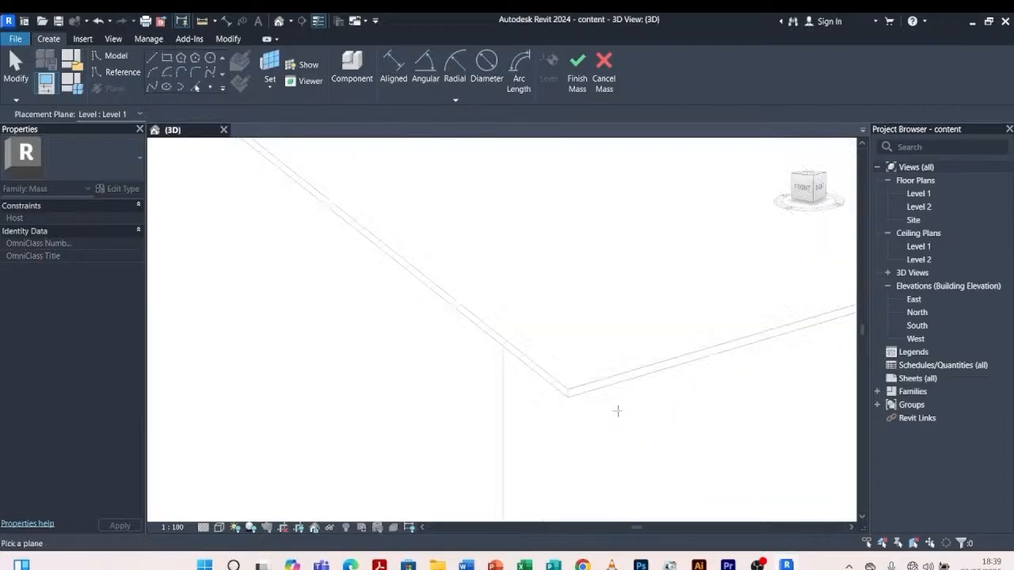
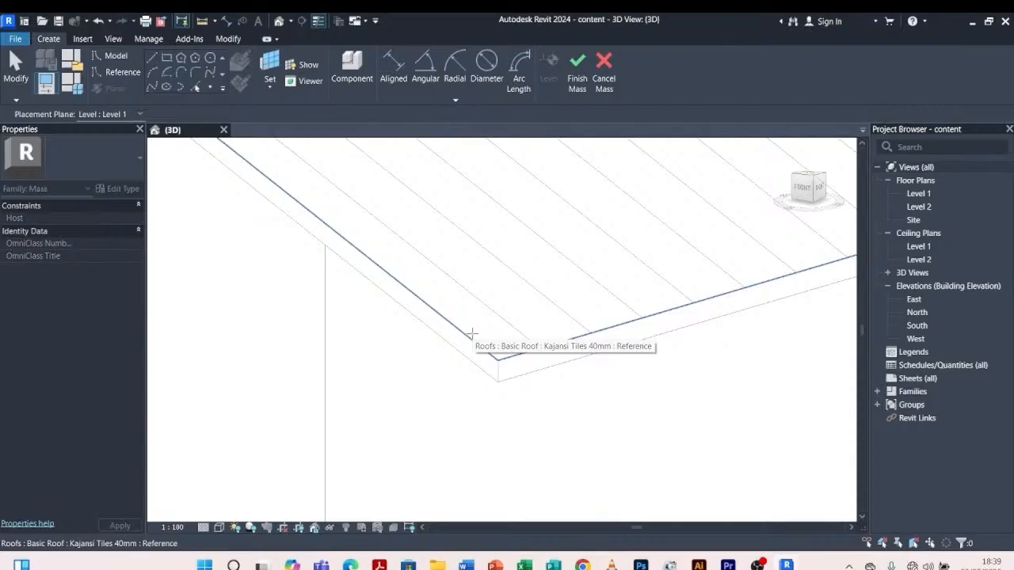
pyautogui.press('Escape')
# Trace the top edges of the tiled roof slope as model lines with Pick Lines
pyautogui.scroll(-3, 445, 355)
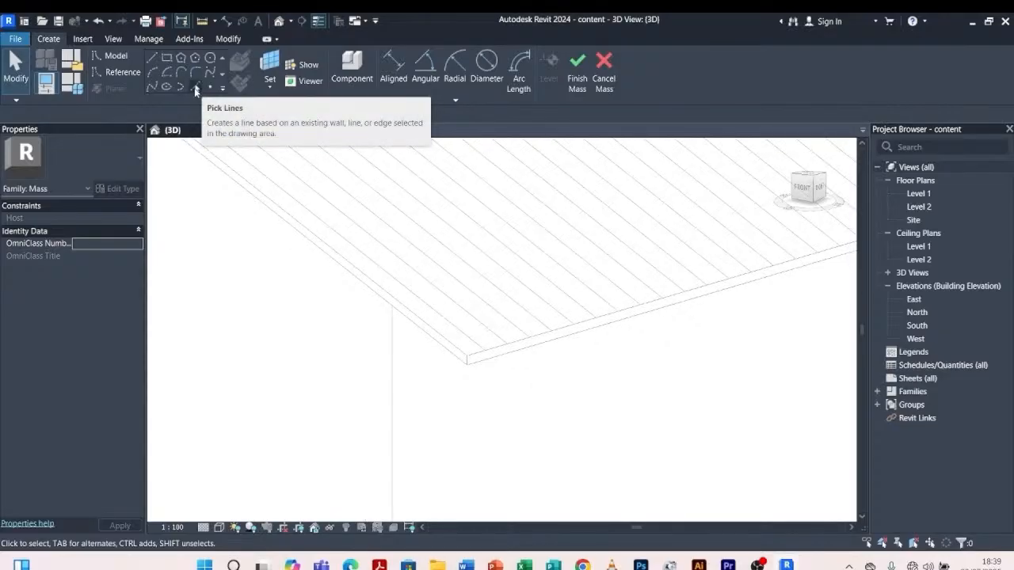
pyautogui.click(198, 88)
pyautogui.scroll(5, 475, 366)
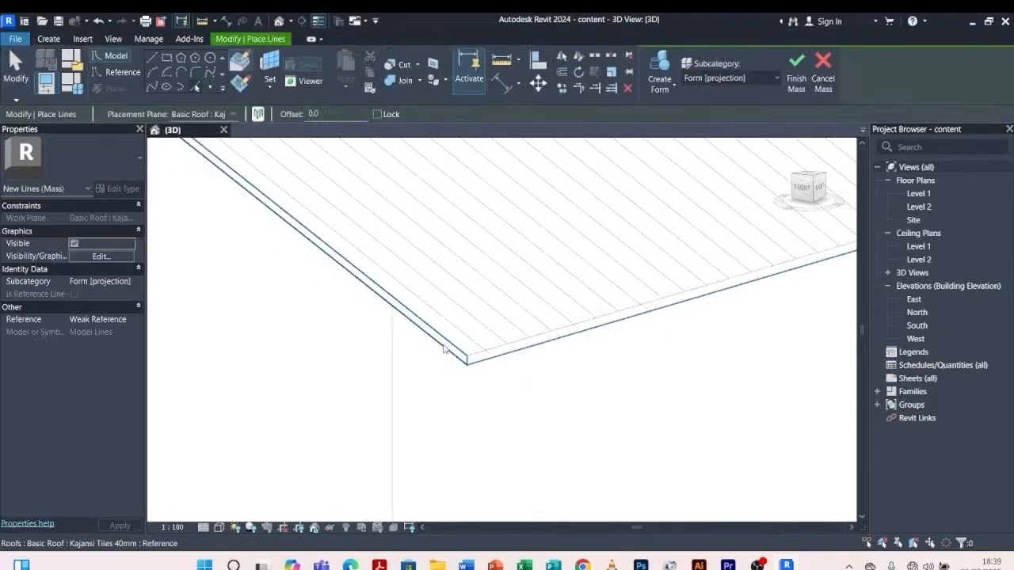
pyautogui.scroll(4, 460, 365)
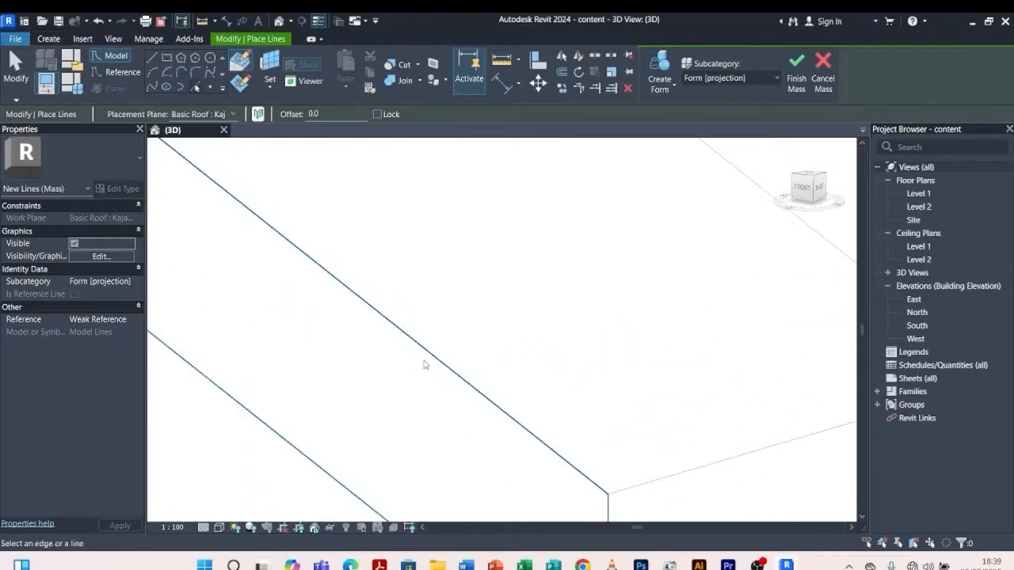
pyautogui.scroll(-3, 432, 354)
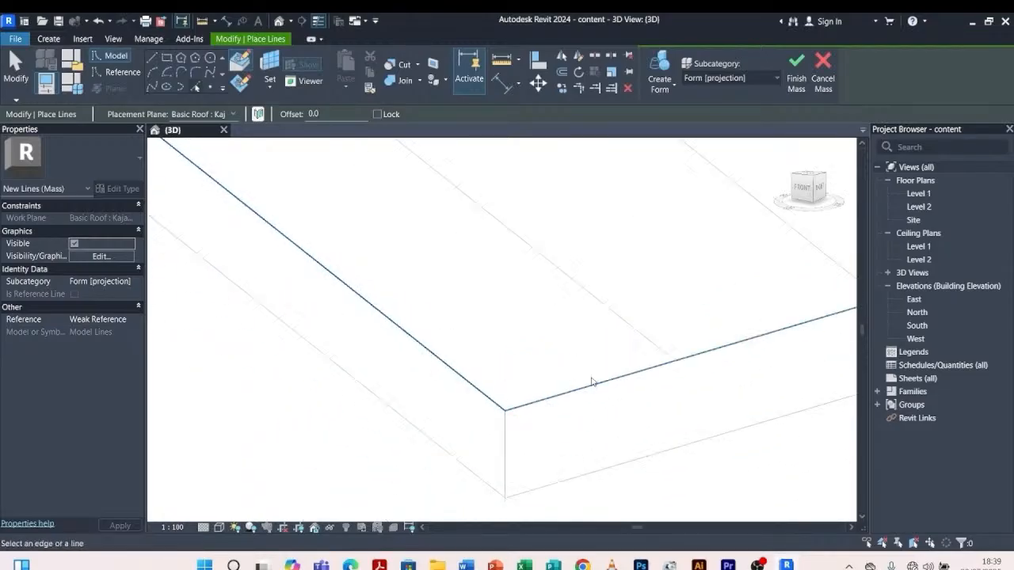
# Pick the tiled roof slope's eave edge and front sloping edge as model lines with zero offset
pyautogui.click(582, 388)
pyautogui.scroll(2, 441, 362)
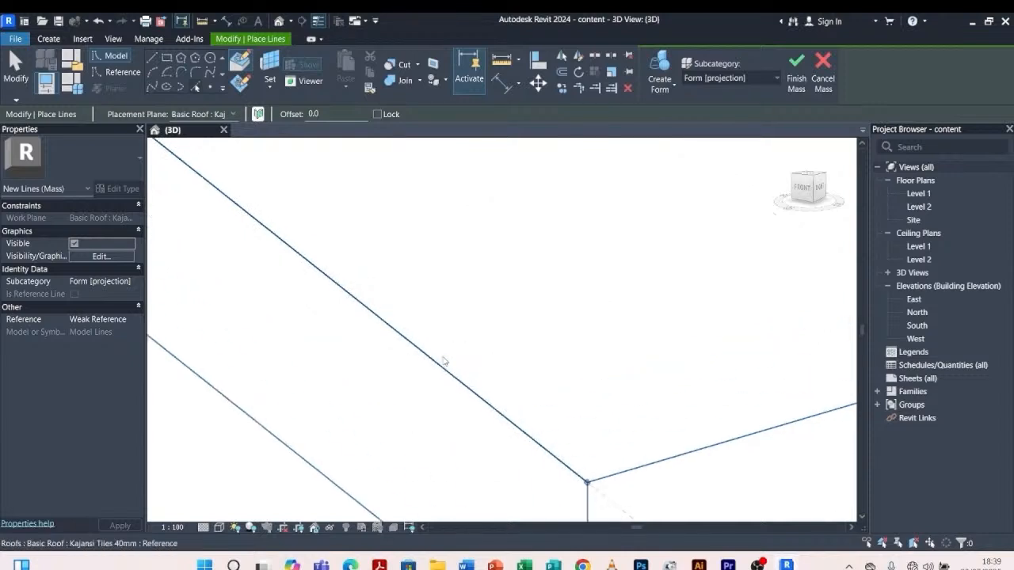
pyautogui.scroll(3, 441, 365)
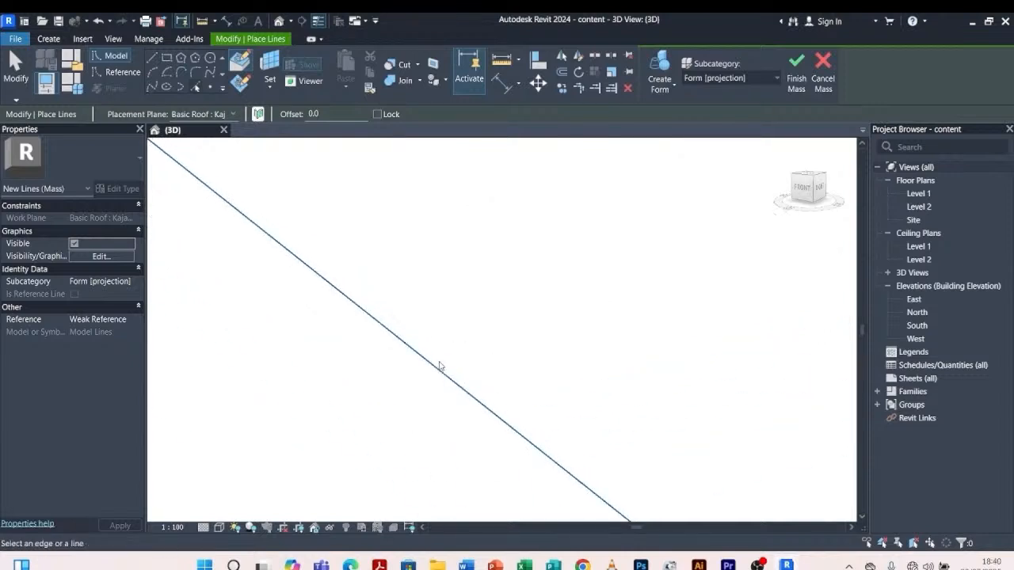
pyautogui.click(441, 368)
pyautogui.scroll(-3, 410, 323)
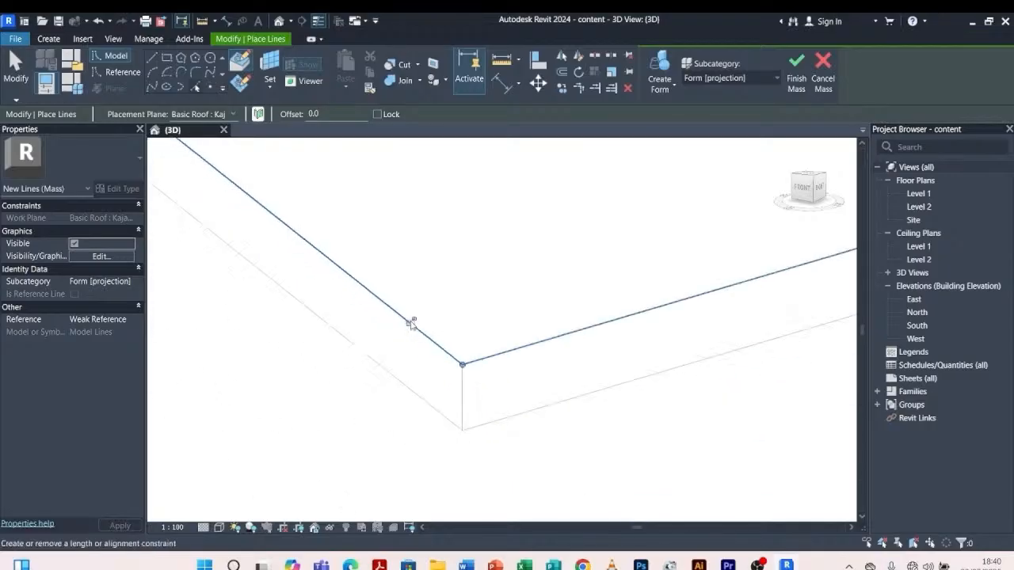
pyautogui.scroll(-5, 416, 329)
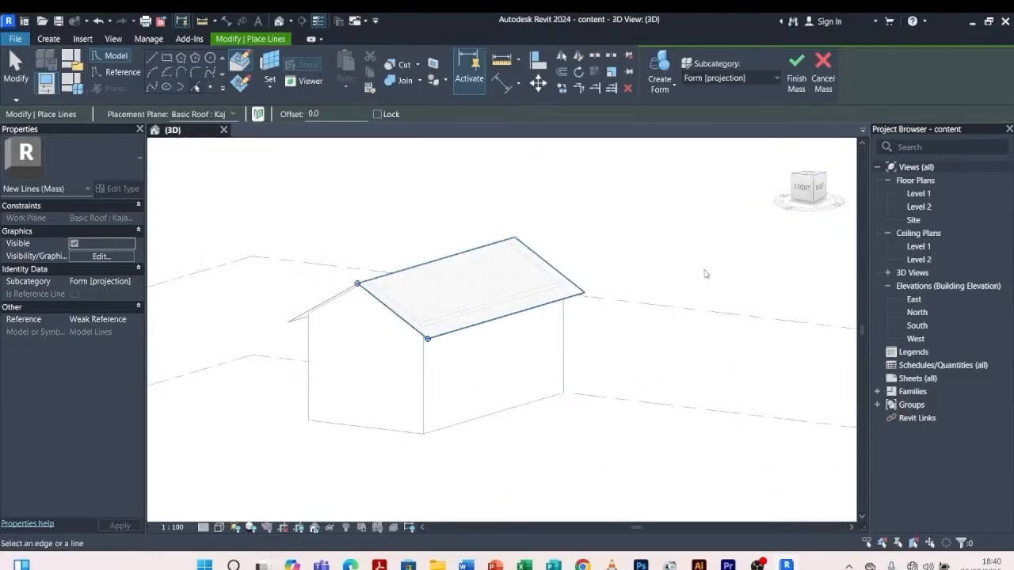
# Pick the rear sloping edge of the same roof face as a model line with zero offset
pyautogui.keyDown('shift'); pyautogui.moveTo(689, 238); pyautogui.dragTo(424, 266, button='middle'); pyautogui.keyUp('shift')
pyautogui.scroll(5, 522, 396)
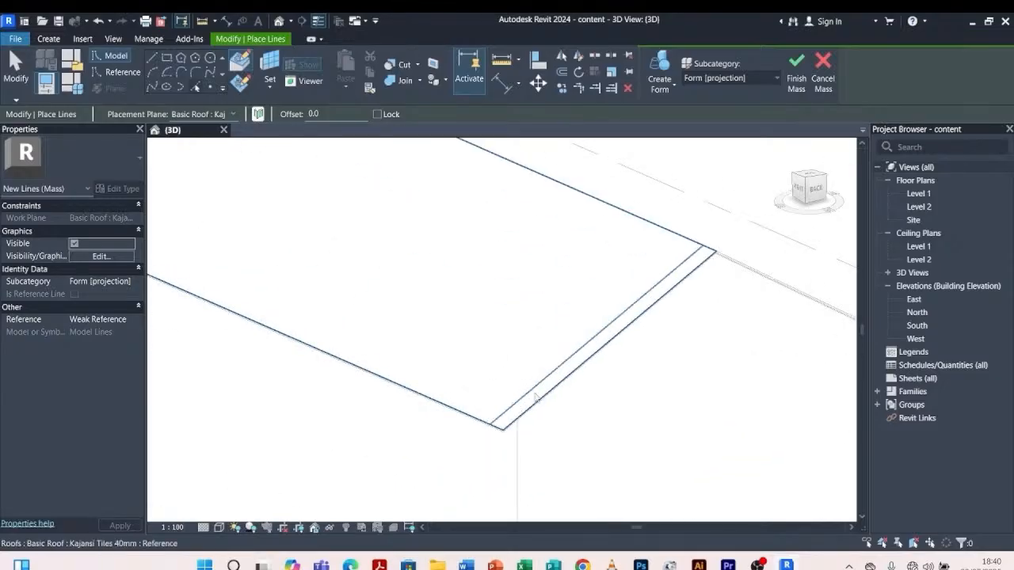
pyautogui.scroll(6, 526, 436)
pyautogui.scroll(3, 401, 321)
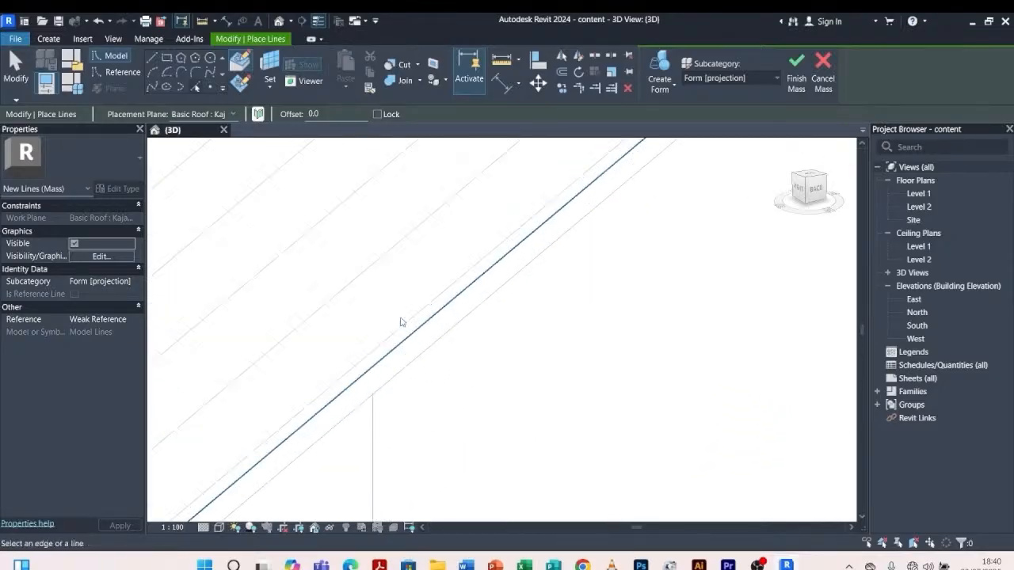
pyautogui.scroll(3, 416, 329)
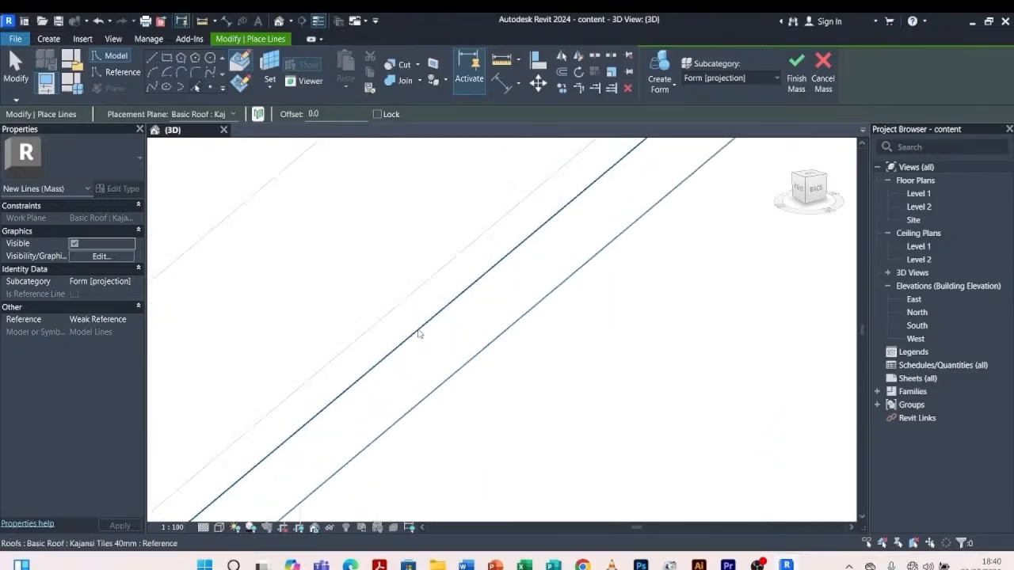
pyautogui.scroll(-5, 442, 310)
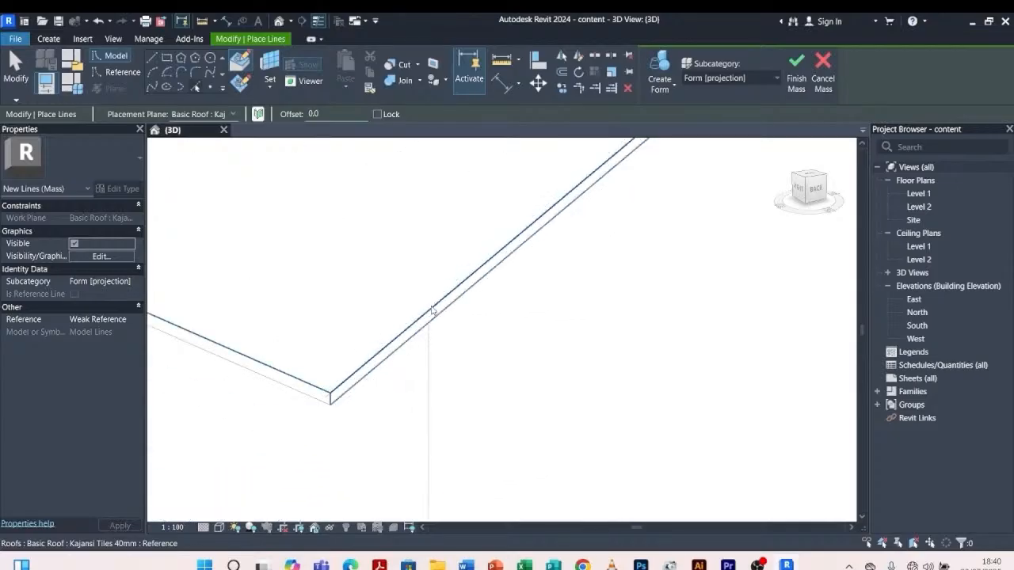
pyautogui.scroll(4, 341, 380)
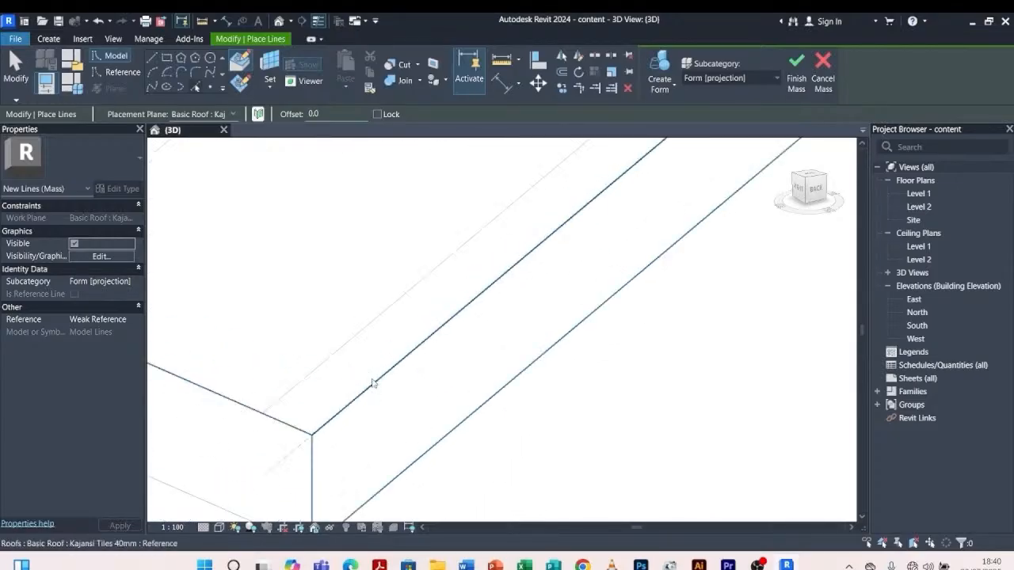
pyautogui.scroll(-3, 415, 342)
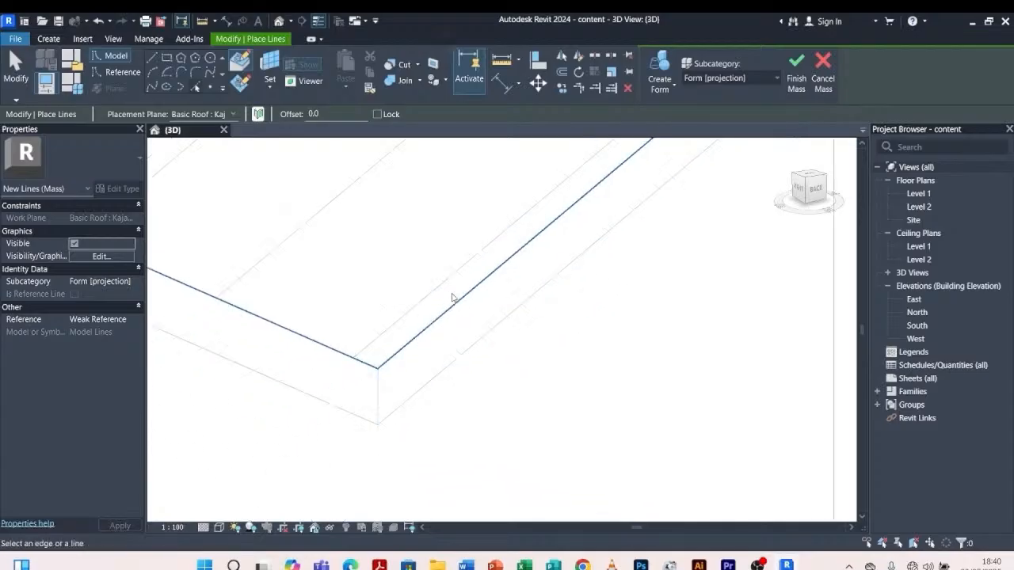
pyautogui.scroll(-3, 391, 377)
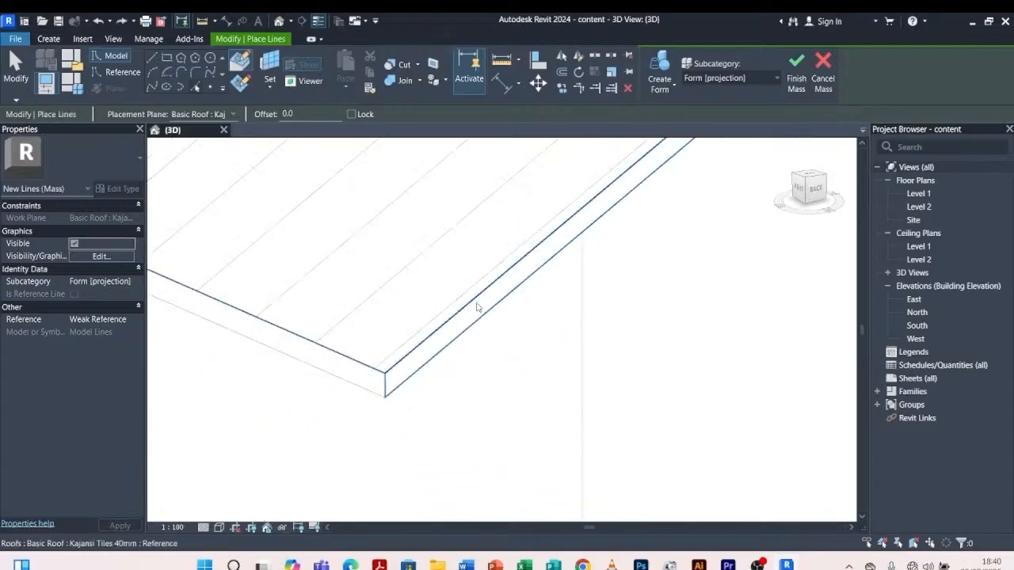
pyautogui.scroll(4, 470, 394)
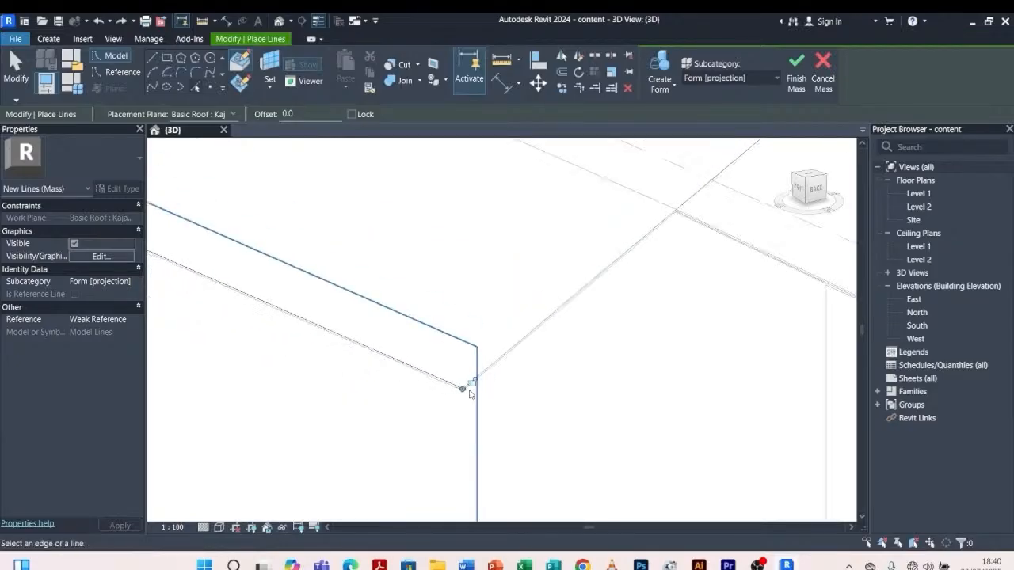
# Place a model line along the roof ridge with an offset of 50 onto the roof slope
pyautogui.scroll(-4, 470, 394)
pyautogui.keyDown('shift'); pyautogui.moveTo(629, 291); pyautogui.dragTo(475, 352, button='middle'); pyautogui.keyUp('shift')
pyautogui.scroll(5, 521, 328)
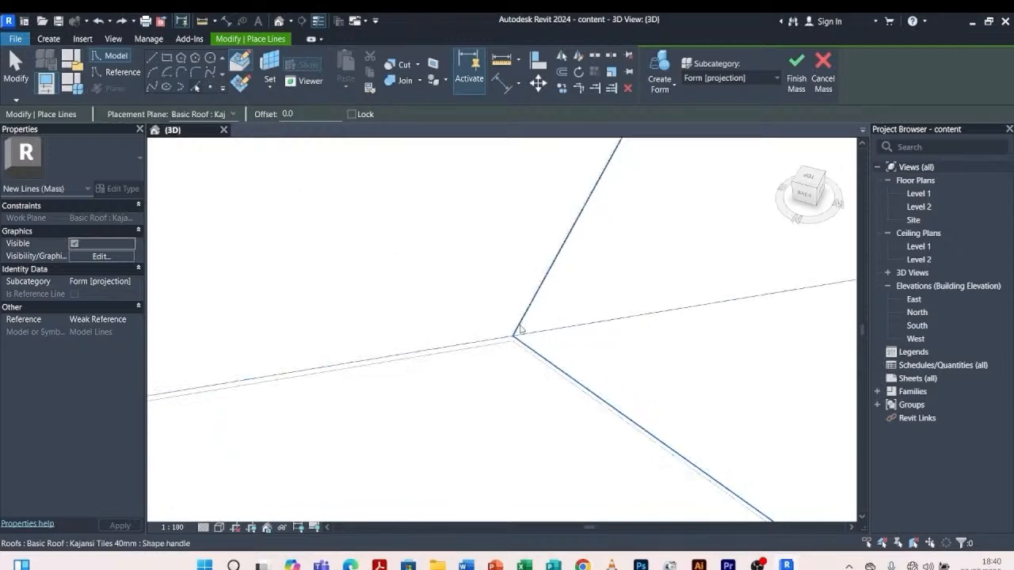
pyautogui.keyDown('shift'); pyautogui.moveTo(520, 329); pyautogui.dragTo(518, 430, button='middle'); pyautogui.keyUp('shift')
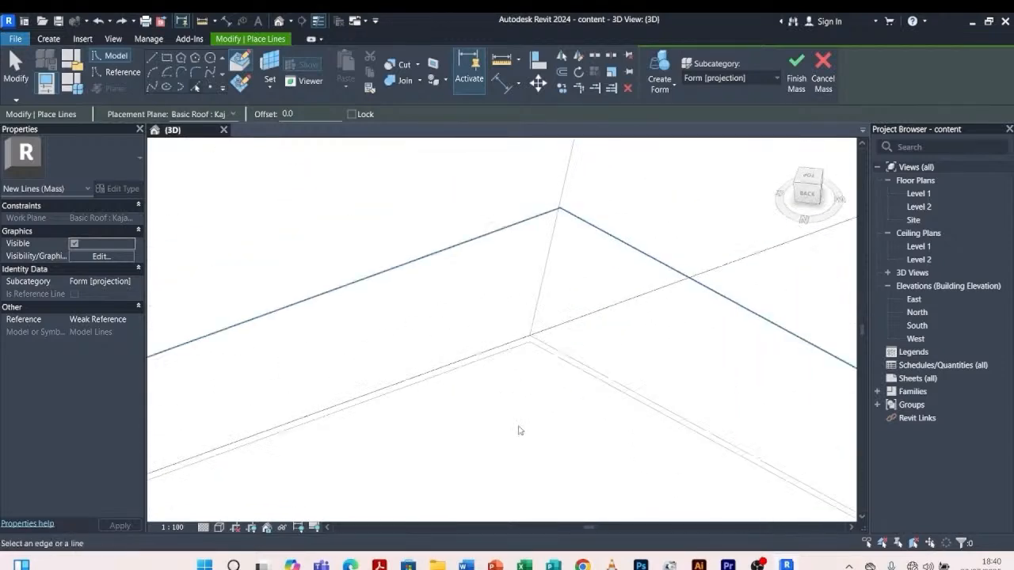
pyautogui.scroll(-2, 518, 431)
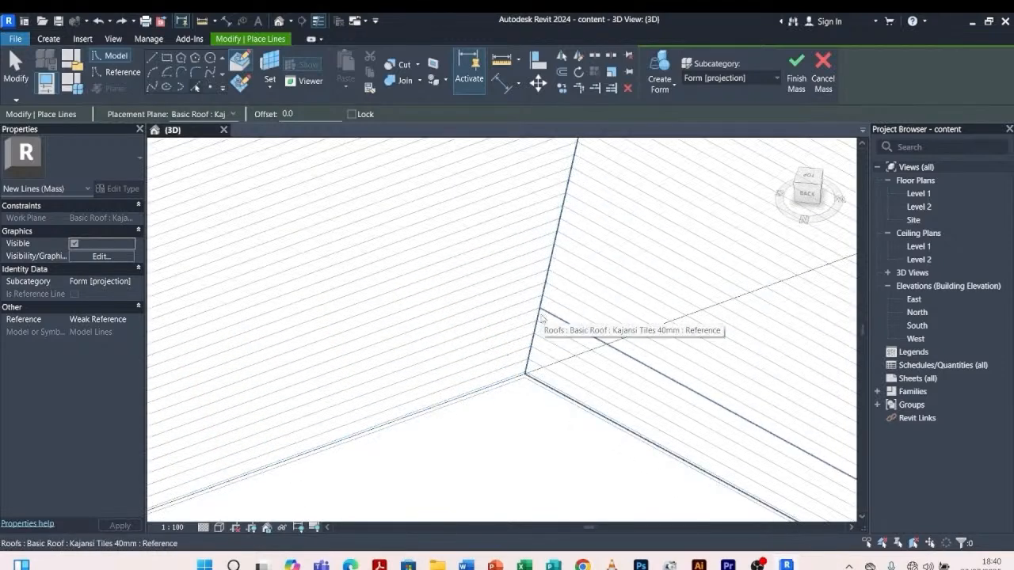
pyautogui.moveTo(313, 115); pyautogui.dragTo(254, 114)
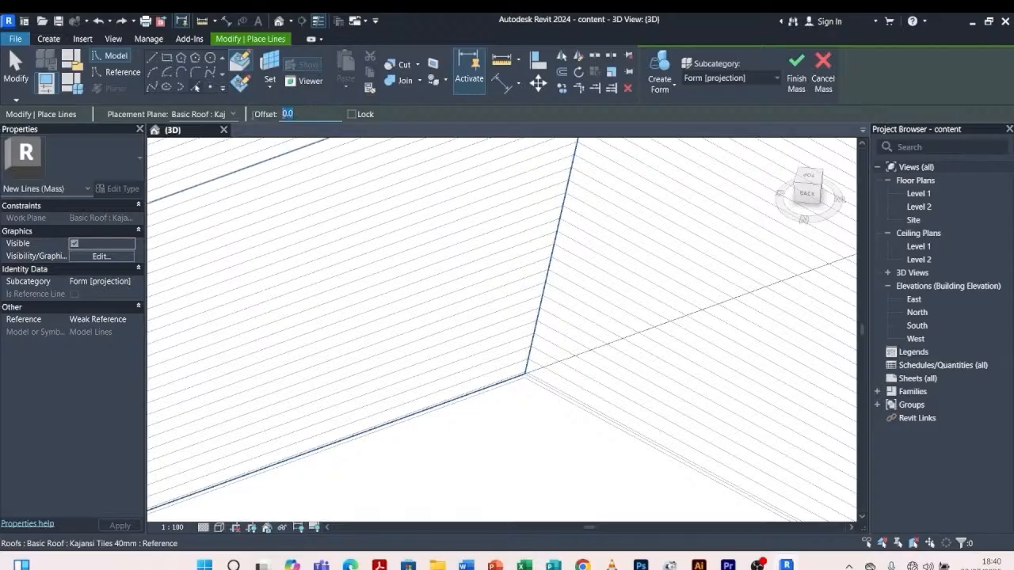
pyautogui.write('50')
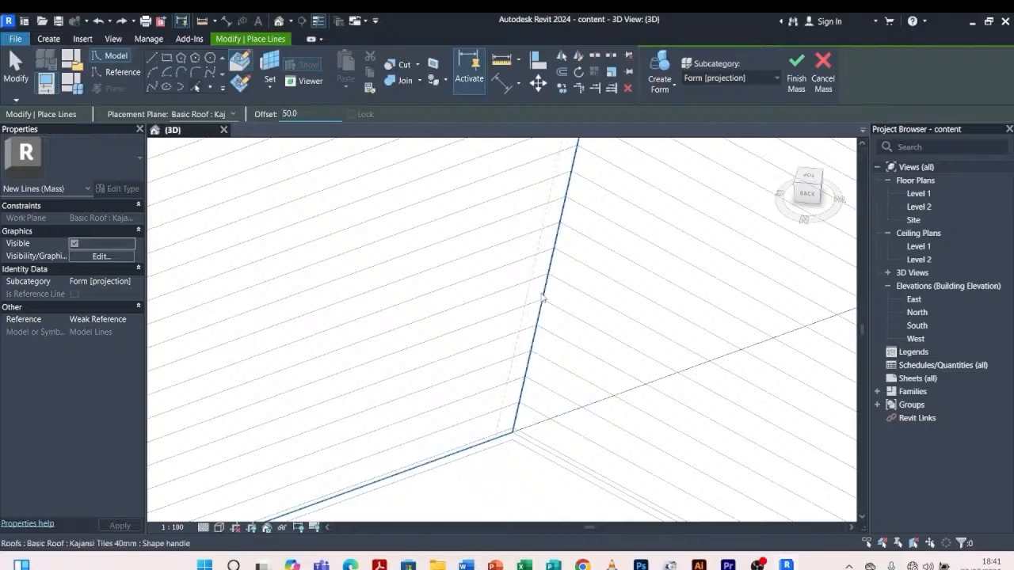
pyautogui.scroll(-7, 582, 281)
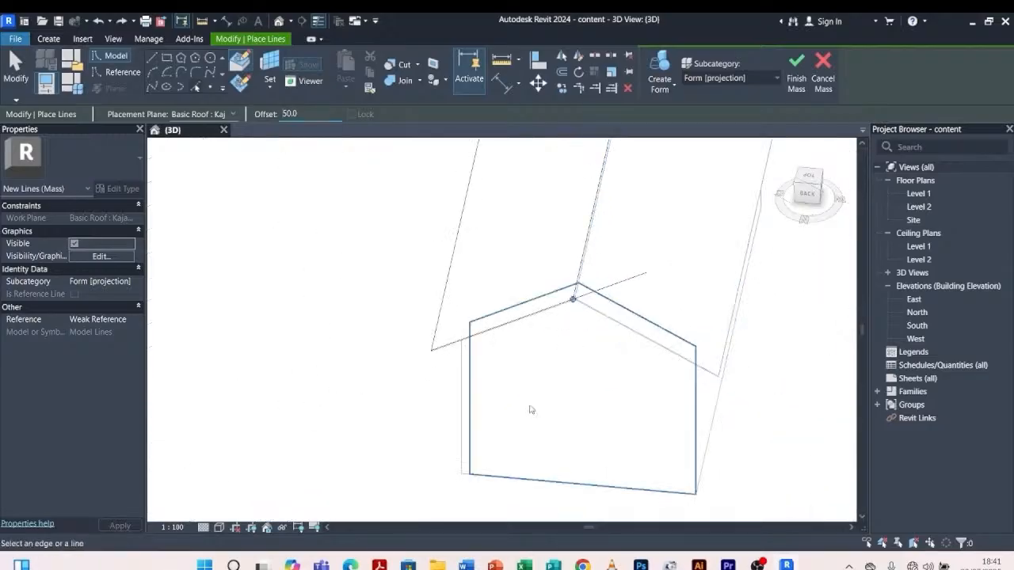
# Trim the rear sloping line to corners with the offset ridge line and the eave line
pyautogui.keyDown('shift'); pyautogui.moveTo(351, 412); pyautogui.dragTo(663, 289, button='middle'); pyautogui.keyUp('shift')
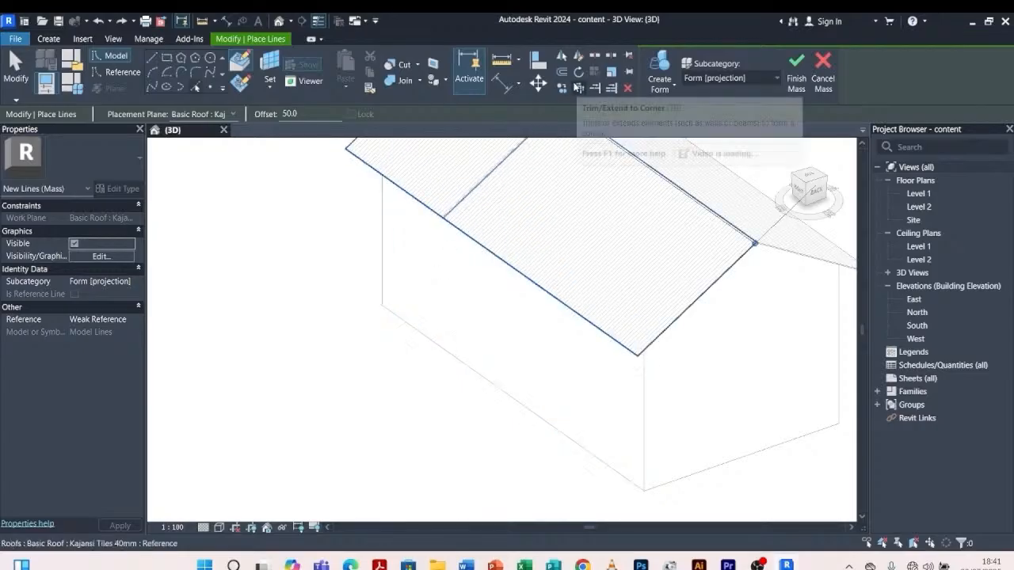
pyautogui.click(579, 88)
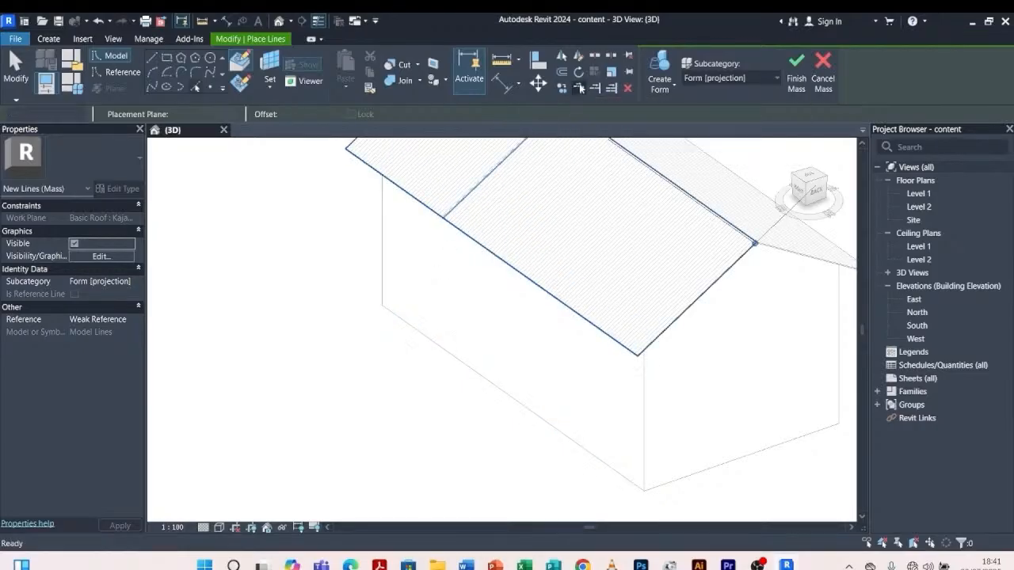
pyautogui.scroll(-3, 625, 288)
pyautogui.scroll(5, 703, 254)
pyautogui.click(683, 290)
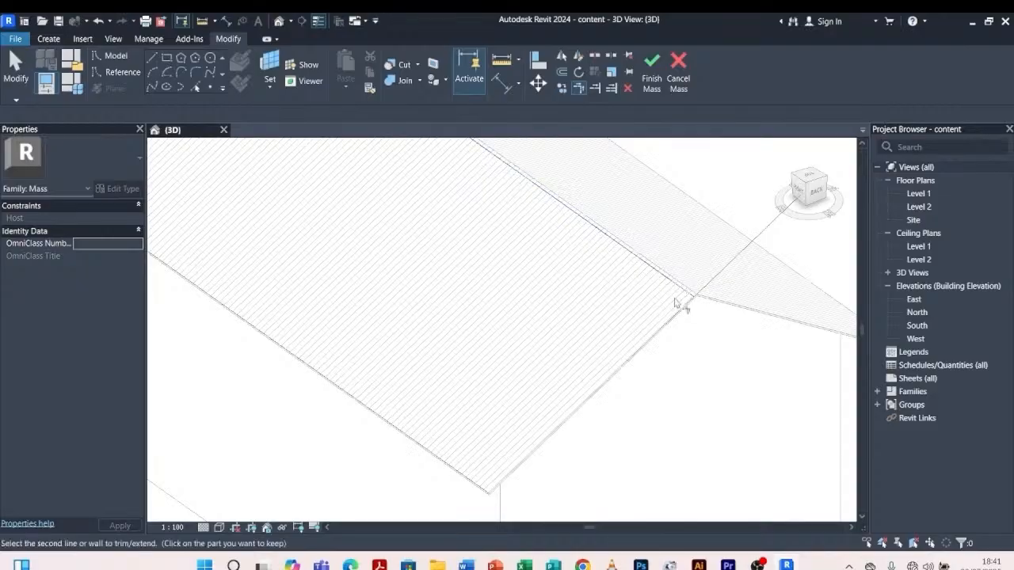
pyautogui.click(684, 320)
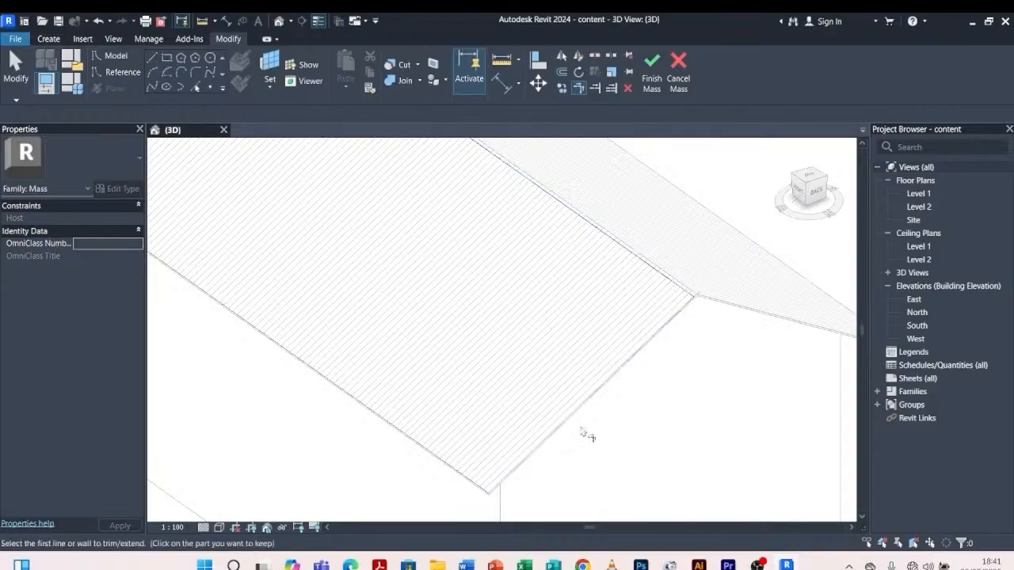
pyautogui.click(502, 478)
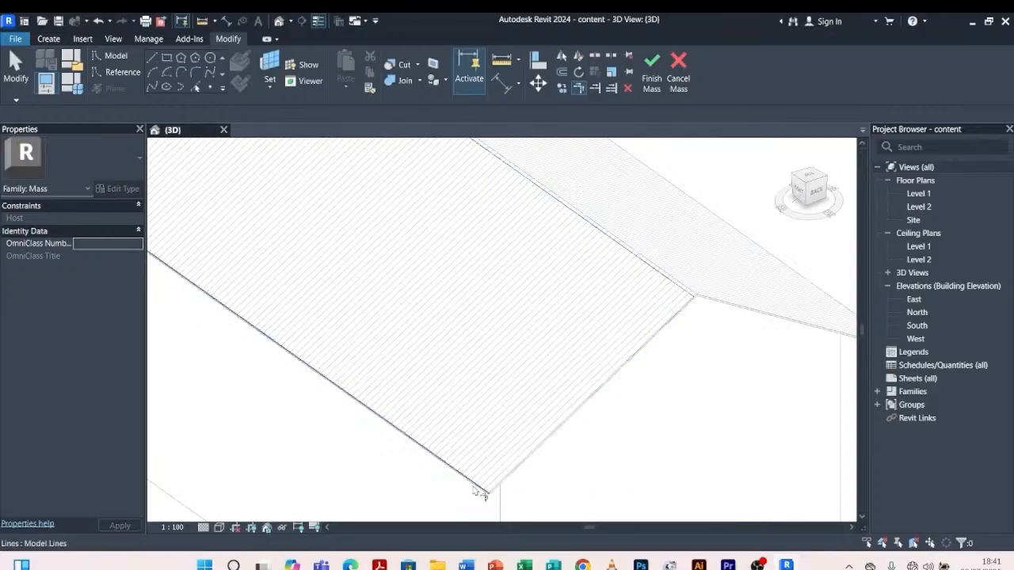
pyautogui.click(479, 485)
pyautogui.scroll(-8, 550, 478)
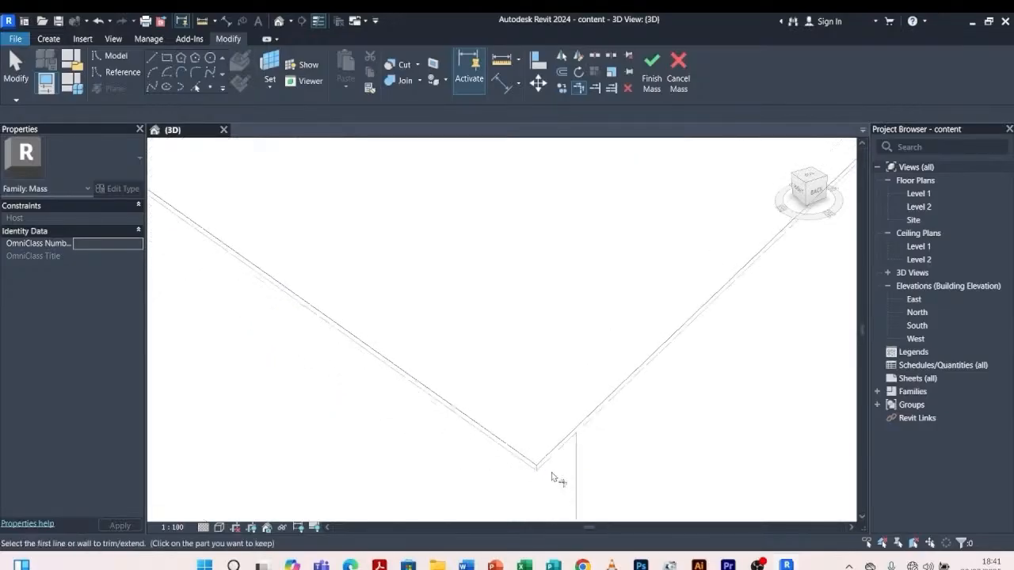
# Pick the roof face's front sloping edge again as a model line with zero offset
pyautogui.keyDown('shift'); pyautogui.moveTo(373, 411); pyautogui.dragTo(596, 383, button='middle'); pyautogui.keyUp('shift')
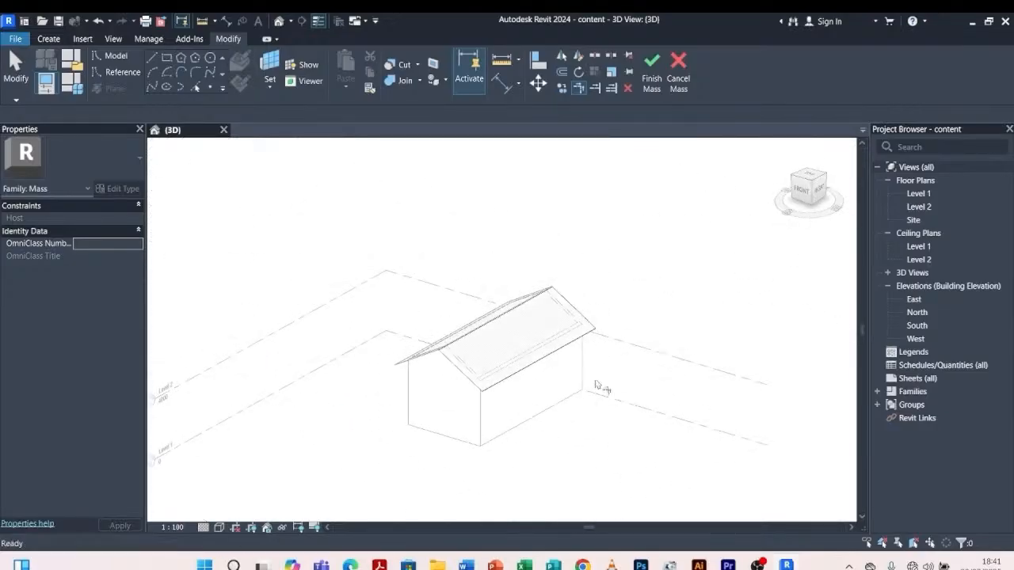
pyautogui.scroll(8, 443, 355)
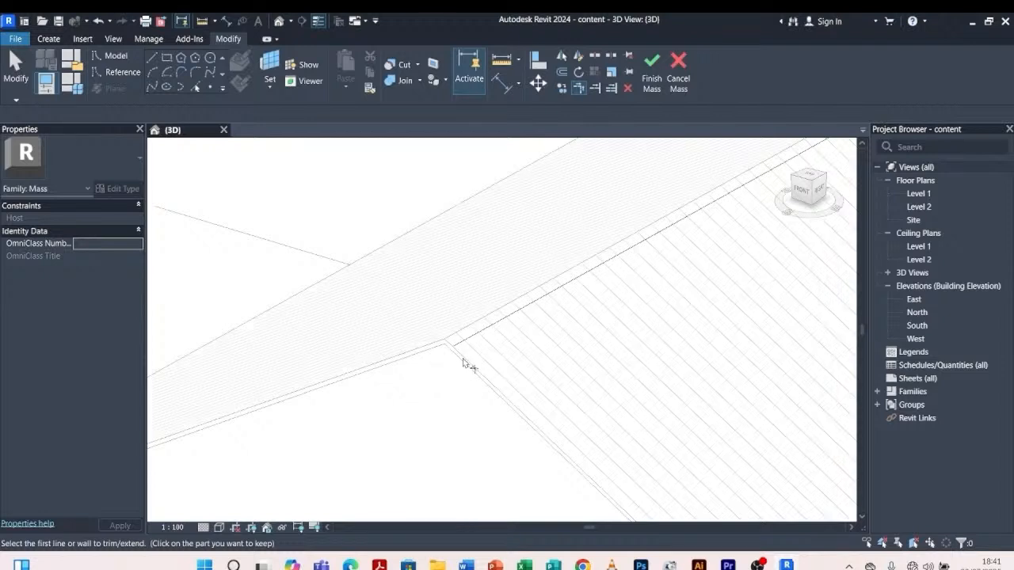
pyautogui.scroll(-2, 441, 313)
pyautogui.scroll(-6, 449, 317)
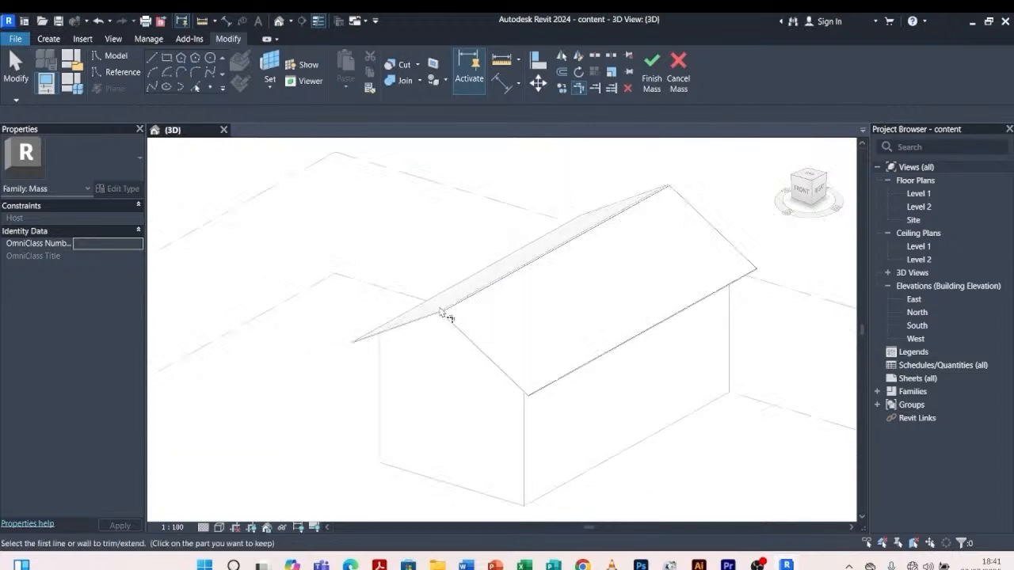
pyautogui.scroll(8, 539, 372)
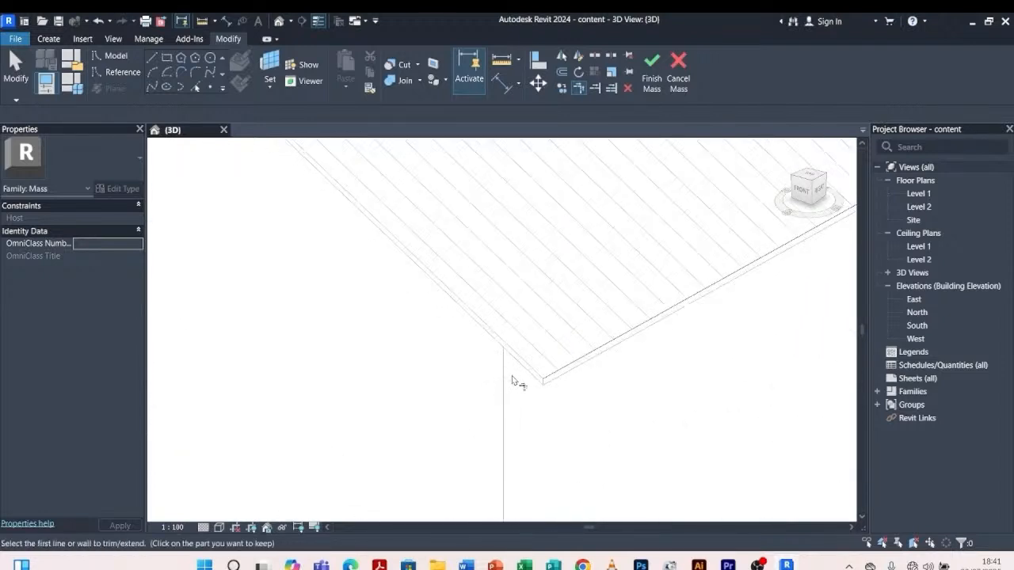
pyautogui.click(195, 87)
pyautogui.scroll(3, 462, 303)
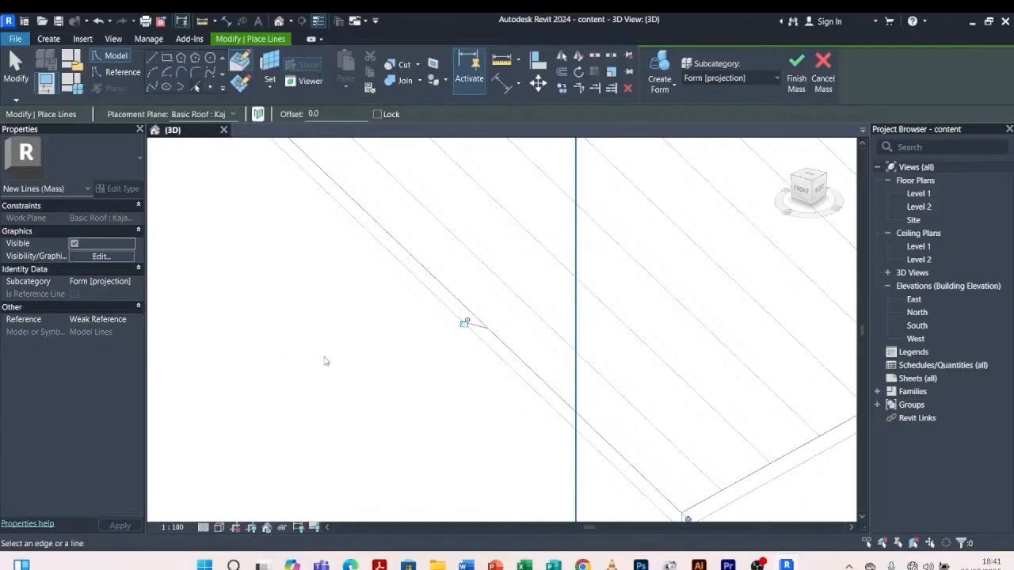
pyautogui.scroll(-4, 324, 361)
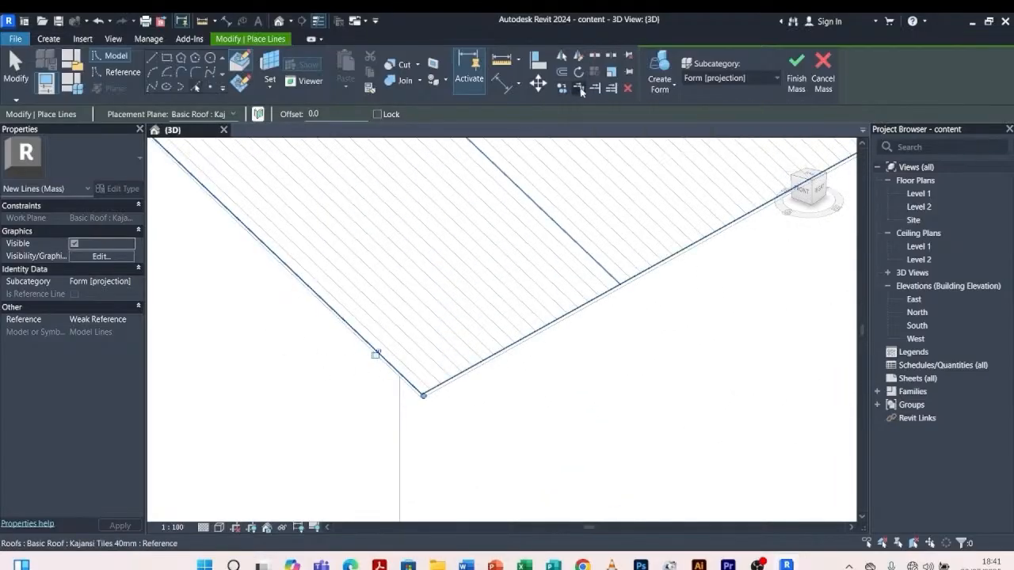
# Trim the front sloping line to corners with the eave line and the offset ridge line
pyautogui.click(581, 92)
pyautogui.click(396, 369)
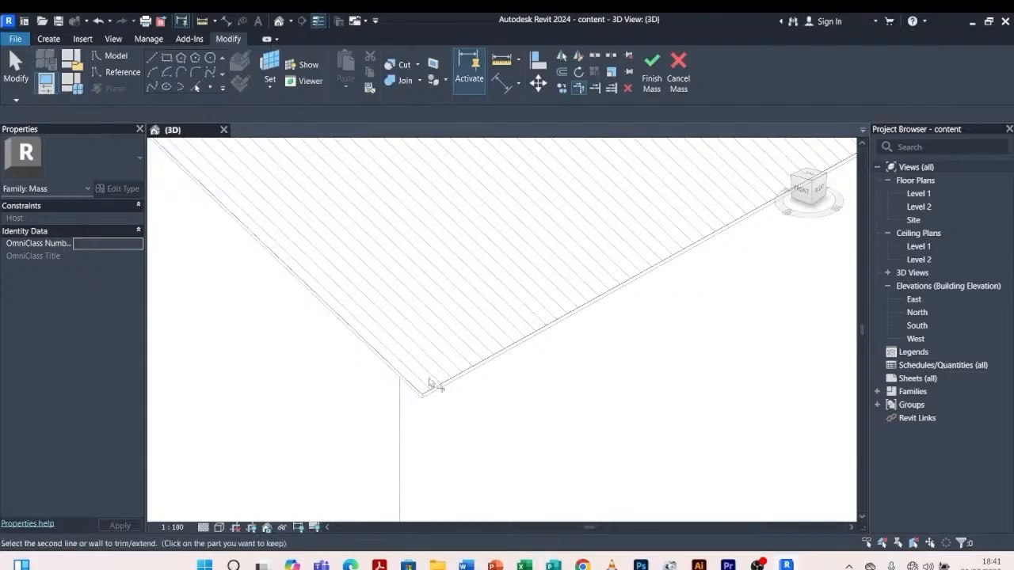
pyautogui.click(430, 389)
pyautogui.scroll(-4, 516, 482)
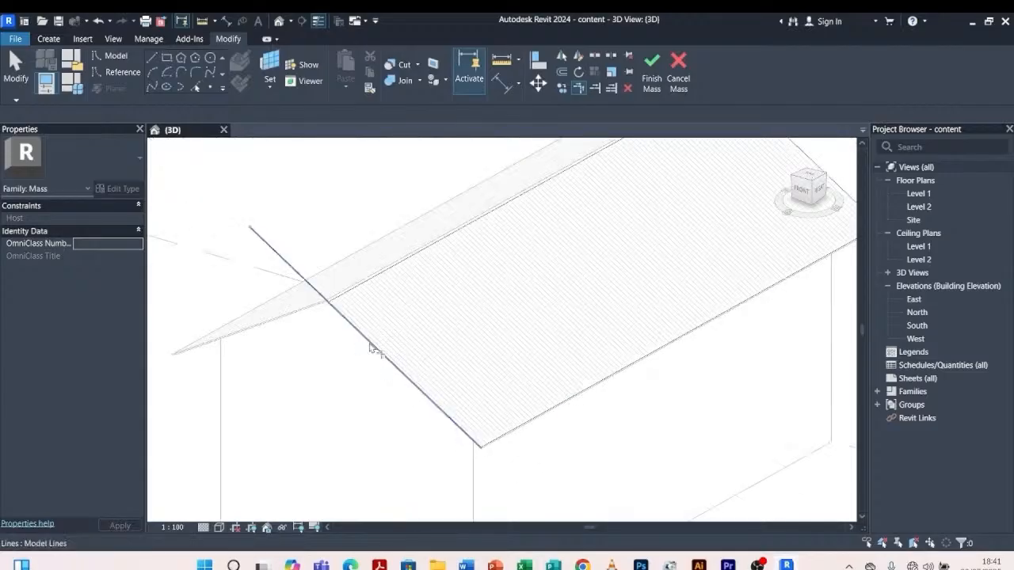
pyautogui.scroll(3, 358, 288)
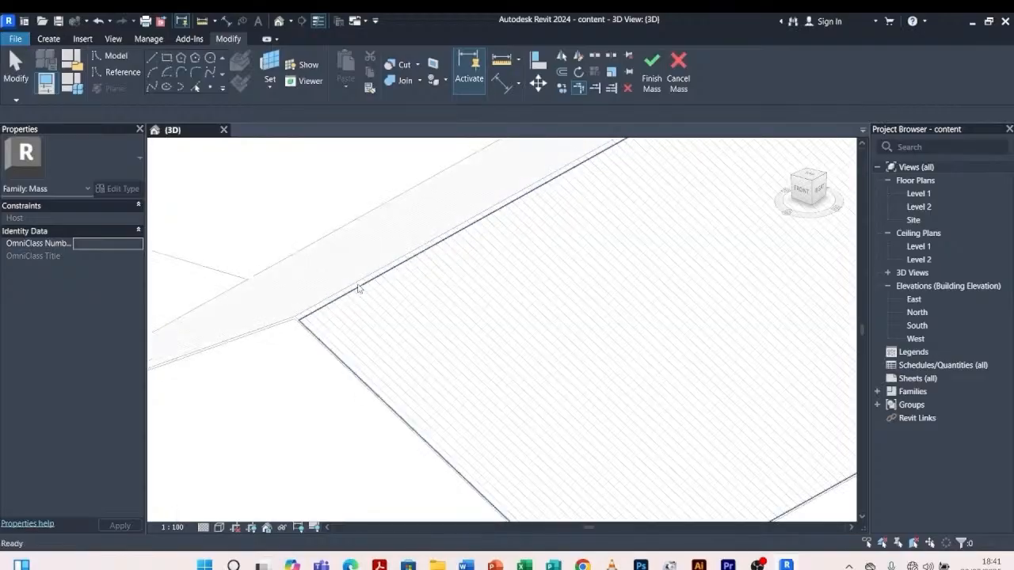
# Select the closed chain of four model lines outlining the roof slope
pyautogui.press('Escape')
pyautogui.press('Tab')
pyautogui.click(358, 287)
pyautogui.scroll(-3, 249, 377)
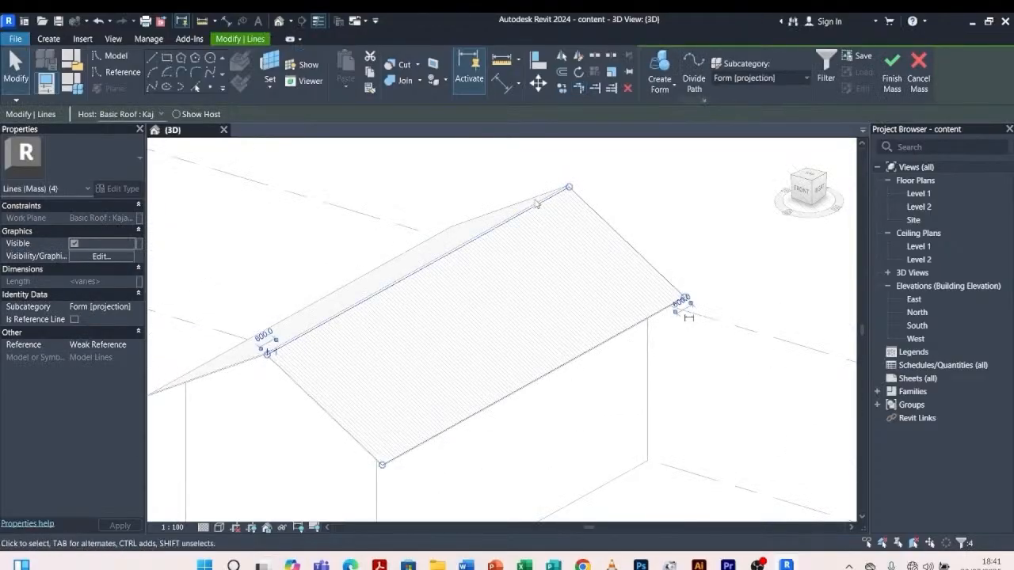
pyautogui.scroll(5, 309, 421)
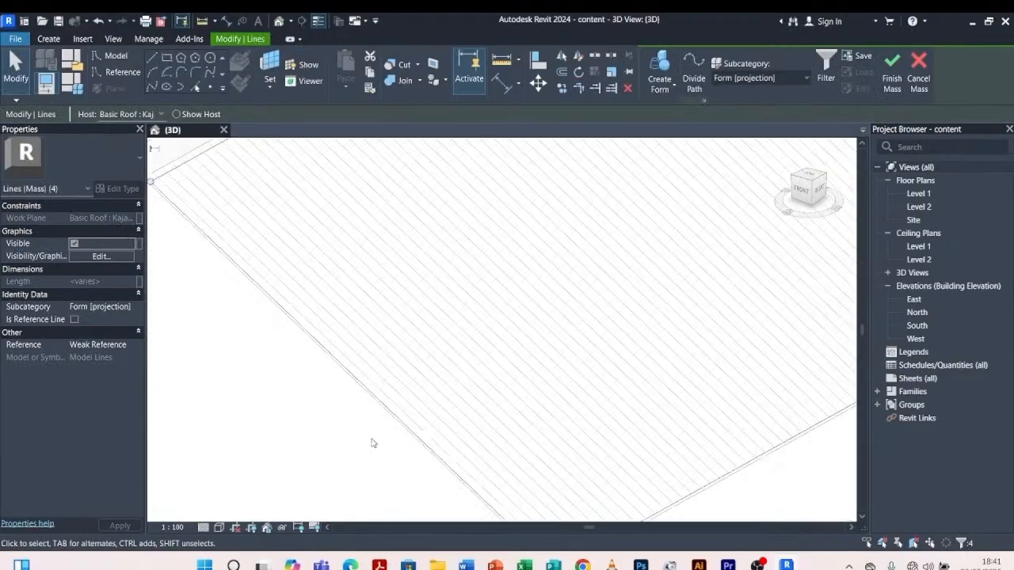
# Create a solid form from the selected loop of model lines outlining the roof slope
pyautogui.scroll(-3, 377, 449)
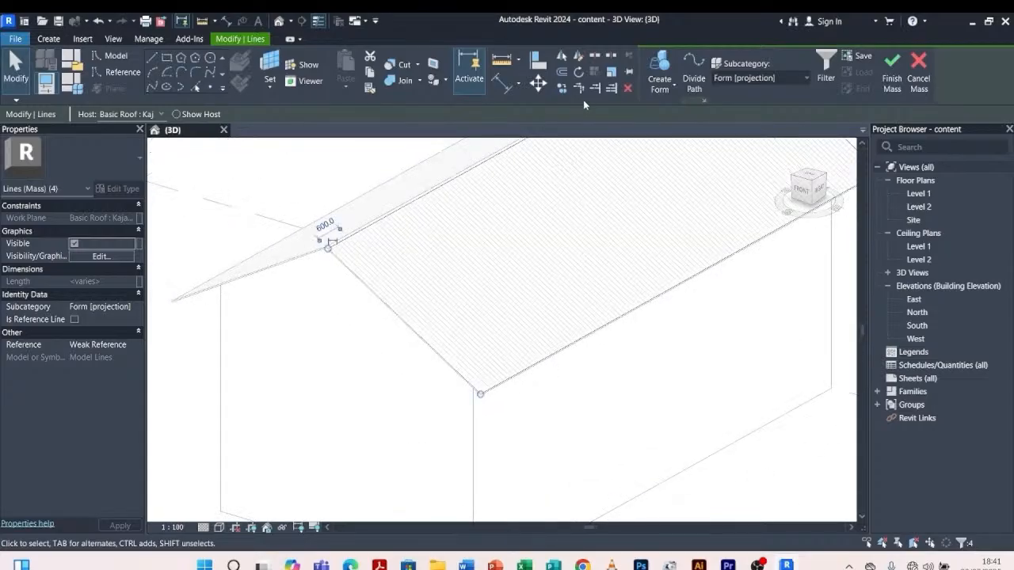
pyautogui.scroll(-2, 471, 261)
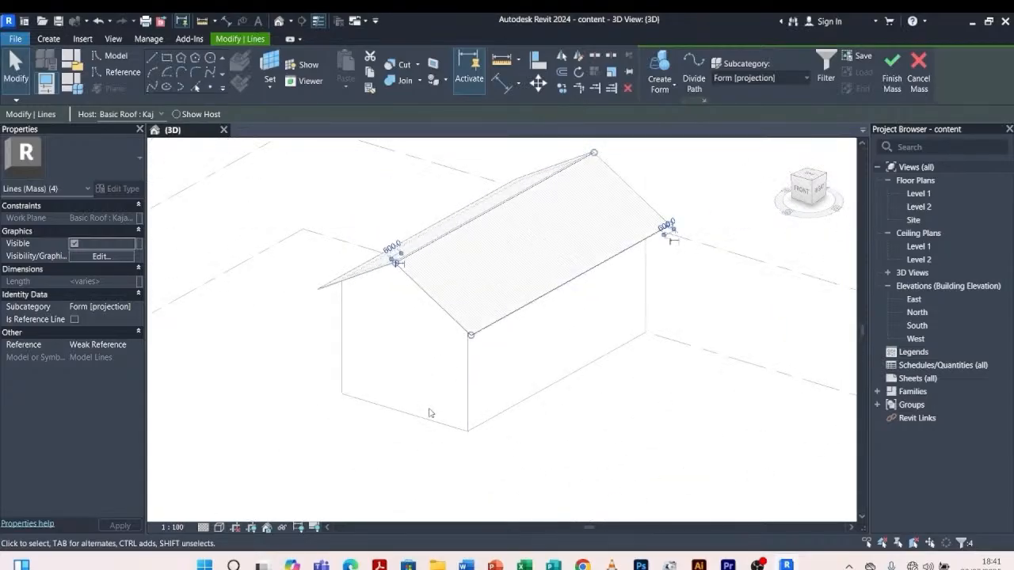
pyautogui.keyDown('shift'); pyautogui.moveTo(430, 413); pyautogui.dragTo(241, 414, button='middle'); pyautogui.keyUp('shift')
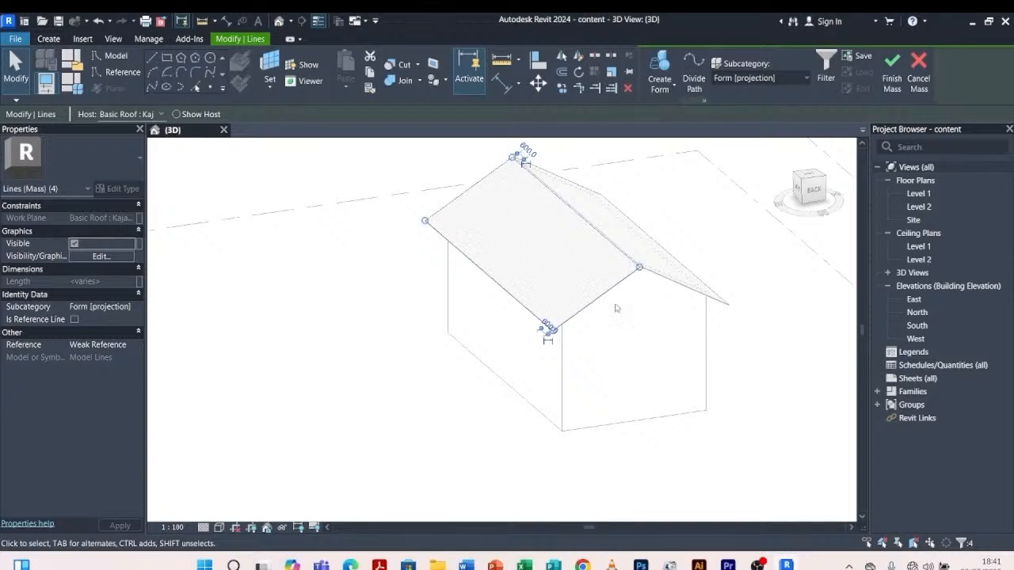
pyautogui.scroll(5, 616, 308)
pyautogui.scroll(1, 355, 479)
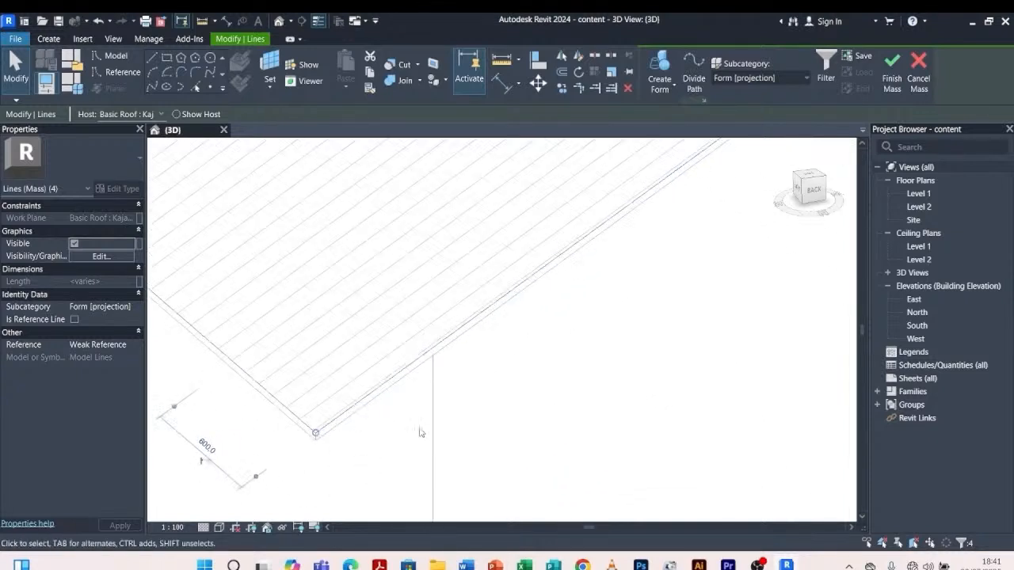
pyautogui.scroll(-3, 408, 428)
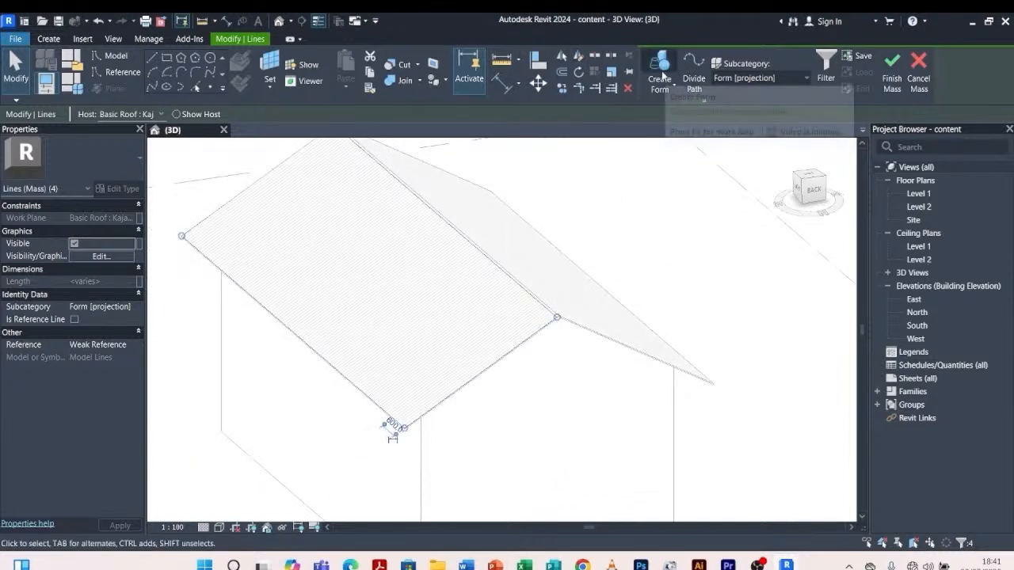
pyautogui.click(662, 74)
pyautogui.scroll(-4, 468, 358)
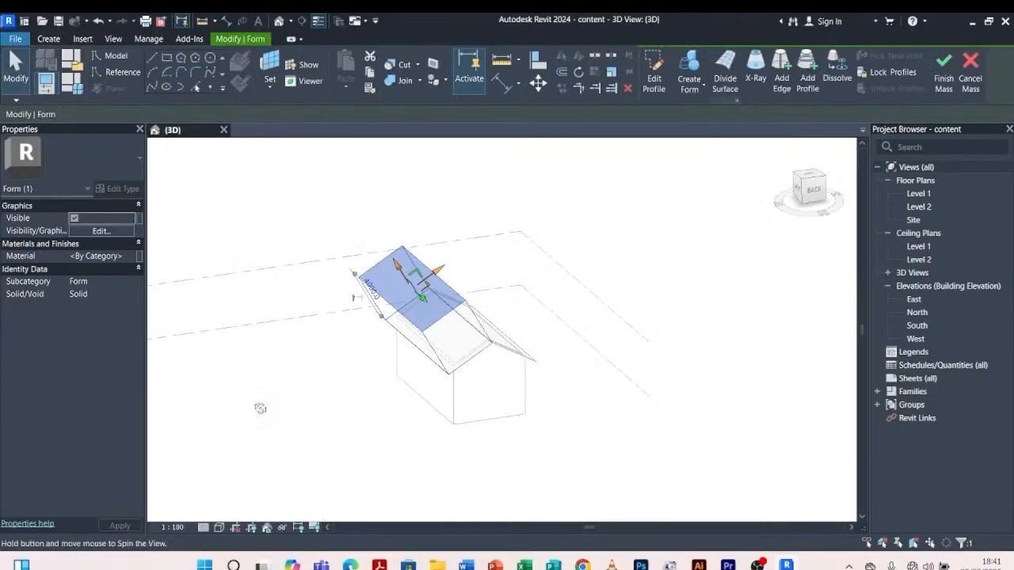
# Set the new form's thickness above the roof slope to 25 mm
pyautogui.keyDown('shift'); pyautogui.moveTo(260, 409); pyautogui.dragTo(414, 315, button='middle'); pyautogui.keyUp('shift')
pyautogui.scroll(5, 336, 324)
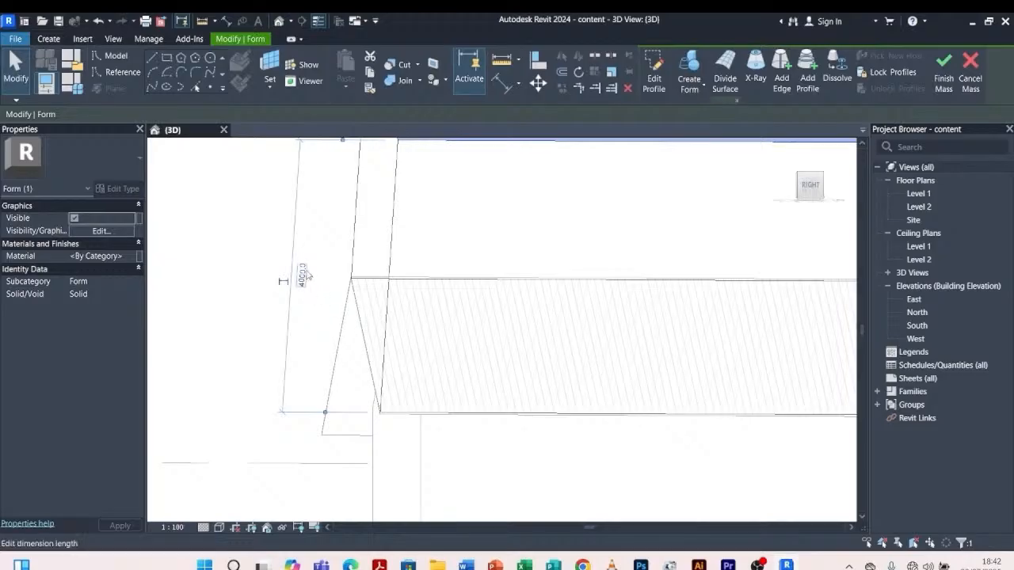
pyautogui.click(304, 275)
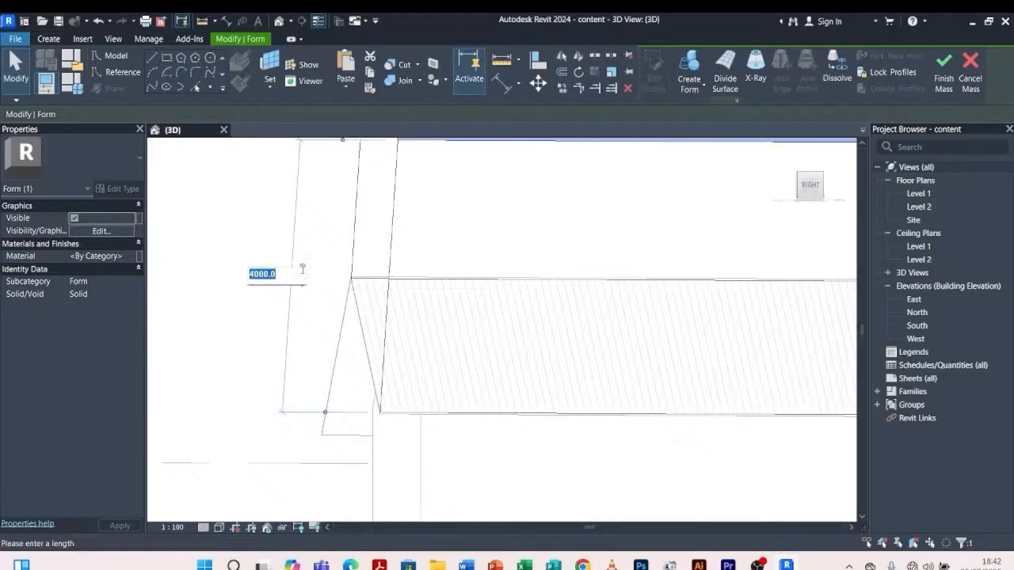
pyautogui.write('20')
pyautogui.press('Return')
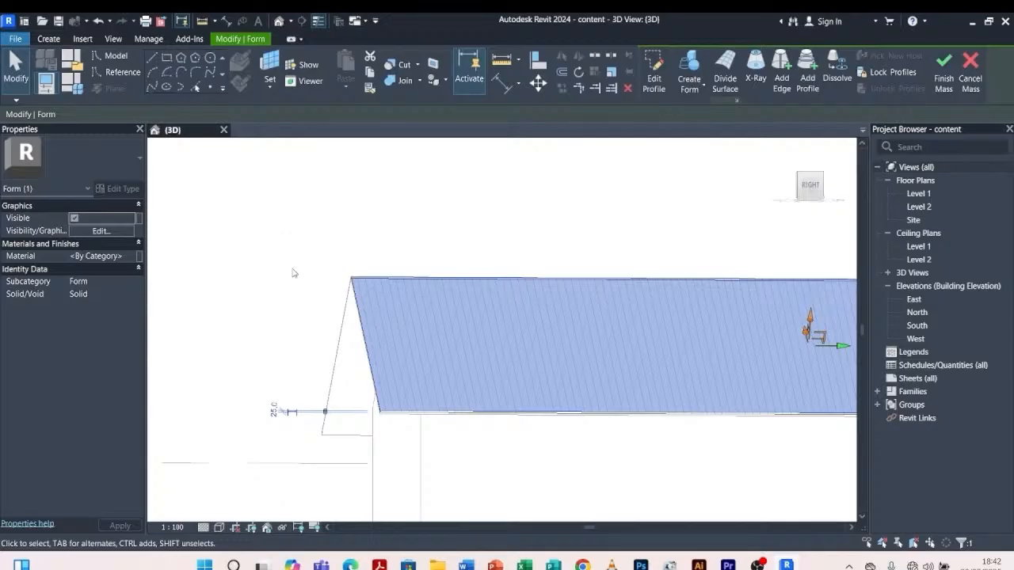
# Divide the upper surface of the thin roof form into a UV grid
pyautogui.scroll(-3, 305, 312)
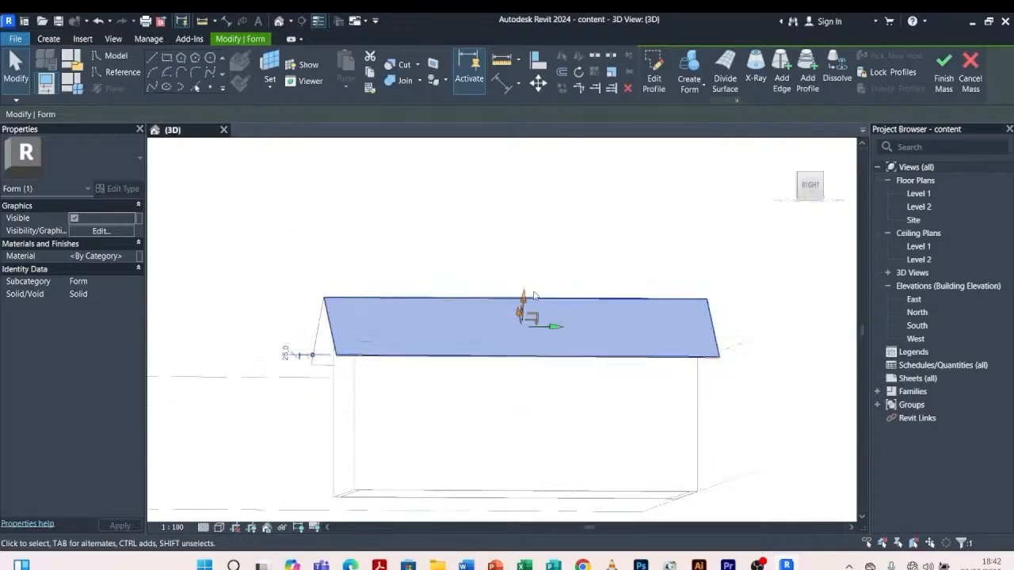
pyautogui.click(734, 73)
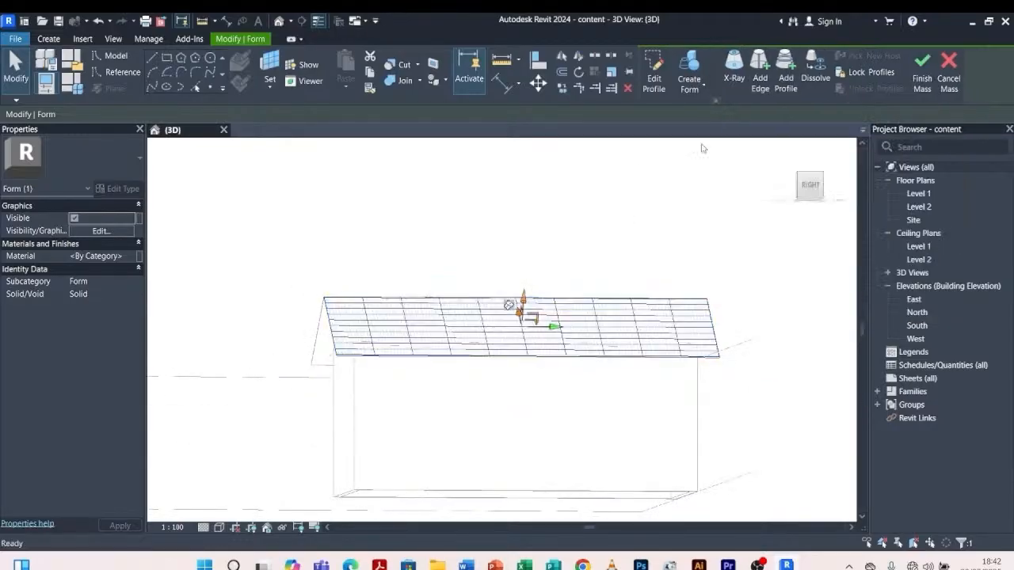
pyautogui.scroll(3, 523, 313)
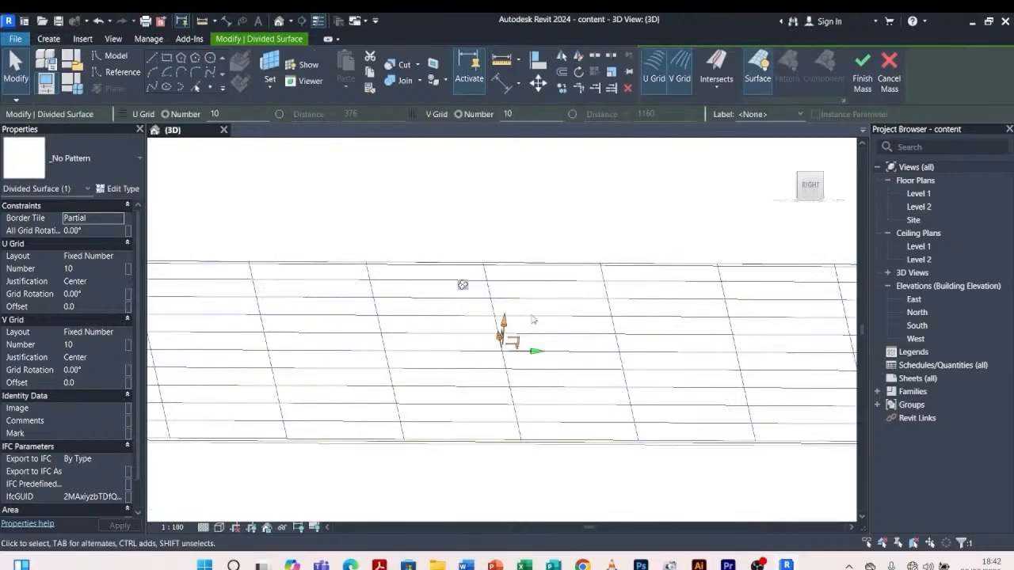
pyautogui.scroll(-2, 537, 294)
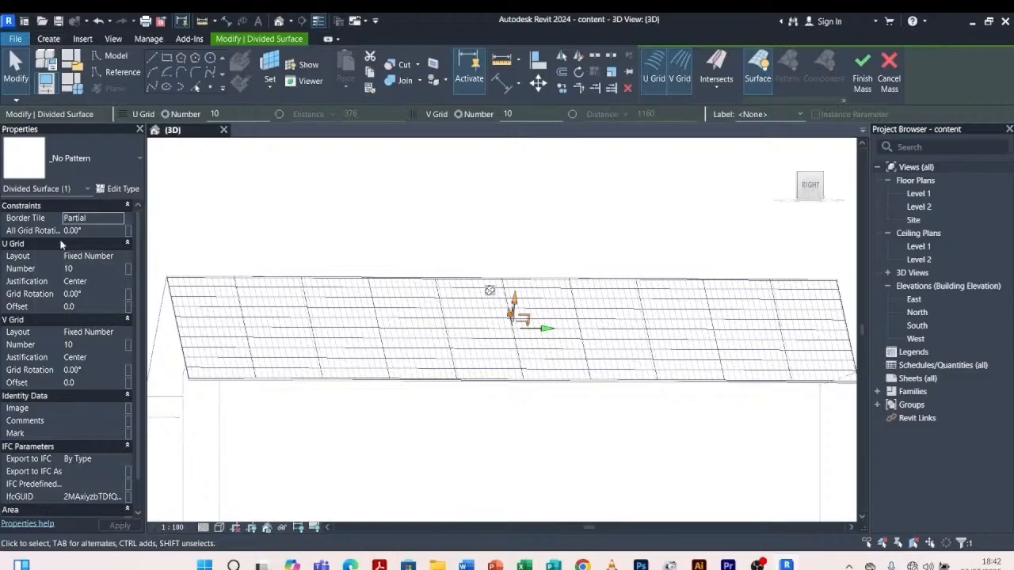
# Set the divided surface's U grid to a fixed distance of 300 mm with Beginning justification
pyautogui.click(120, 257)
pyautogui.click(120, 258)
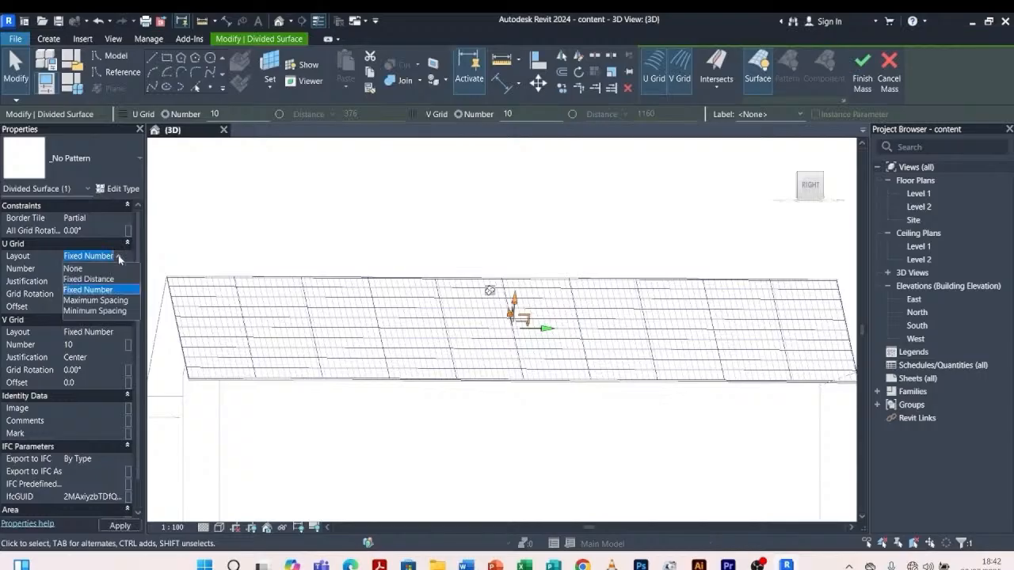
pyautogui.click(106, 280)
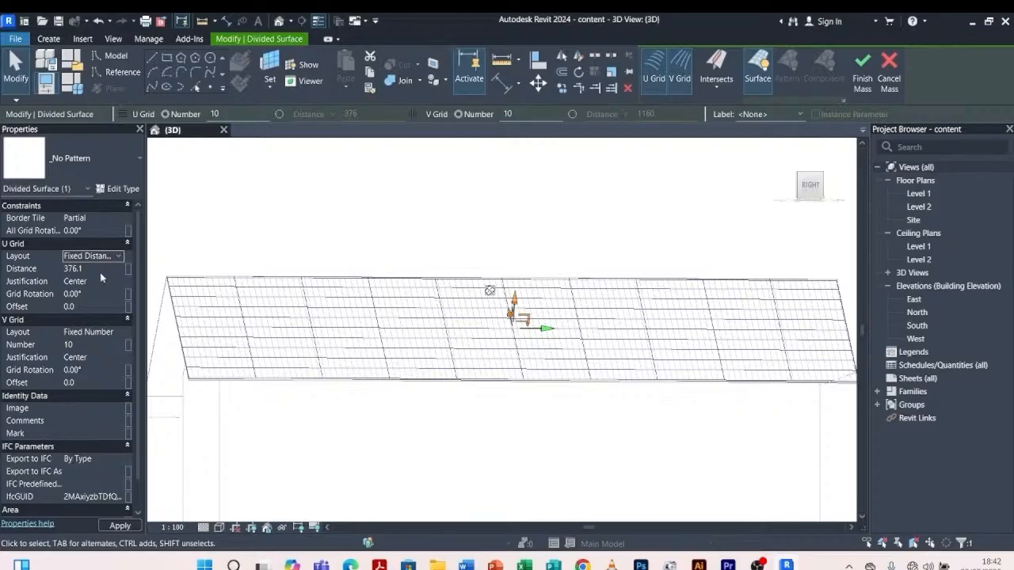
pyautogui.click(96, 269)
pyautogui.write('300')
pyautogui.press('Return')
pyautogui.click(110, 282)
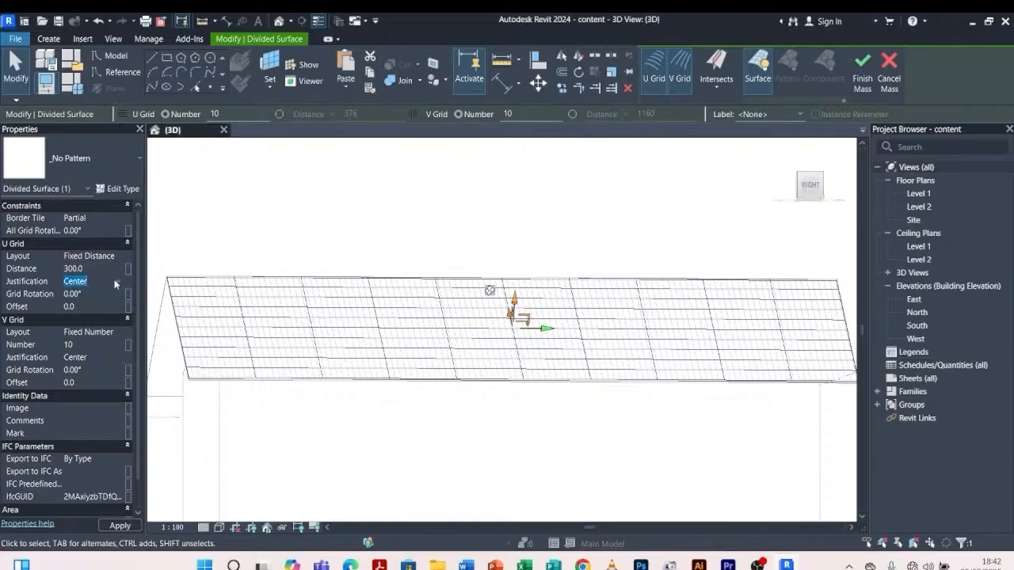
pyautogui.click(116, 284)
pyautogui.click(87, 293)
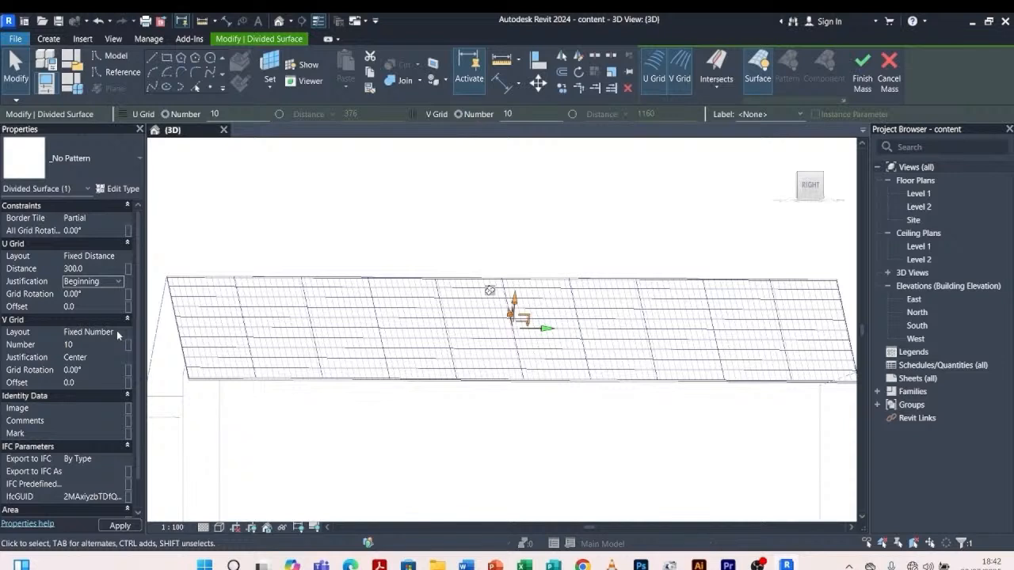
# Set the divided surface's V grid to a fixed distance of 300 mm with End justification
pyautogui.click(118, 333)
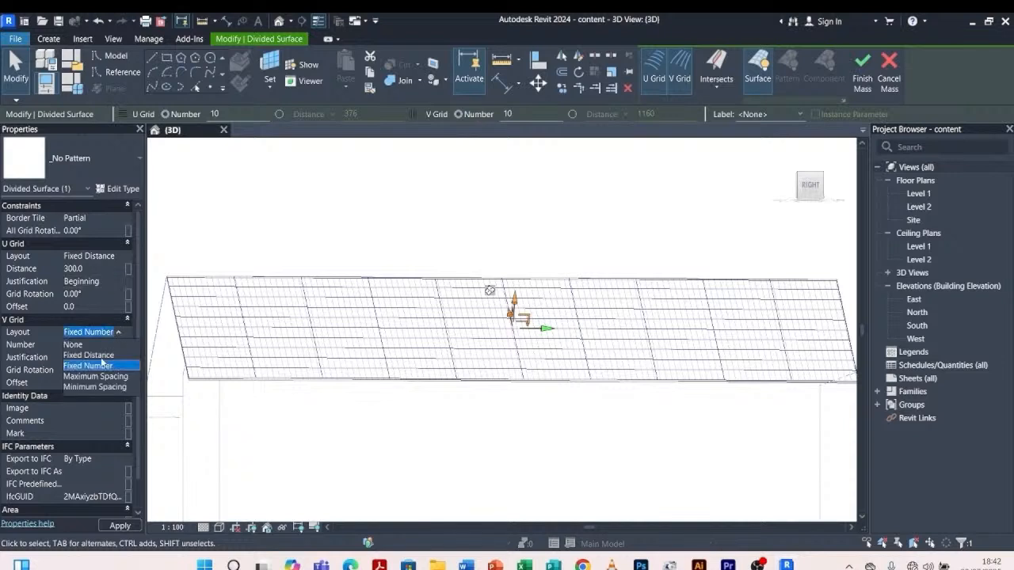
pyautogui.click(101, 355)
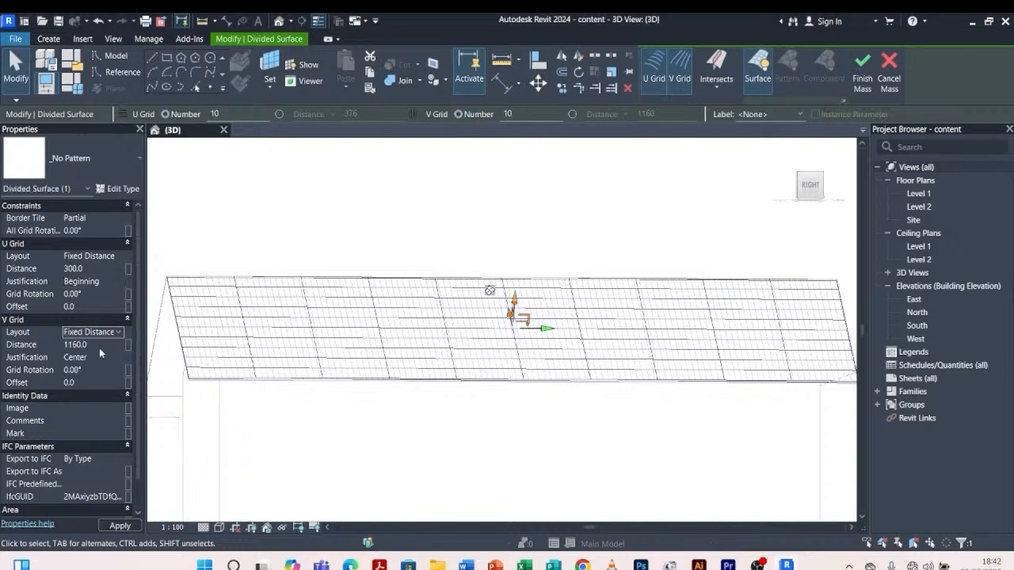
pyautogui.click(97, 343)
pyautogui.write('300')
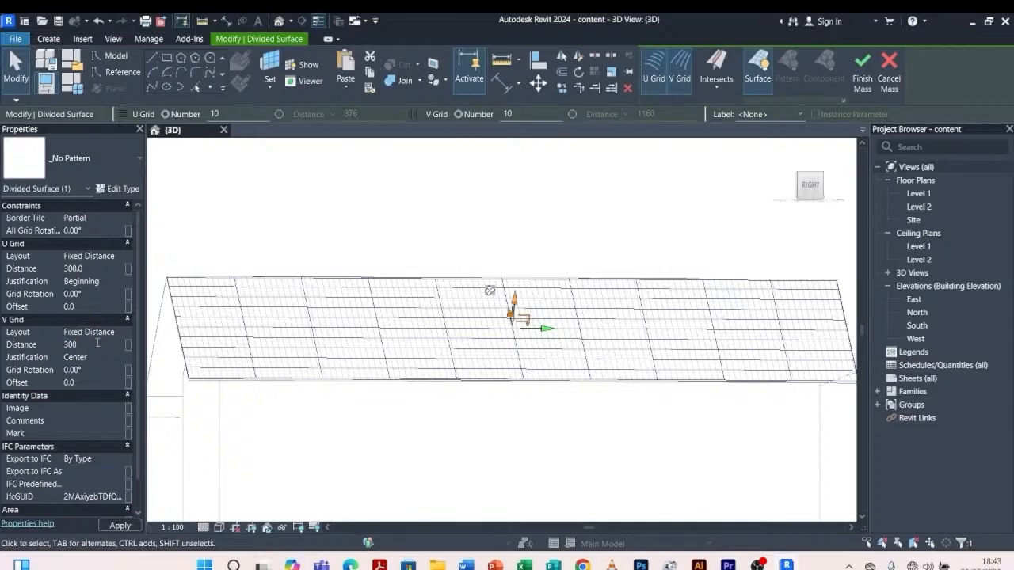
pyautogui.press('Return')
pyautogui.click(112, 360)
pyautogui.click(118, 359)
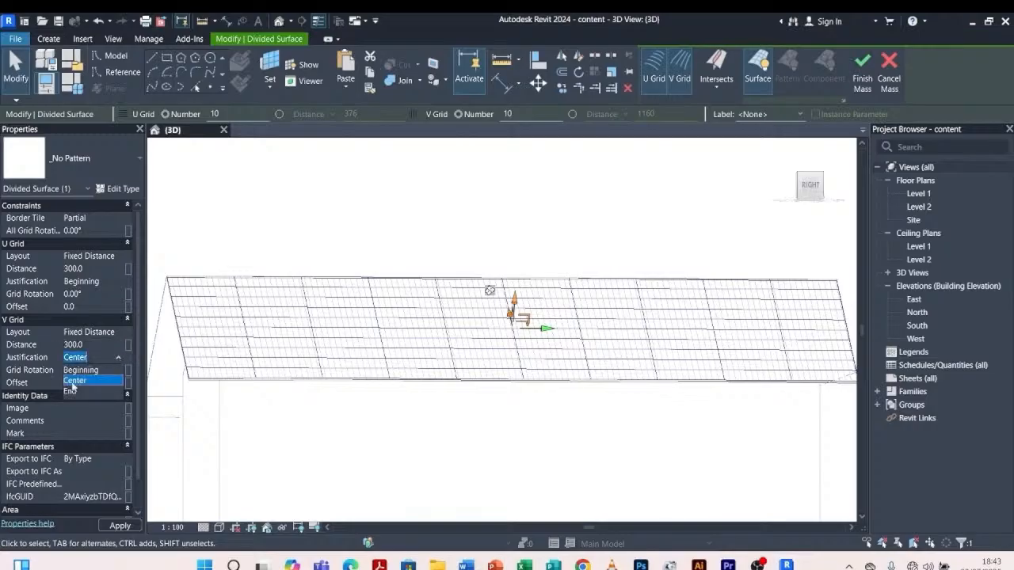
pyautogui.click(70, 392)
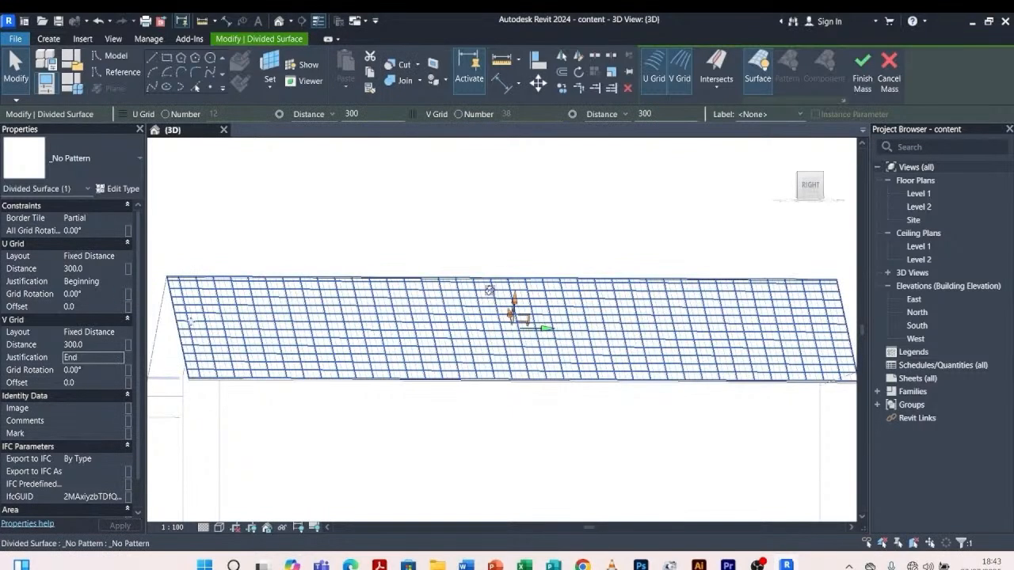
# Apply the Clay tile component of the Rectangle pattern to the divided surface
pyautogui.scroll(-3, 400, 302)
pyautogui.scroll(6, 264, 318)
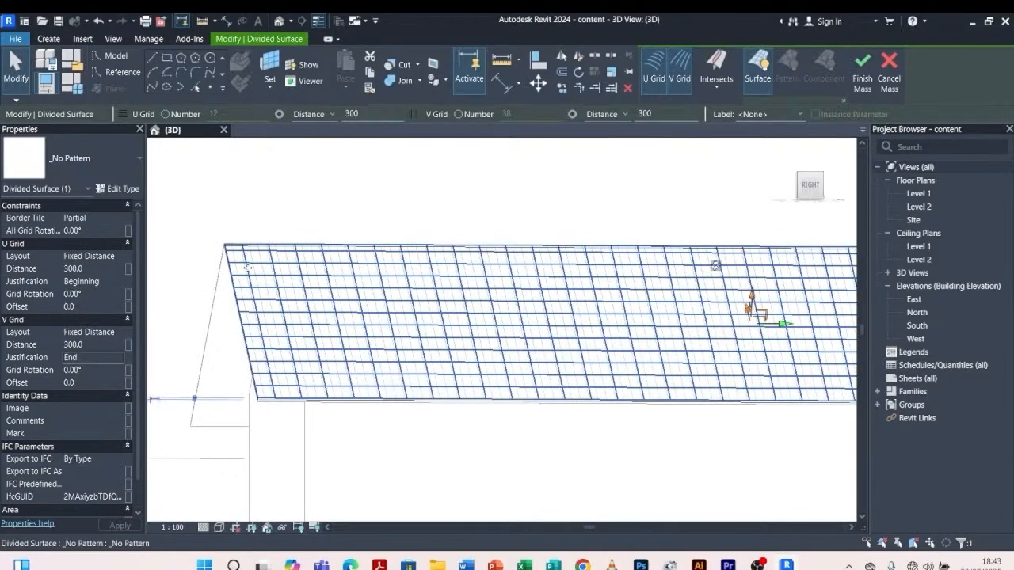
pyautogui.click(131, 157)
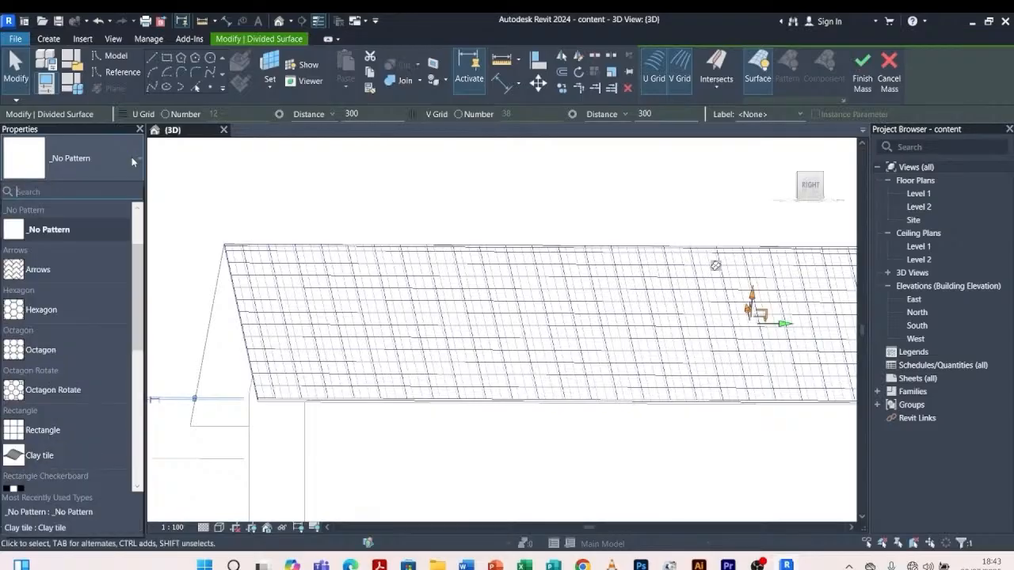
pyautogui.click(50, 457)
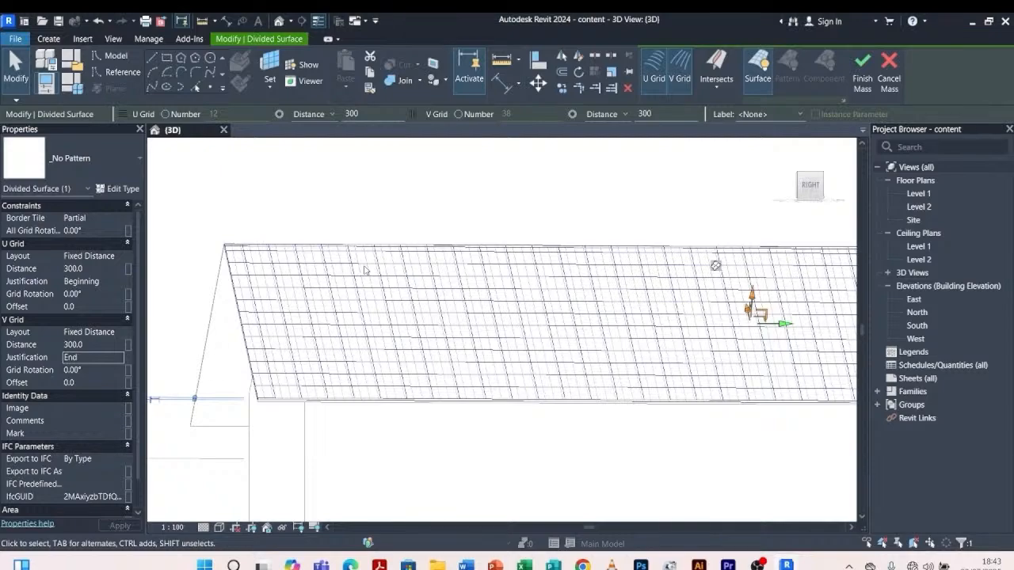
pyautogui.scroll(5, 359, 325)
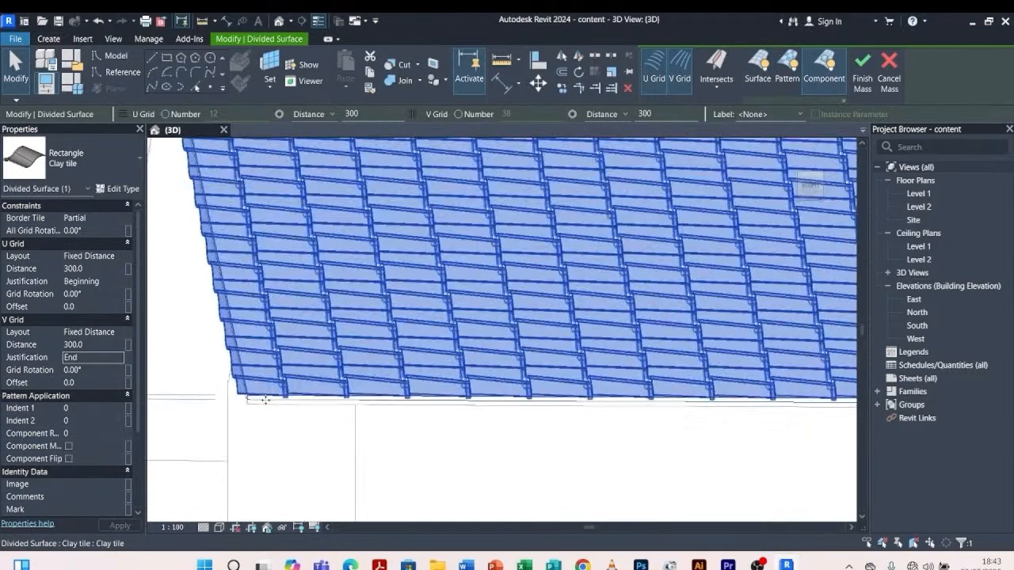
pyautogui.scroll(-8, 358, 325)
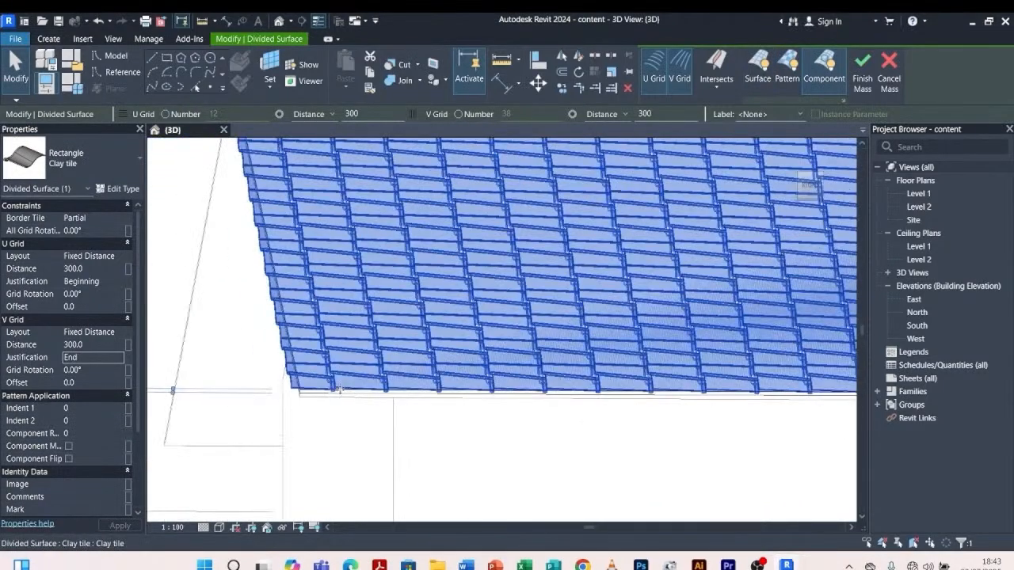
# Set the rotation of all grids on the tiled surface to 90°
pyautogui.keyDown('shift'); pyautogui.moveTo(418, 246); pyautogui.dragTo(511, 285, button='middle'); pyautogui.keyUp('shift')
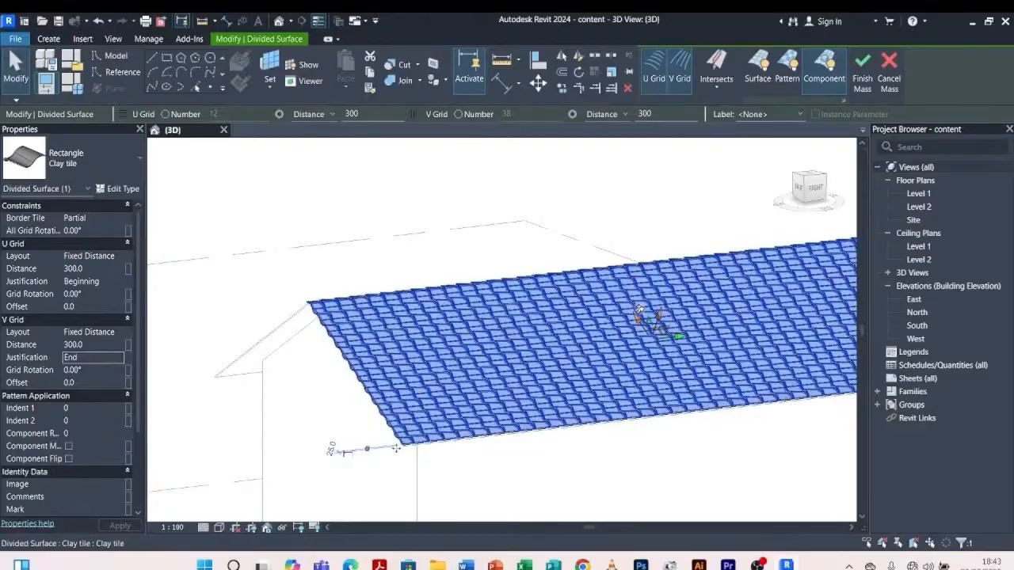
pyautogui.scroll(5, 428, 435)
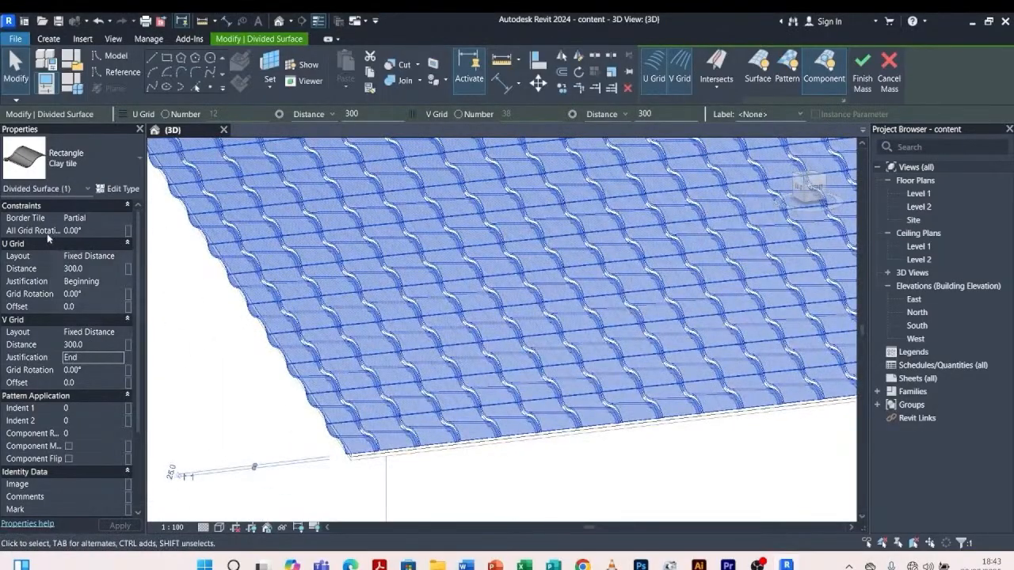
pyautogui.click(90, 229)
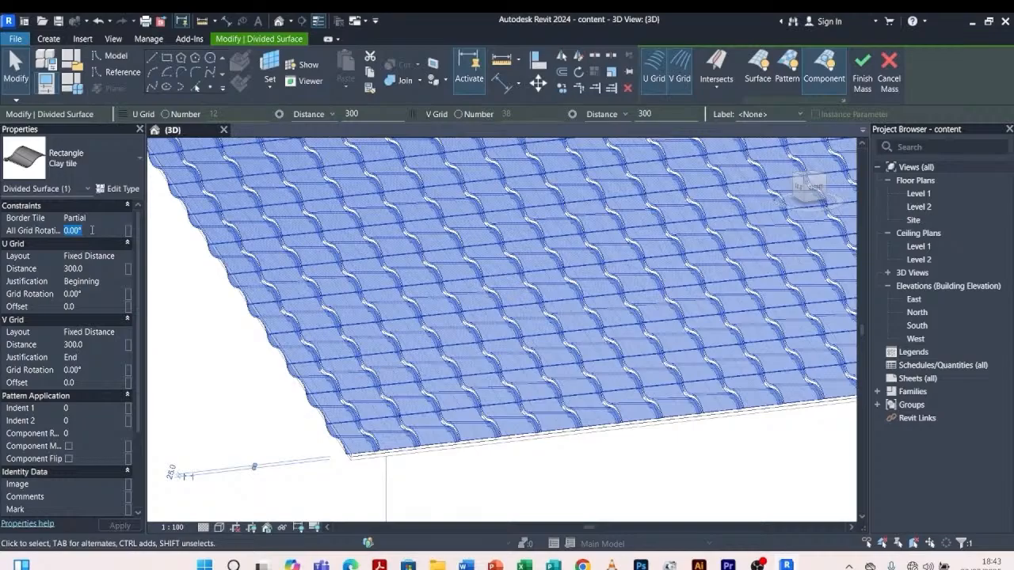
pyautogui.write('90')
pyautogui.press('Return')
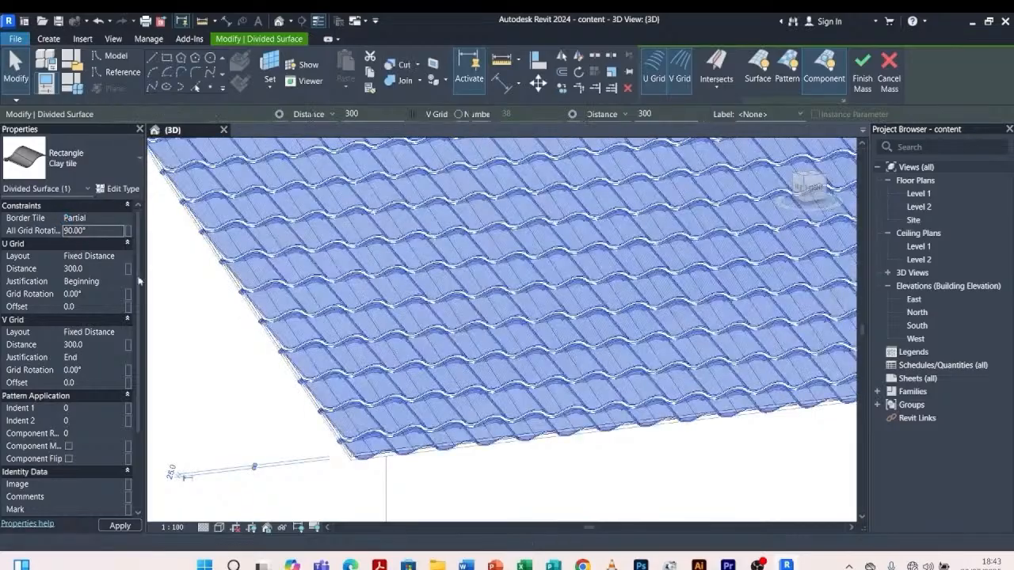
# Check the tiles along the roof slope's edges and finish the in-place mass
pyautogui.scroll(5, 294, 325)
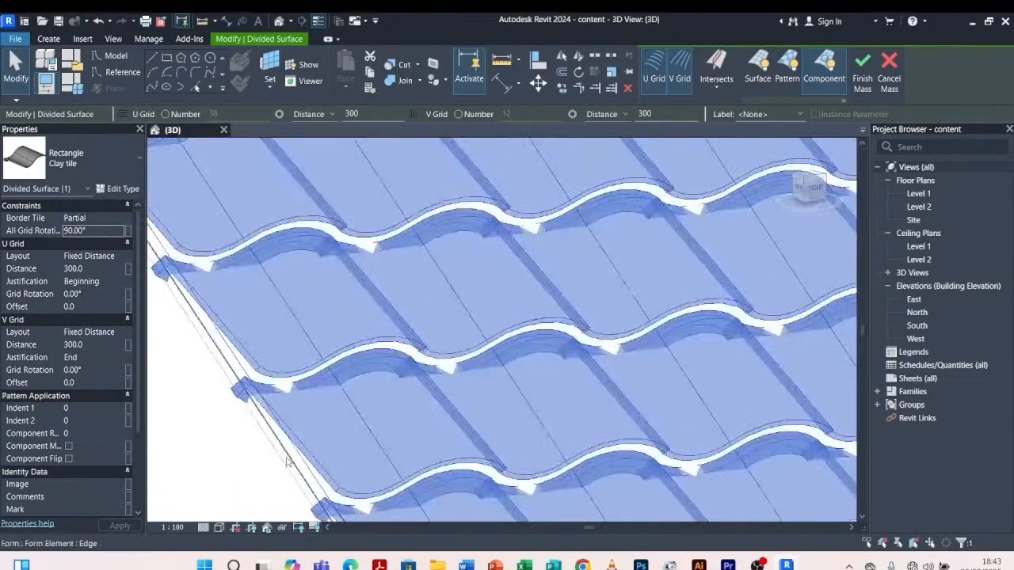
pyautogui.scroll(-4, 313, 279)
pyautogui.scroll(-6, 313, 279)
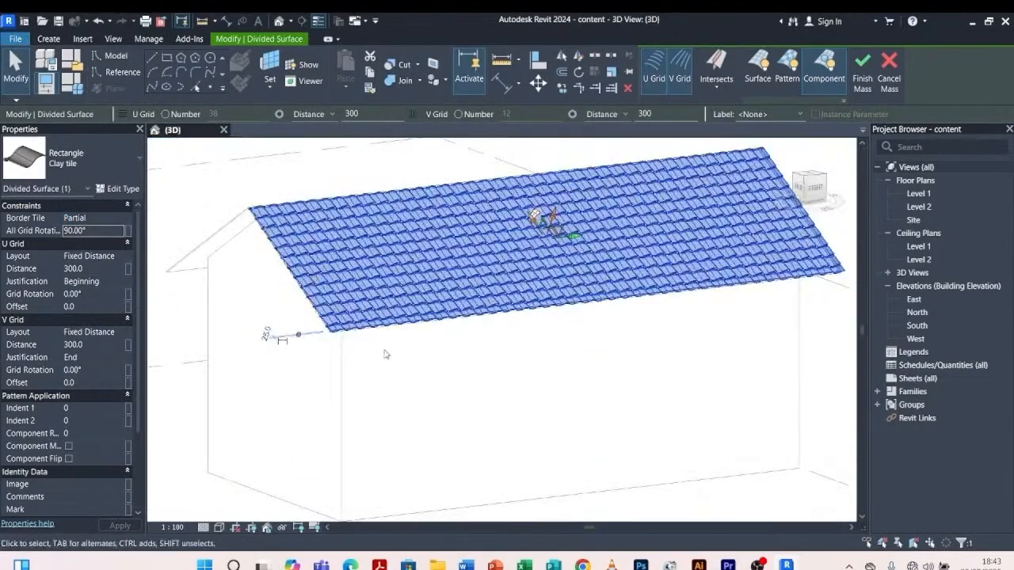
pyautogui.keyDown('shift'); pyautogui.moveTo(264, 386); pyautogui.dragTo(324, 382, button='middle'); pyautogui.keyUp('shift')
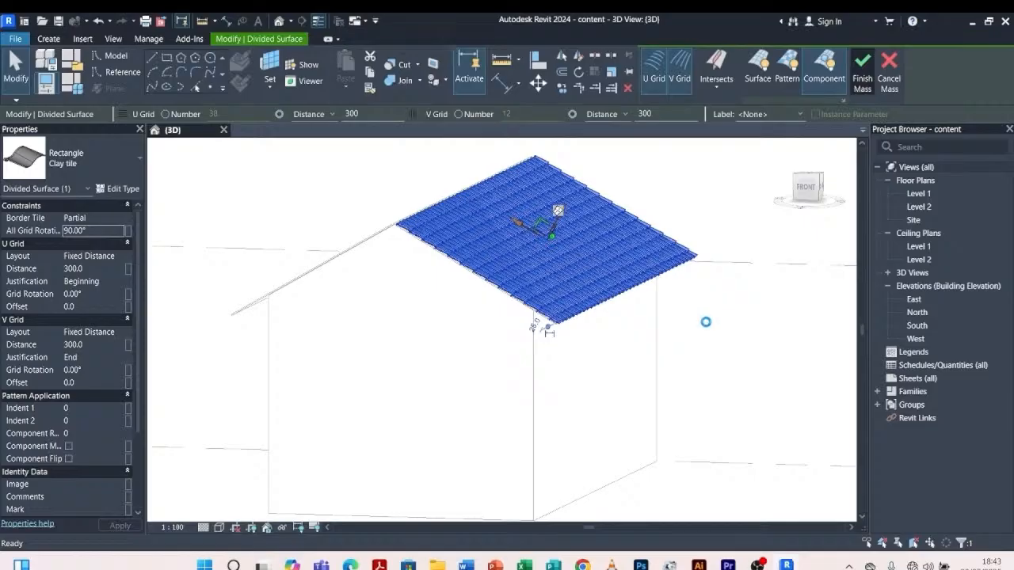
pyautogui.scroll(5, 625, 313)
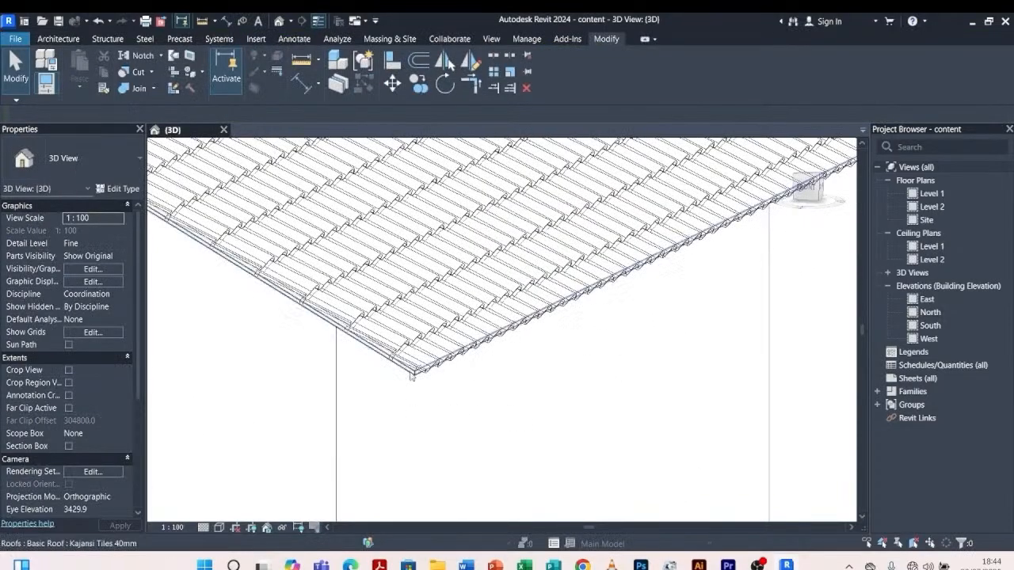
# Start an in-place mass named Mass 2 for the untiled roof slope
pyautogui.scroll(-5, 459, 404)
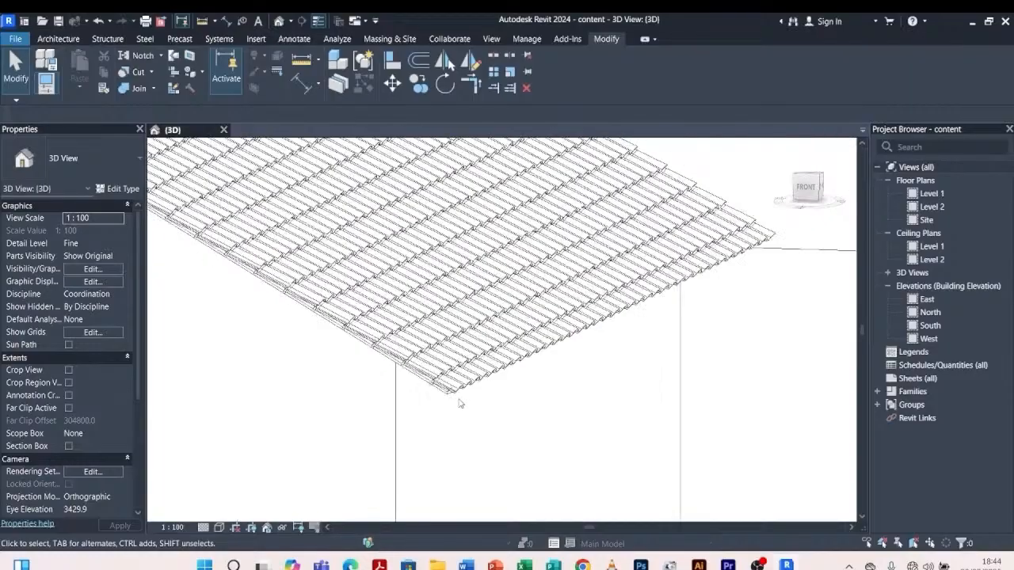
pyautogui.keyDown('shift'); pyautogui.moveTo(710, 391); pyautogui.dragTo(507, 404, button='middle'); pyautogui.keyUp('shift')
pyautogui.scroll(-2, 409, 247)
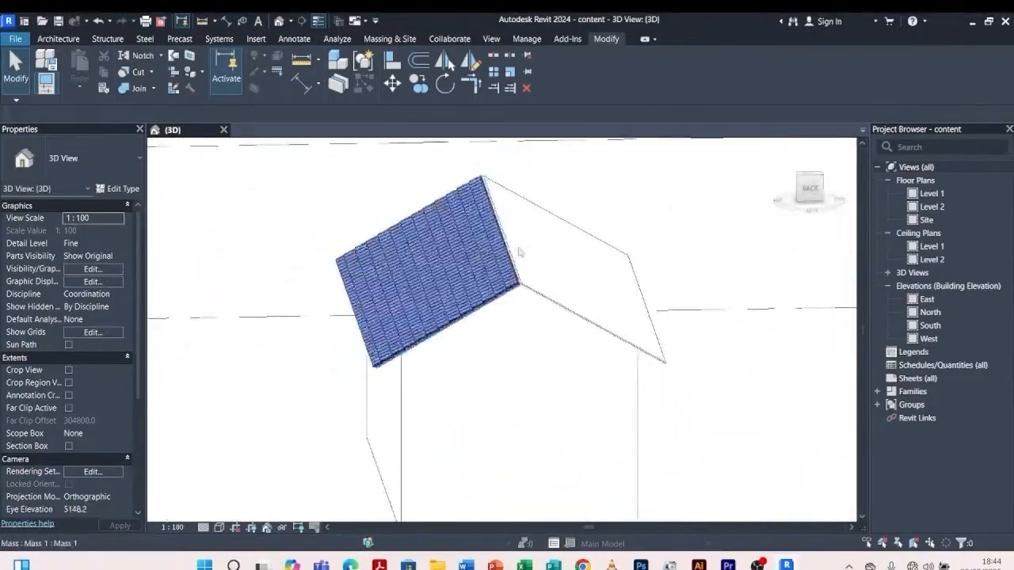
pyautogui.keyDown('shift'); pyautogui.moveTo(704, 242); pyautogui.dragTo(661, 258, button='middle'); pyautogui.keyUp('shift')
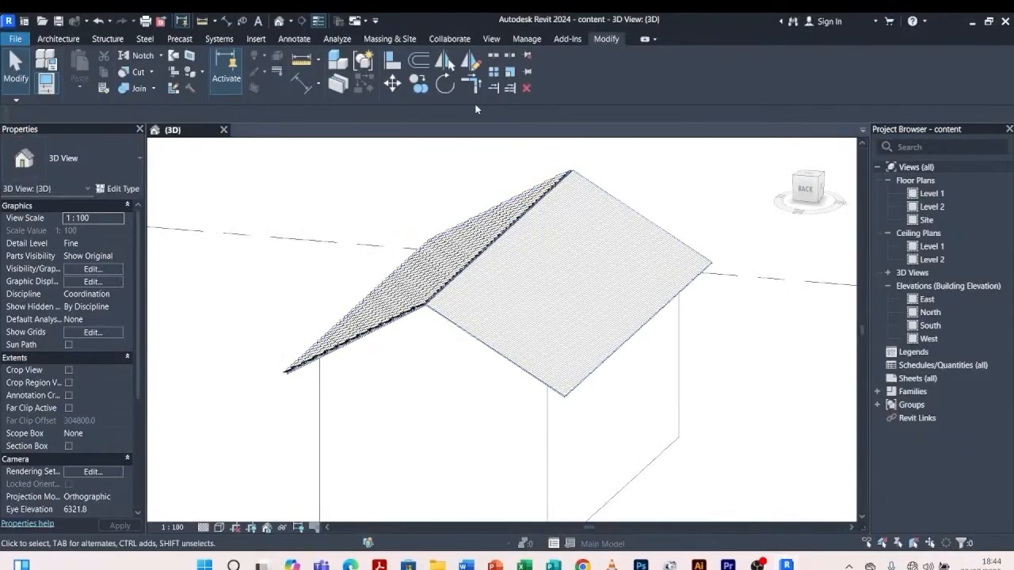
pyautogui.click(377, 39)
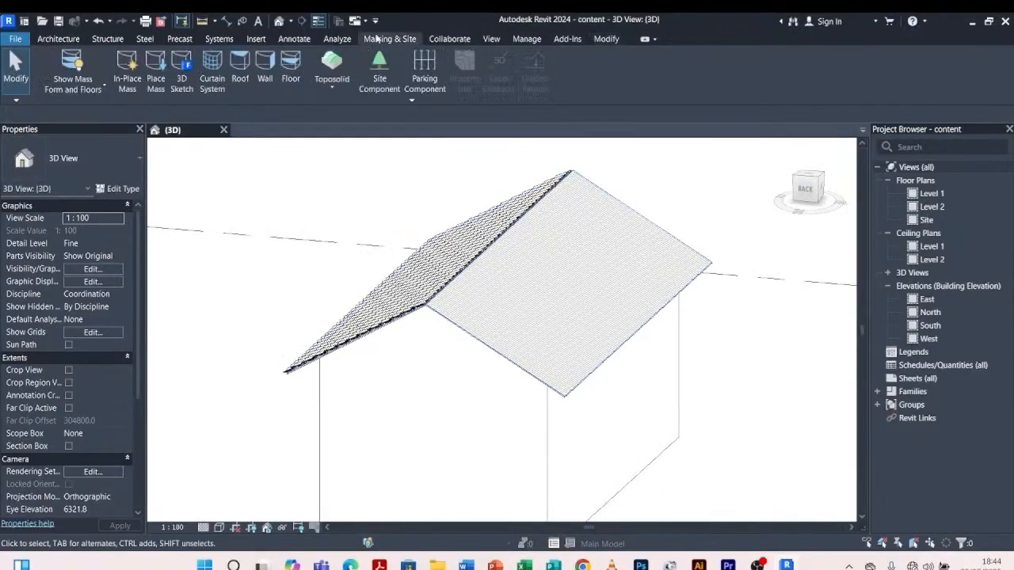
pyautogui.click(129, 76)
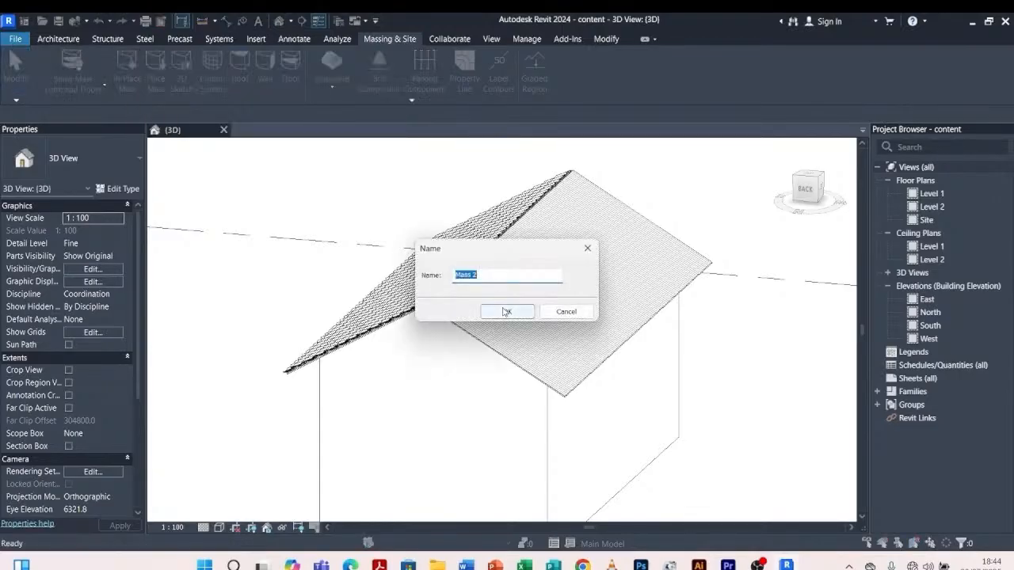
pyautogui.click(507, 312)
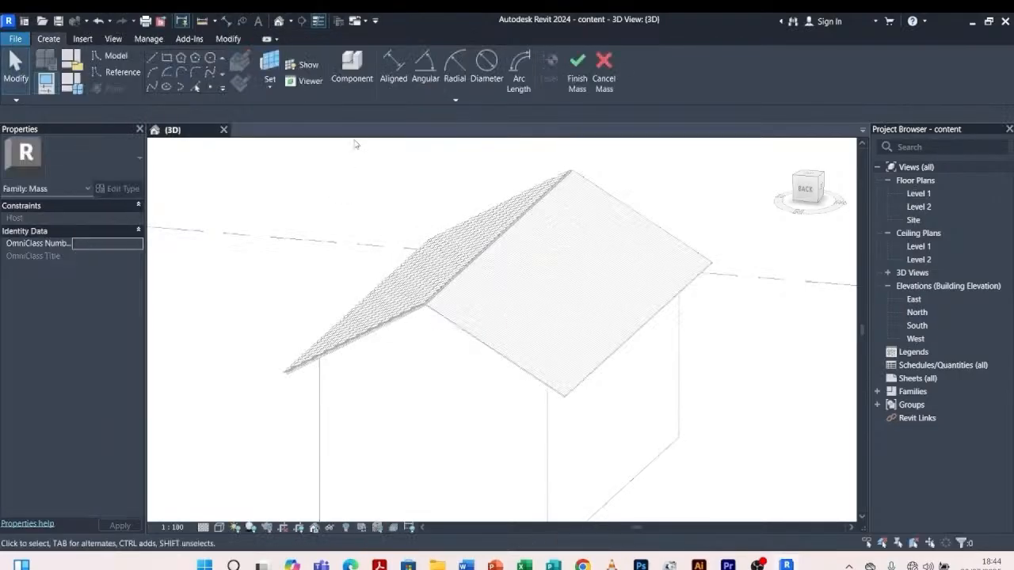
# Set the untiled slope's top face of the Kajansi Tiles 40mm roof as the work plane
pyautogui.click(270, 75)
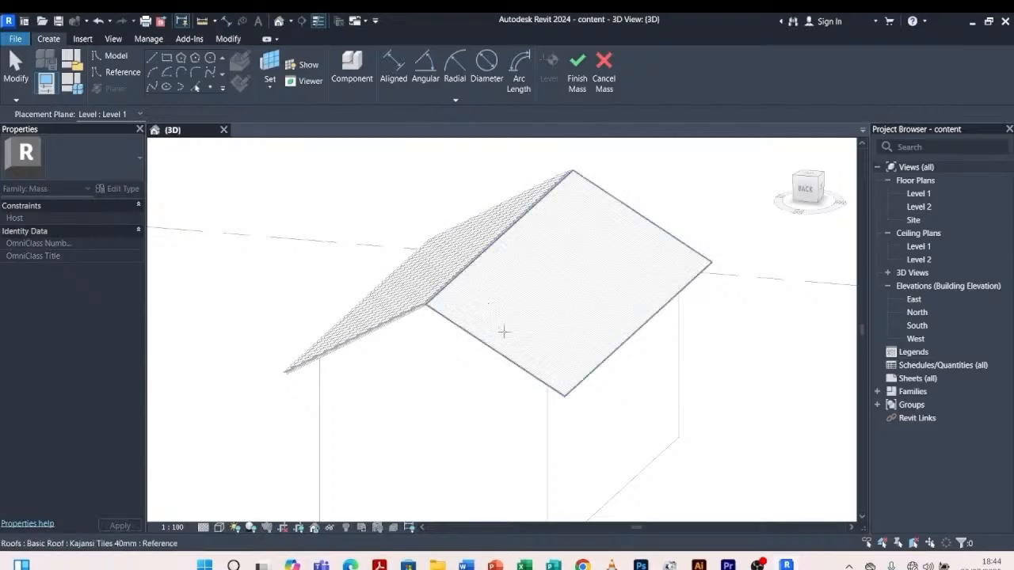
pyautogui.scroll(6, 554, 372)
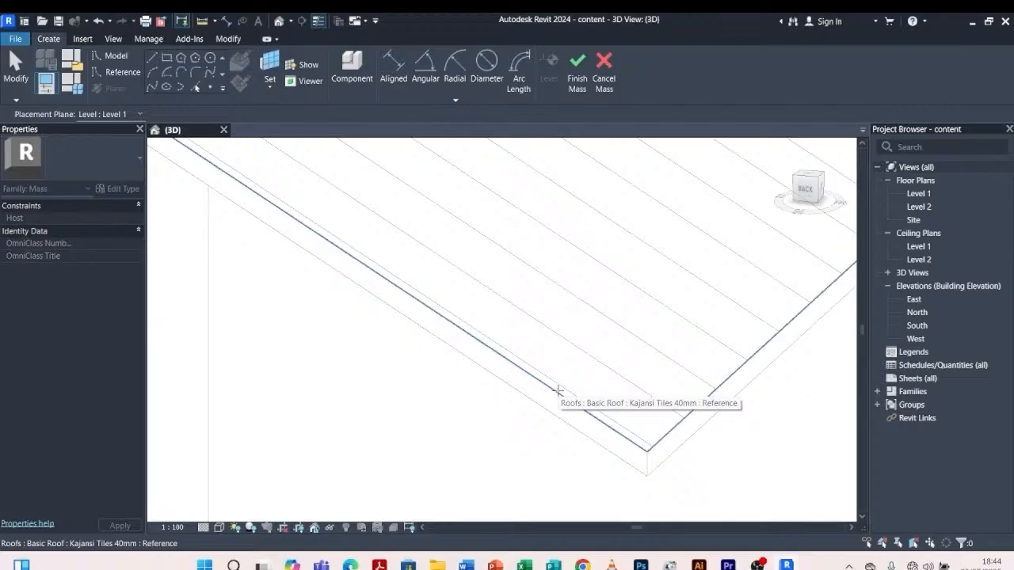
pyautogui.press('Escape')
pyautogui.scroll(-5, 487, 396)
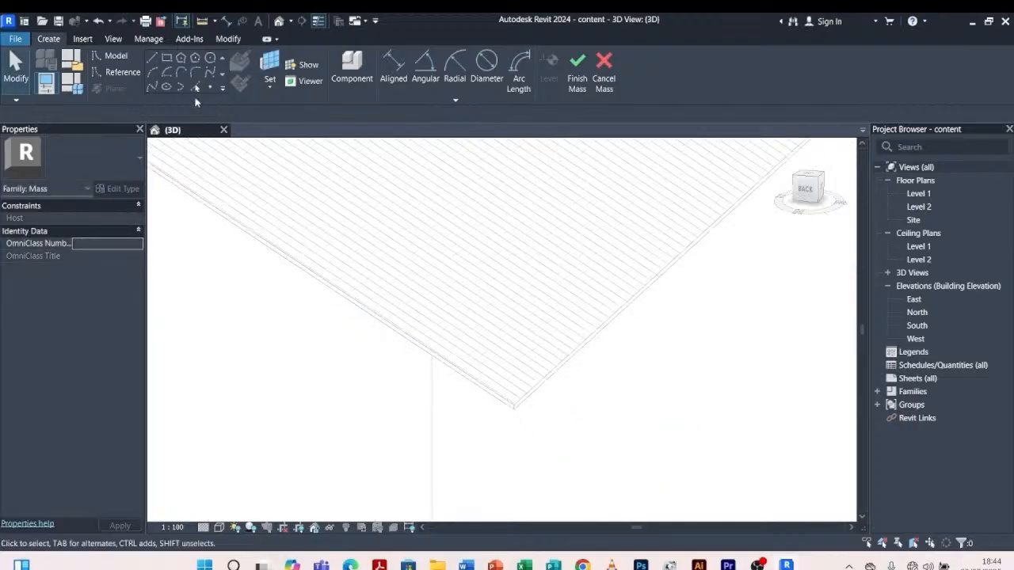
# Trace the back gable edge of the untiled slope as a model line with Pick Lines
pyautogui.press('l')
pyautogui.press('i')
pyautogui.scroll(3, 522, 396)
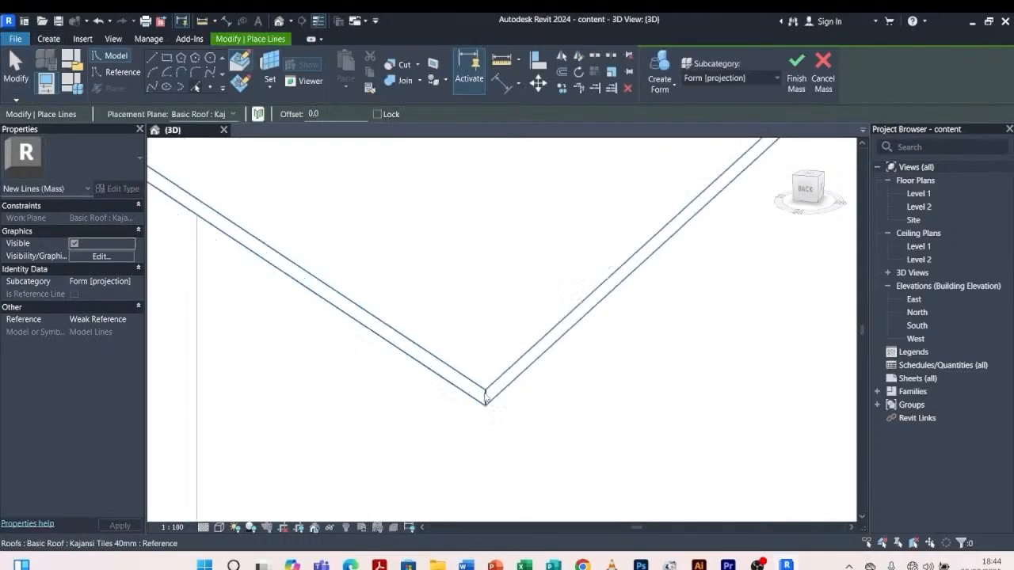
pyautogui.scroll(2, 519, 361)
pyautogui.press('p')
pyautogui.press('l')
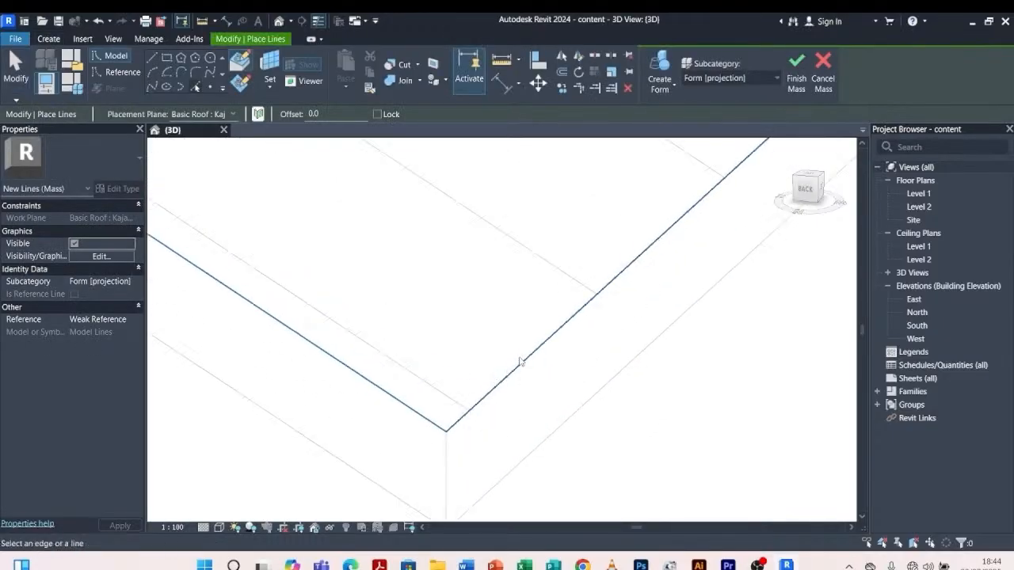
pyautogui.scroll(2, 404, 419)
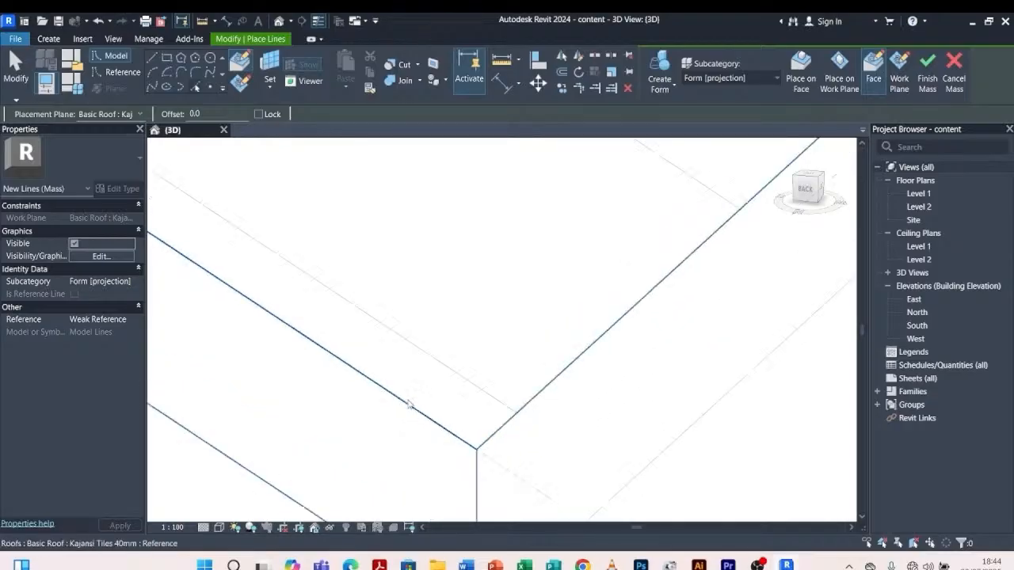
pyautogui.scroll(-4, 453, 413)
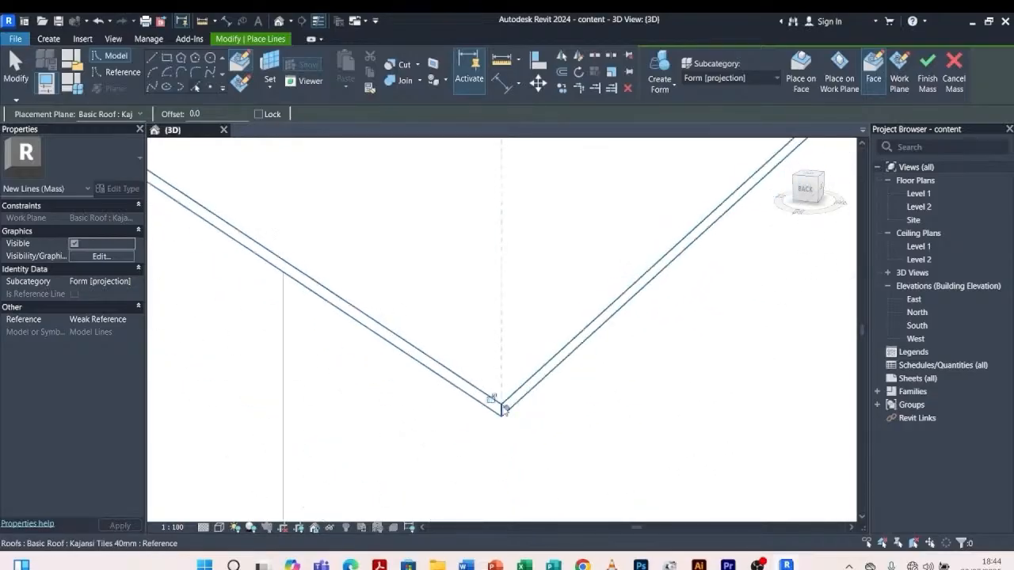
pyautogui.scroll(-3, 504, 409)
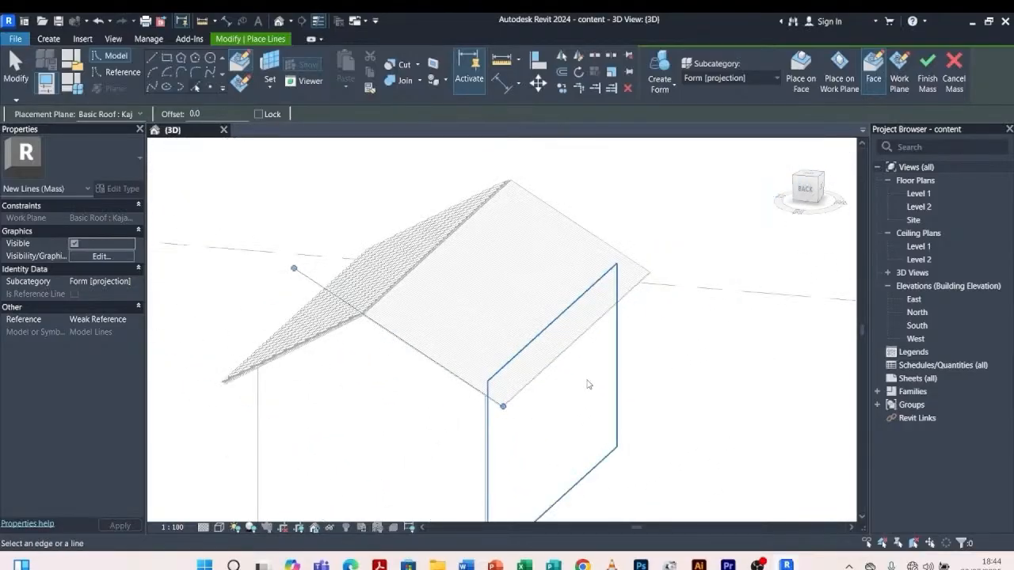
# Trace the front gable edge and the eave edge of the untiled slope as model lines with zero offset
pyautogui.keyDown('shift'); pyautogui.moveTo(587, 384); pyautogui.dragTo(308, 333, button='middle'); pyautogui.keyUp('shift')
pyautogui.scroll(-3, 308, 332)
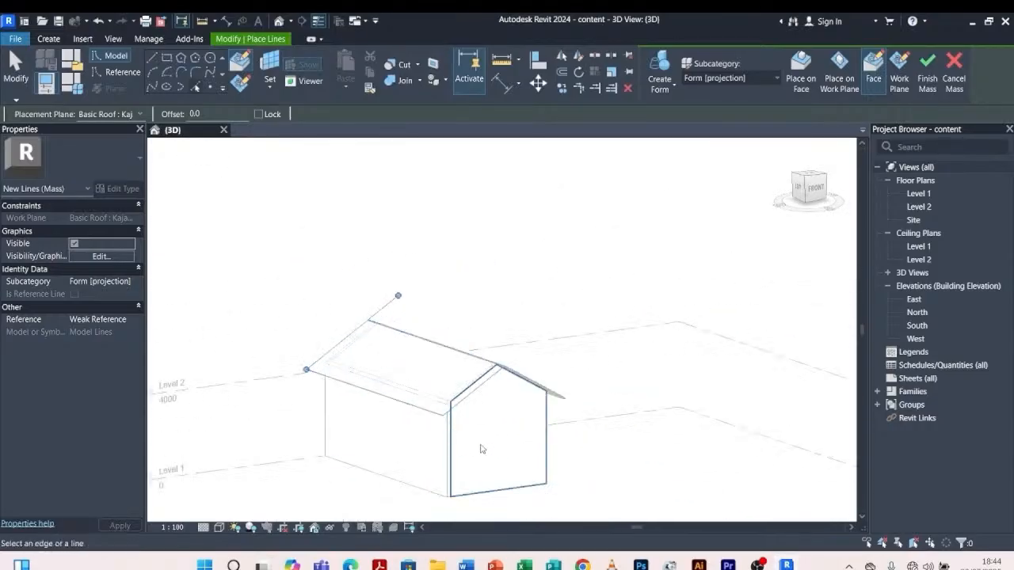
pyautogui.scroll(8, 481, 449)
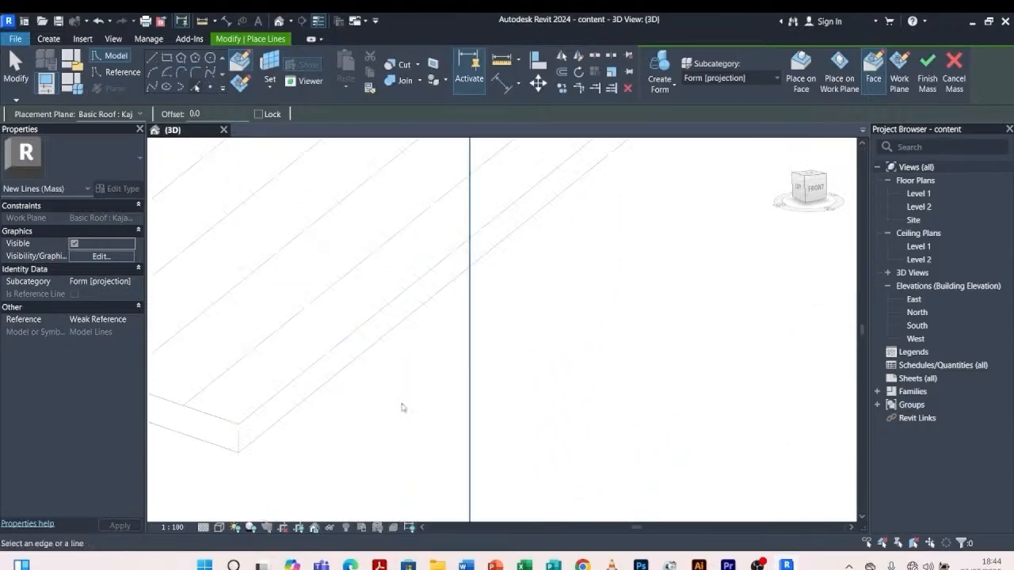
pyautogui.scroll(-3, 611, 373)
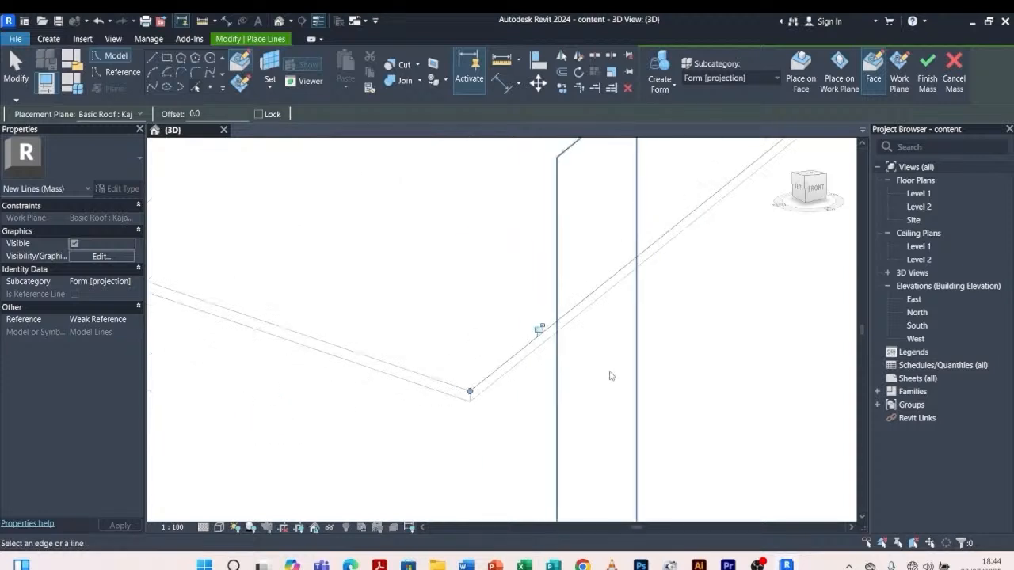
pyautogui.scroll(5, 523, 388)
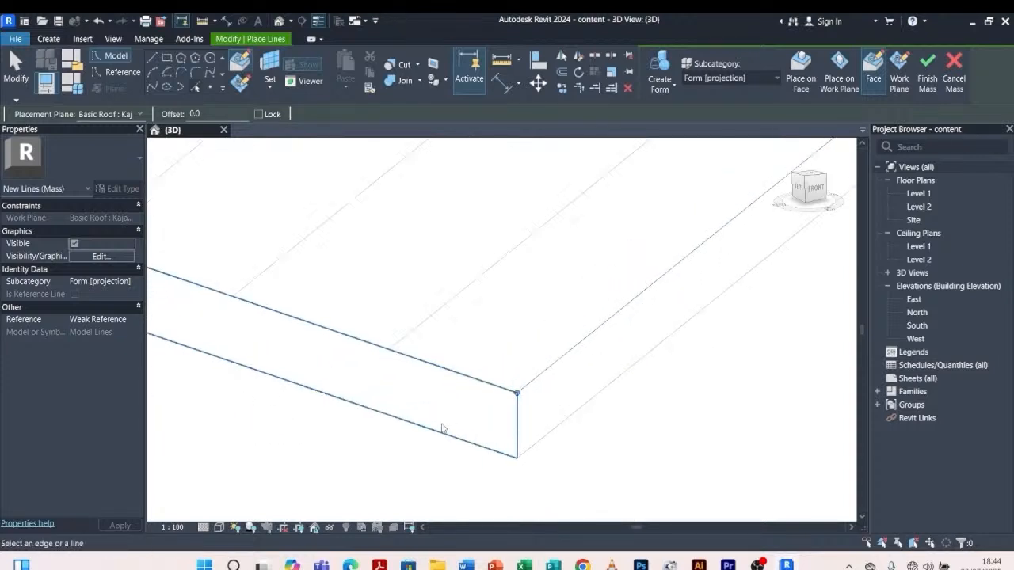
pyautogui.scroll(2, 472, 432)
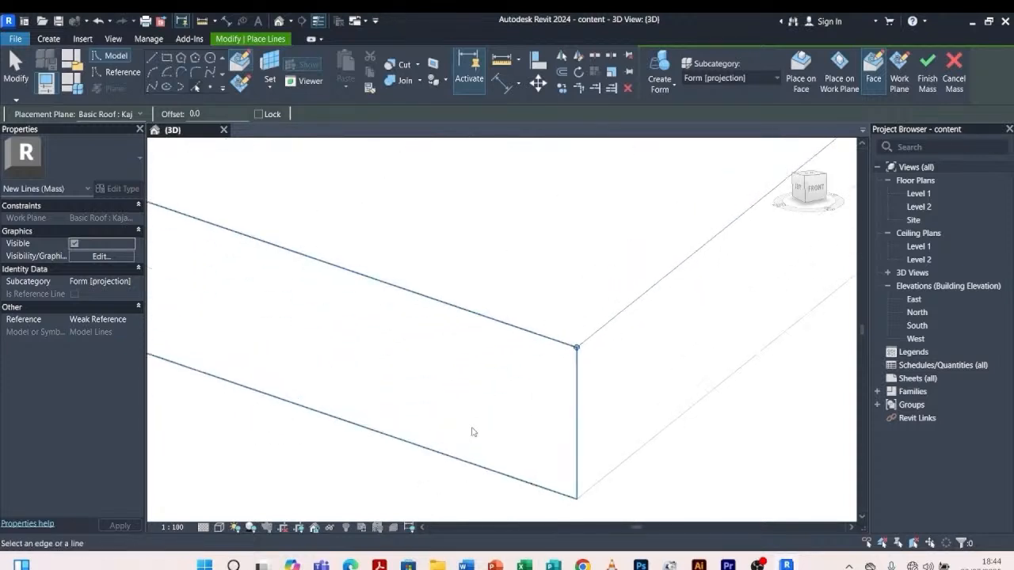
pyautogui.click(433, 301)
pyautogui.scroll(-8, 381, 395)
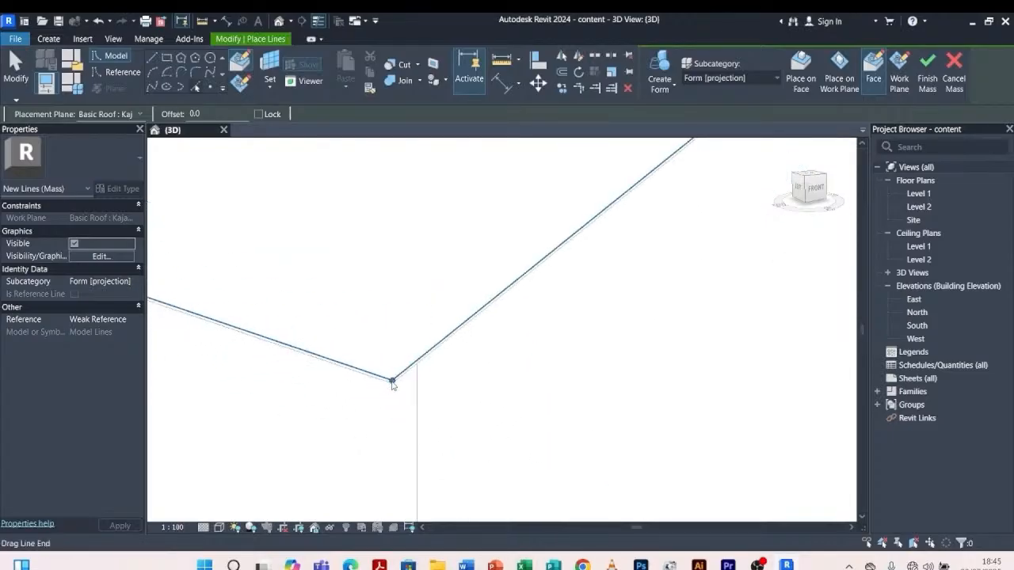
# Trace the ridge edge of the untiled slope as a model line offset 50 mm inward onto the slope
pyautogui.scroll(-5, 605, 278)
pyautogui.keyDown('shift'); pyautogui.moveTo(605, 278); pyautogui.dragTo(413, 394, button='middle'); pyautogui.keyUp('shift')
pyautogui.scroll(2, 400, 399)
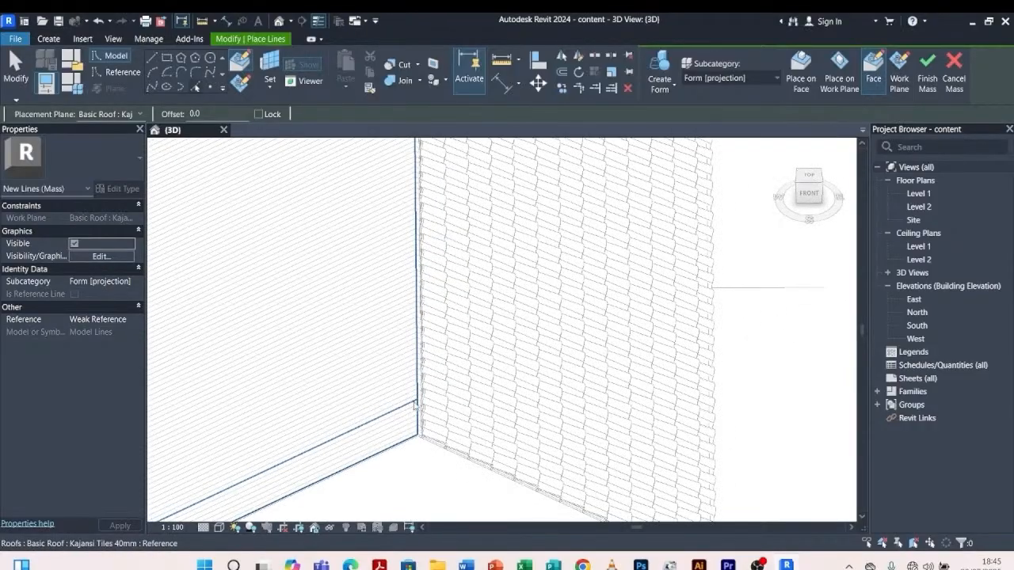
pyautogui.scroll(2, 415, 405)
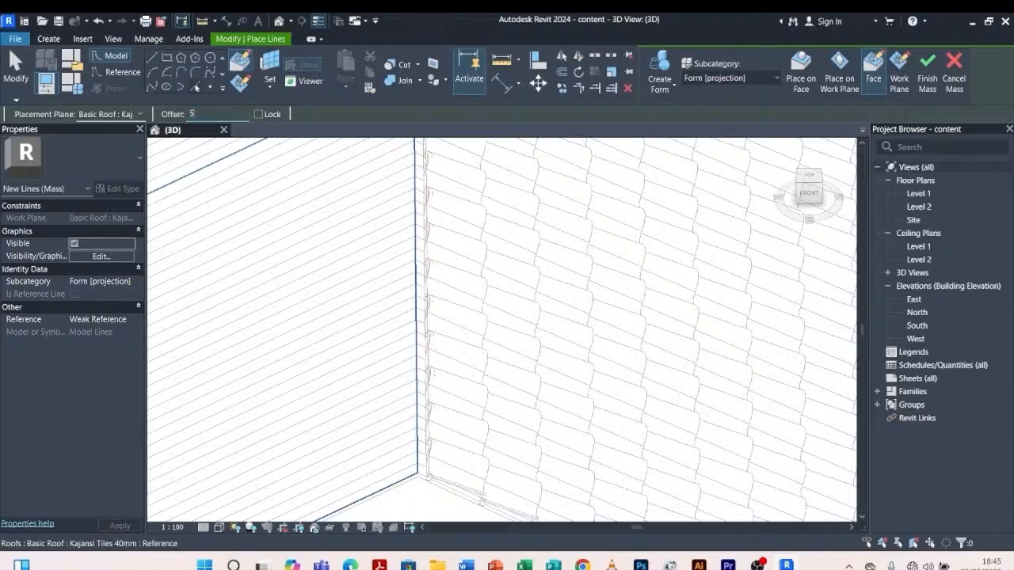
pyautogui.write('0')
pyautogui.press('Return')
pyautogui.scroll(2, 406, 278)
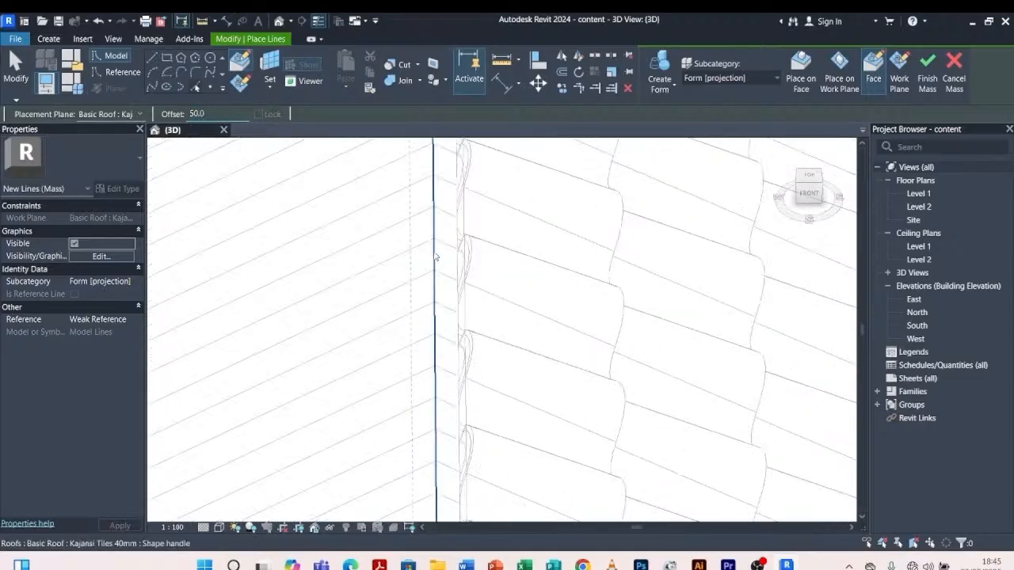
pyautogui.scroll(-3, 435, 256)
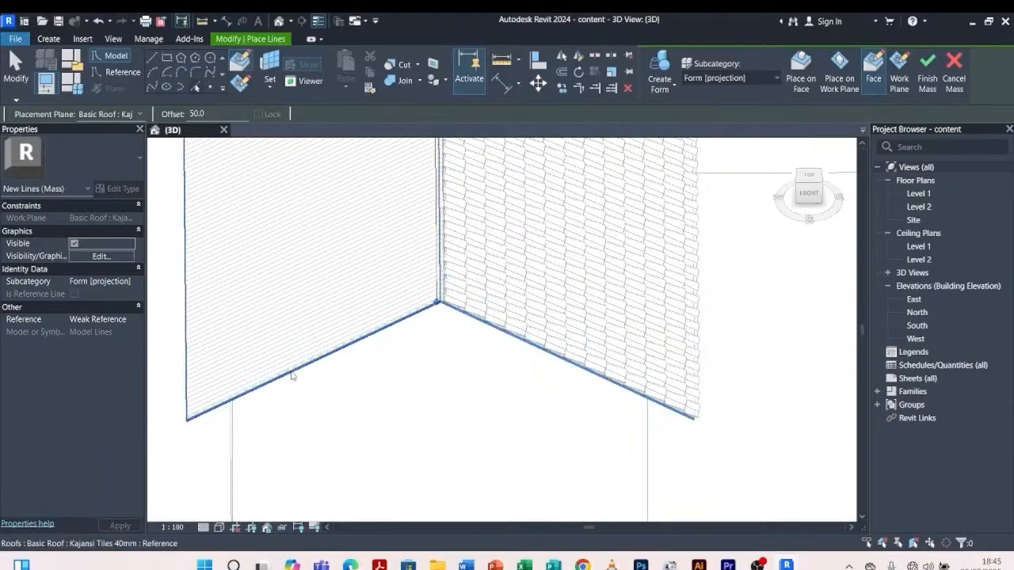
# Trim the offset ridge line and the front gable line to a corner
pyautogui.keyDown('shift'); pyautogui.moveTo(320, 370); pyautogui.dragTo(414, 353, button='middle'); pyautogui.keyUp('shift')
pyautogui.scroll(-3, 408, 355)
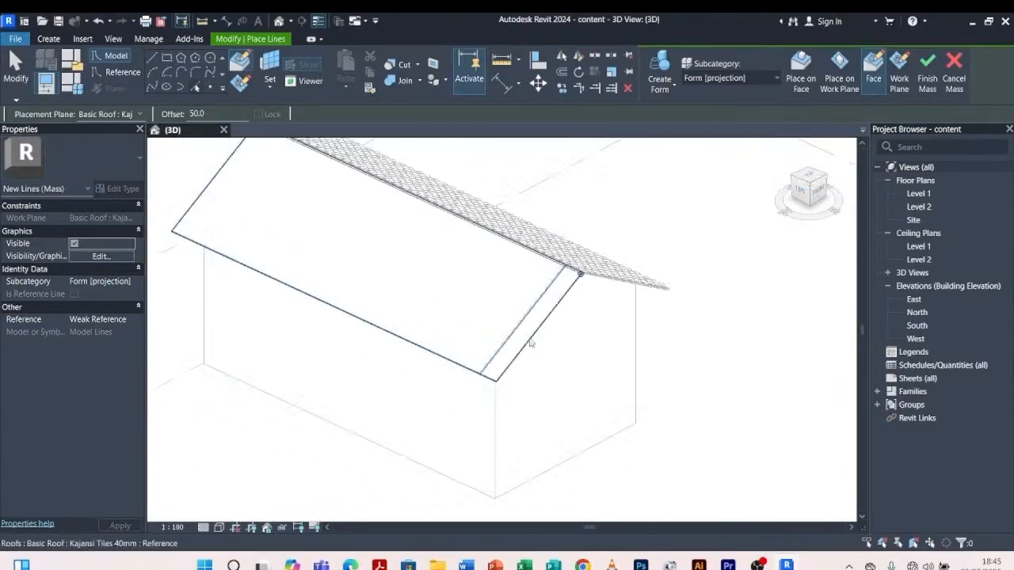
pyautogui.click(576, 87)
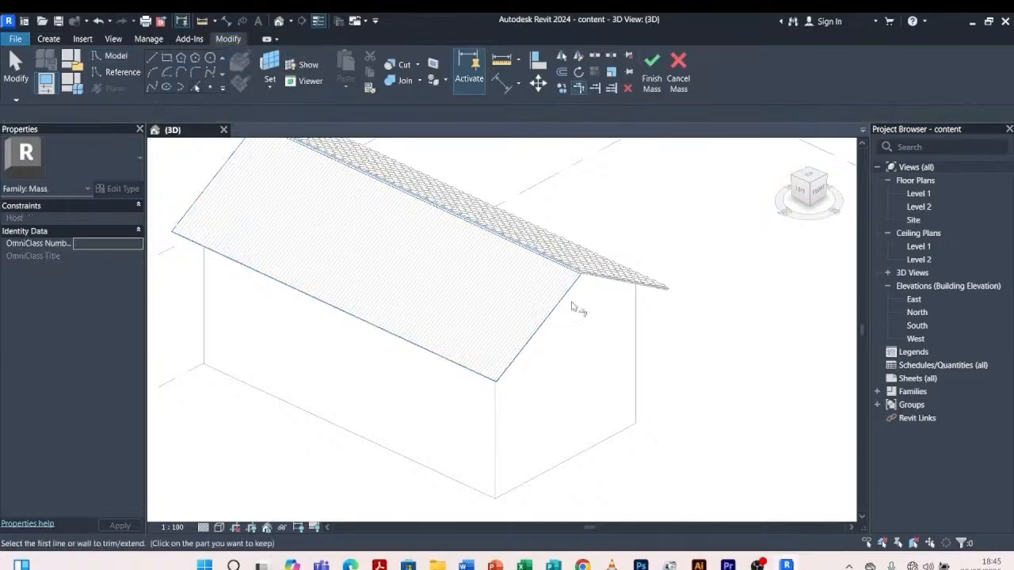
pyautogui.scroll(5, 579, 305)
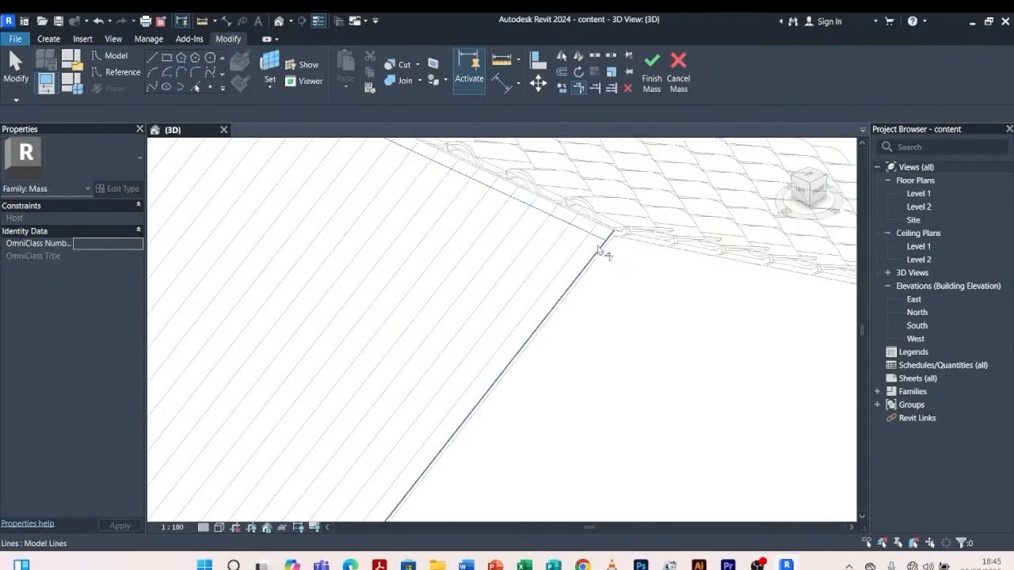
pyautogui.click(598, 246)
pyautogui.click(599, 236)
pyautogui.scroll(-3, 648, 198)
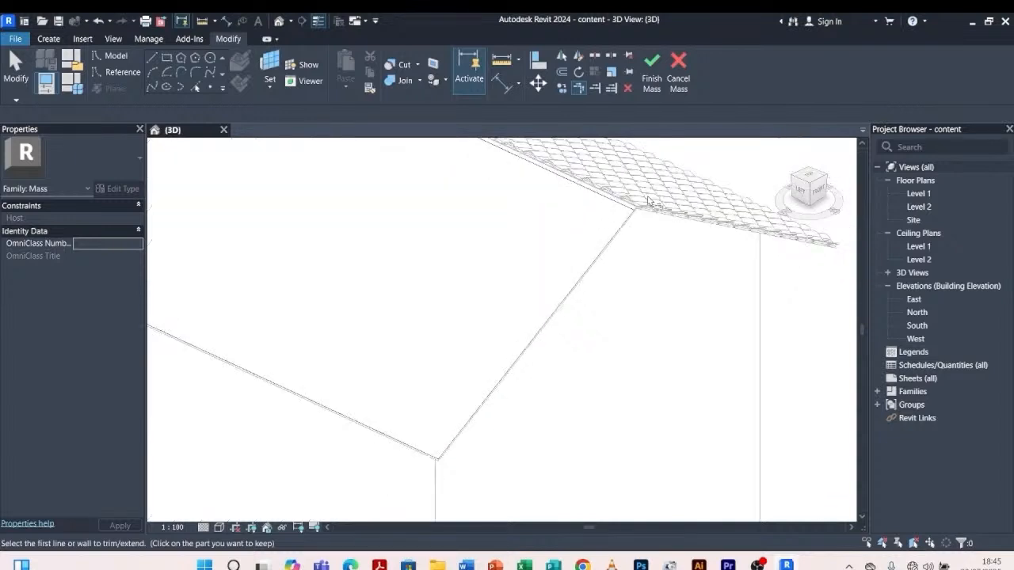
# Trim the remaining boundary lines to corners at the front eave, back eave and back ridge
pyautogui.scroll(-2, 578, 306)
pyautogui.scroll(5, 555, 325)
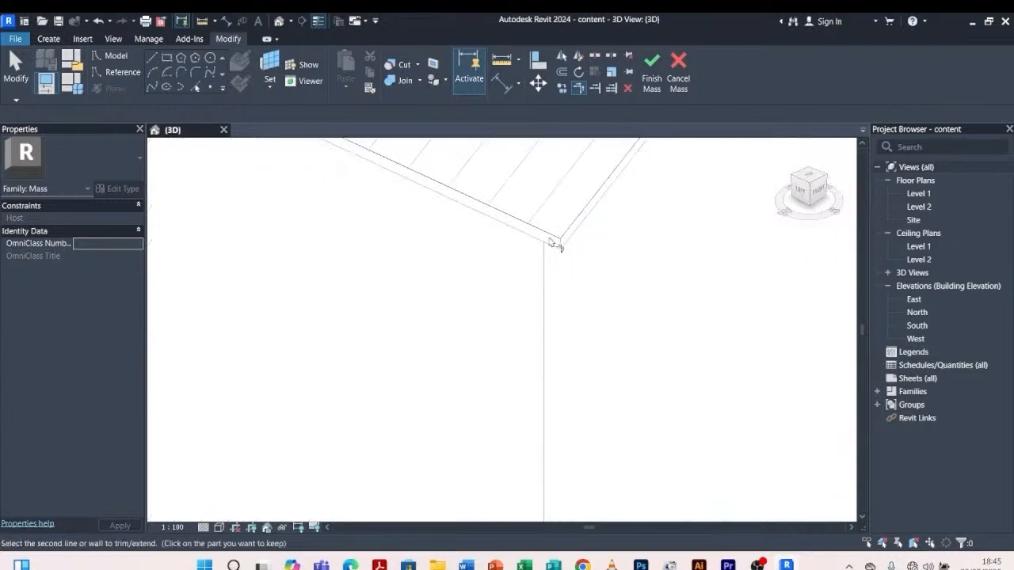
pyautogui.scroll(-3, 571, 317)
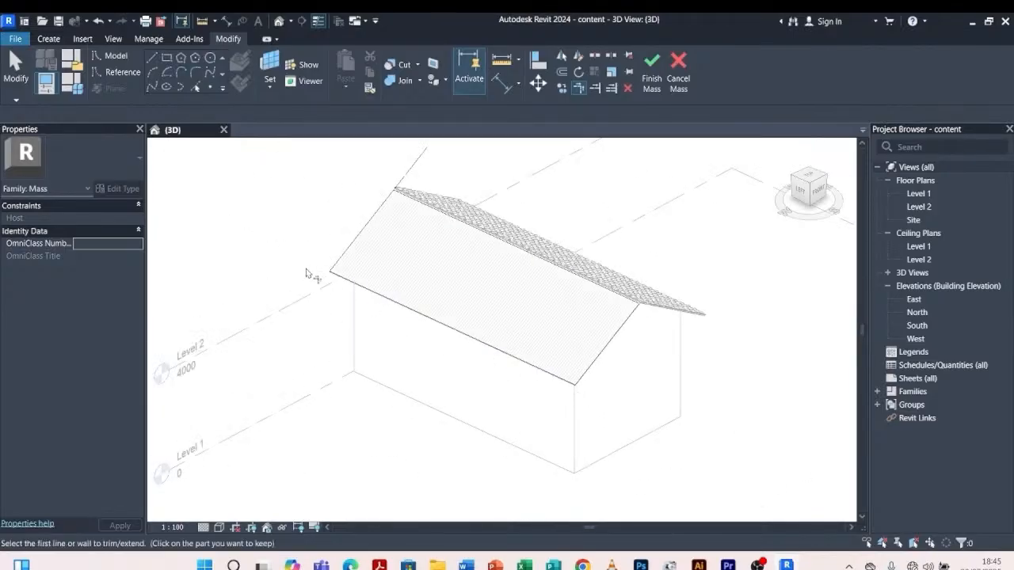
pyautogui.scroll(5, 348, 278)
pyautogui.scroll(-4, 388, 327)
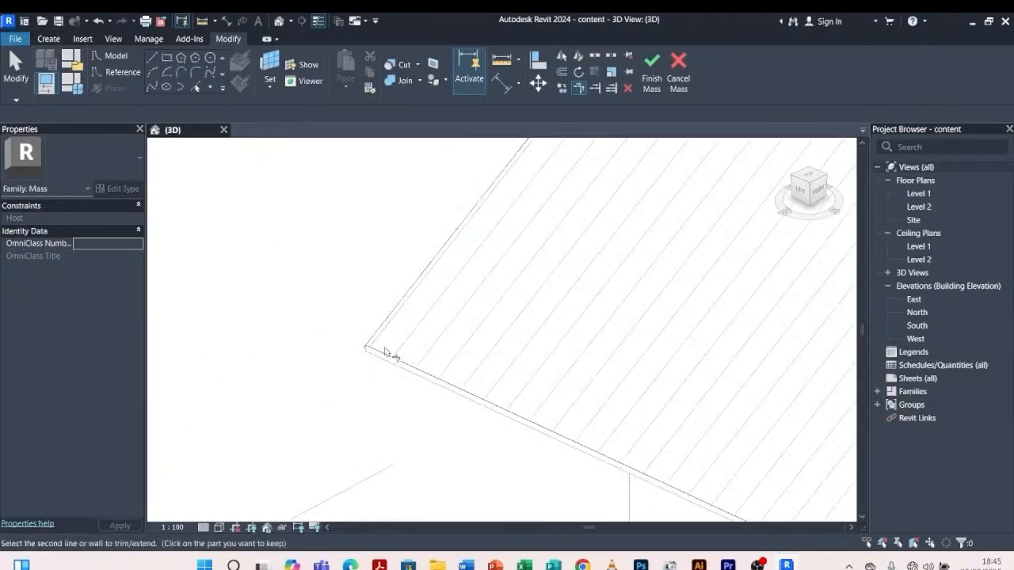
pyautogui.scroll(5, 507, 287)
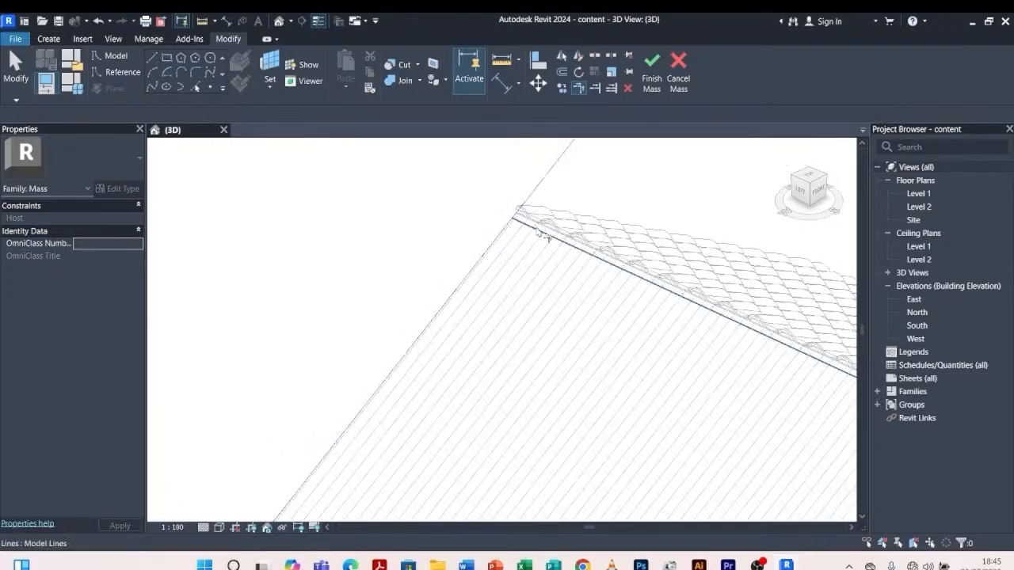
pyautogui.scroll(-5, 428, 210)
pyautogui.press('Escape')
# Select all four traced boundary lines of the untiled slope and try to create a mass form from them
pyautogui.press('Tab')
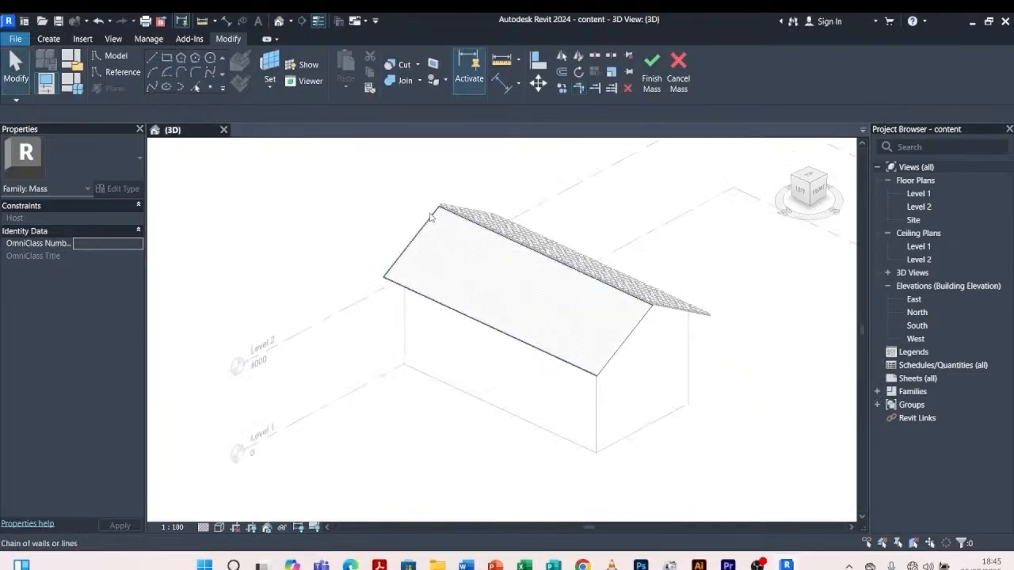
pyautogui.click(432, 217)
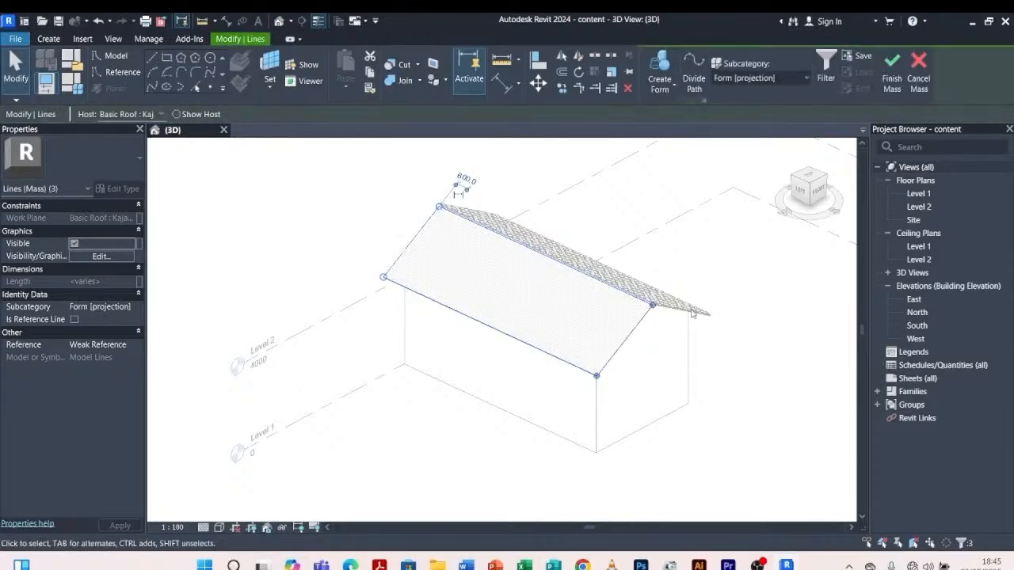
pyautogui.scroll(3, 714, 307)
pyautogui.scroll(3, 522, 388)
pyautogui.scroll(4, 475, 486)
pyautogui.scroll(-7, 595, 300)
pyautogui.scroll(3, 585, 351)
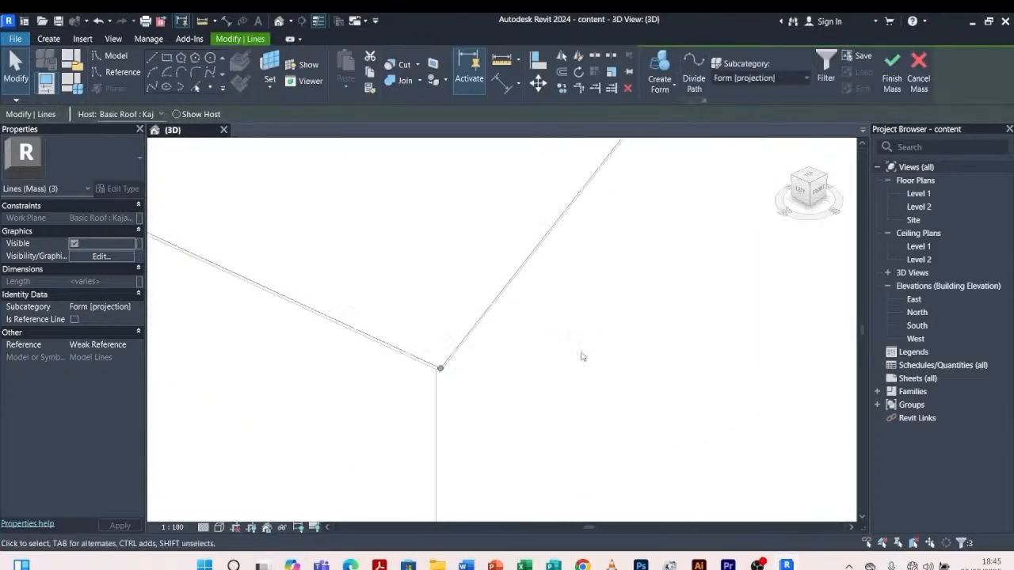
pyautogui.scroll(2, 581, 357)
pyautogui.scroll(2, 301, 373)
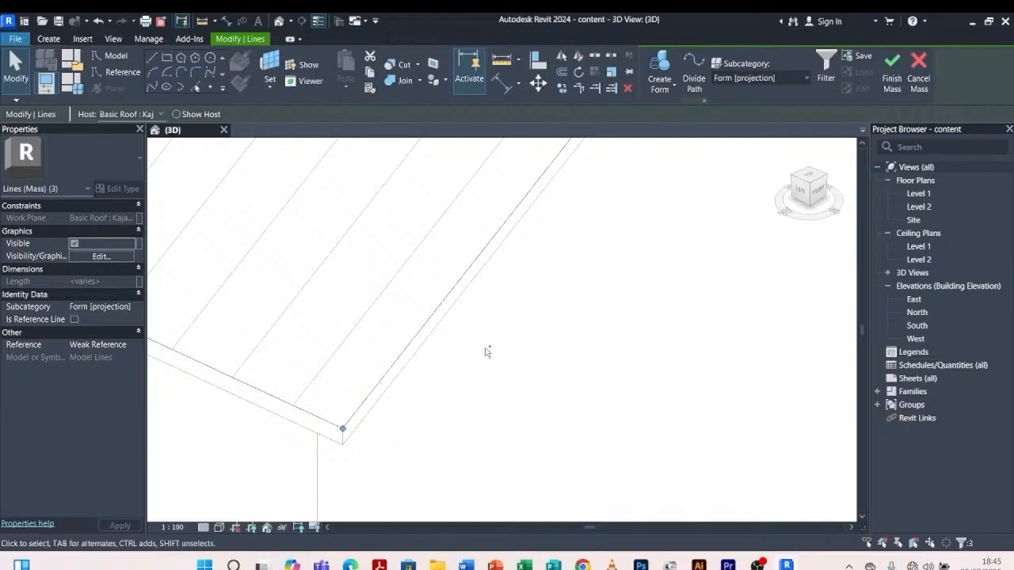
pyautogui.keyDown('ctrl'); pyautogui.click(467, 283); pyautogui.keyUp('ctrl')
pyautogui.scroll(-5, 609, 396)
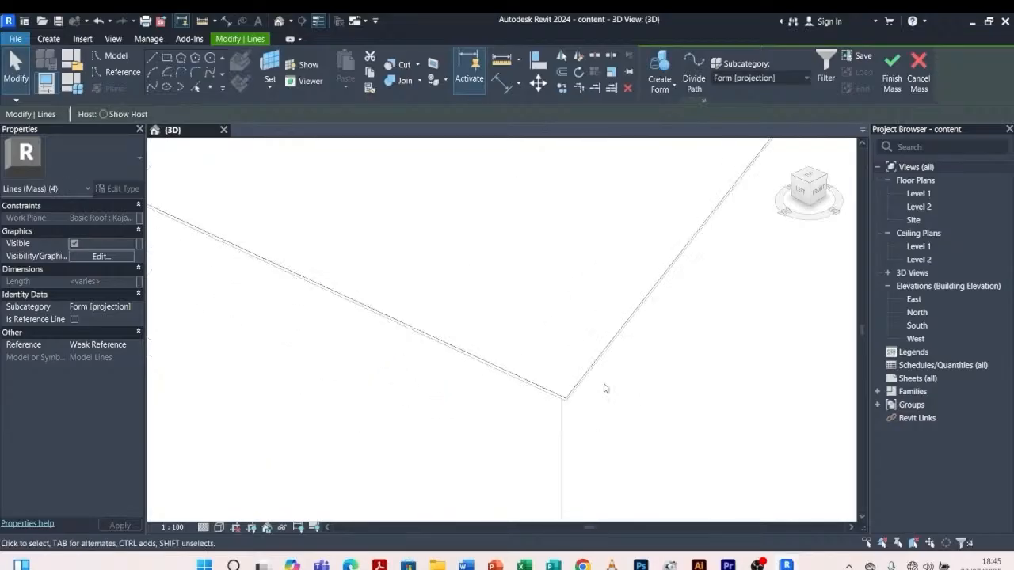
pyautogui.keyDown('shift'); pyautogui.moveTo(373, 375); pyautogui.dragTo(440, 376, button='middle'); pyautogui.keyUp('shift')
pyautogui.scroll(5, 444, 388)
pyautogui.scroll(-6, 472, 438)
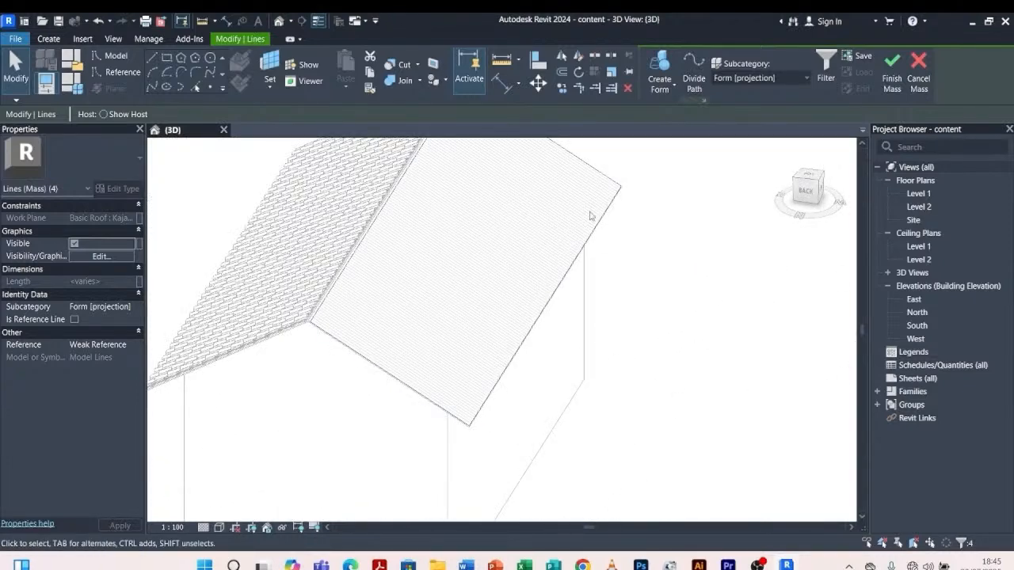
pyautogui.click(658, 78)
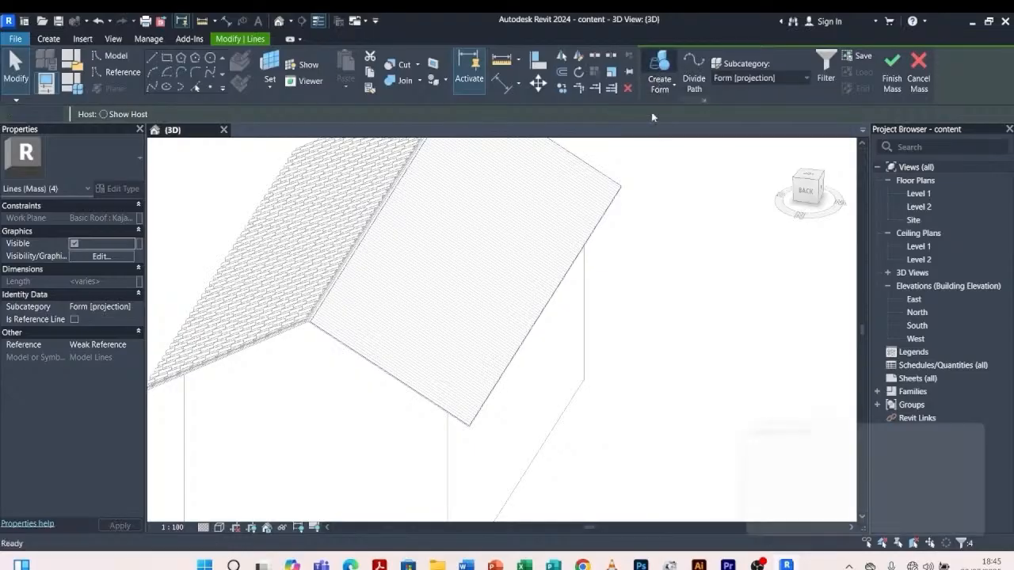
pyautogui.scroll(-5, 608, 438)
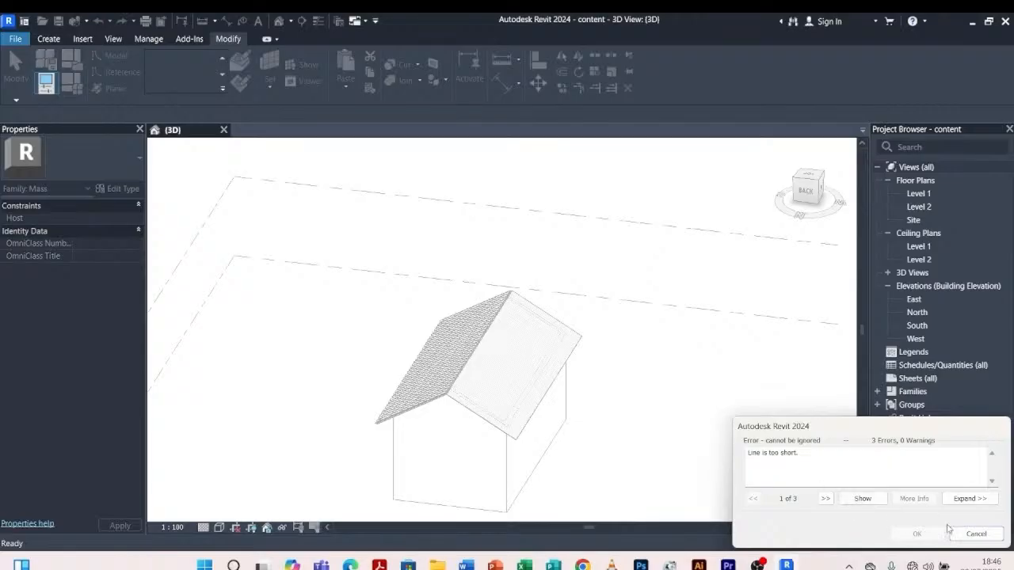
pyautogui.click(959, 536)
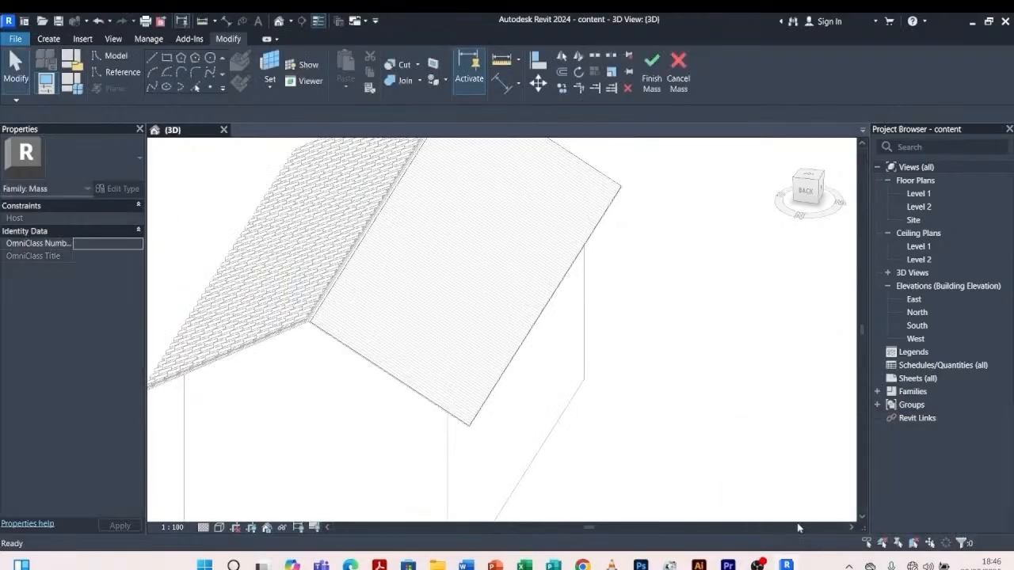
# Check the boundary line corners and re-trim the front gable line to corners with the offset ridge line and the eave line
pyautogui.scroll(4, 512, 416)
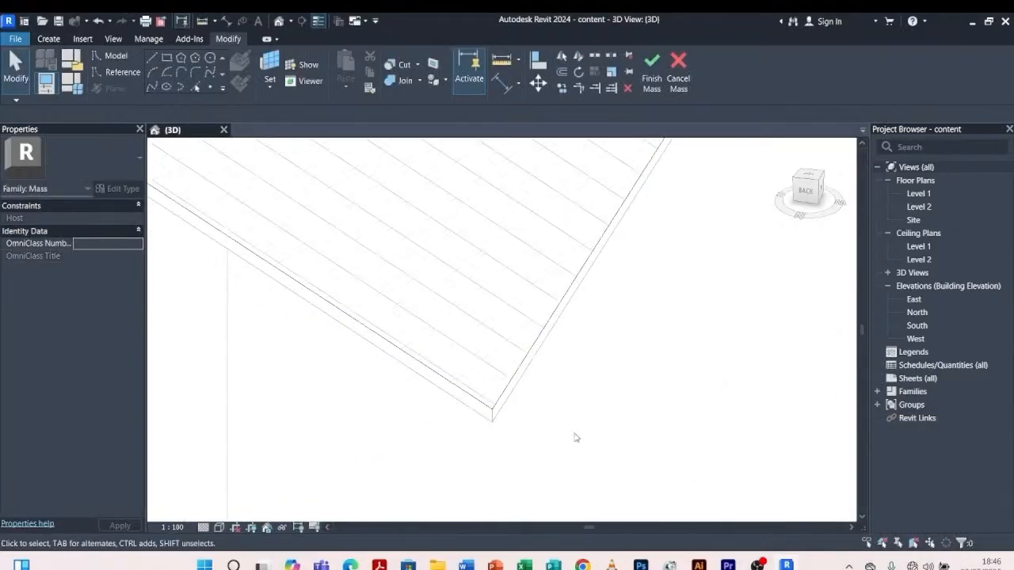
pyautogui.scroll(-3, 464, 436)
pyautogui.scroll(6, 387, 361)
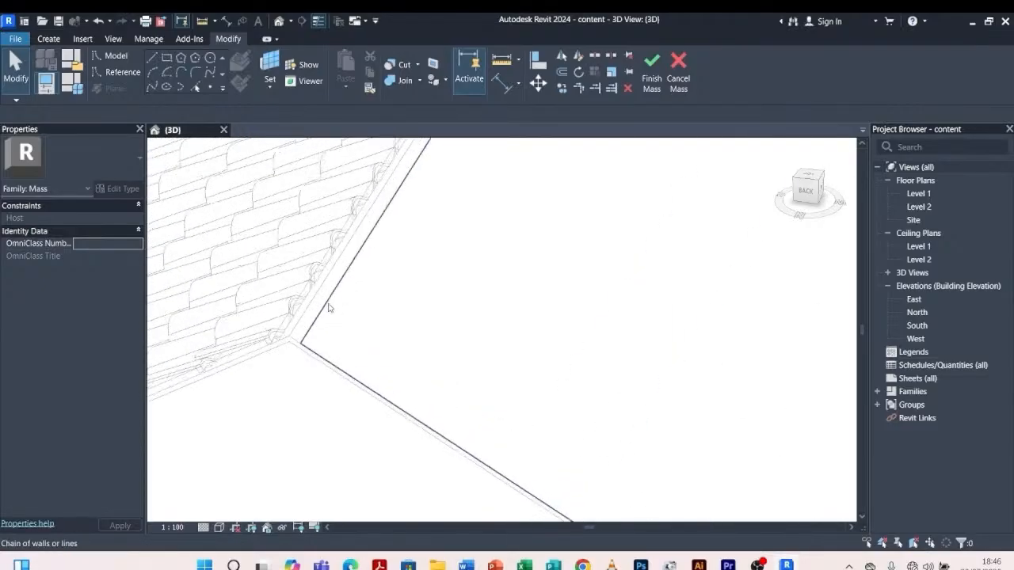
pyautogui.click(299, 357)
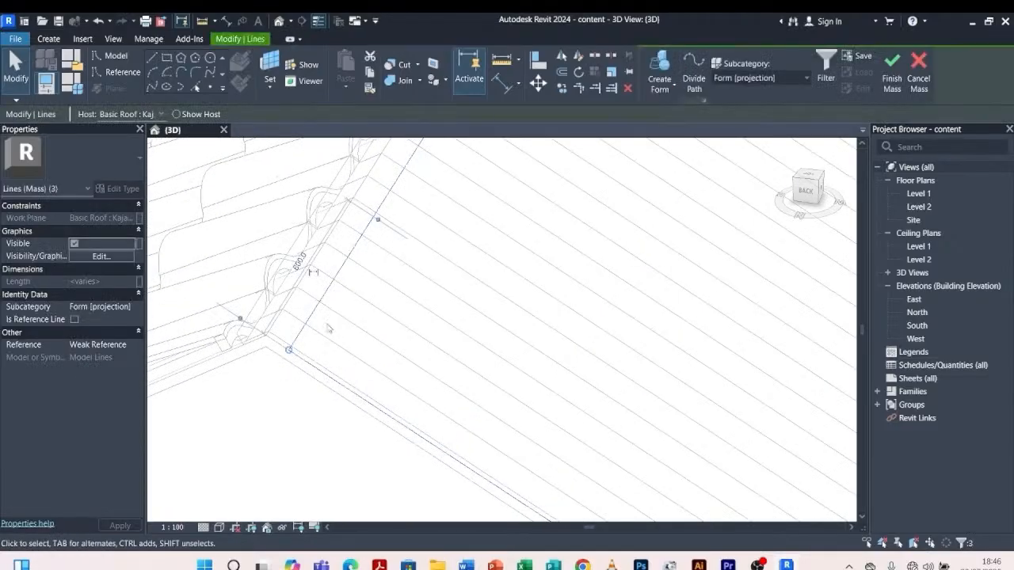
pyautogui.scroll(-5, 333, 342)
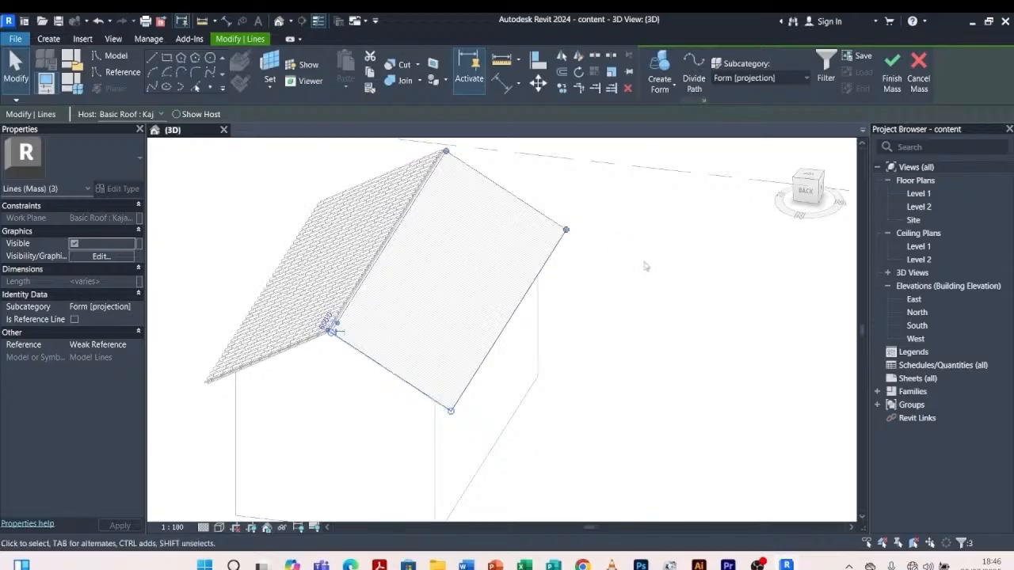
pyautogui.keyDown('shift'); pyautogui.moveTo(664, 281); pyautogui.dragTo(439, 284, button='middle'); pyautogui.keyUp('shift')
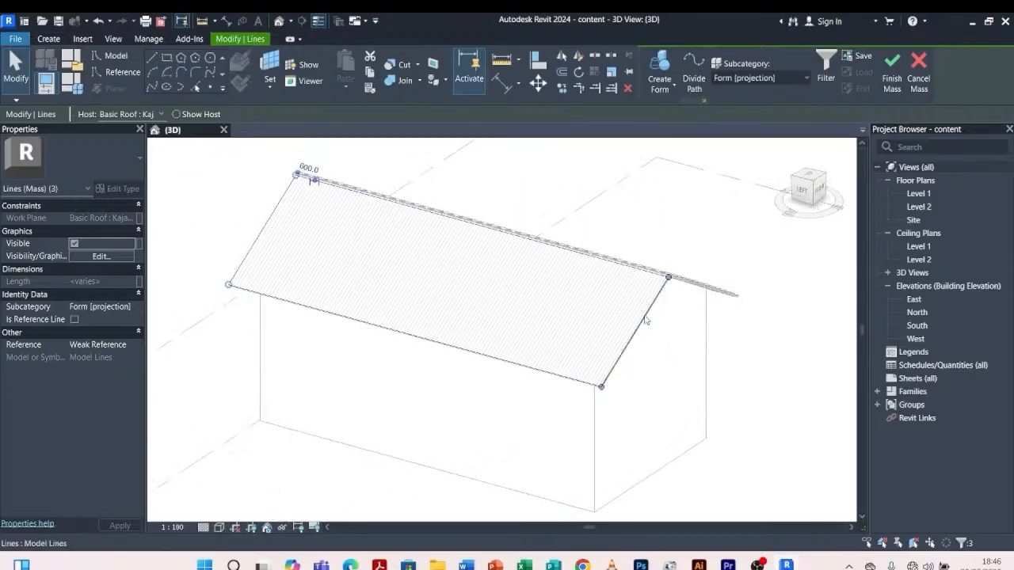
pyautogui.scroll(6, 645, 319)
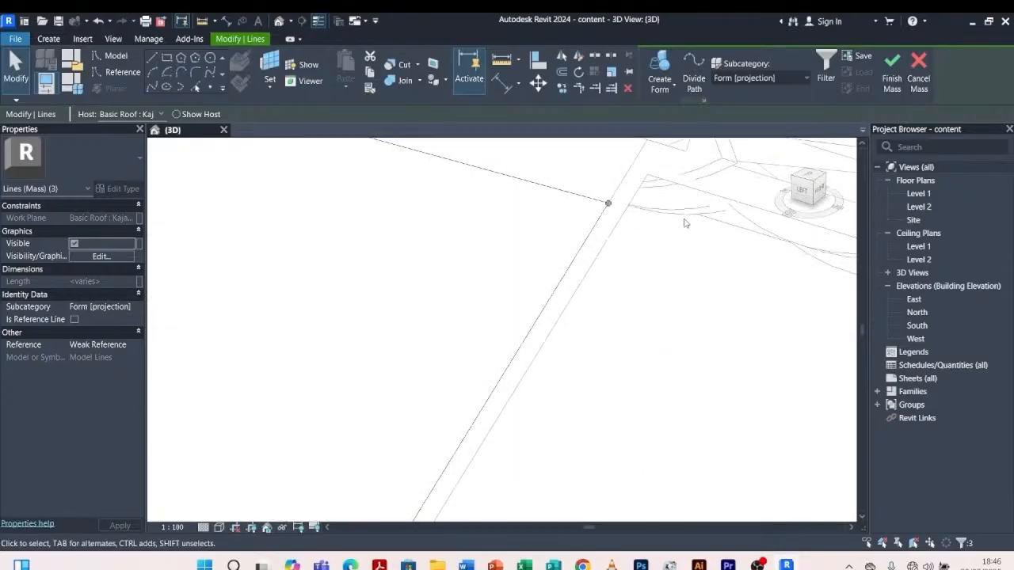
pyautogui.scroll(5, 614, 212)
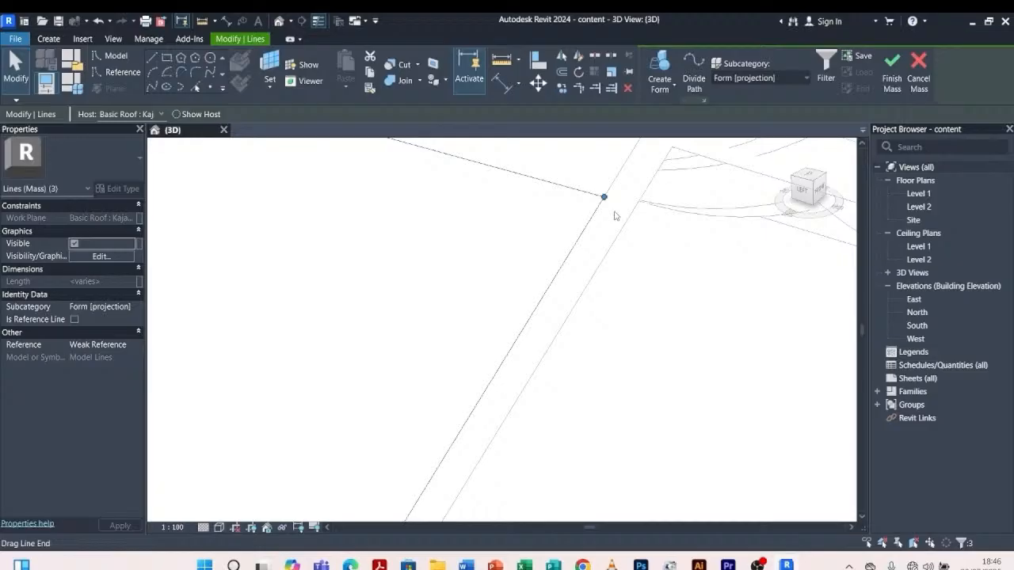
pyautogui.click(675, 321)
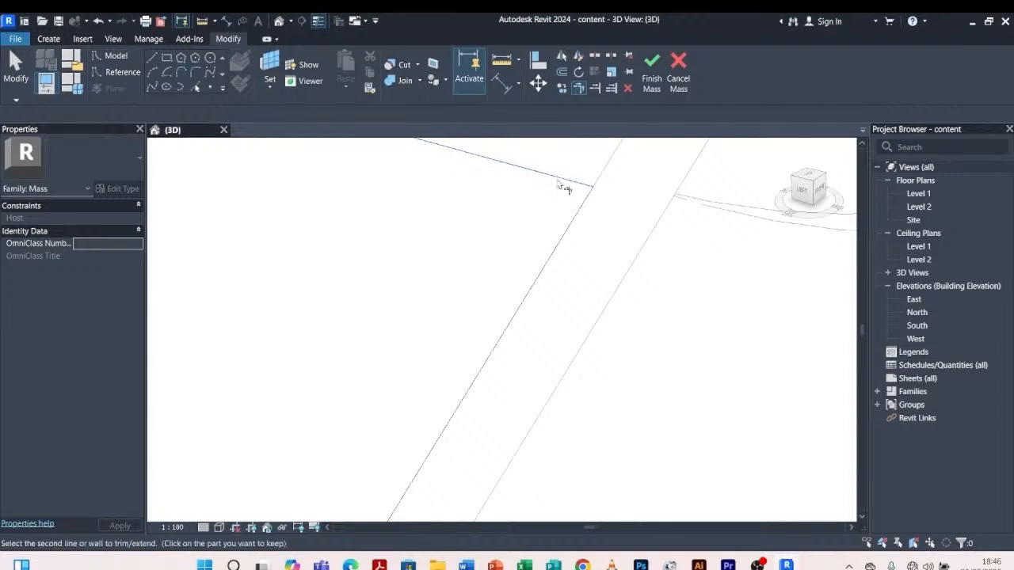
pyautogui.scroll(-5, 706, 328)
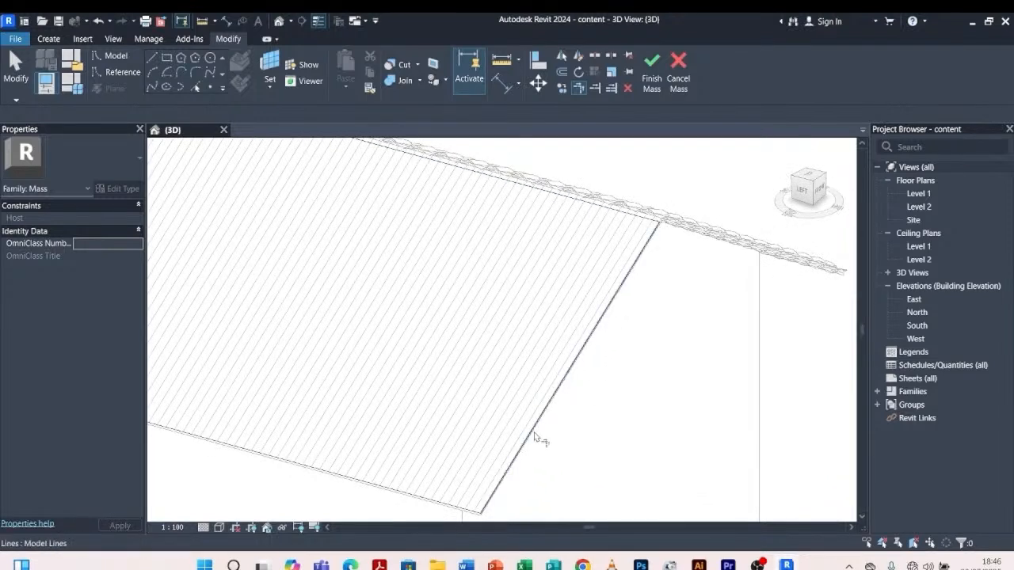
pyautogui.click(535, 436)
pyautogui.click(471, 514)
pyautogui.scroll(-5, 693, 225)
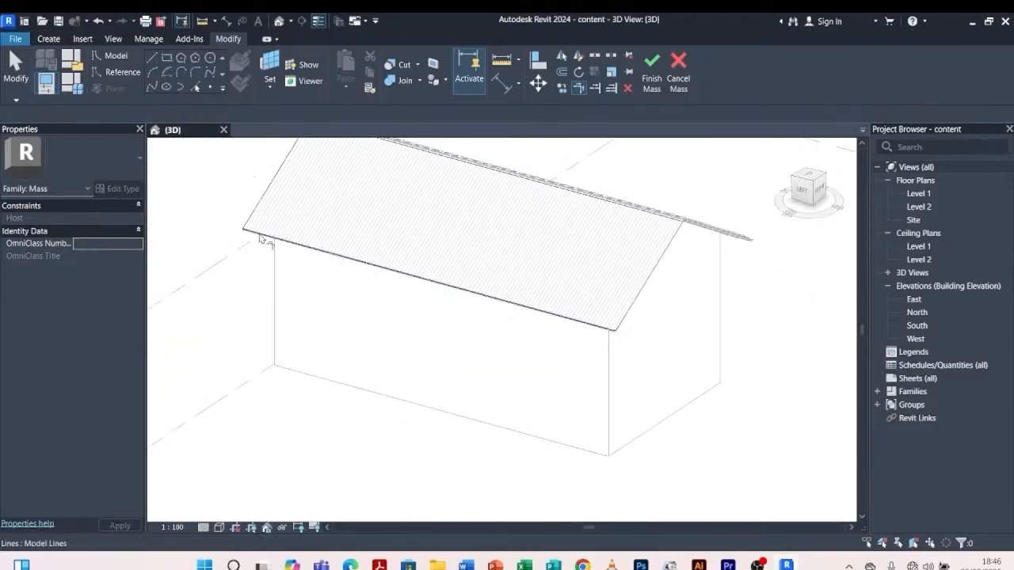
# Try again to create a mass form from the re-trimmed chain of boundary lines
pyautogui.scroll(-4, 269, 238)
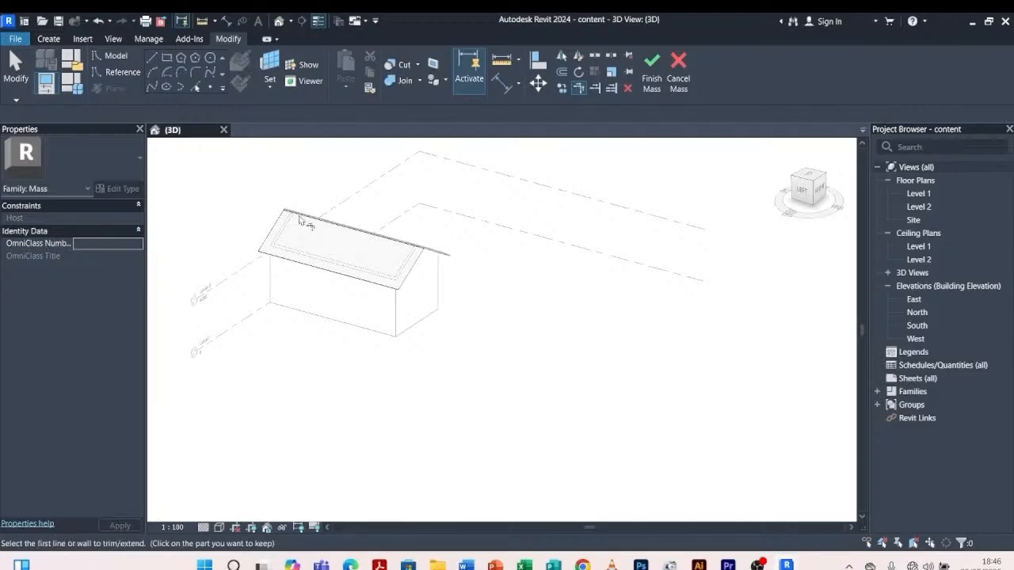
pyautogui.scroll(5, 299, 221)
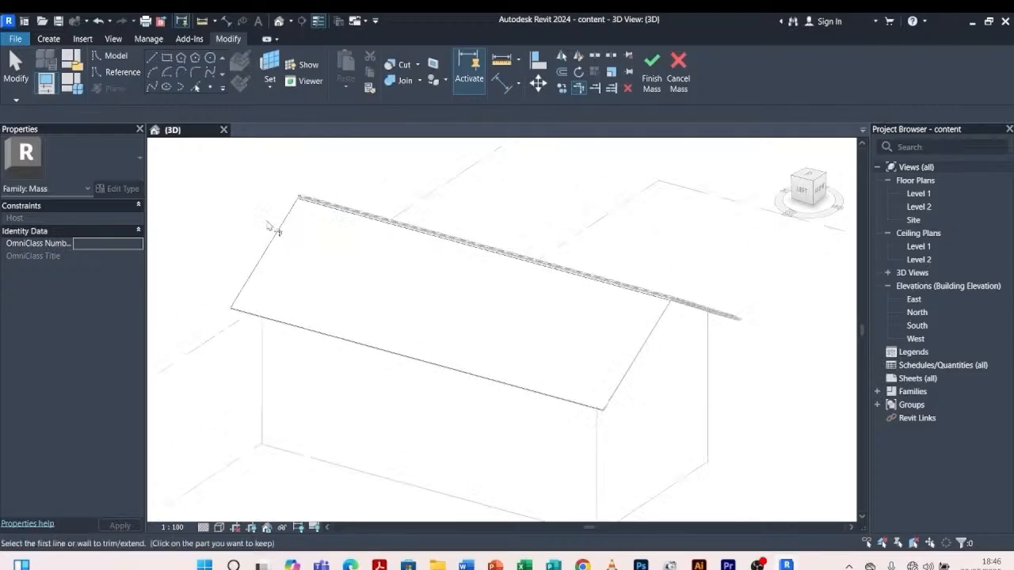
pyautogui.click(253, 286)
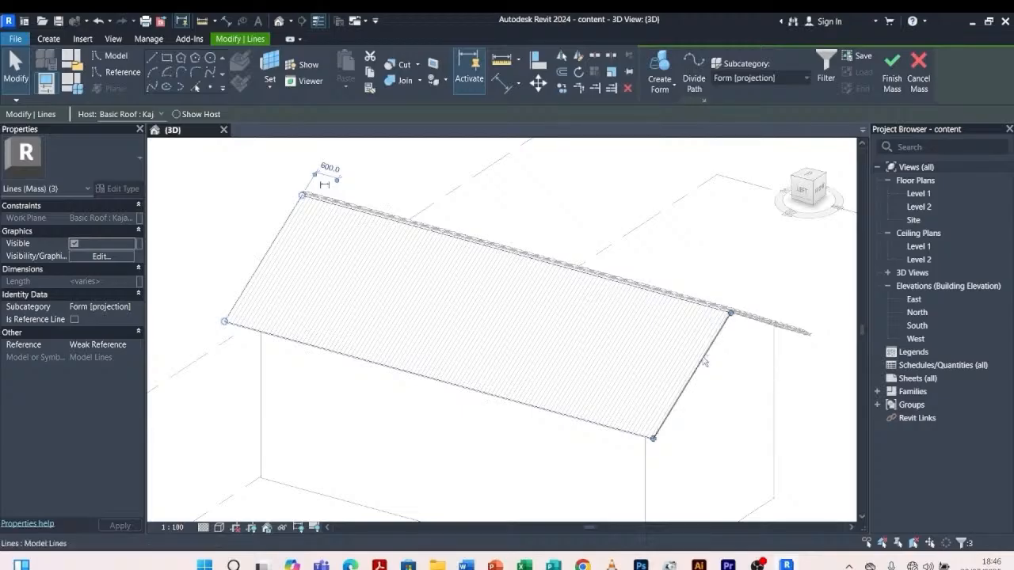
pyautogui.click(661, 68)
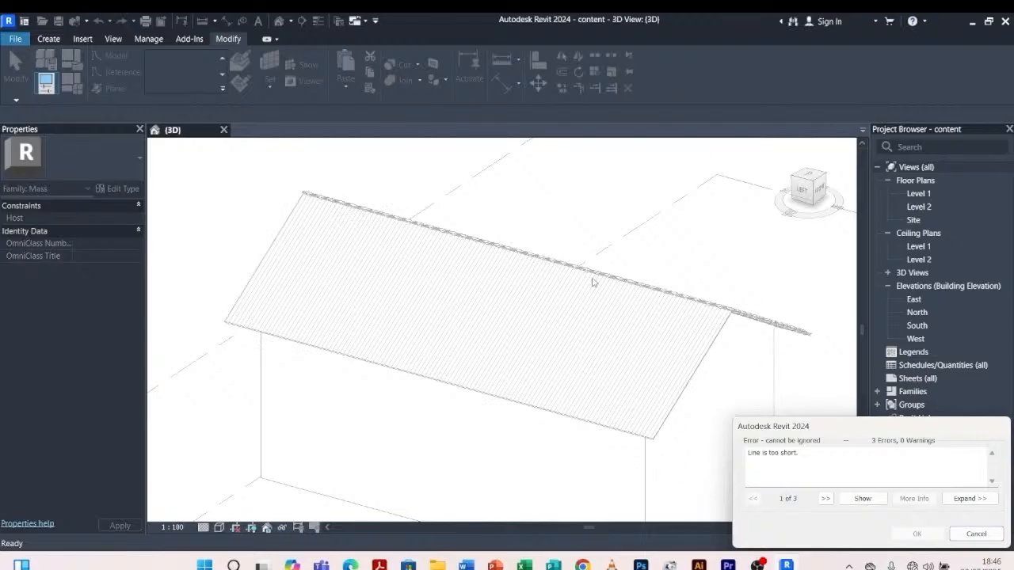
pyautogui.scroll(6, 625, 323)
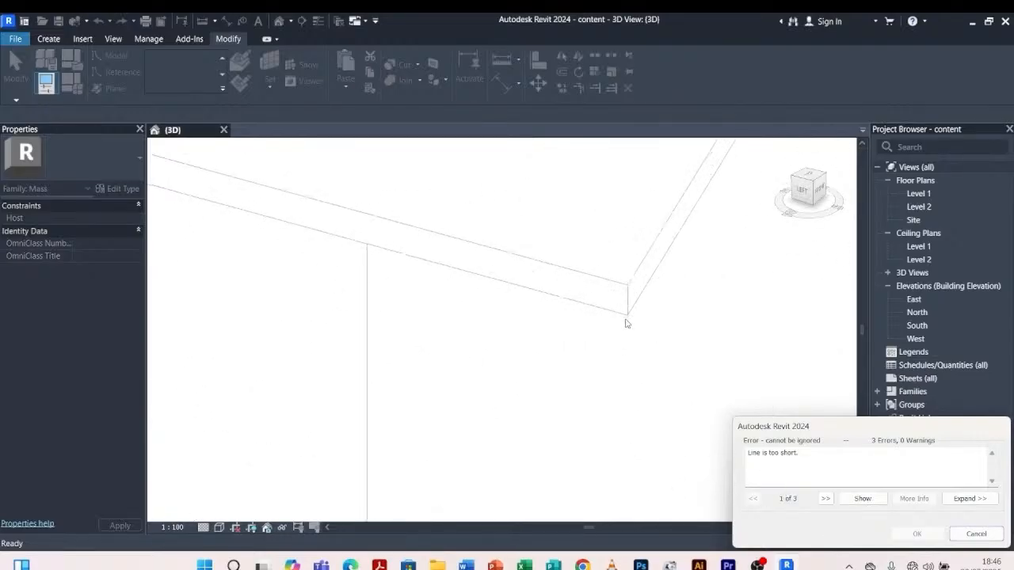
pyautogui.click(968, 534)
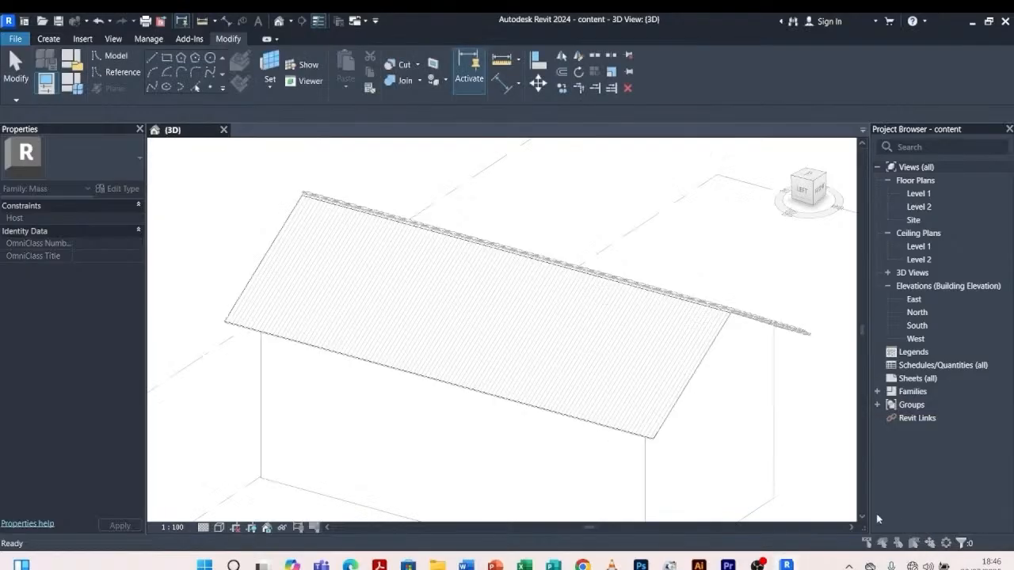
# Delete the traced boundary lines from the untiled slope
pyautogui.scroll(5, 760, 408)
pyautogui.scroll(4, 803, 396)
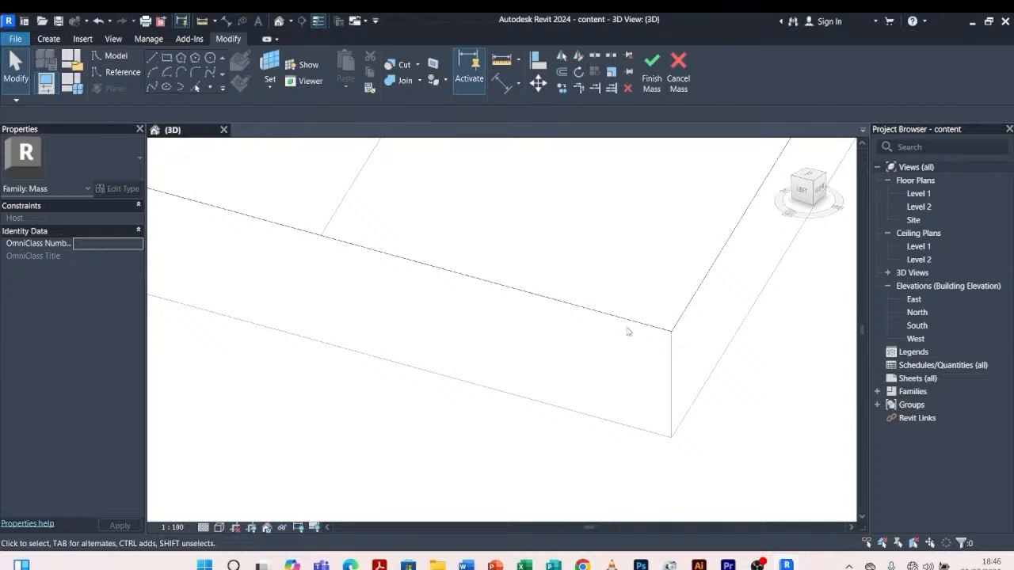
pyautogui.click(670, 330)
pyautogui.press('Escape')
pyautogui.scroll(-4, 657, 438)
pyautogui.click(720, 333)
pyautogui.click(733, 401)
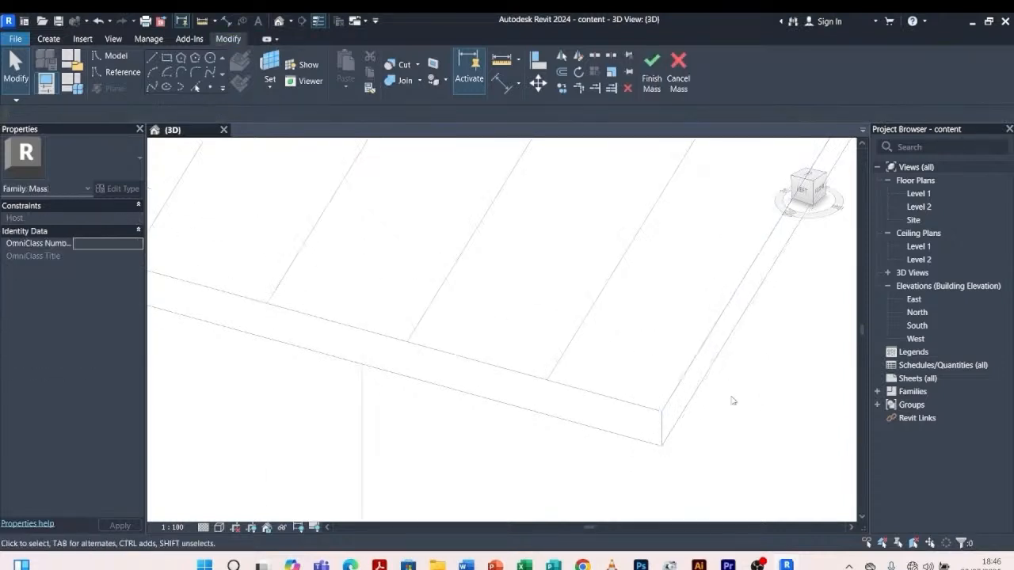
# Set the untiled roof slope's face as the work plane for tracing new mass lines
pyautogui.scroll(-6, 733, 401)
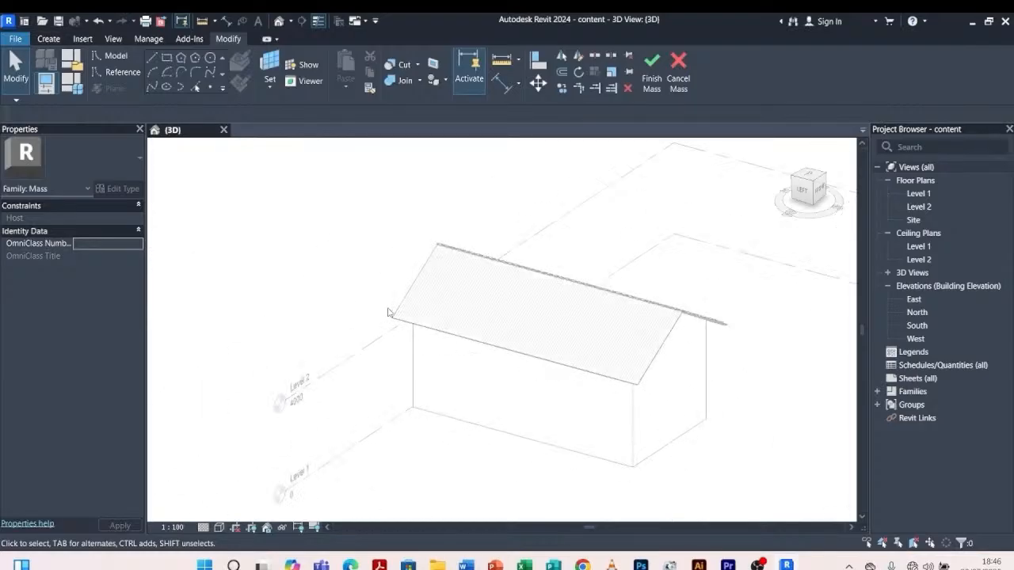
pyautogui.scroll(6, 388, 312)
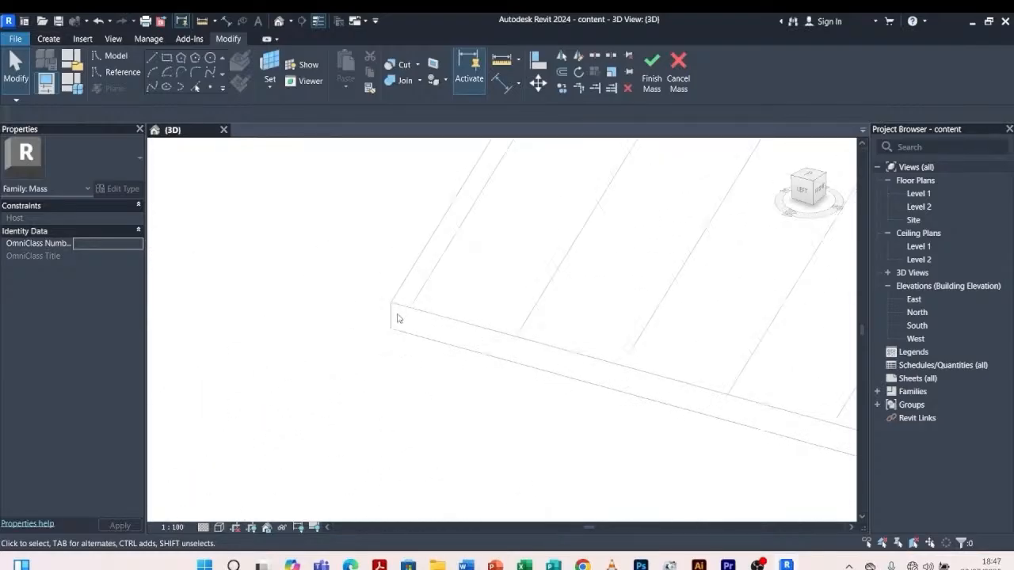
pyautogui.scroll(-5, 375, 358)
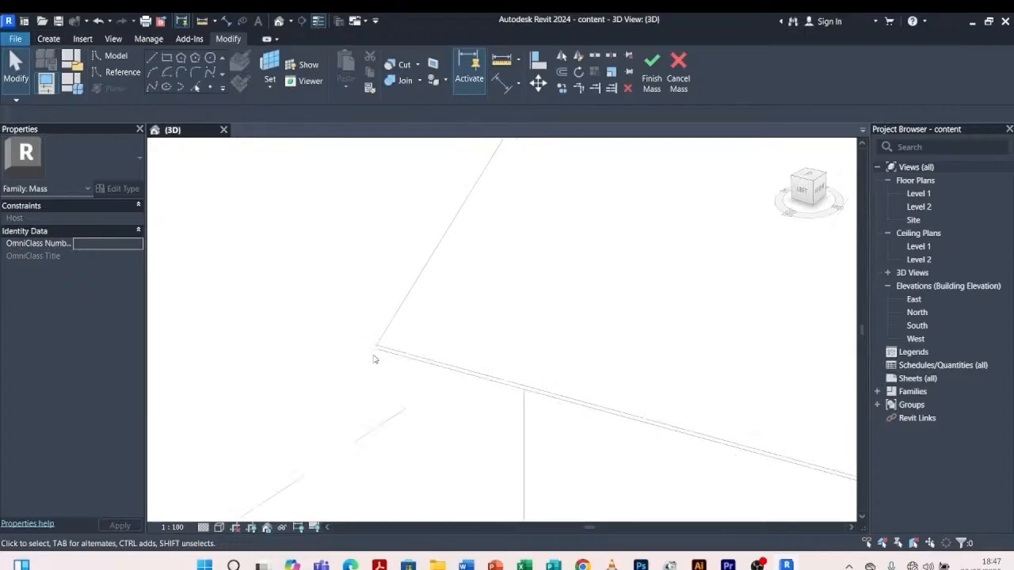
pyautogui.keyDown('shift'); pyautogui.moveTo(349, 367); pyautogui.dragTo(551, 390, button='middle'); pyautogui.keyUp('shift')
pyautogui.scroll(-3, 440, 364)
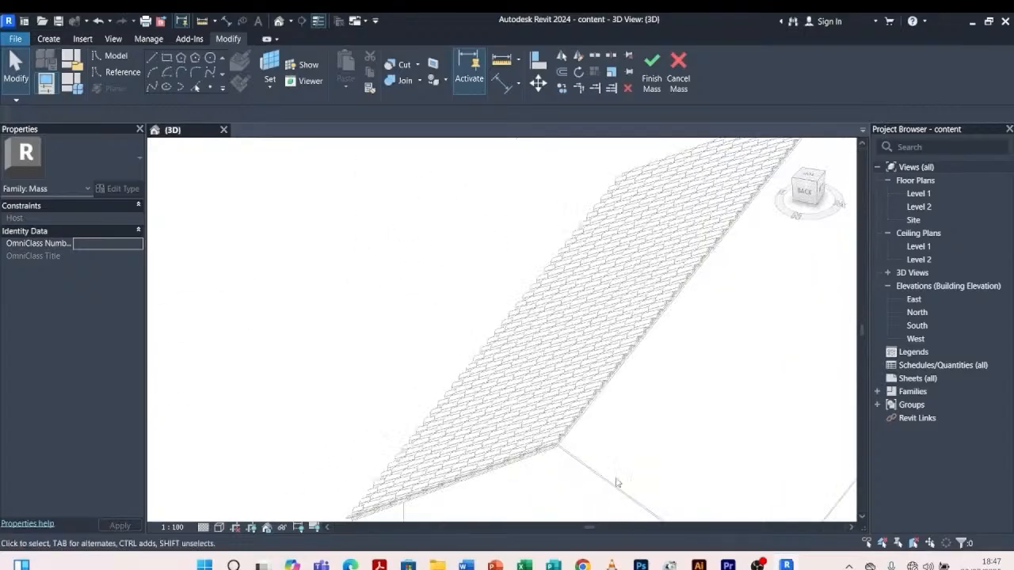
pyautogui.scroll(4, 612, 480)
pyautogui.scroll(2, 471, 317)
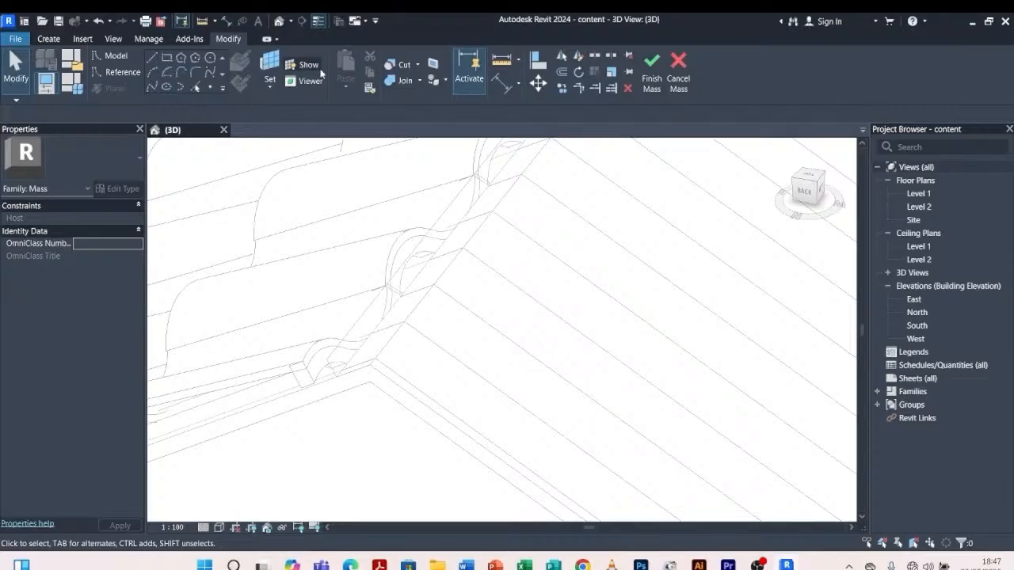
pyautogui.click(269, 69)
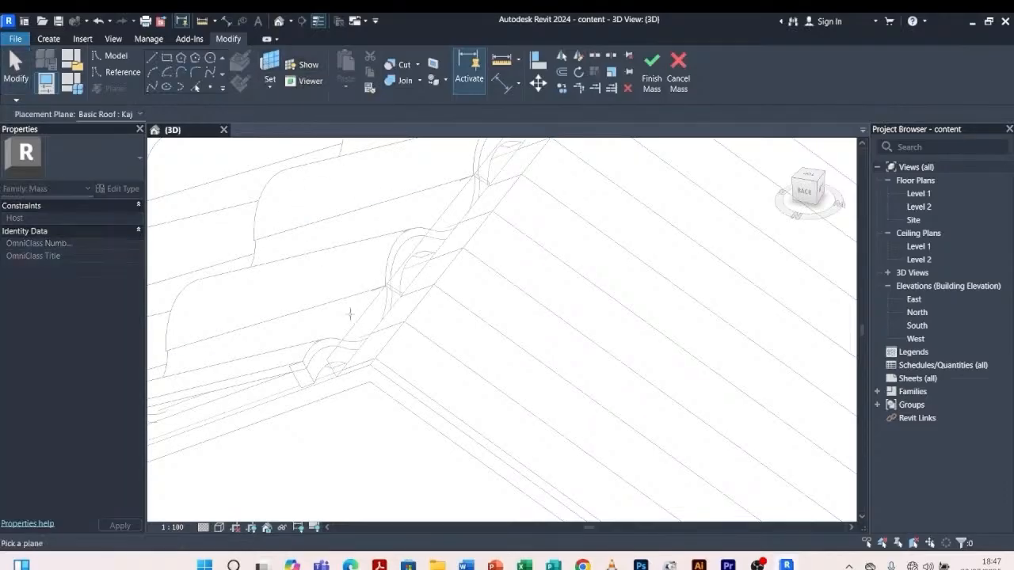
pyautogui.click(400, 382)
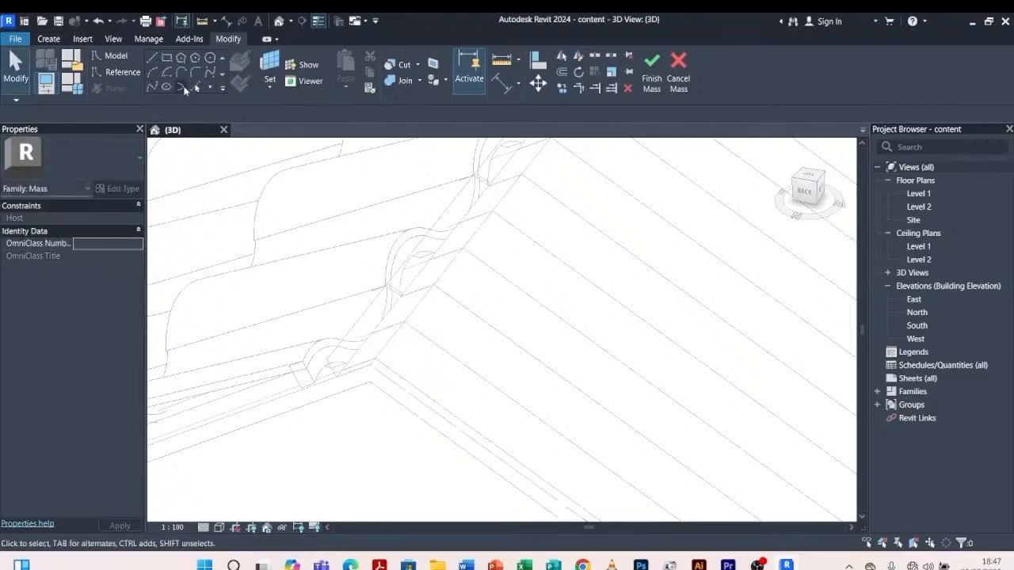
# Trace model lines with Pick Lines and zero offset along the untiled slope's upper eave edge and back gable edge
pyautogui.click(185, 88)
pyautogui.scroll(3, 294, 283)
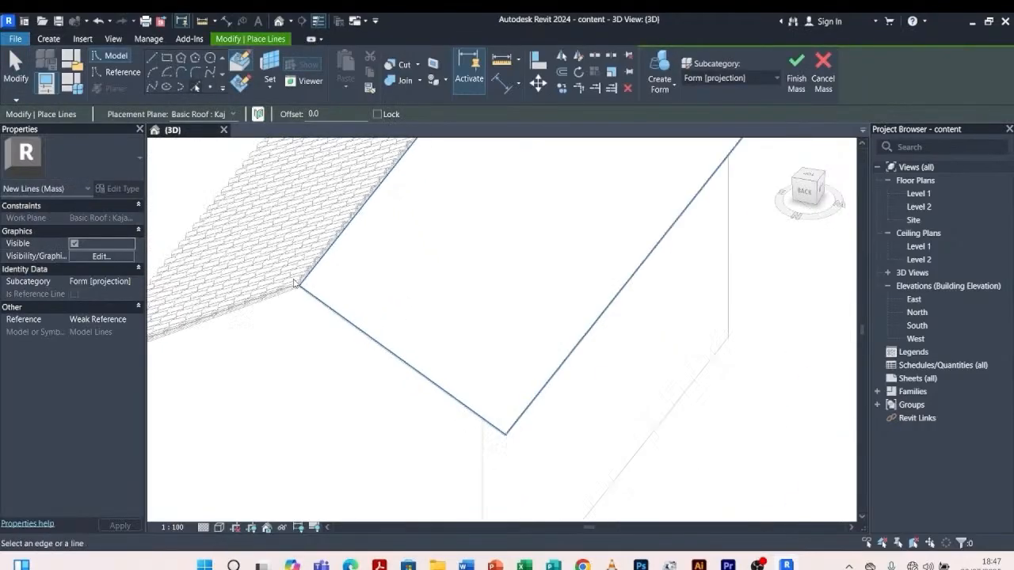
pyautogui.scroll(5, 421, 362)
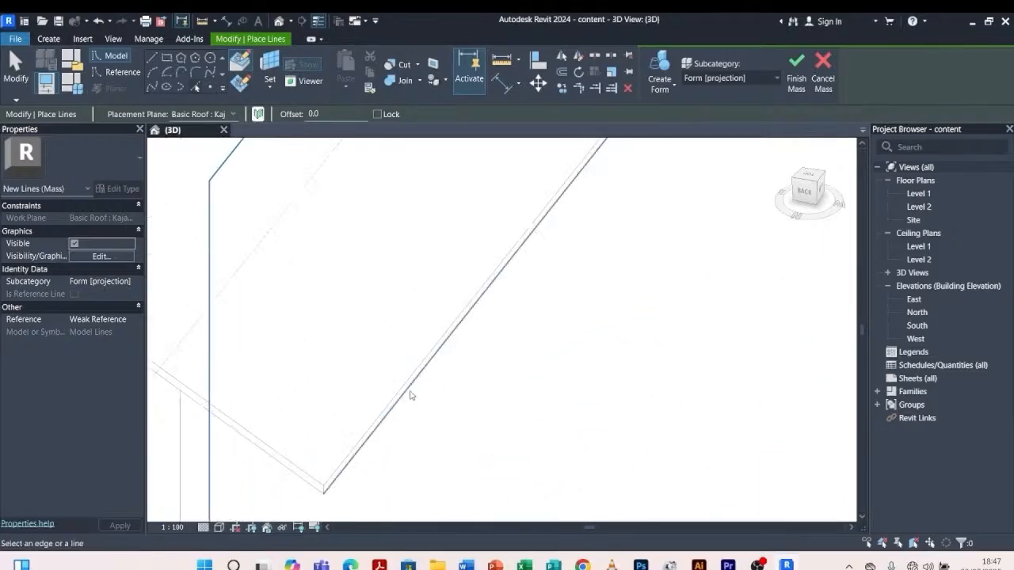
pyautogui.scroll(2, 424, 327)
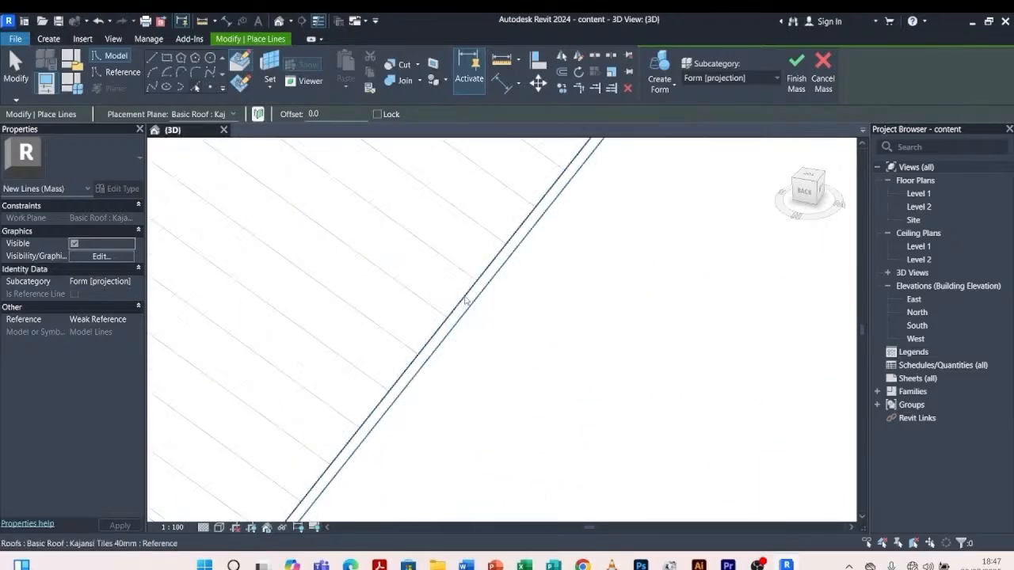
pyautogui.scroll(3, 475, 298)
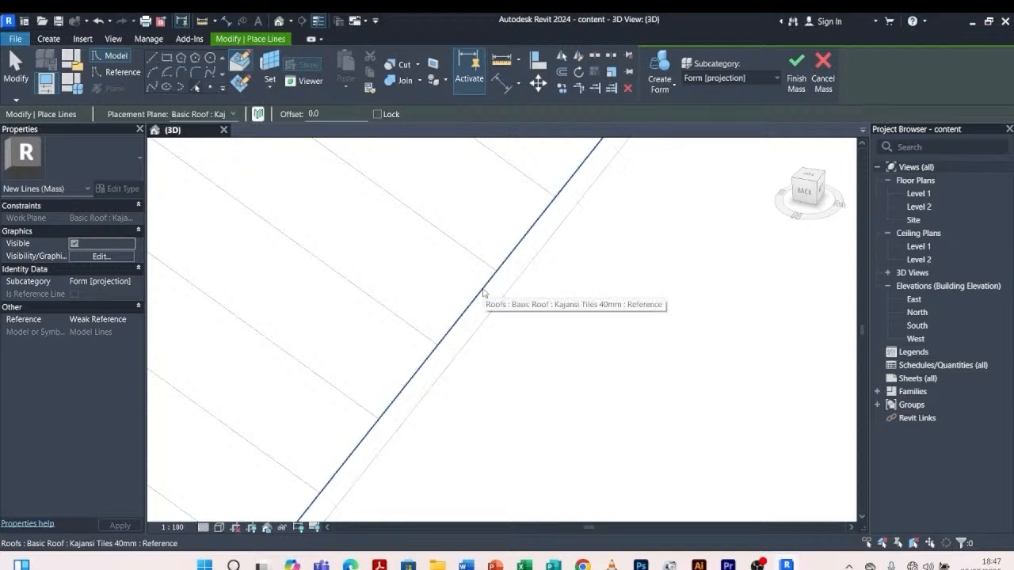
pyautogui.scroll(-5, 518, 301)
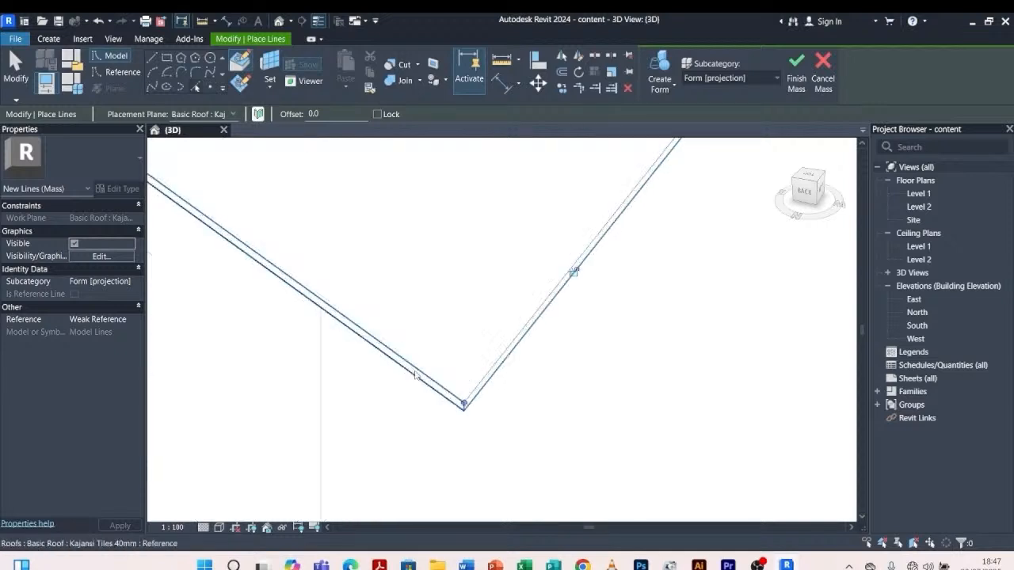
pyautogui.scroll(4, 415, 374)
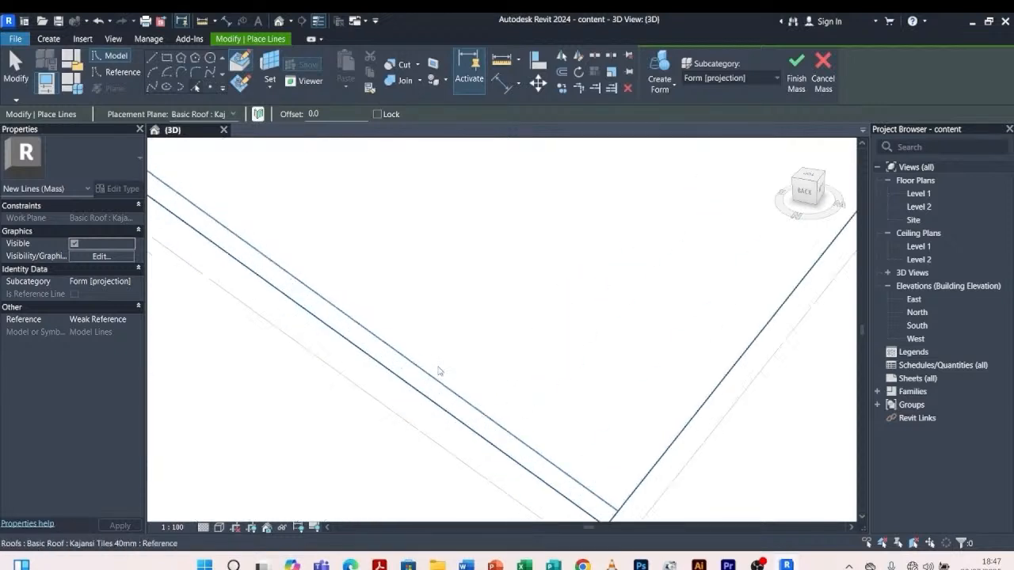
pyautogui.scroll(2, 439, 409)
pyautogui.click(436, 409)
pyautogui.scroll(-6, 407, 269)
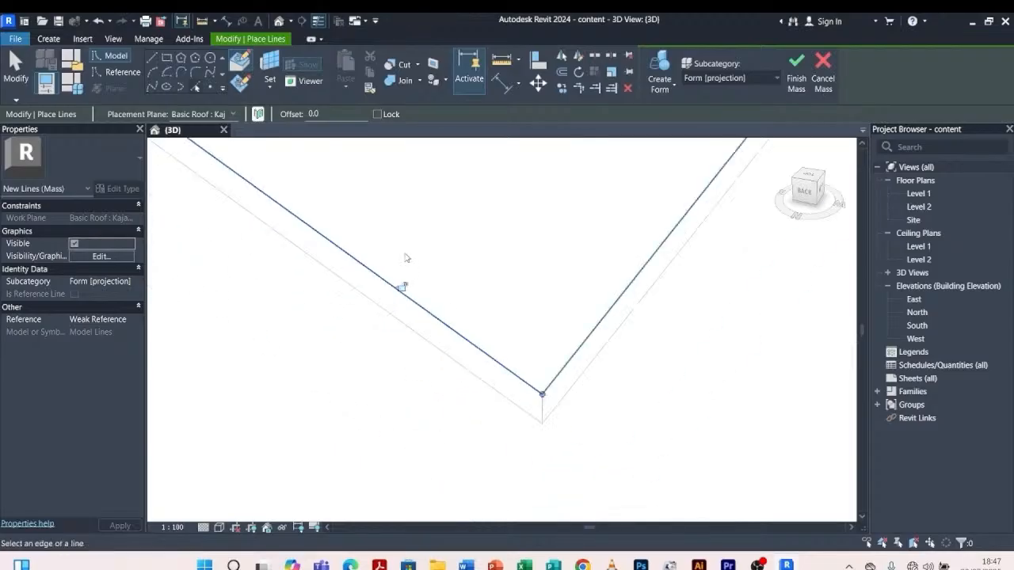
# Trace a model line along the upper front gable edge of the untiled slope
pyautogui.scroll(7, 467, 325)
pyautogui.scroll(-3, 439, 389)
pyautogui.scroll(-5, 442, 396)
pyautogui.keyDown('shift'); pyautogui.moveTo(439, 378); pyautogui.dragTo(520, 443, button='middle'); pyautogui.keyUp('shift')
pyautogui.scroll(8, 519, 443)
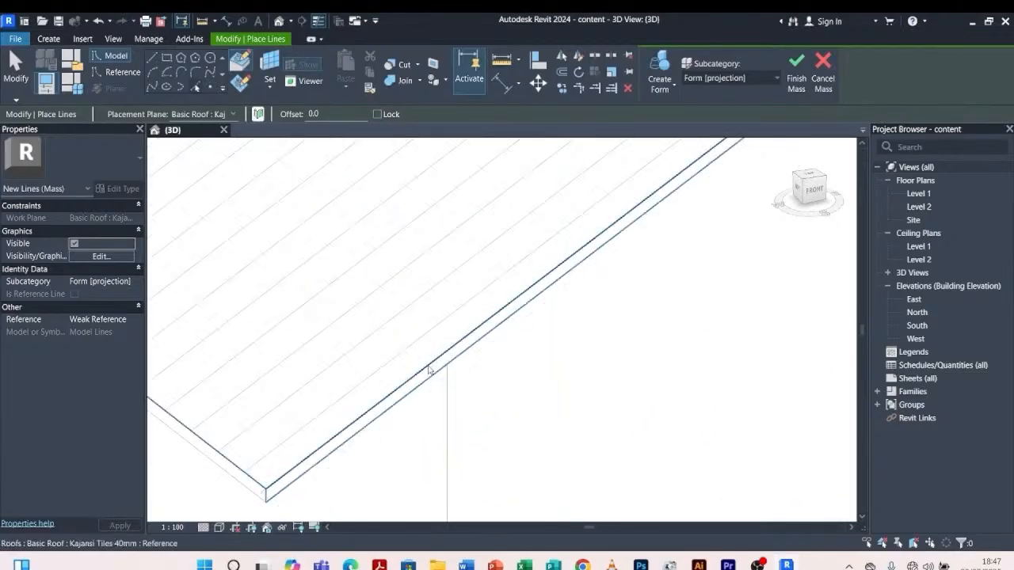
pyautogui.scroll(4, 432, 361)
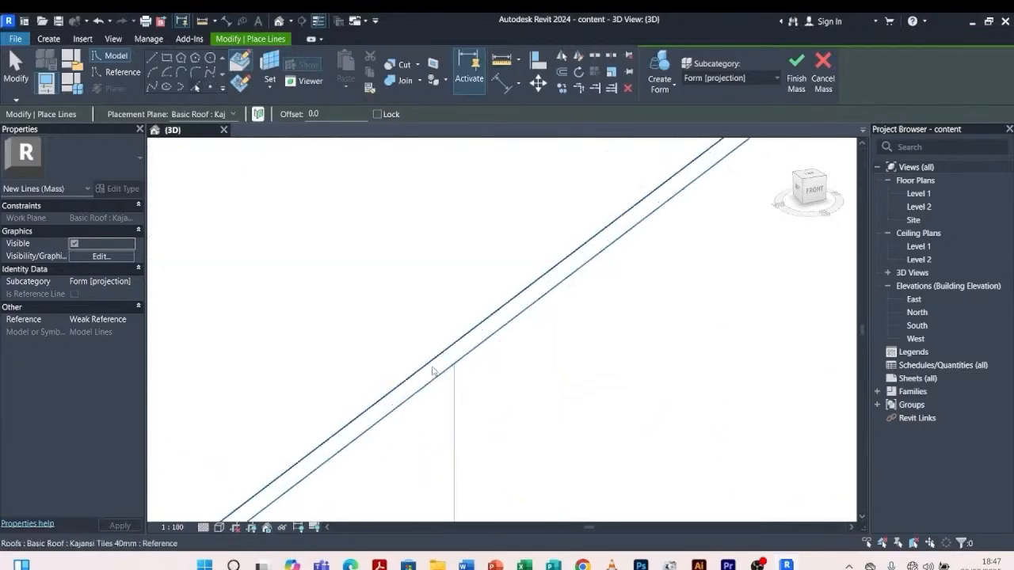
pyautogui.scroll(-10, 433, 364)
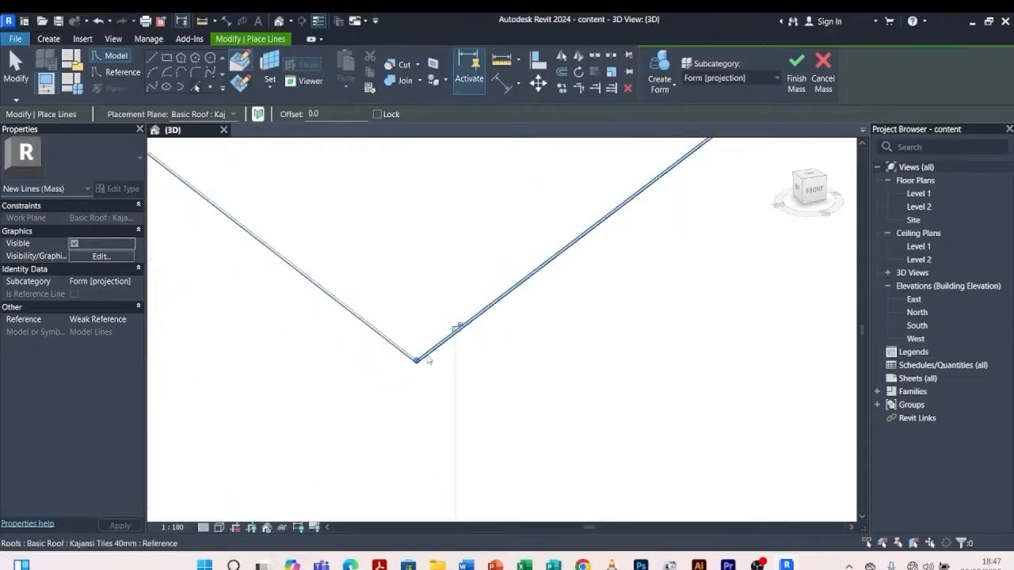
pyautogui.keyDown('shift'); pyautogui.moveTo(554, 353); pyautogui.dragTo(468, 454, button='middle'); pyautogui.keyUp('shift')
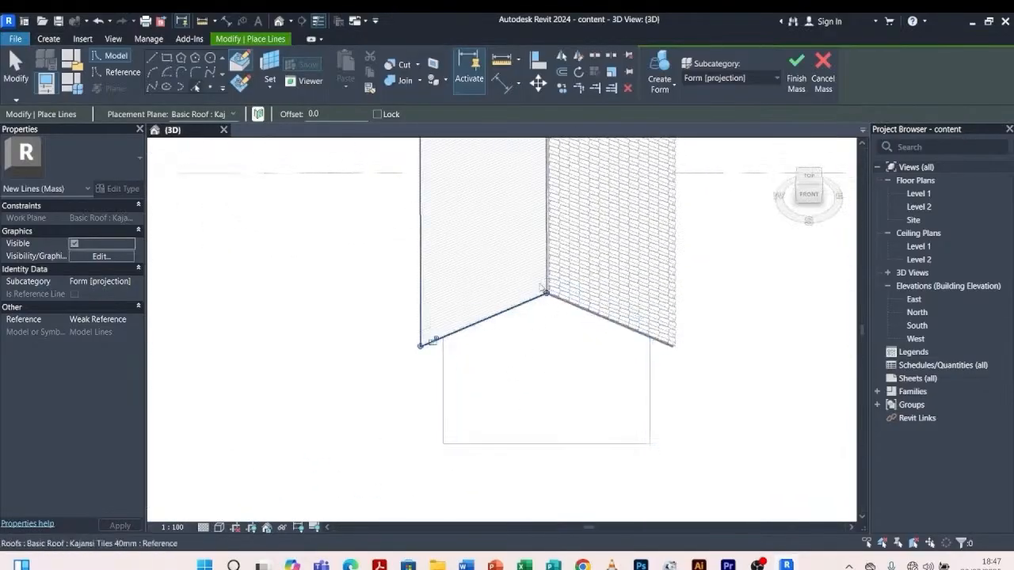
# Set the line offset to 50 and trace a line parallel to the ridge, inside the untiled slope
pyautogui.scroll(4, 549, 264)
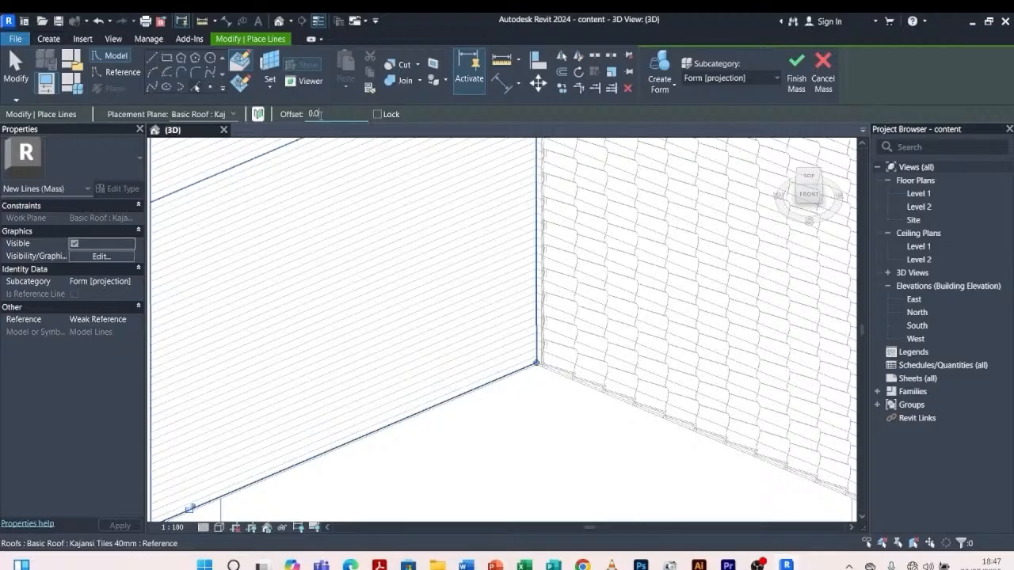
pyautogui.press('Return')
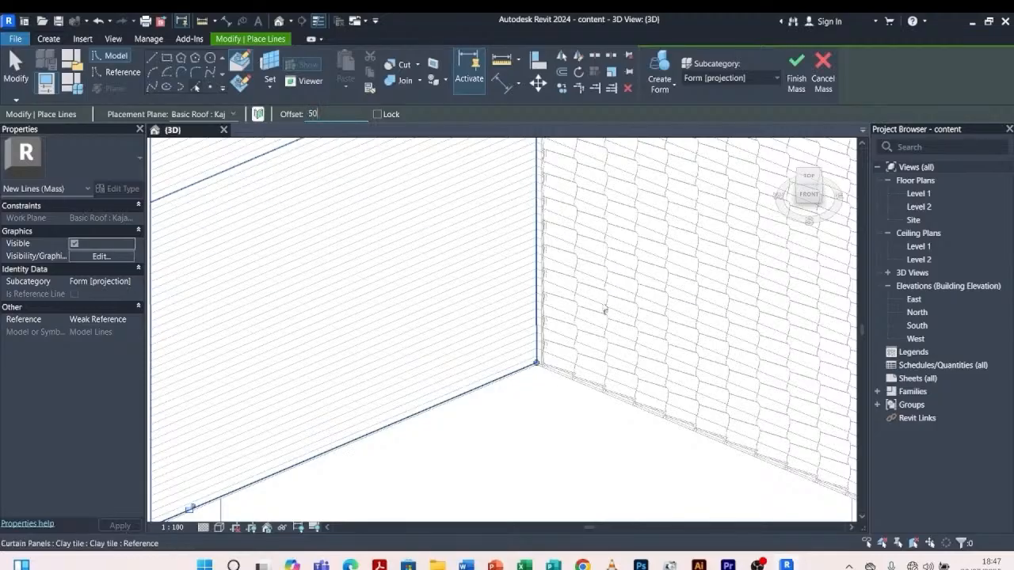
pyautogui.scroll(5, 509, 328)
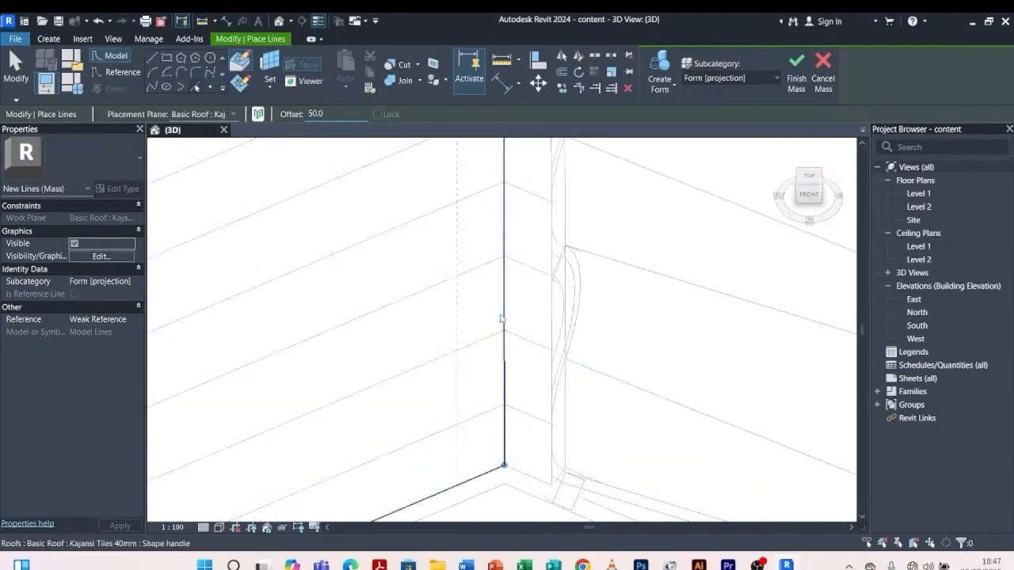
pyautogui.scroll(-5, 550, 290)
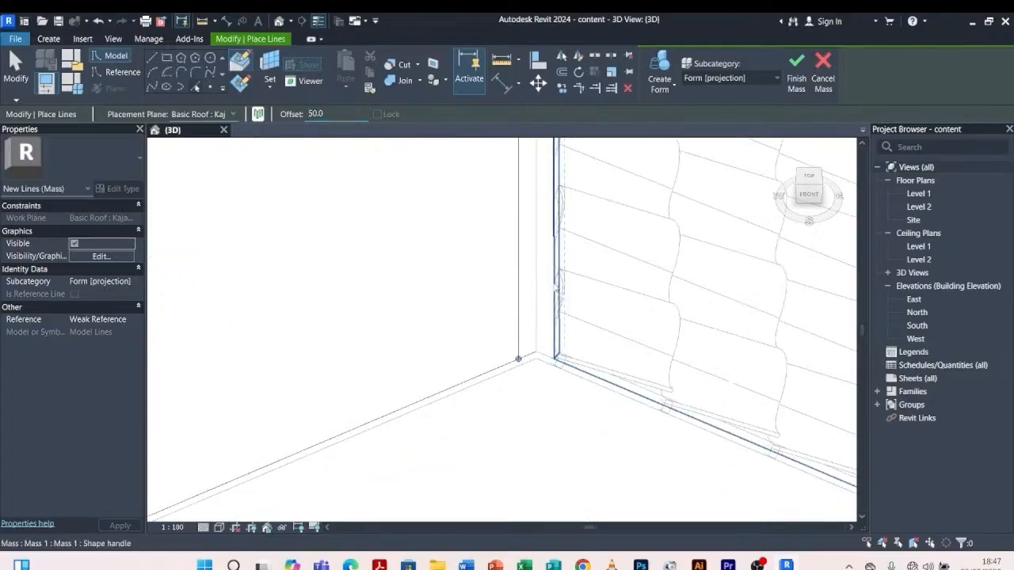
# Trim the front gable line to corners with the offset ridge line and the eave line
pyautogui.click(579, 88)
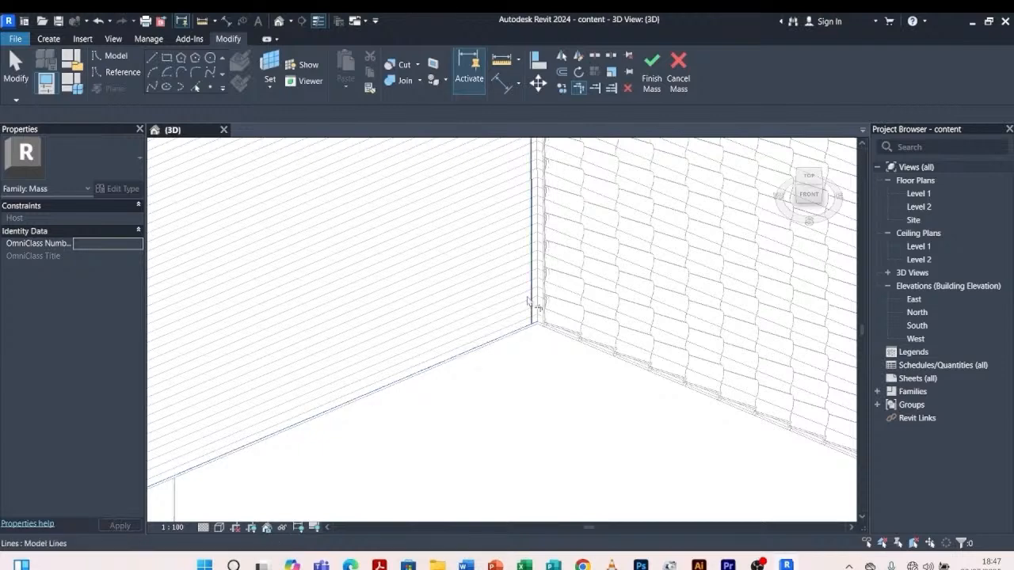
pyautogui.scroll(-3, 537, 318)
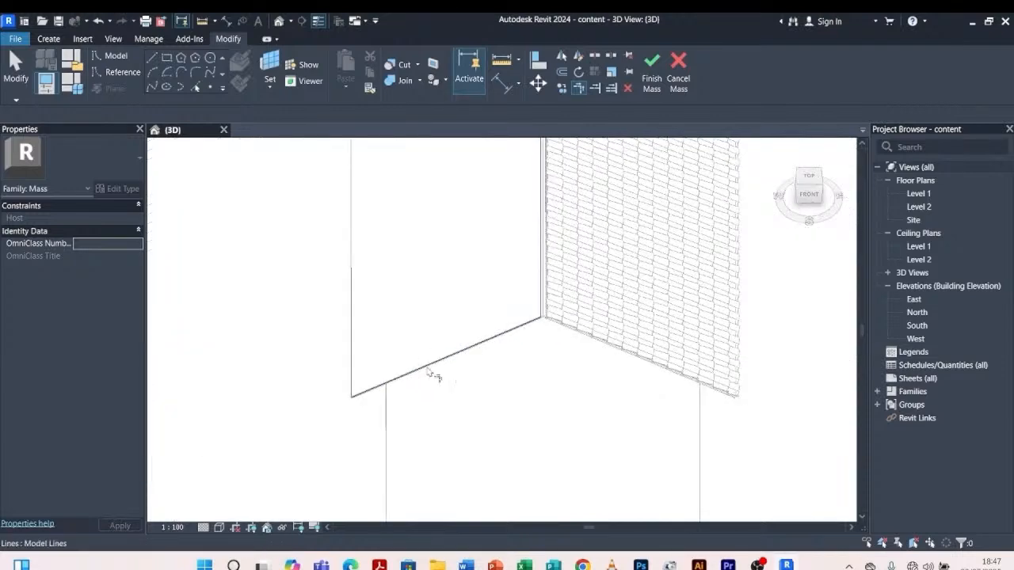
pyautogui.click(358, 396)
pyautogui.scroll(1, 363, 400)
pyautogui.scroll(3, 366, 402)
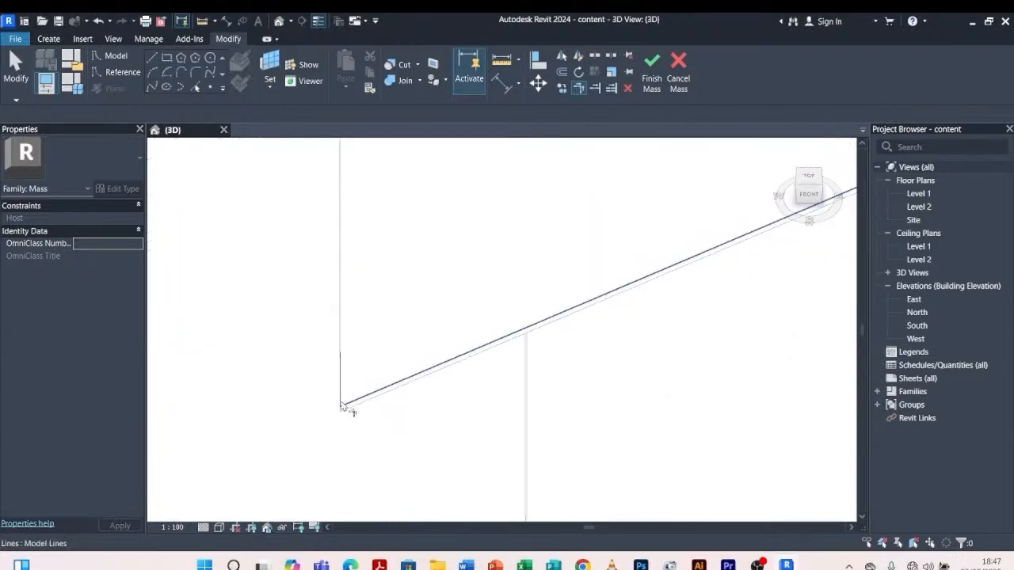
pyautogui.scroll(-2, 420, 410)
pyautogui.scroll(-5, 430, 412)
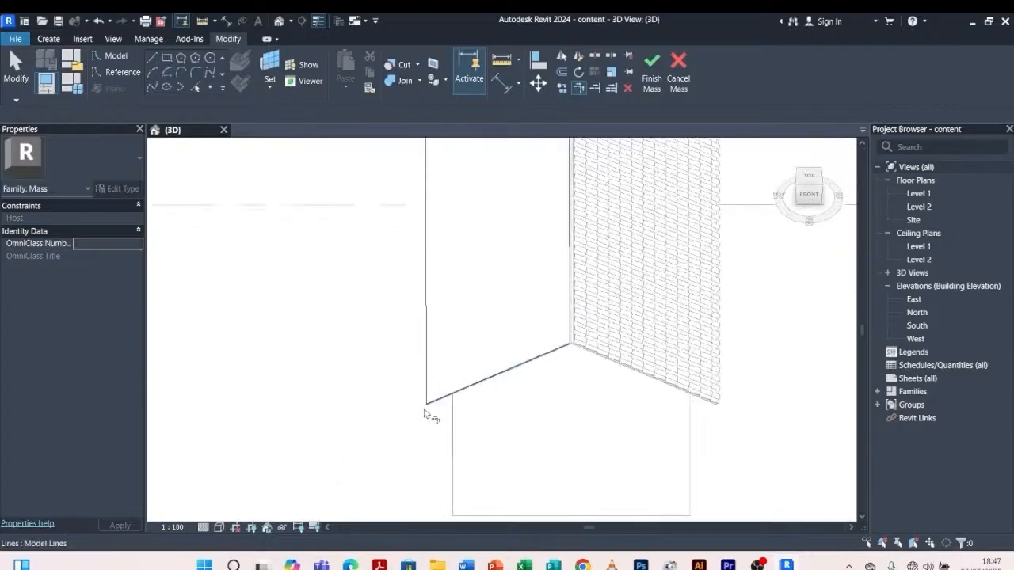
# Trim the back gable line to a corner with the offset ridge line and check its upper end
pyautogui.keyDown('shift'); pyautogui.moveTo(399, 388); pyautogui.dragTo(331, 371, button='middle'); pyautogui.keyUp('shift')
pyautogui.scroll(5, 248, 402)
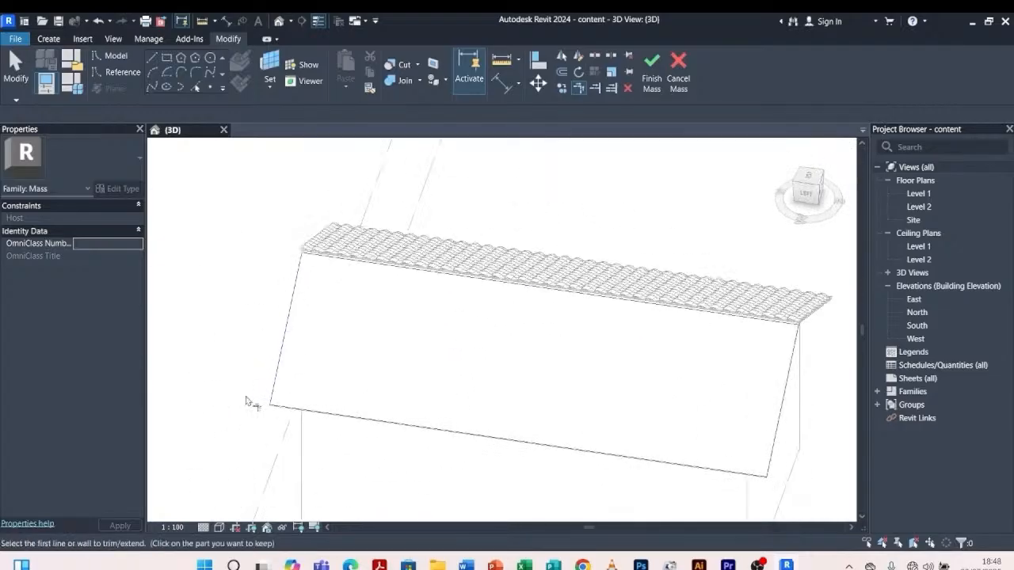
pyautogui.scroll(2, 358, 400)
pyautogui.scroll(-2, 361, 400)
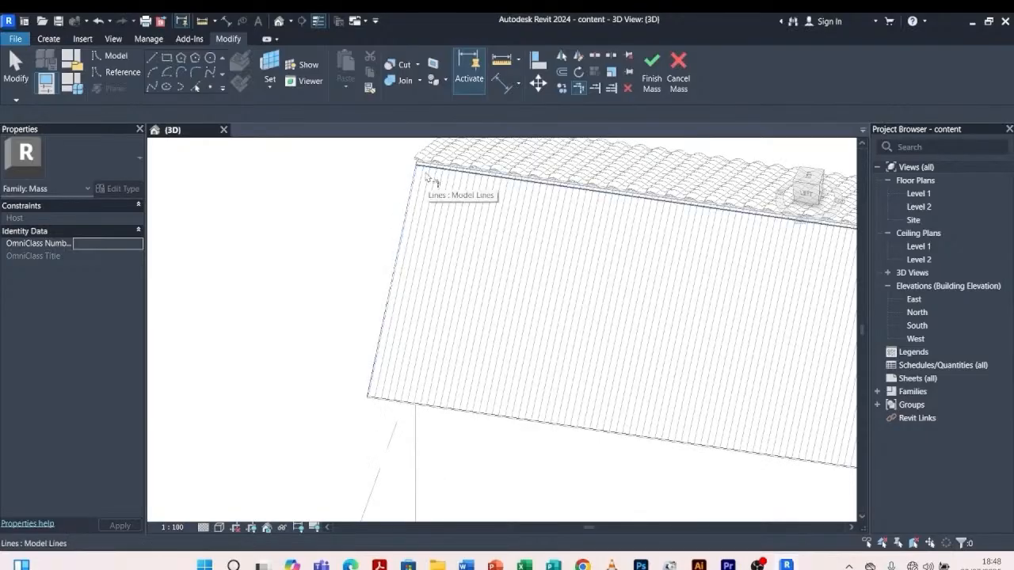
pyautogui.scroll(3, 432, 181)
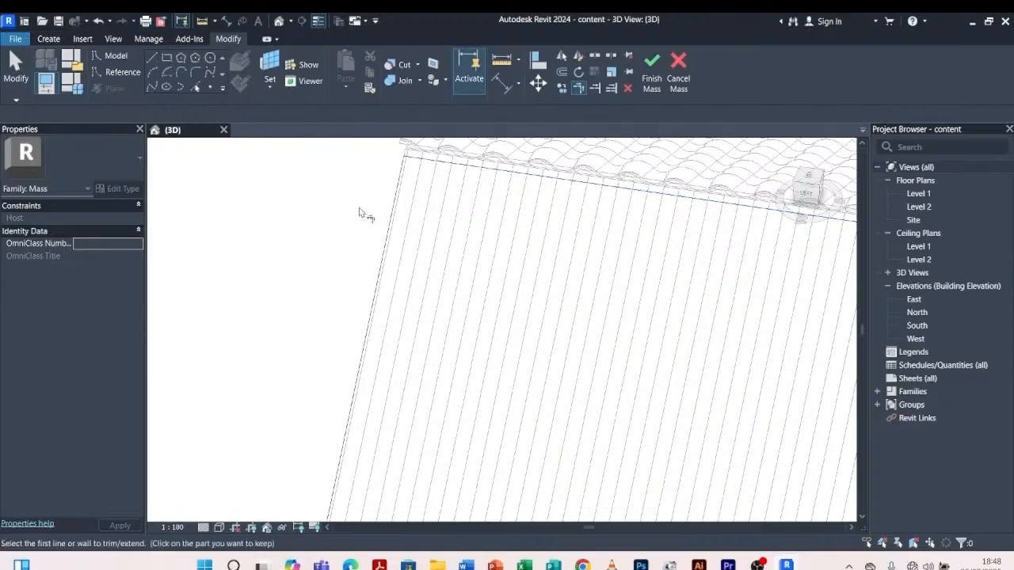
# Select the two gable lines, the offset ridge line and the eave line, and try to create a mass form from them
pyautogui.press('Escape')
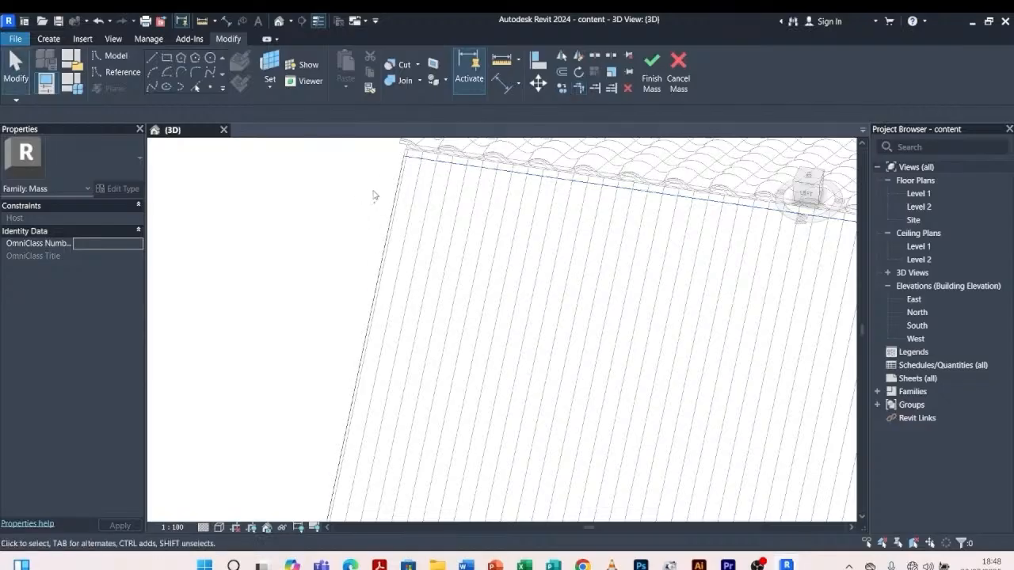
pyautogui.click(396, 182)
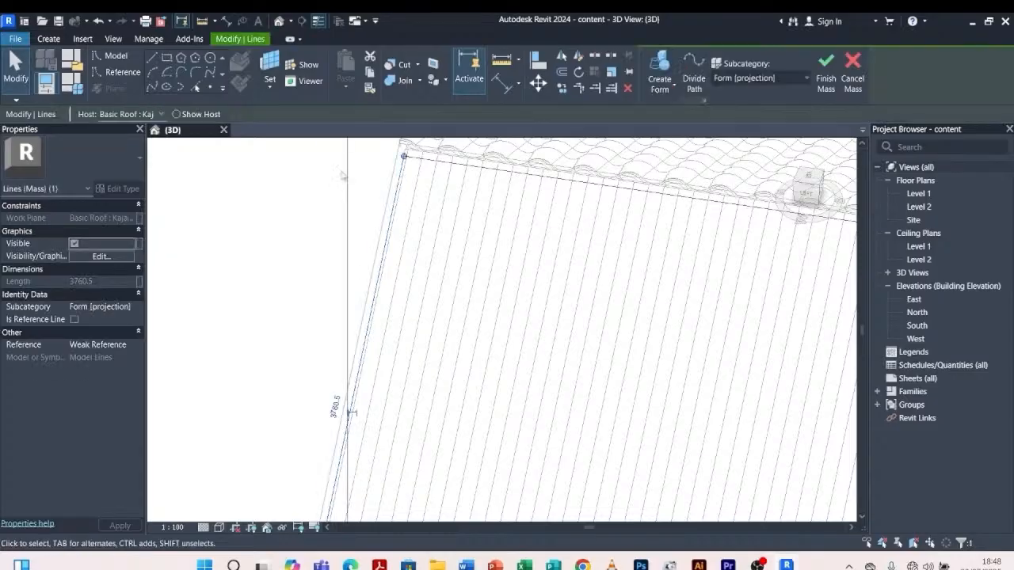
pyautogui.keyDown('ctrl'); pyautogui.click(414, 164); pyautogui.keyUp('ctrl')
pyautogui.scroll(-3, 338, 174)
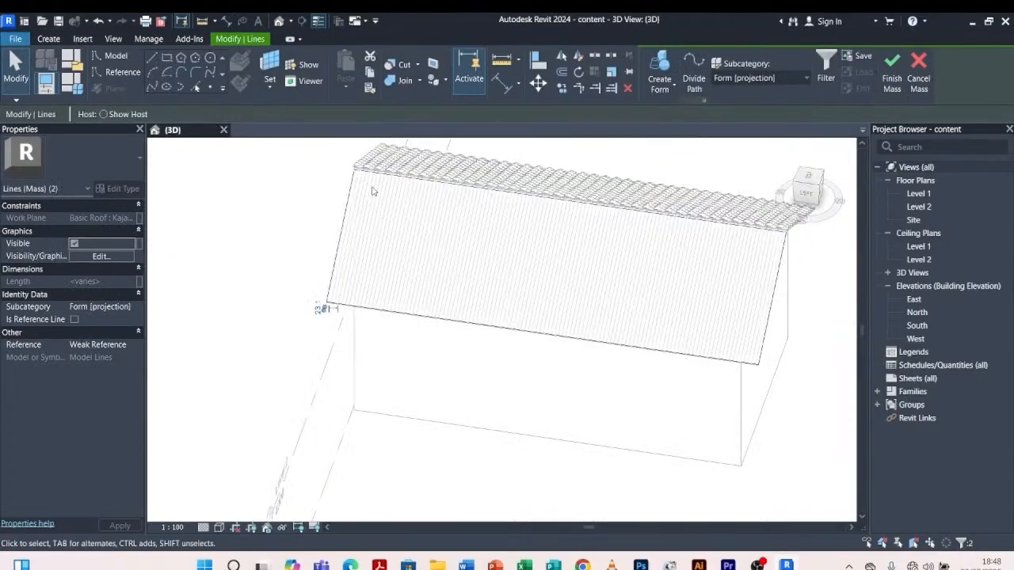
pyautogui.keyDown('ctrl'); pyautogui.click(770, 307); pyautogui.keyUp('ctrl')
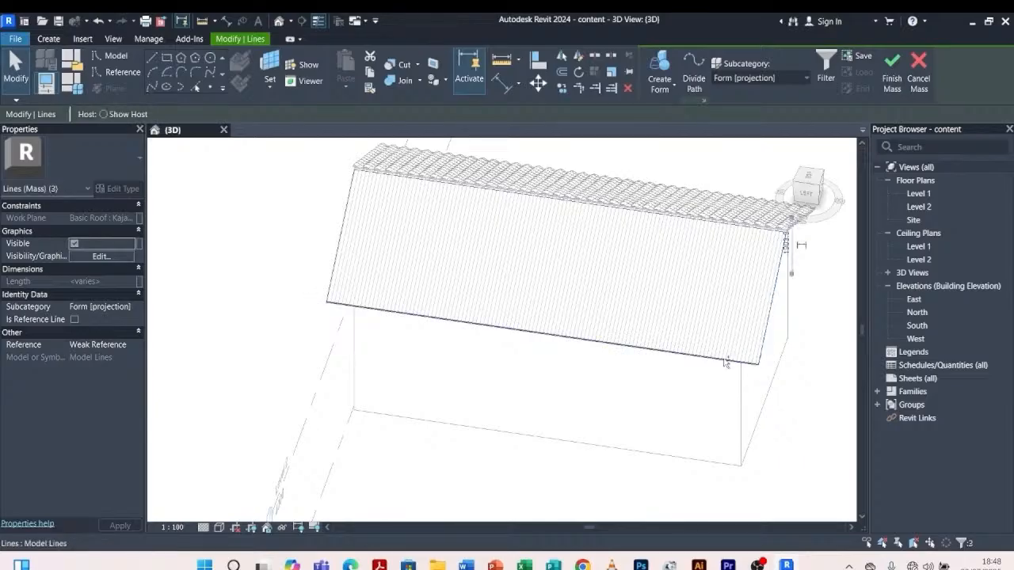
pyautogui.keyDown('ctrl'); pyautogui.click(725, 362); pyautogui.keyUp('ctrl')
pyautogui.keyDown('shift'); pyautogui.moveTo(456, 401); pyautogui.dragTo(347, 394, button='middle'); pyautogui.keyUp('shift')
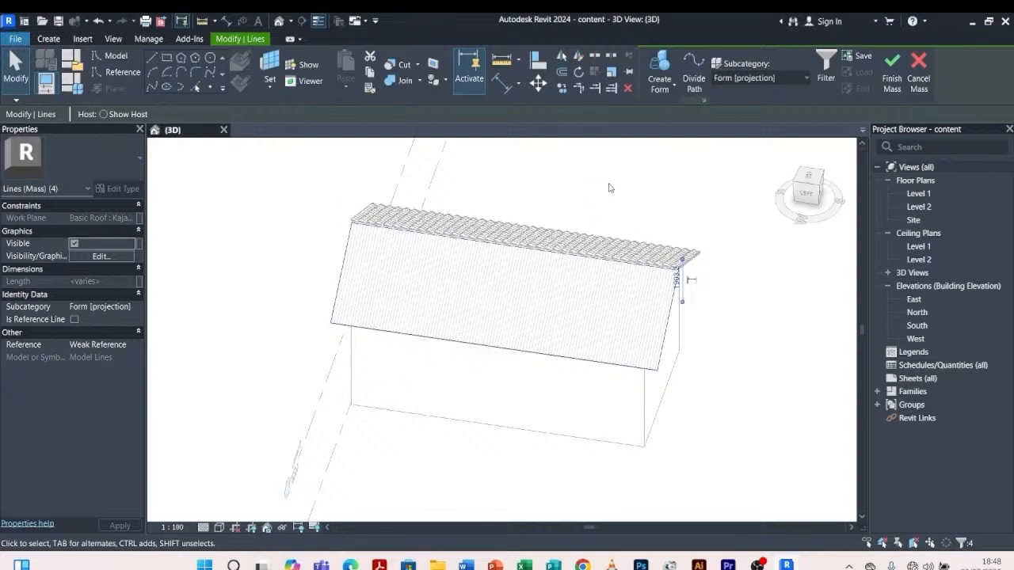
pyautogui.click(659, 70)
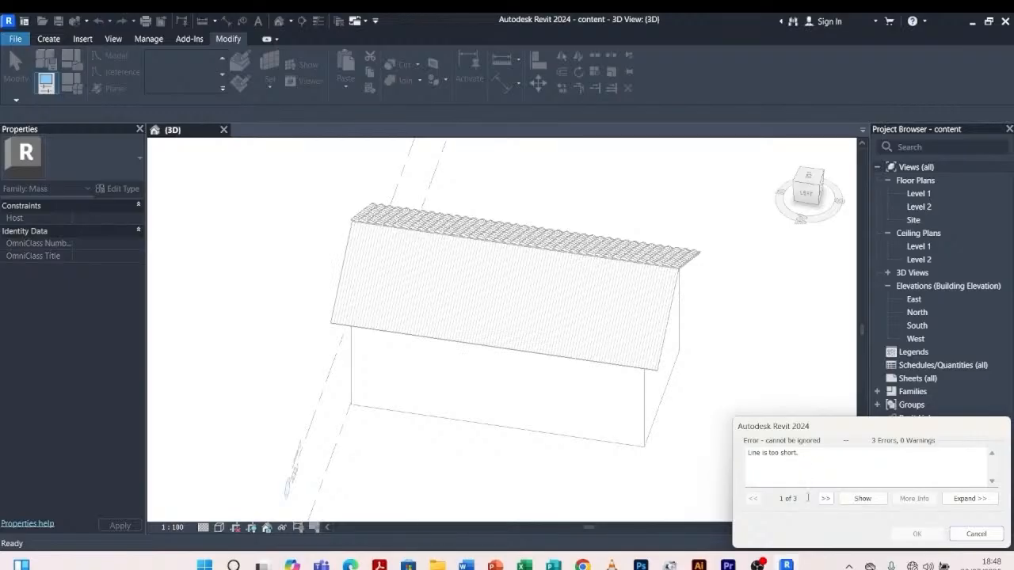
# Cancel the failed form creation and quit the in-place mass, discarding its changes
pyautogui.click(958, 535)
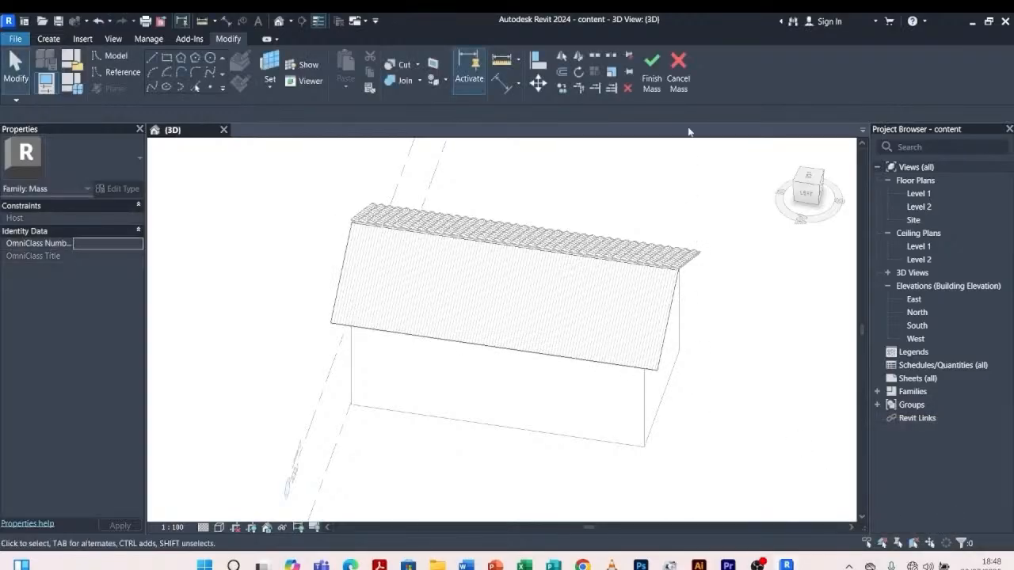
pyautogui.click(679, 71)
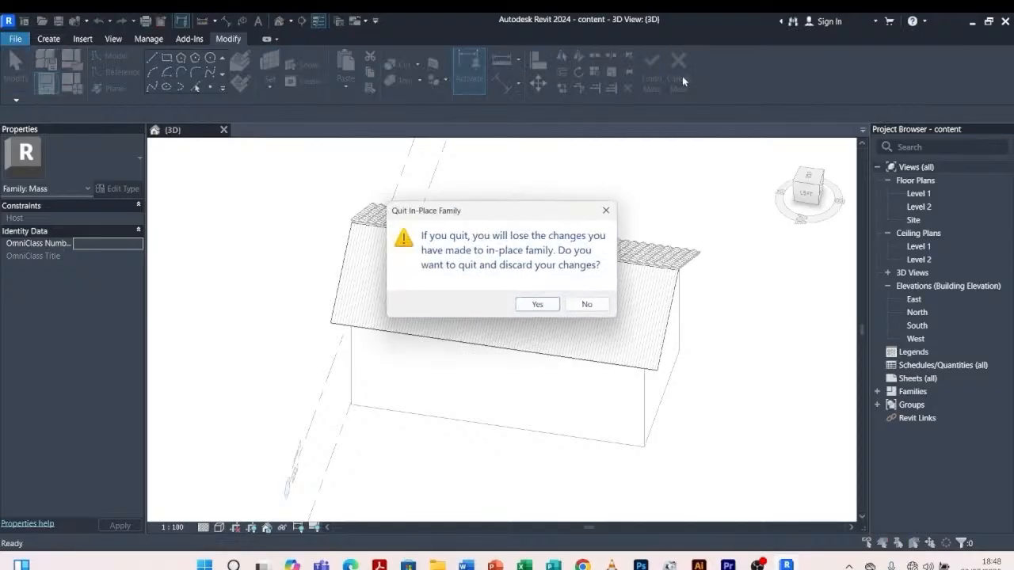
pyautogui.click(538, 307)
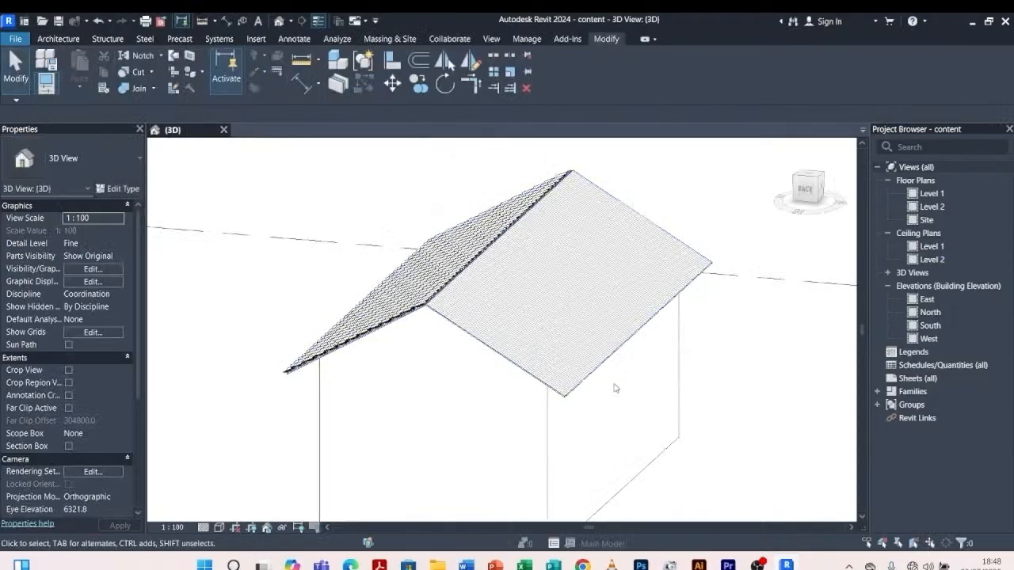
# Start a new in-place mass named Mass 2 for the untiled roof slope
pyautogui.scroll(5, 616, 388)
pyautogui.scroll(-5, 689, 396)
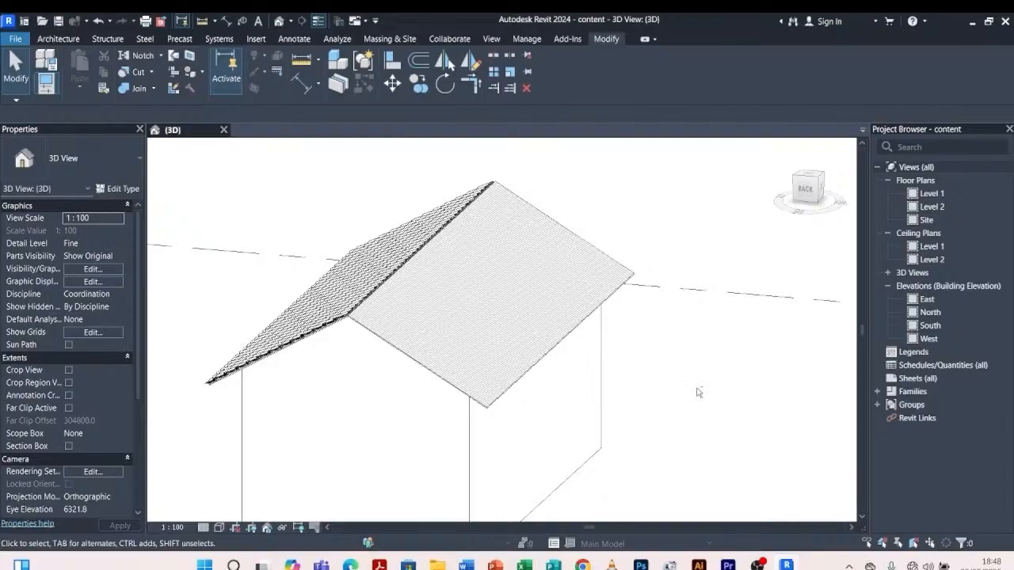
pyautogui.moveTo(698, 392)
pyautogui.keyDown('shift'); pyautogui.mouseDown(button='middle')
pyautogui.moveTo(703, 383)
pyautogui.moveTo(650, 386)
pyautogui.mouseUp(button='middle'); pyautogui.keyUp('shift')
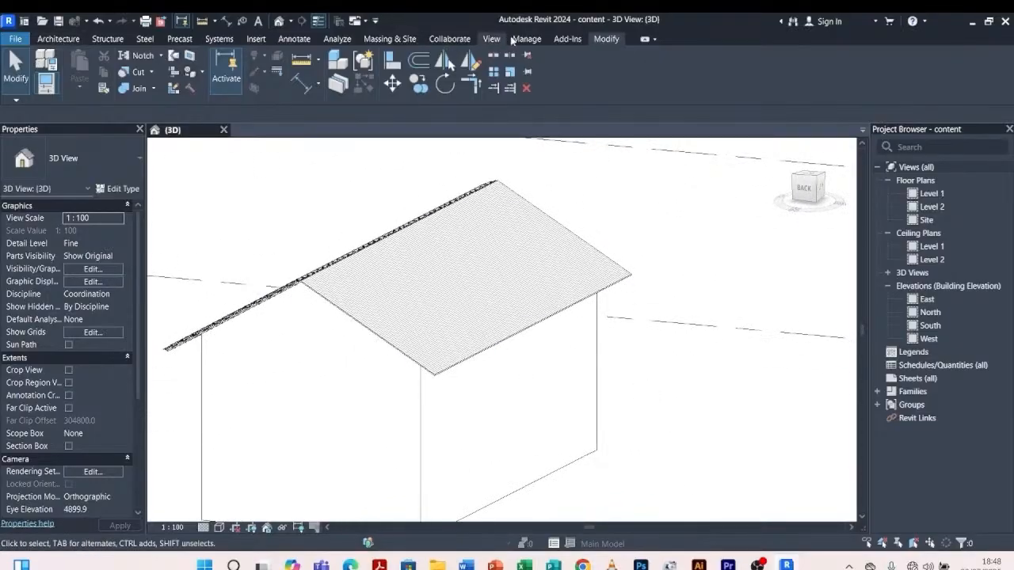
pyautogui.click(387, 38)
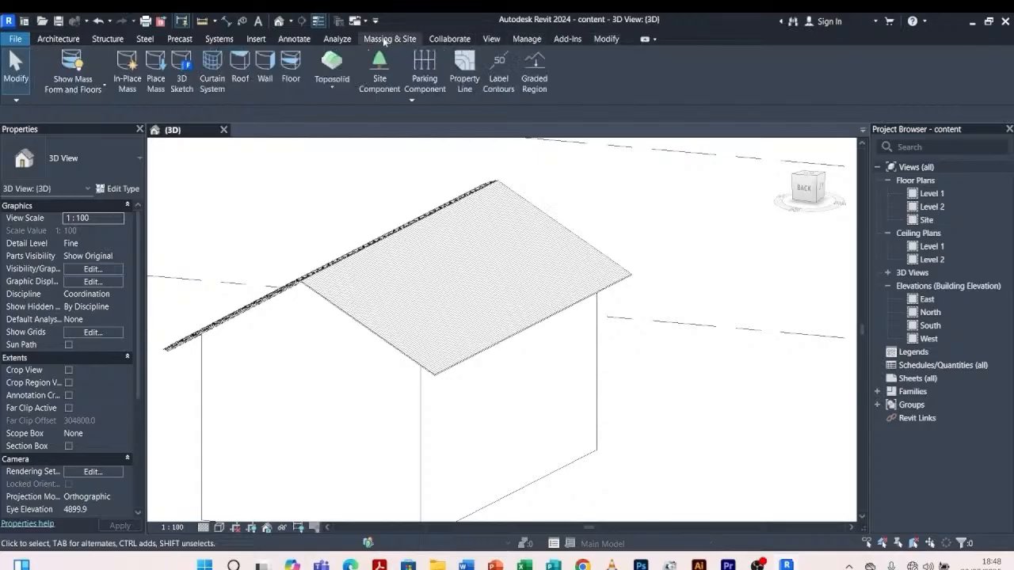
pyautogui.click(90, 80)
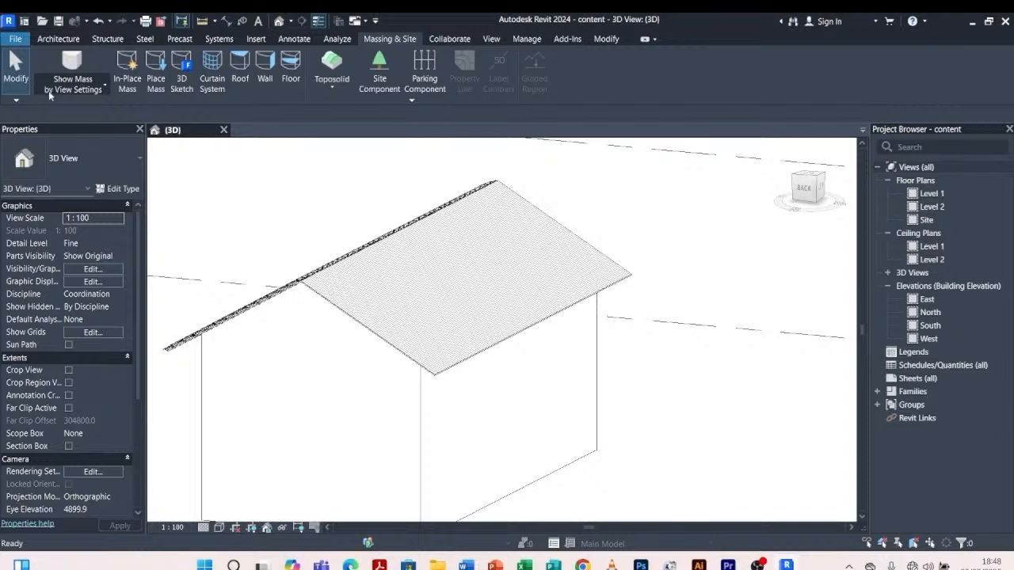
pyautogui.click(127, 76)
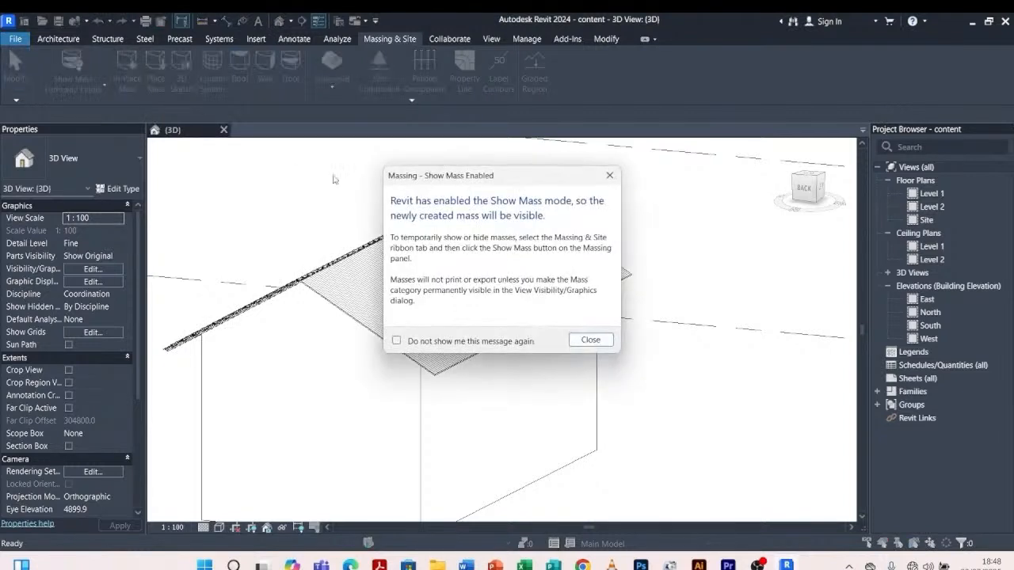
pyautogui.click(609, 175)
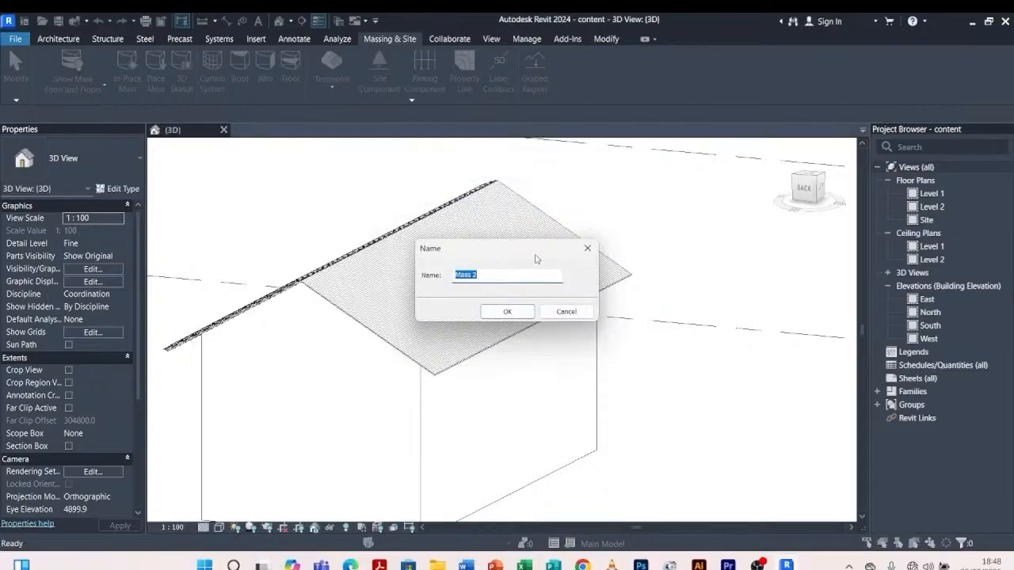
pyautogui.click(507, 311)
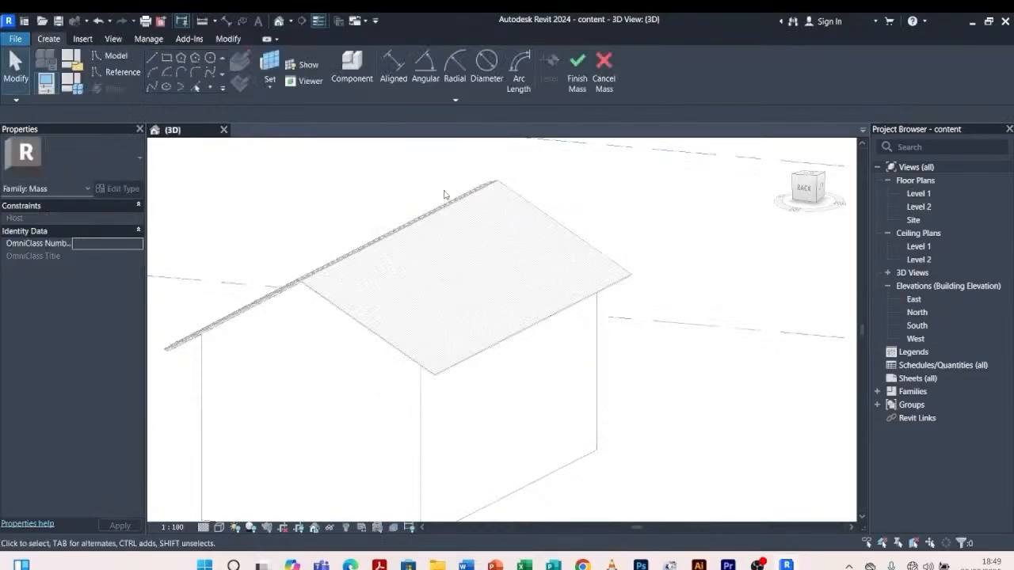
# Set the work plane to the top face of the untiled roof slope
pyautogui.click(270, 68)
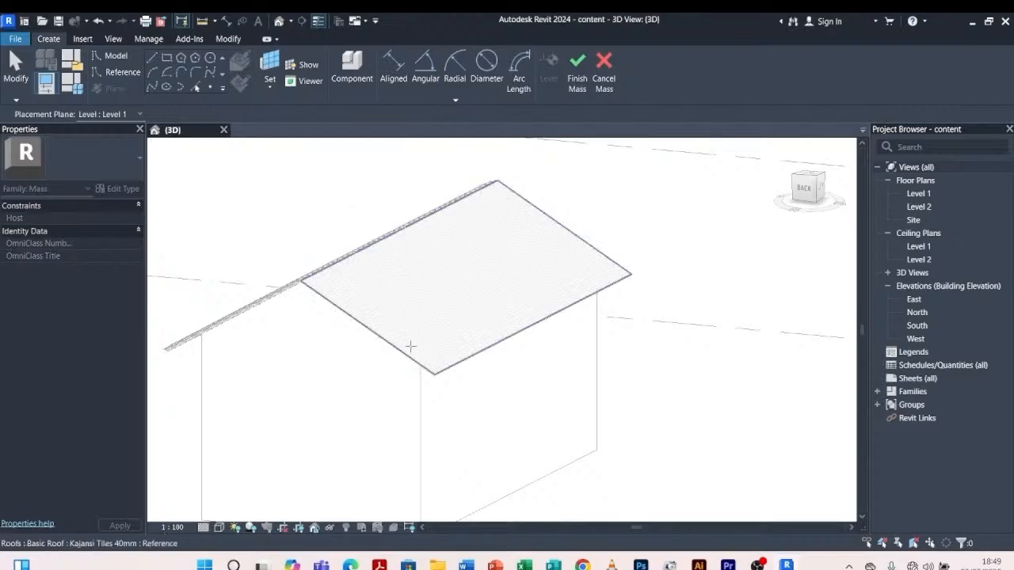
pyautogui.scroll(5, 446, 362)
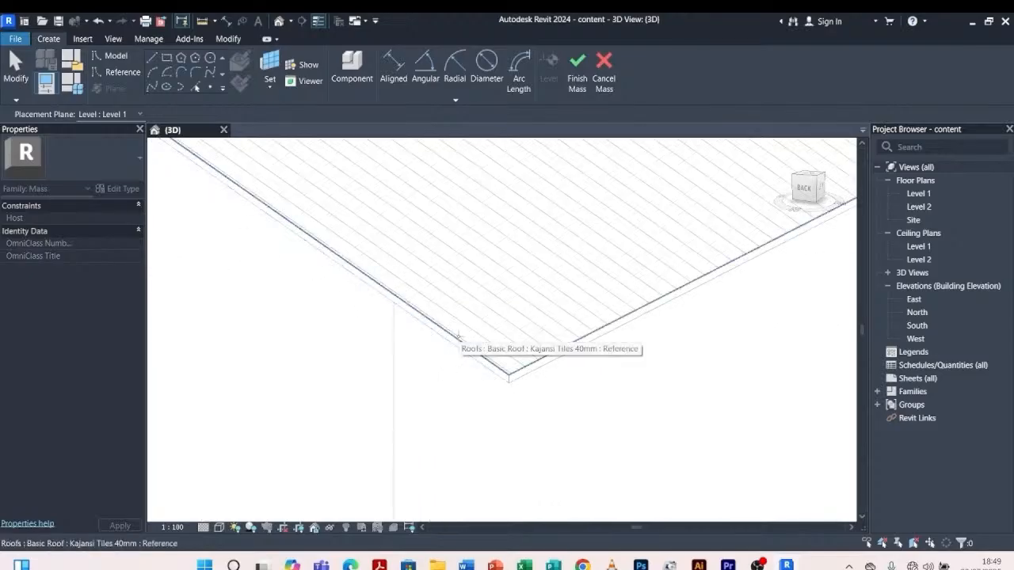
pyautogui.click(467, 285)
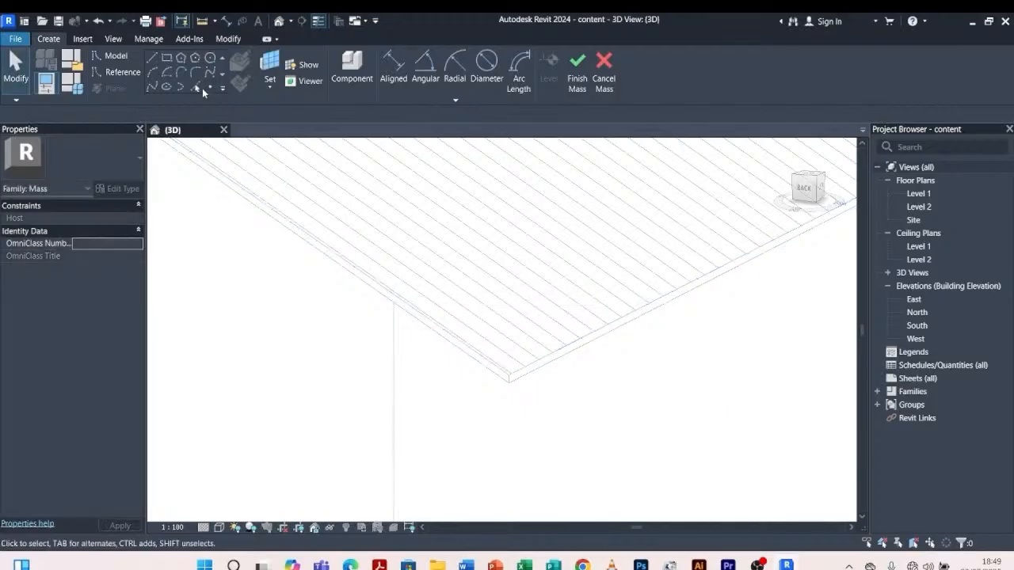
pyautogui.scroll(5, 509, 371)
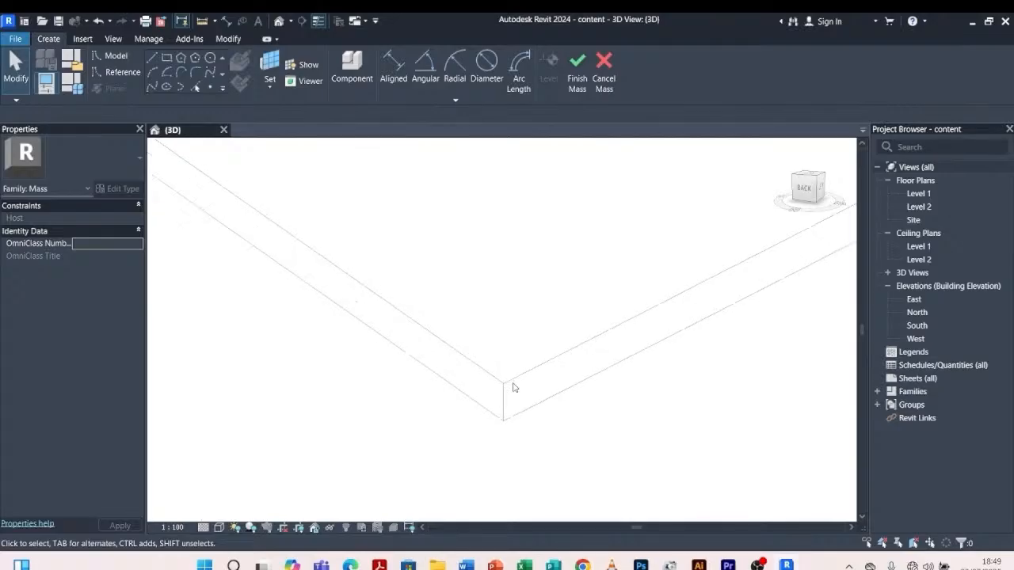
pyautogui.scroll(-3, 513, 385)
pyautogui.click(270, 61)
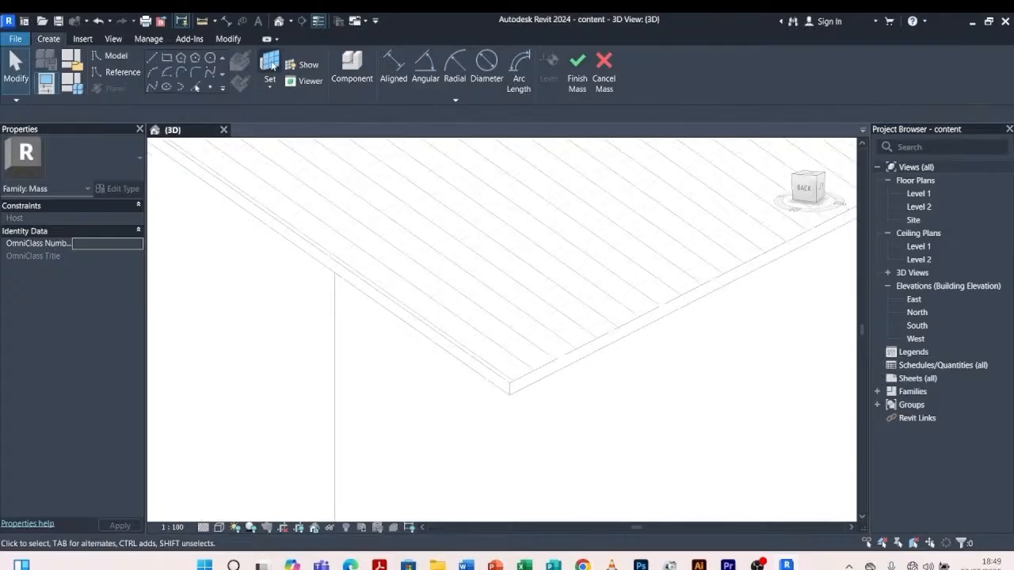
pyautogui.click(462, 347)
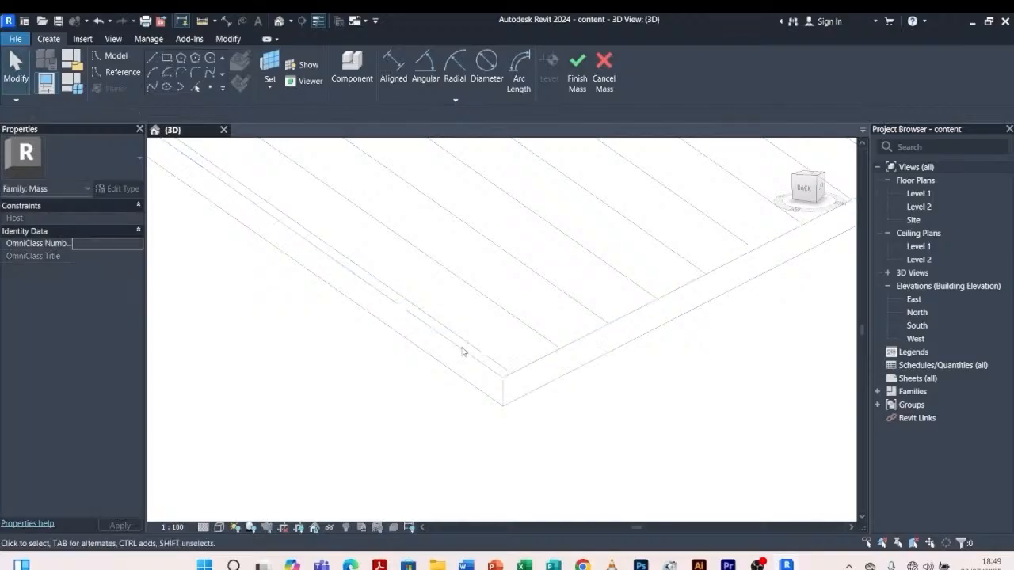
# Trace model lines along the untiled slope's upper eave edge and back gable edge with zero offset
pyautogui.click(196, 85)
pyautogui.scroll(4, 646, 305)
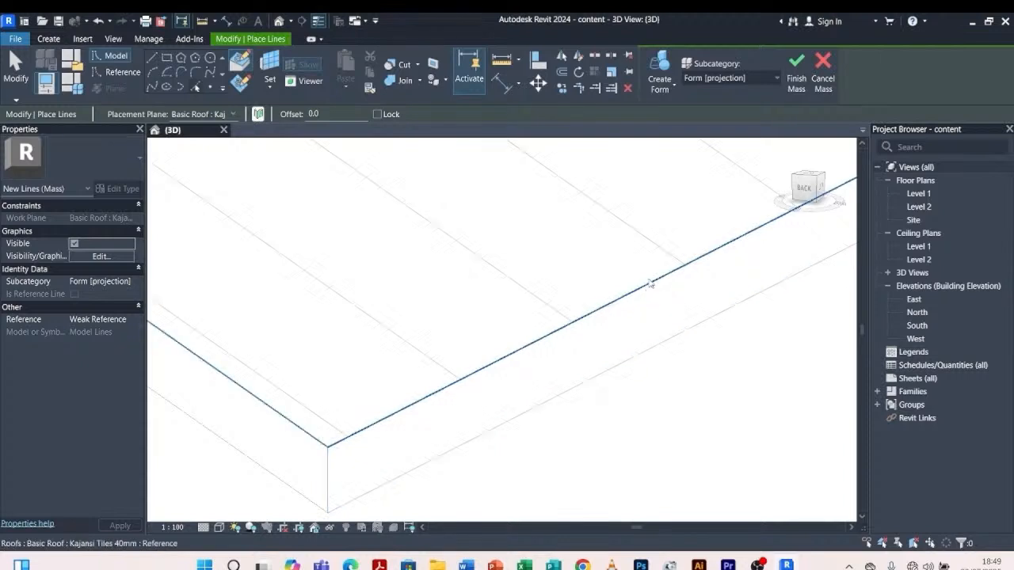
pyautogui.click(650, 282)
pyautogui.scroll(-3, 660, 372)
pyautogui.scroll(3, 530, 383)
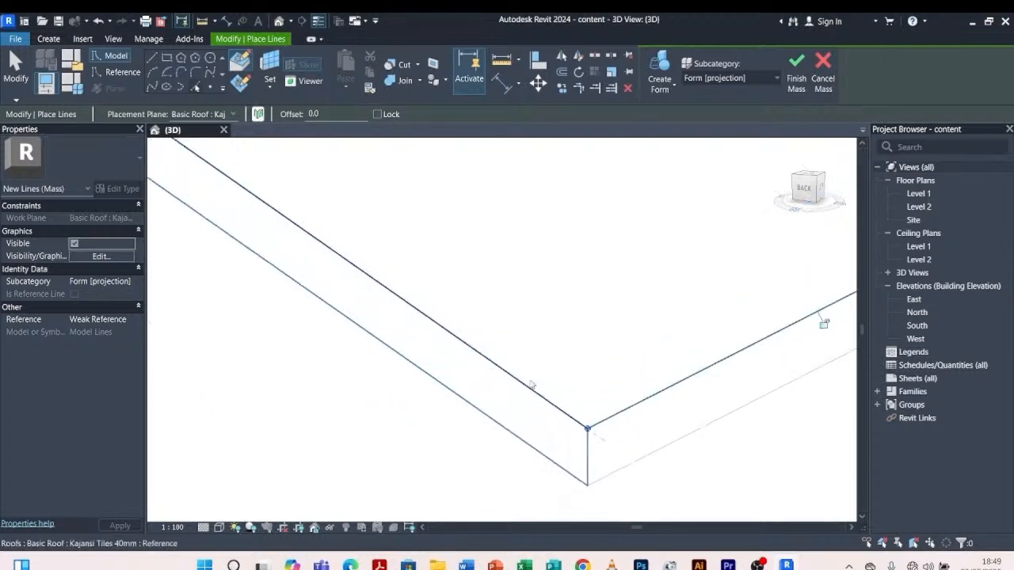
pyautogui.scroll(3, 531, 384)
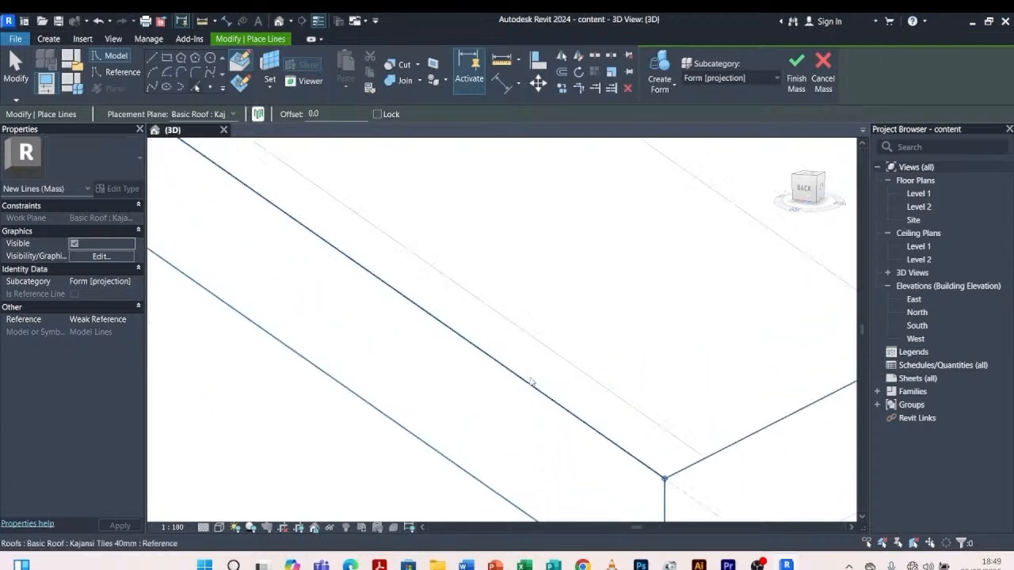
pyautogui.click(430, 320)
pyautogui.scroll(-5, 468, 340)
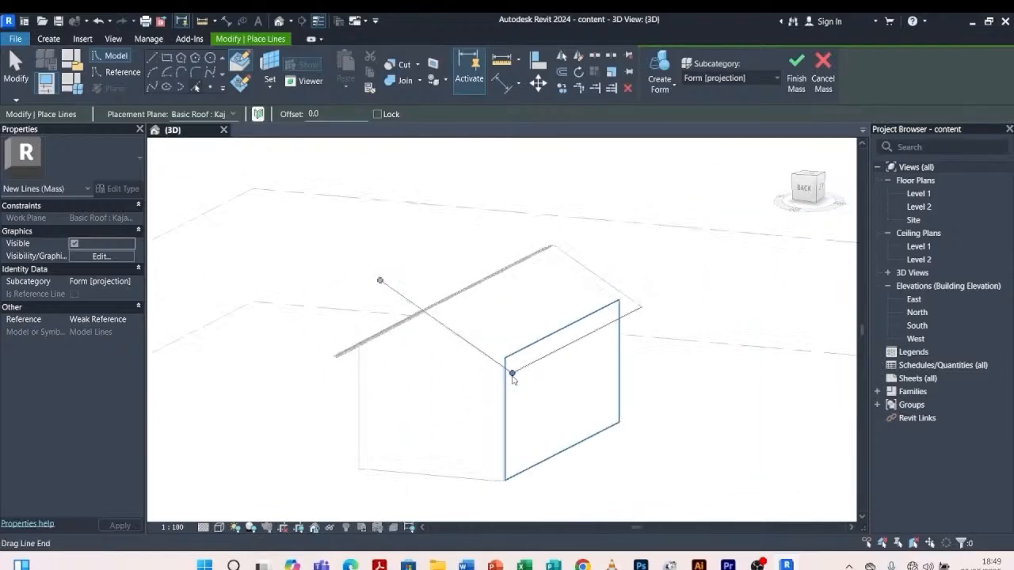
pyautogui.click(512, 375)
# Trace a model line along the front gable's upper edge on the untiled slope
pyautogui.keyDown('shift'); pyautogui.moveTo(657, 397); pyautogui.dragTo(335, 385, button='middle'); pyautogui.keyUp('shift')
pyautogui.scroll(8, 406, 428)
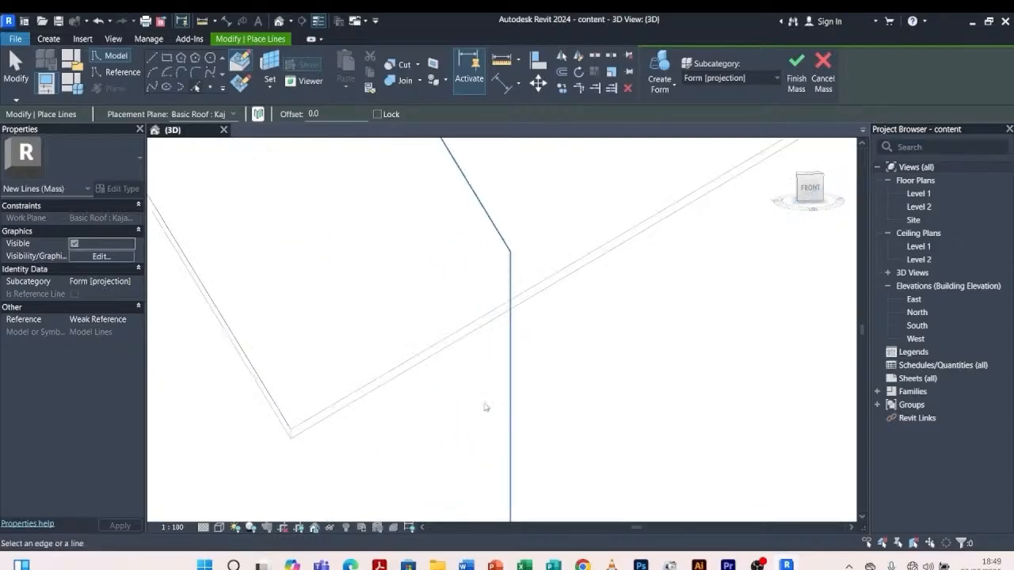
pyautogui.scroll(3, 357, 394)
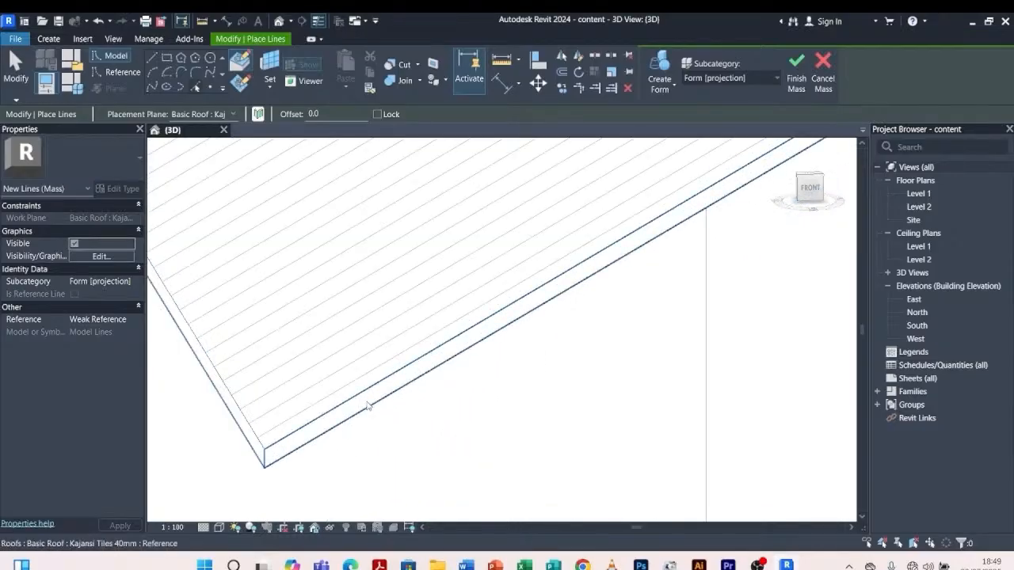
pyautogui.scroll(-8, 369, 391)
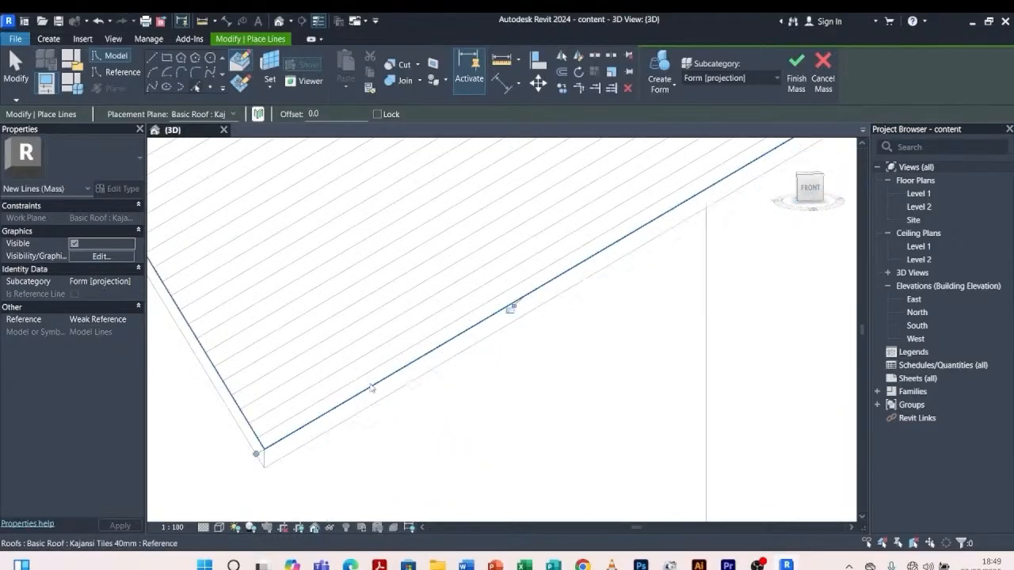
# Set the line offset to 50 and trace a line parallel to the ridge, on the untiled slope's side
pyautogui.scroll(-1, 355, 437)
pyautogui.moveTo(570, 437)
pyautogui.keyDown('shift'); pyautogui.mouseDown(button='middle')
pyautogui.moveTo(505, 464)
pyautogui.moveTo(566, 433)
pyautogui.mouseUp(button='middle'); pyautogui.keyUp('shift')
pyautogui.scroll(3, 478, 269)
pyautogui.moveTo(472, 270)
pyautogui.keyDown('shift'); pyautogui.mouseDown(button='middle')
pyautogui.moveTo(539, 235)
pyautogui.moveTo(468, 283)
pyautogui.mouseUp(button='middle'); pyautogui.keyUp('shift')
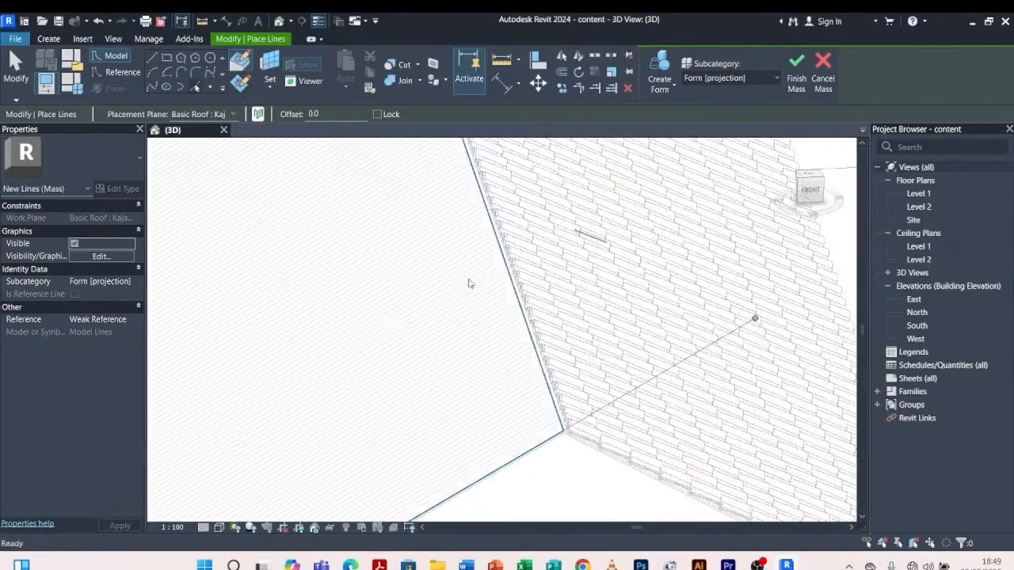
pyautogui.moveTo(321, 116); pyautogui.dragTo(297, 113)
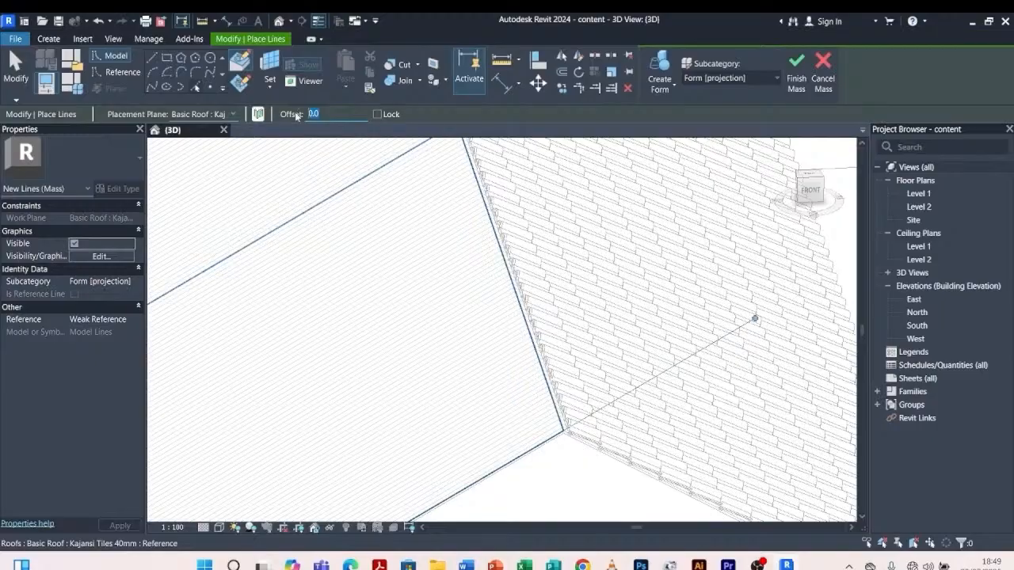
pyautogui.write('50')
pyautogui.moveTo(373, 316)
pyautogui.keyDown('shift'); pyautogui.mouseDown(button='middle')
pyautogui.moveTo(385, 294)
pyautogui.moveTo(404, 337)
pyautogui.moveTo(380, 335)
pyautogui.mouseUp(button='middle'); pyautogui.keyUp('shift')
pyautogui.scroll(5, 487, 360)
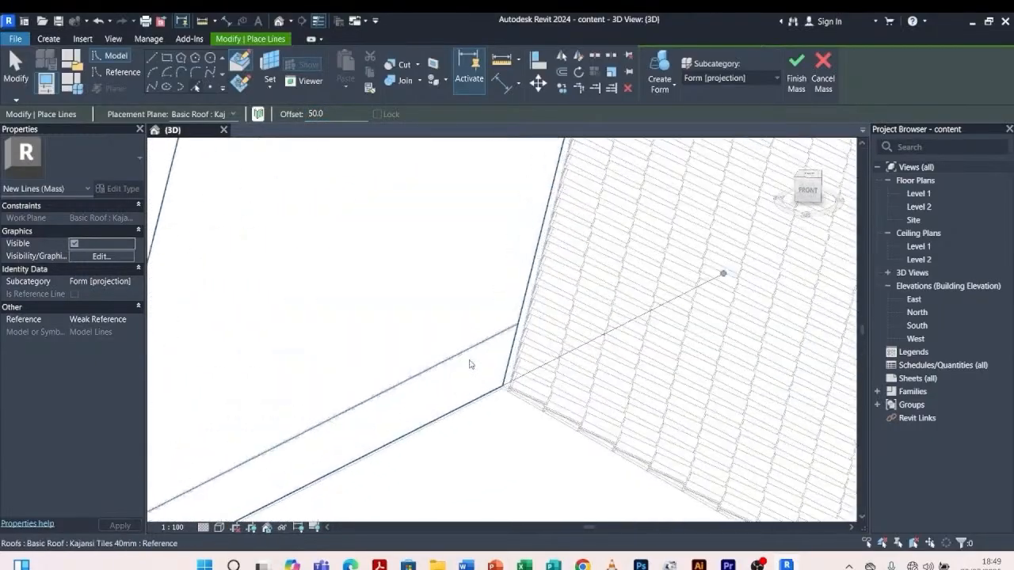
pyautogui.scroll(3, 503, 370)
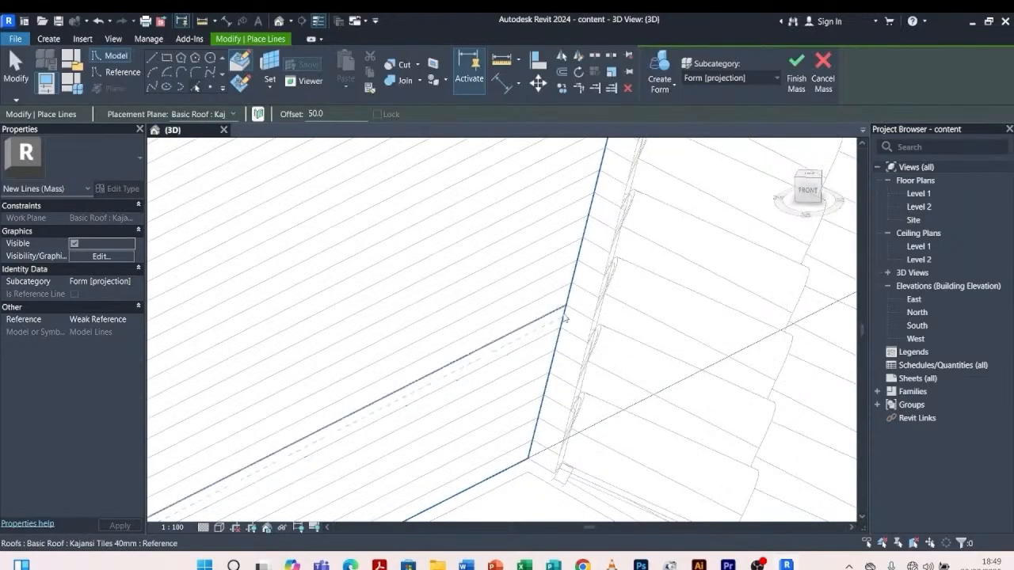
pyautogui.scroll(1, 564, 309)
pyautogui.scroll(2, 564, 309)
pyautogui.scroll(-4, 575, 286)
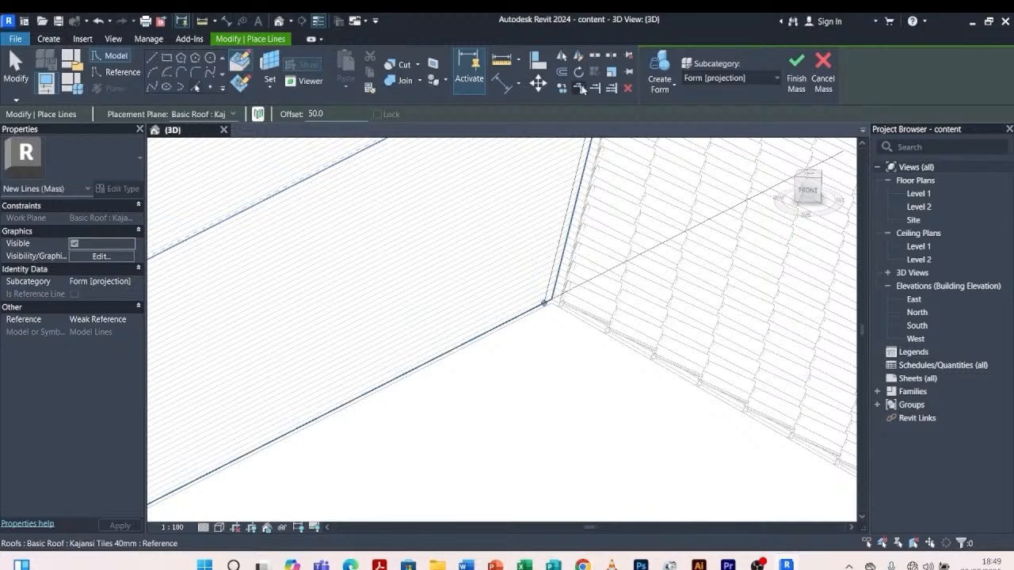
# Trim the gable, eave and offset ridge lines to corners so they form a closed loop
pyautogui.click(582, 89)
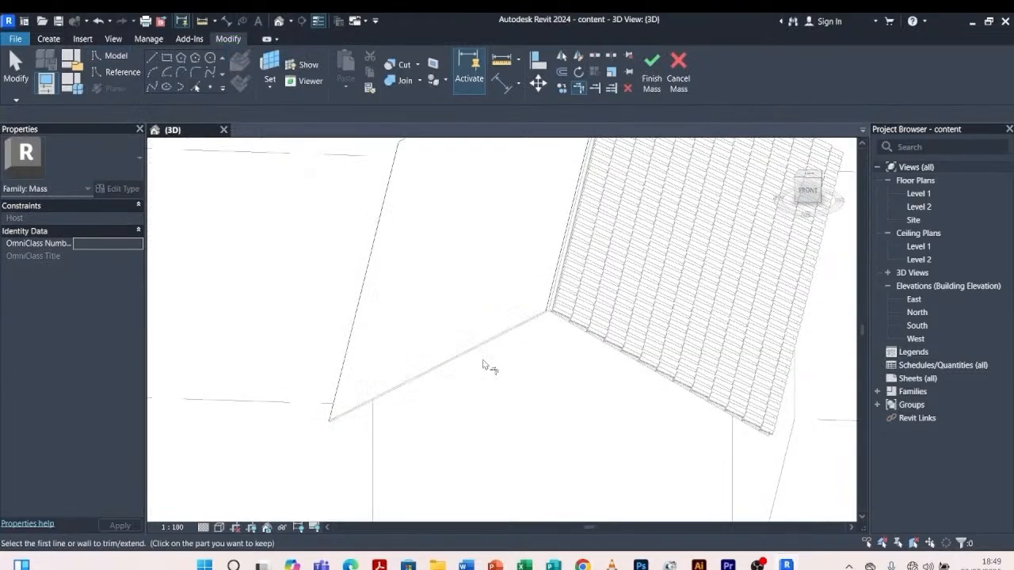
pyautogui.click(369, 406)
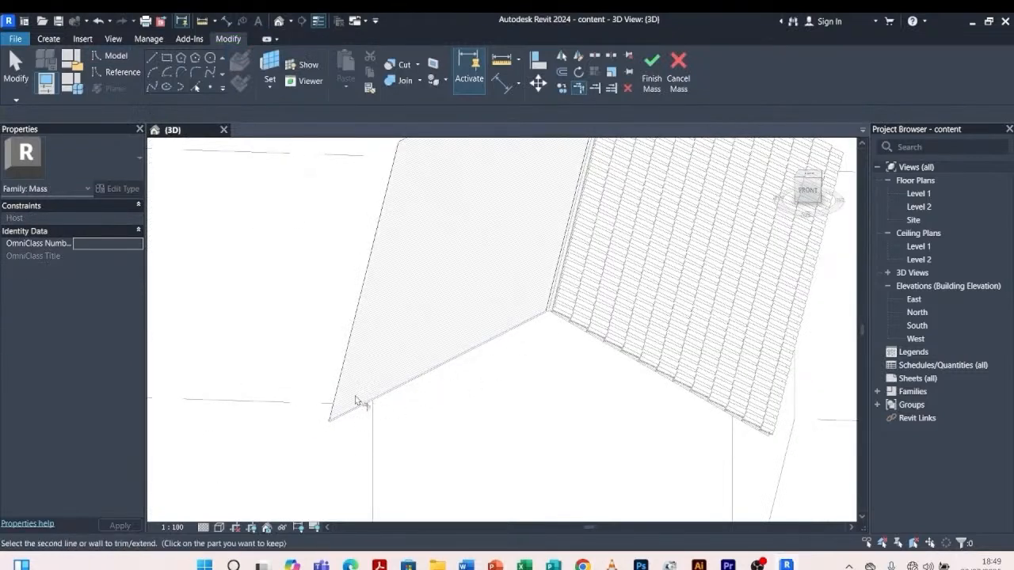
pyautogui.click(337, 396)
pyautogui.scroll(-4, 357, 389)
pyautogui.scroll(4, 393, 308)
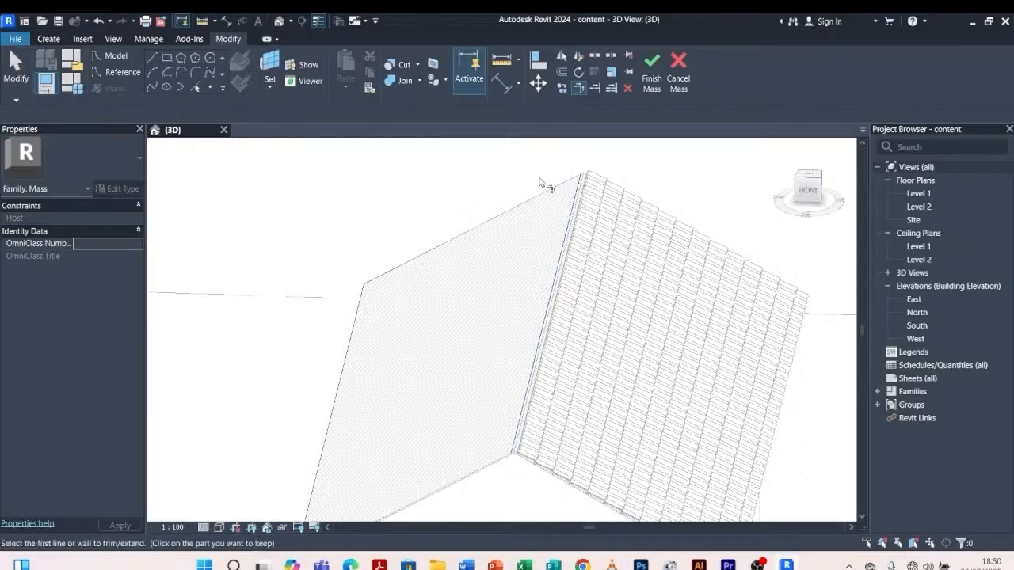
# Select the closed chain of lines on the untiled slope and create a solid form from it
pyautogui.press('Tab')
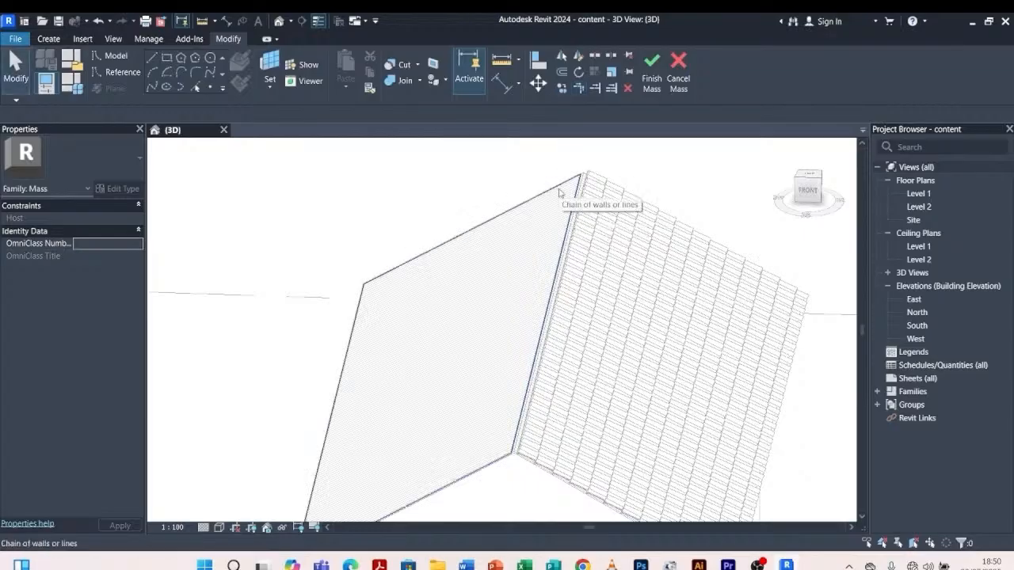
pyautogui.click(559, 192)
pyautogui.scroll(-2, 560, 170)
pyautogui.scroll(5, 475, 380)
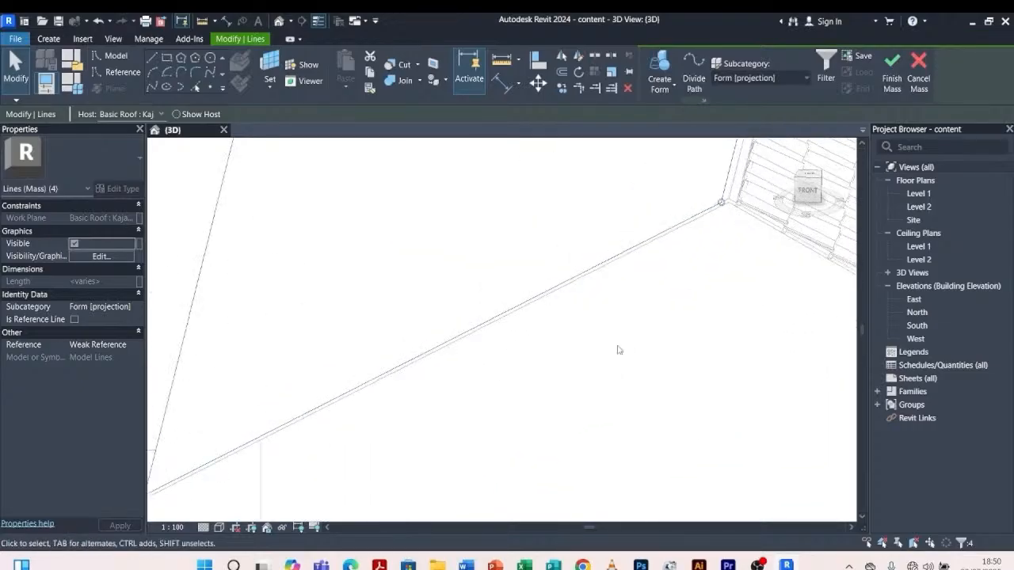
pyautogui.scroll(1, 622, 349)
pyautogui.scroll(-3, 622, 420)
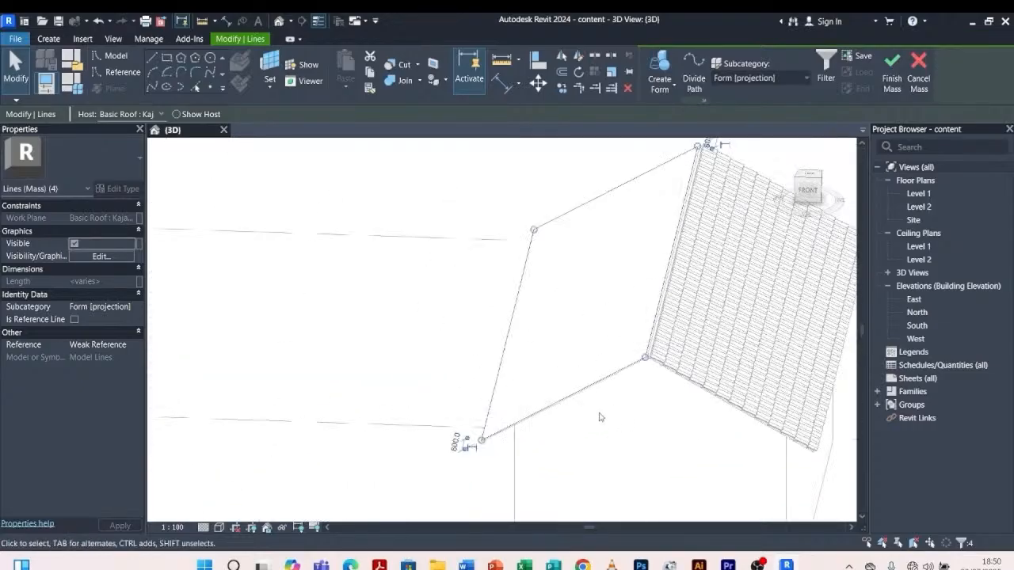
pyautogui.scroll(-2, 582, 364)
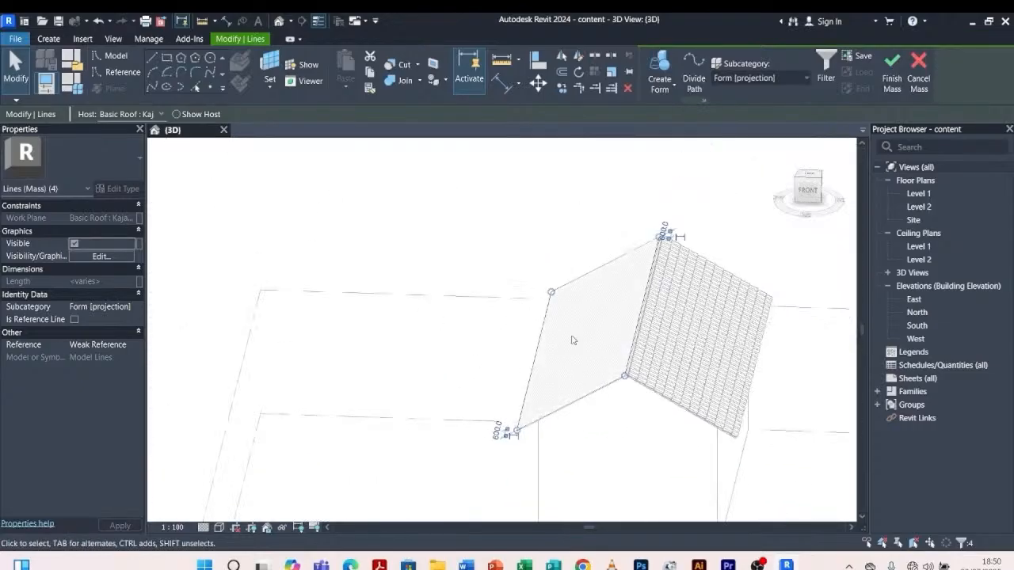
pyautogui.click(660, 63)
pyautogui.scroll(-2, 400, 327)
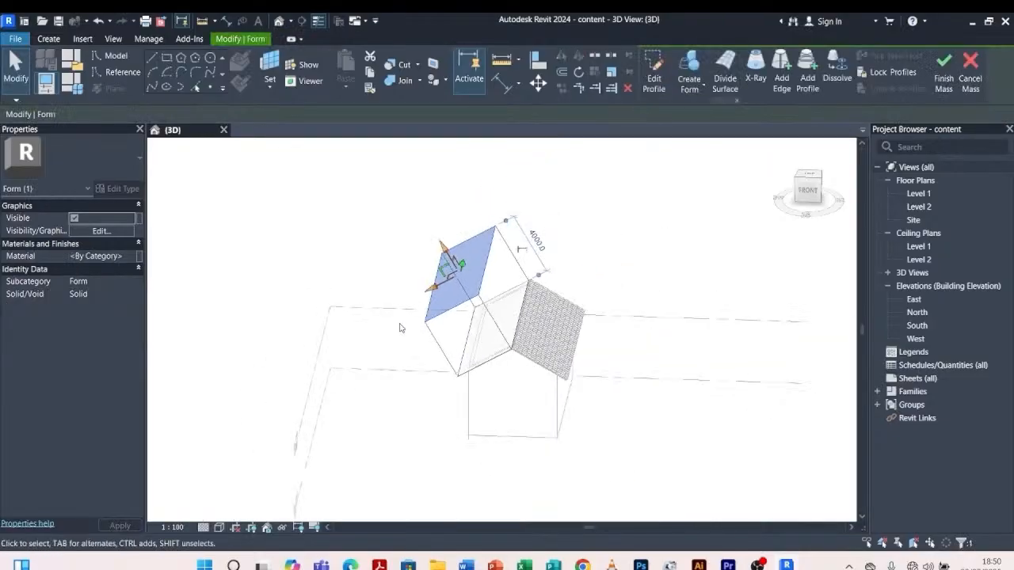
# Set the new form's thickness to 25
pyautogui.keyDown('shift'); pyautogui.moveTo(648, 319); pyautogui.dragTo(621, 252, button='middle'); pyautogui.keyUp('shift')
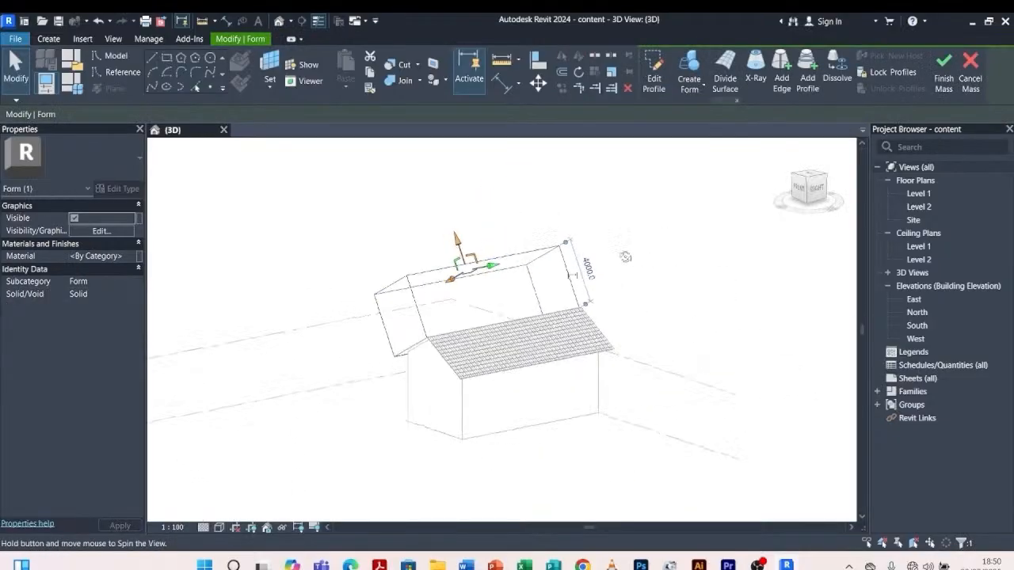
pyautogui.scroll(2, 587, 274)
pyautogui.click(582, 265)
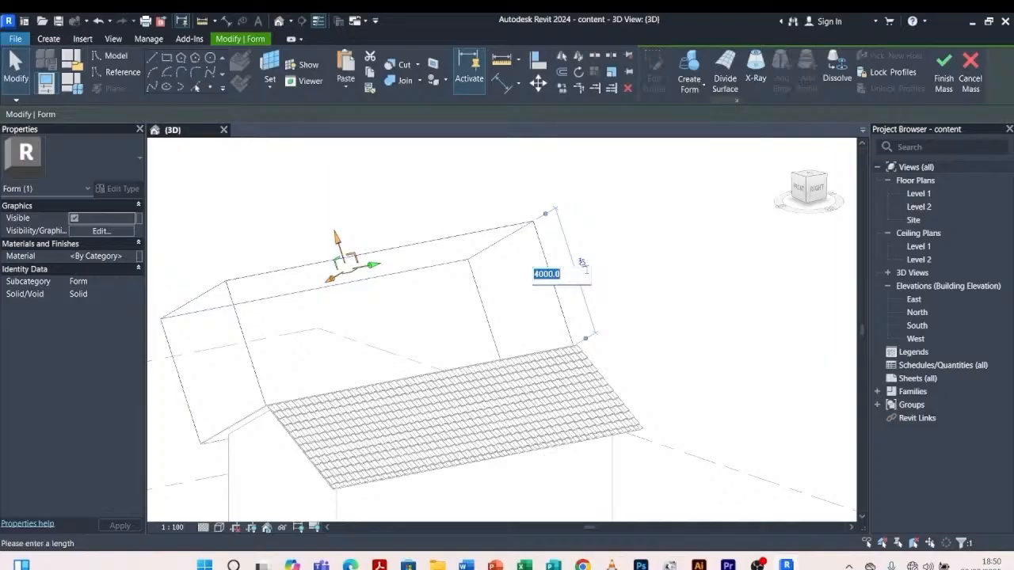
pyautogui.write('25')
pyautogui.press('Return')
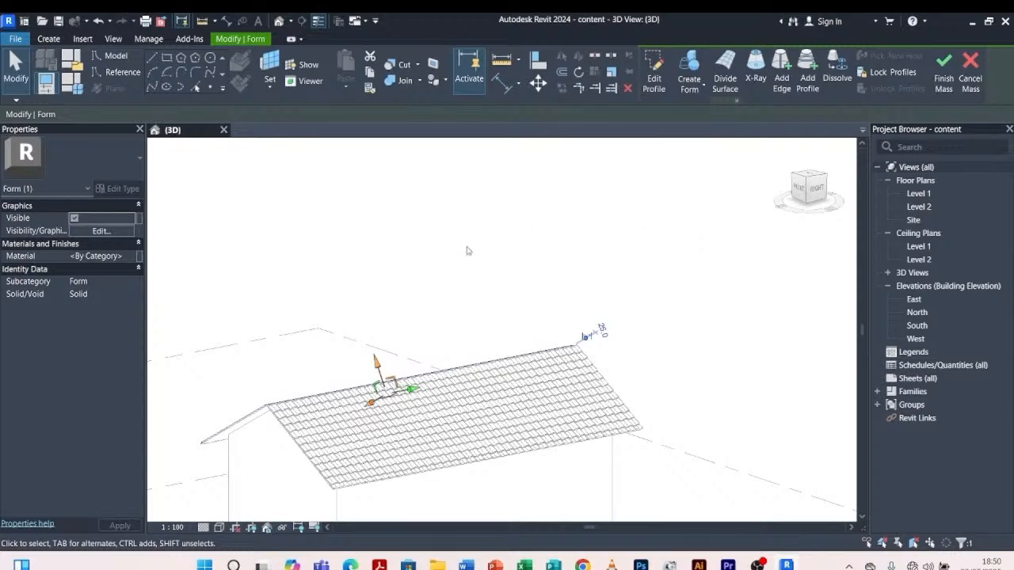
# Divide the new form's outer surface and set its U grid to Fixed Distance 300 with Beginning justification
pyautogui.keyDown('shift'); pyautogui.moveTo(361, 232); pyautogui.dragTo(630, 230, button='middle'); pyautogui.keyUp('shift')
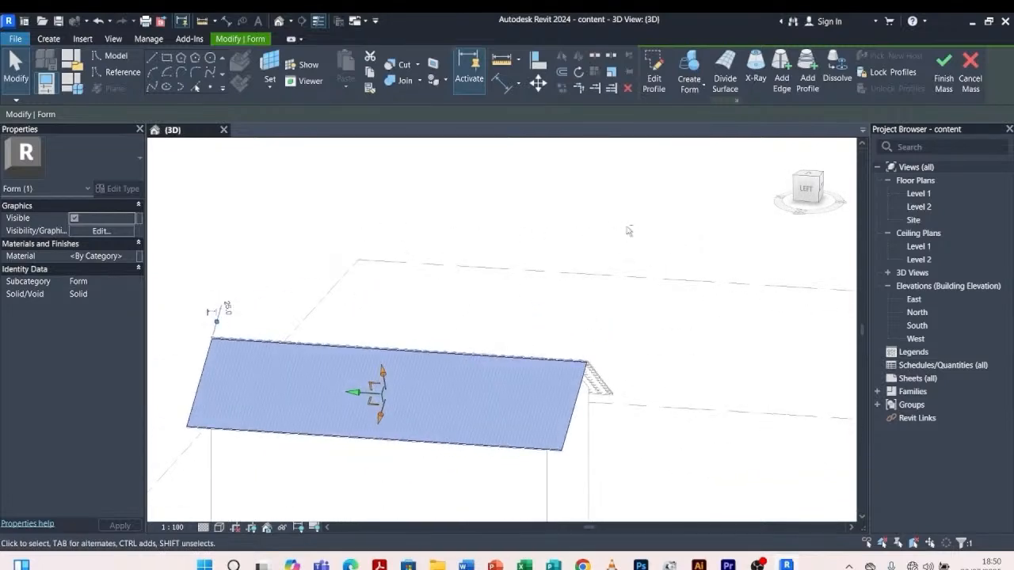
pyautogui.scroll(-2, 672, 226)
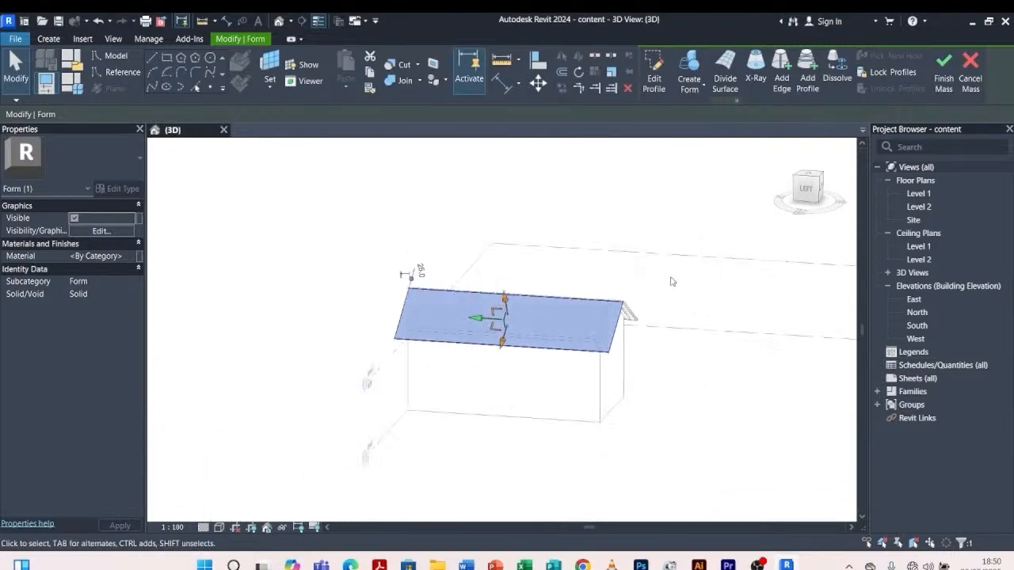
pyautogui.click(728, 75)
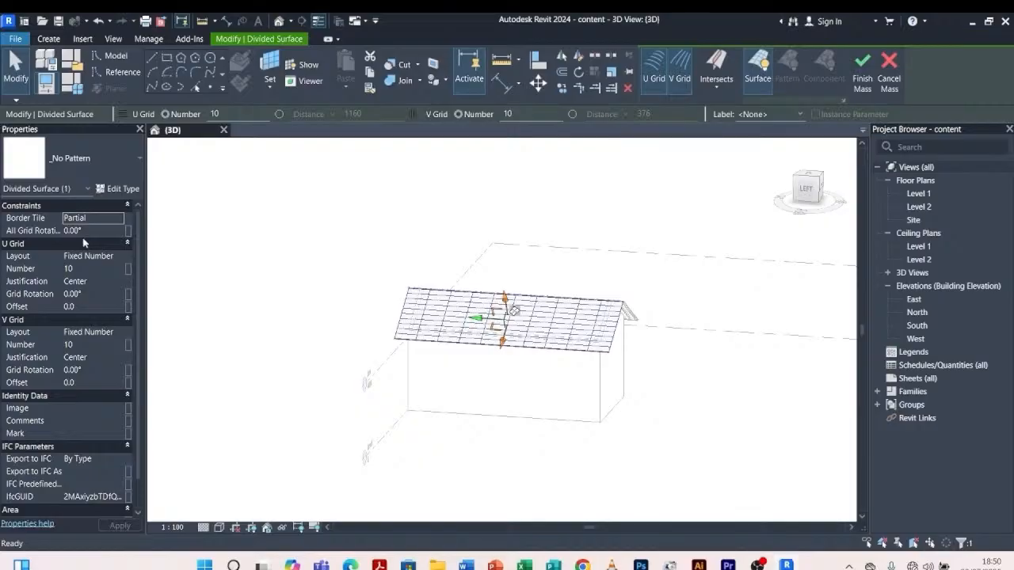
pyautogui.click(118, 258)
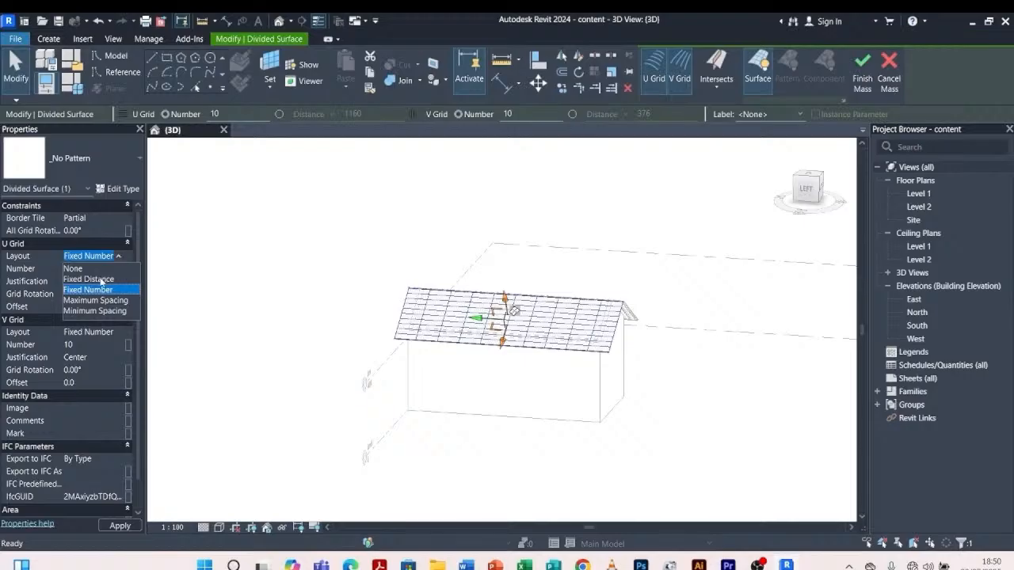
pyautogui.click(101, 279)
pyautogui.click(93, 270)
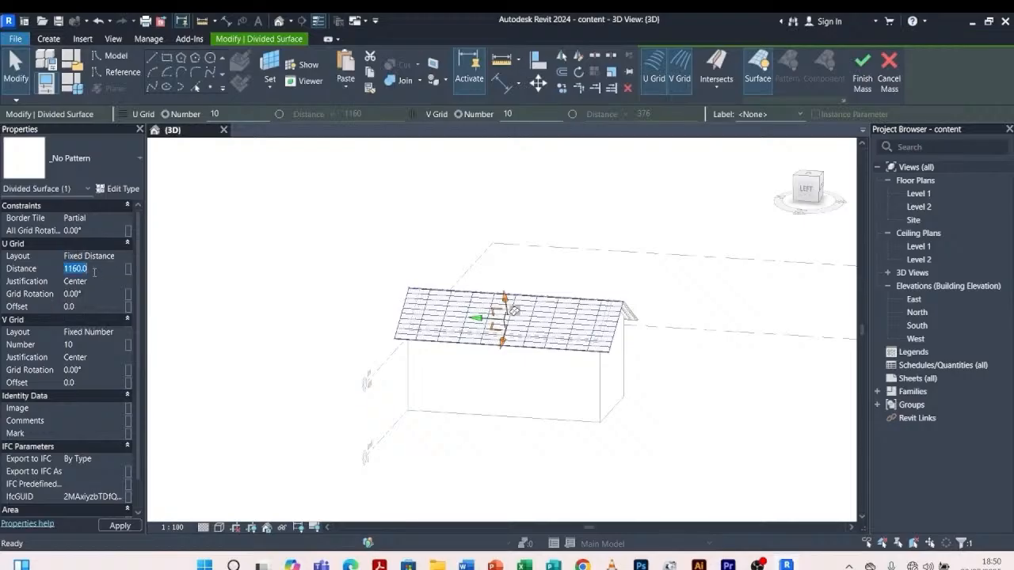
pyautogui.write('300')
pyautogui.press('Return')
pyautogui.click(116, 284)
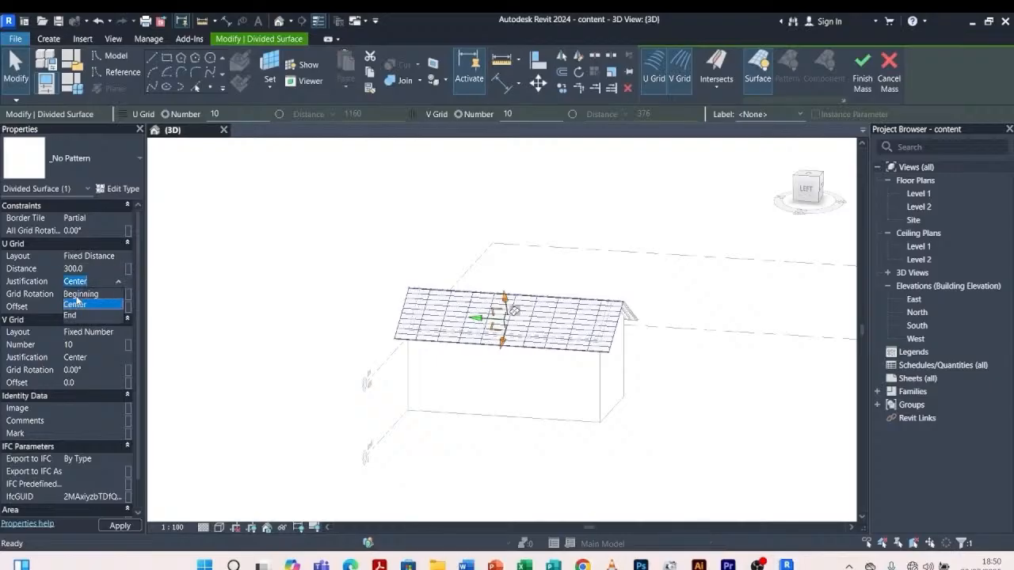
pyautogui.click(79, 294)
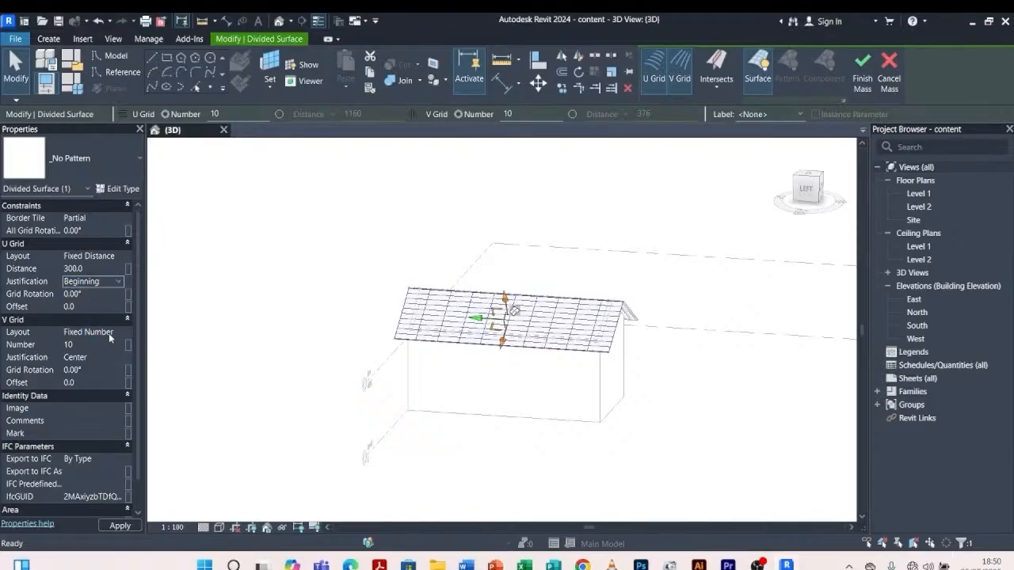
# Set the divided surface's V grid to Fixed Distance 300 with End justification
pyautogui.click(111, 334)
pyautogui.click(120, 333)
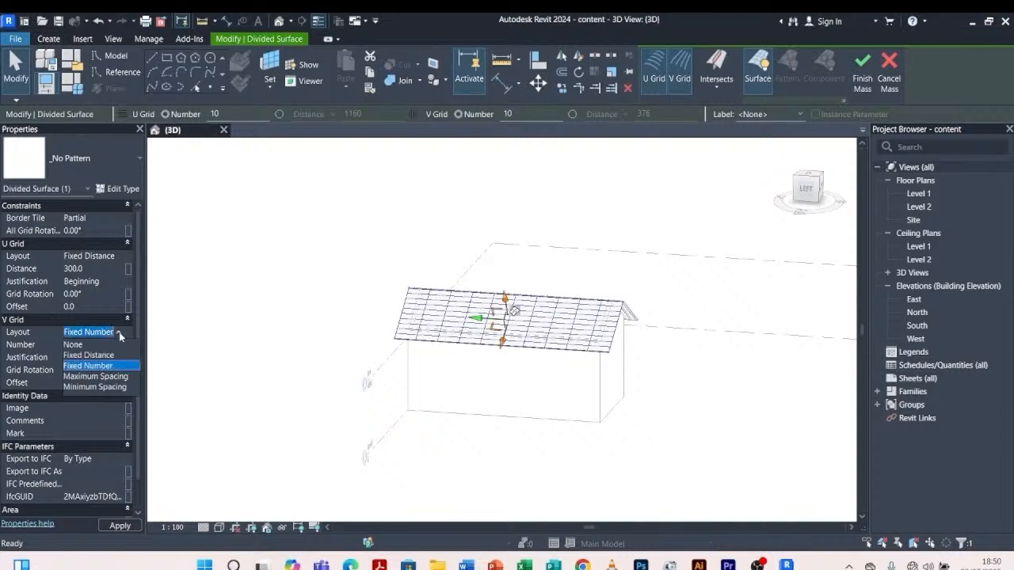
pyautogui.click(99, 358)
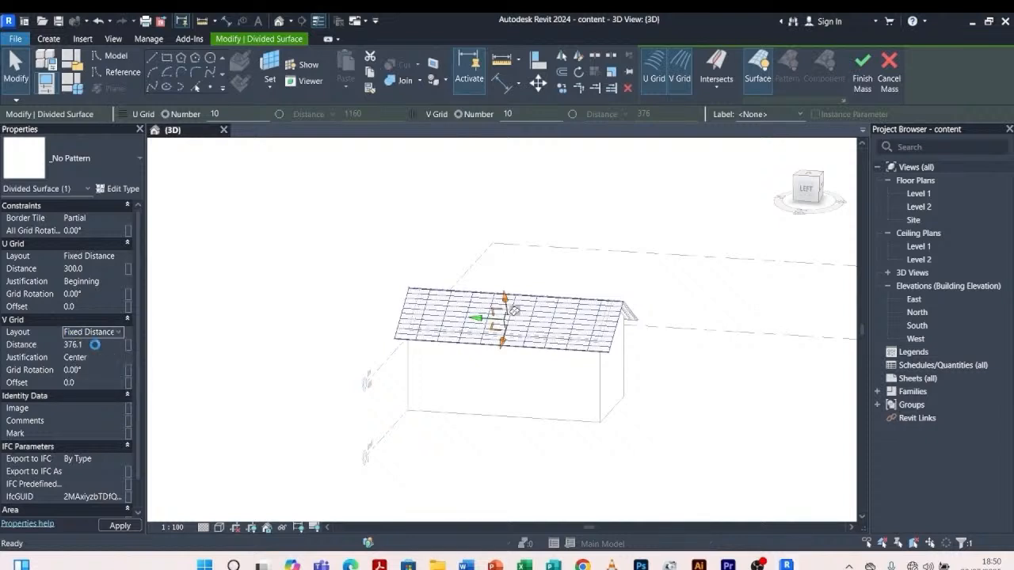
pyautogui.click(95, 345)
pyautogui.write('30')
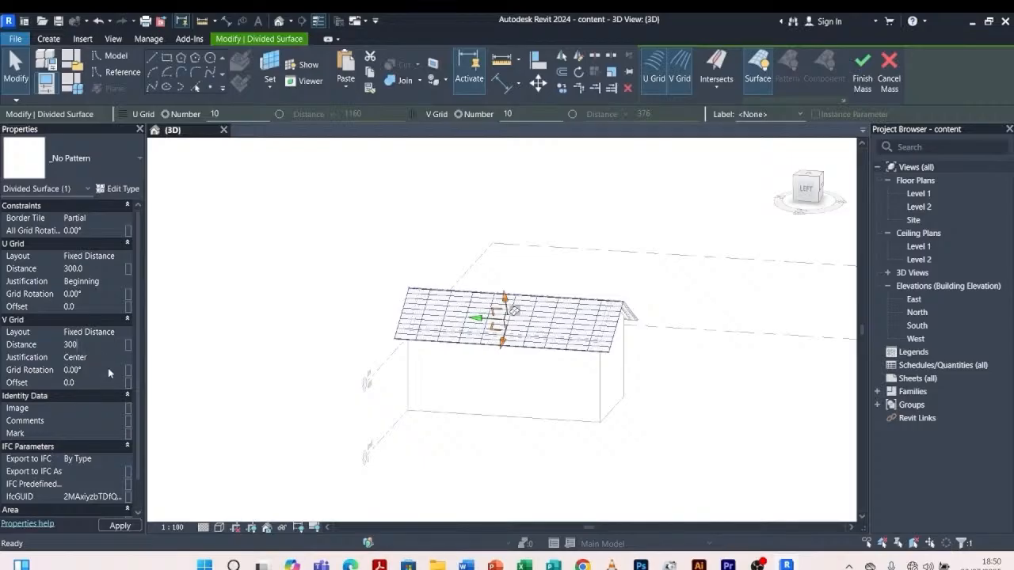
pyautogui.write('0')
pyautogui.press('Return')
pyautogui.click(115, 358)
pyautogui.click(71, 391)
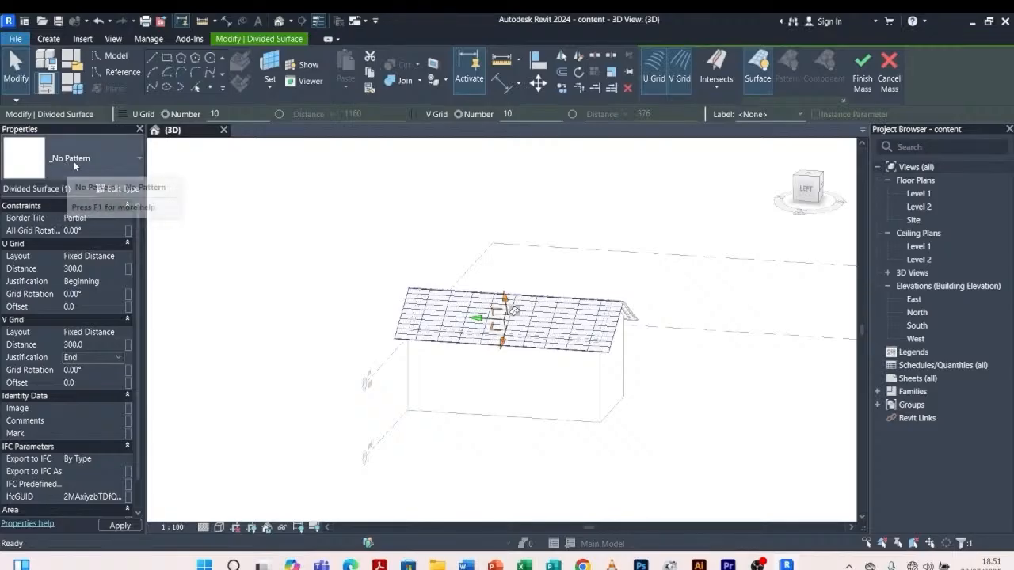
# Apply the Rectangle pattern's Clay tile type to the divided surface
pyautogui.click(120, 155)
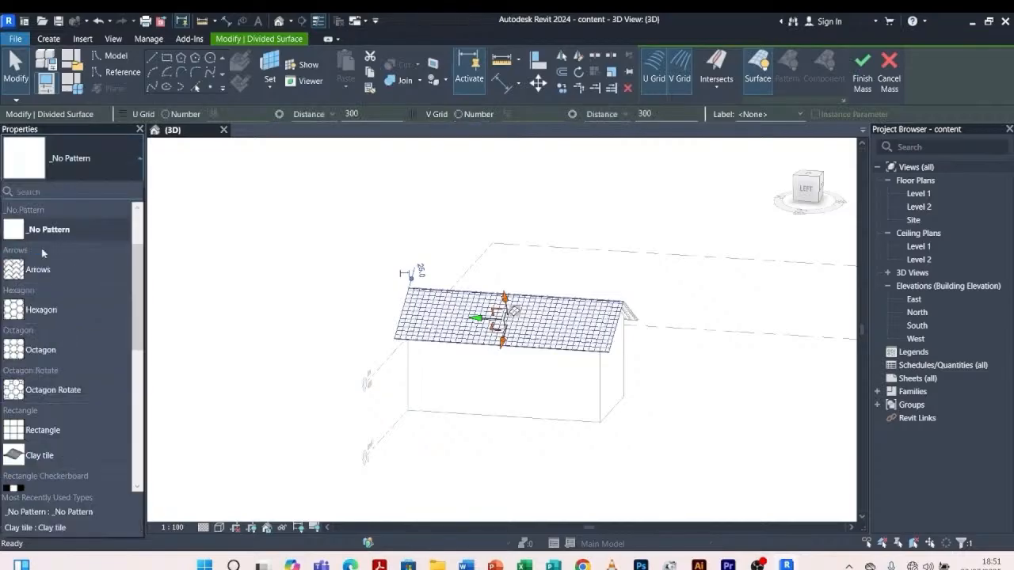
pyautogui.click(45, 452)
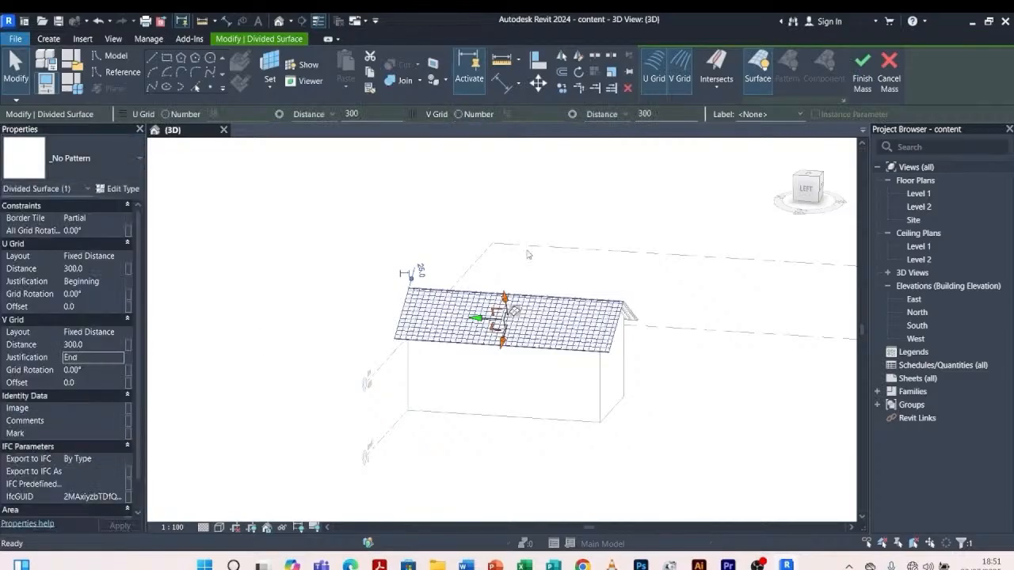
pyautogui.scroll(5, 418, 339)
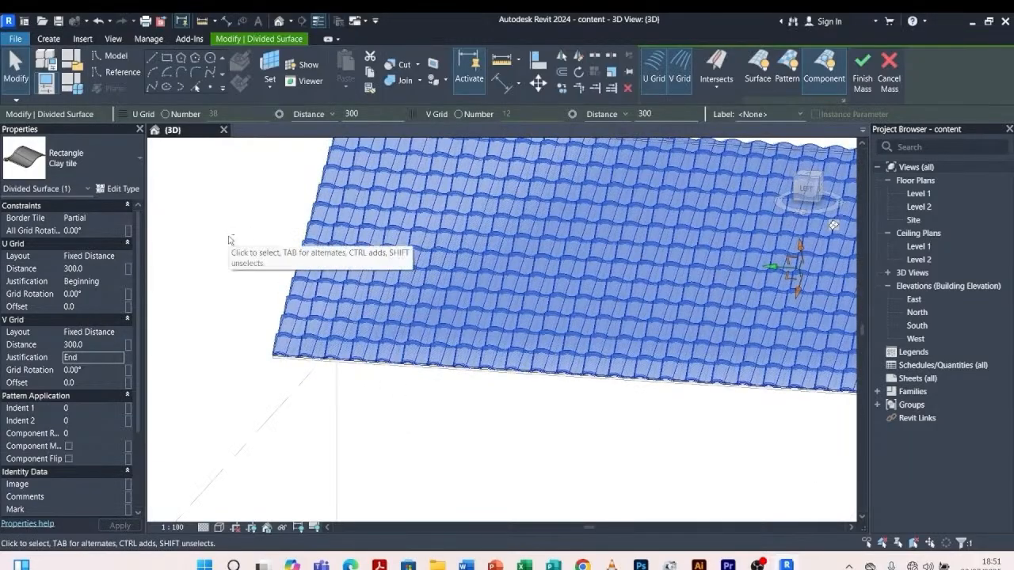
pyautogui.keyDown('shift'); pyautogui.moveTo(223, 230); pyautogui.dragTo(329, 211, button='middle'); pyautogui.keyUp('shift')
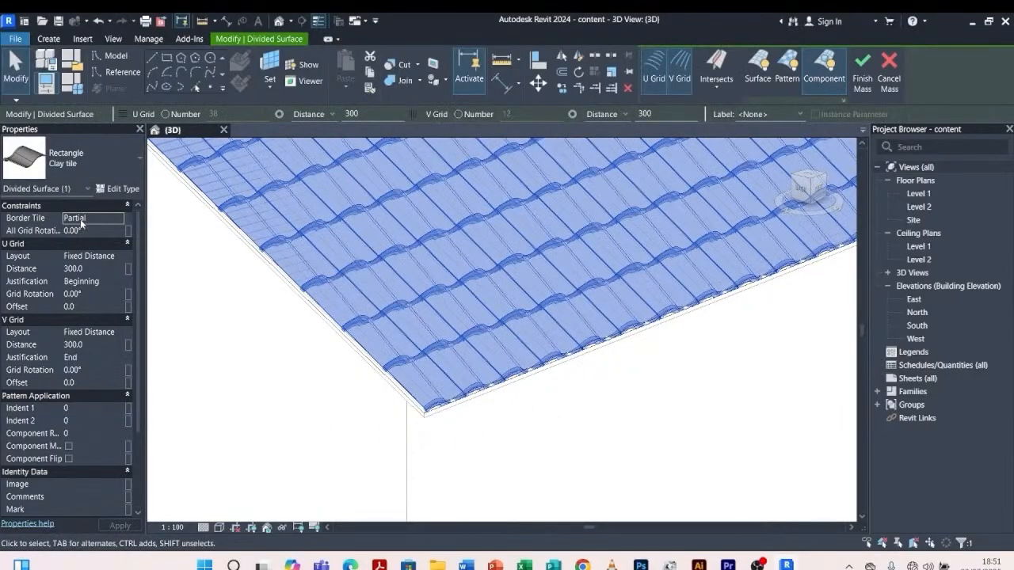
# Set the grid rotation of the tiled surface to 180 degrees and deselect it
pyautogui.click(84, 230)
pyautogui.write('180')
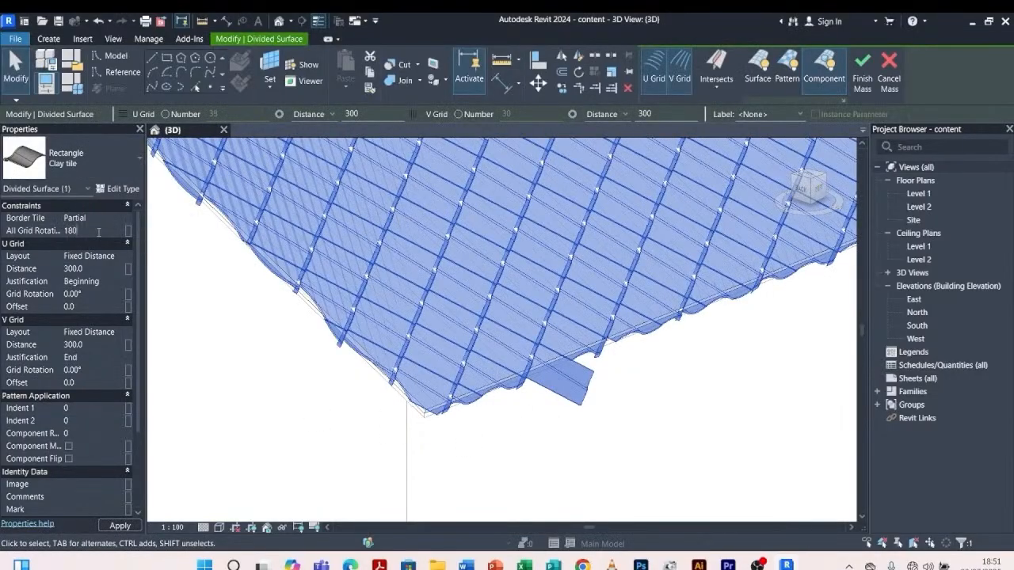
pyautogui.press('Return')
pyautogui.click(537, 429)
# Check the tiles along the eave and gable edges, and finish the in-place mass
pyautogui.scroll(3, 401, 286)
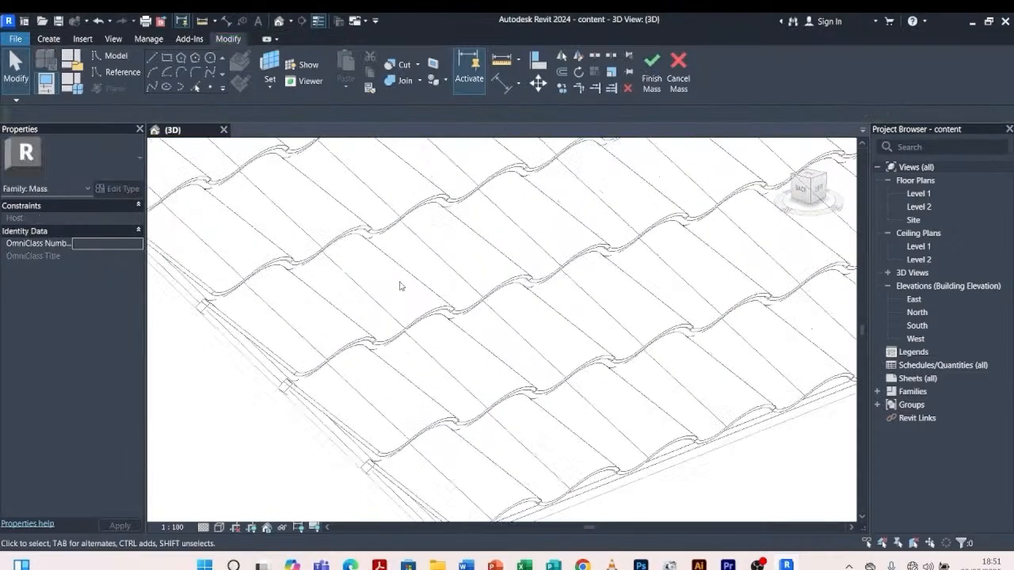
pyautogui.scroll(-3, 587, 320)
pyautogui.scroll(4, 511, 406)
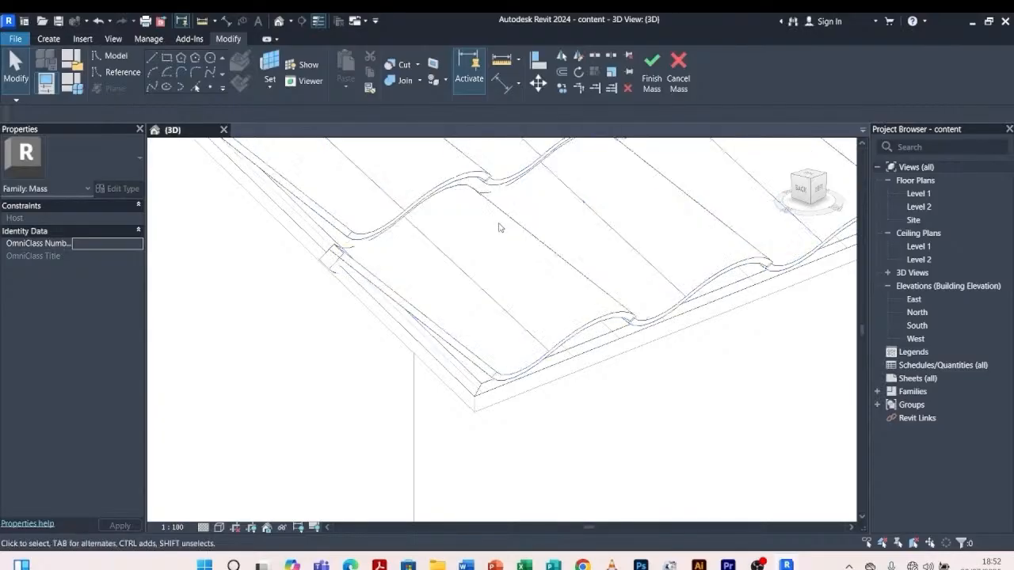
pyautogui.scroll(-4, 481, 374)
pyautogui.scroll(-2, 481, 374)
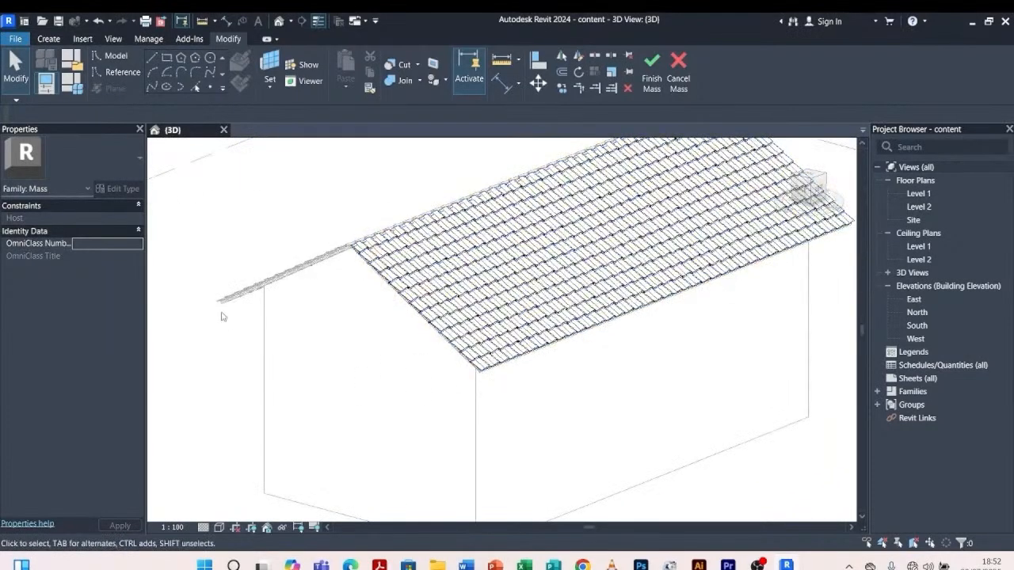
pyautogui.keyDown('shift'); pyautogui.moveTo(212, 293); pyautogui.dragTo(317, 303, button='middle'); pyautogui.keyUp('shift')
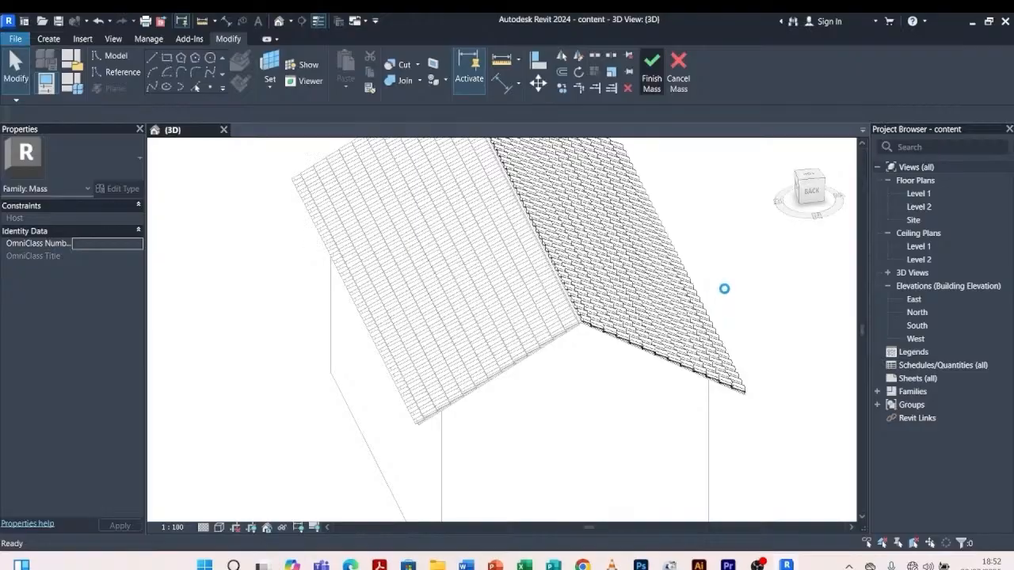
# Switch the 3D view to the Shaded visual style
pyautogui.keyDown('shift'); pyautogui.moveTo(740, 288); pyautogui.dragTo(364, 243, button='middle'); pyautogui.keyUp('shift')
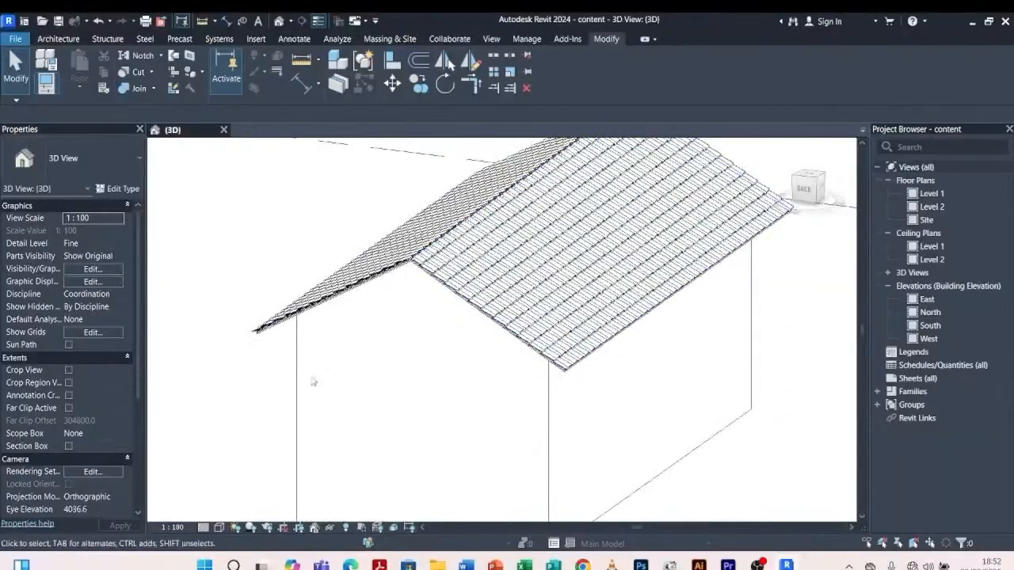
pyautogui.click(219, 528)
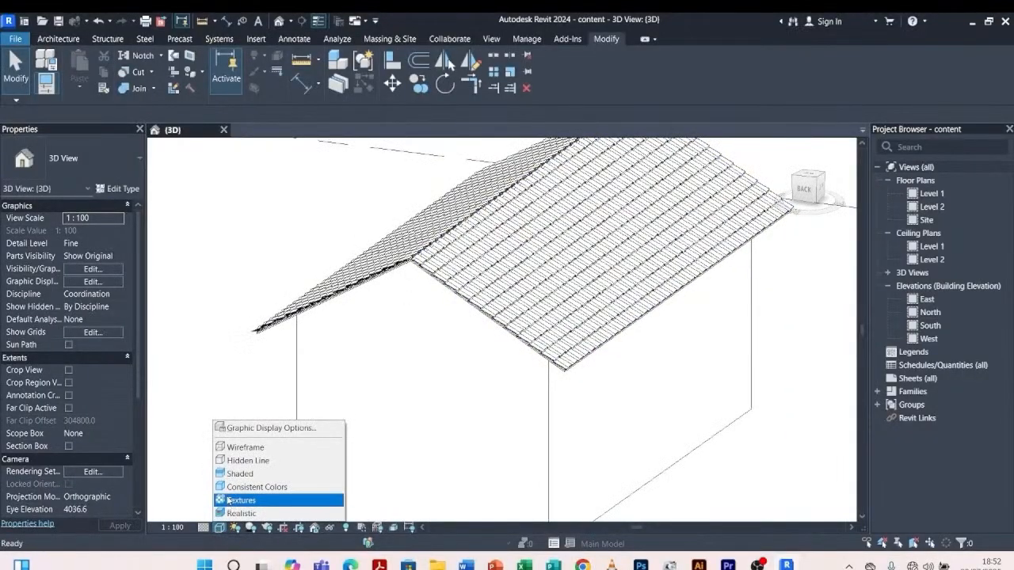
pyautogui.click(231, 474)
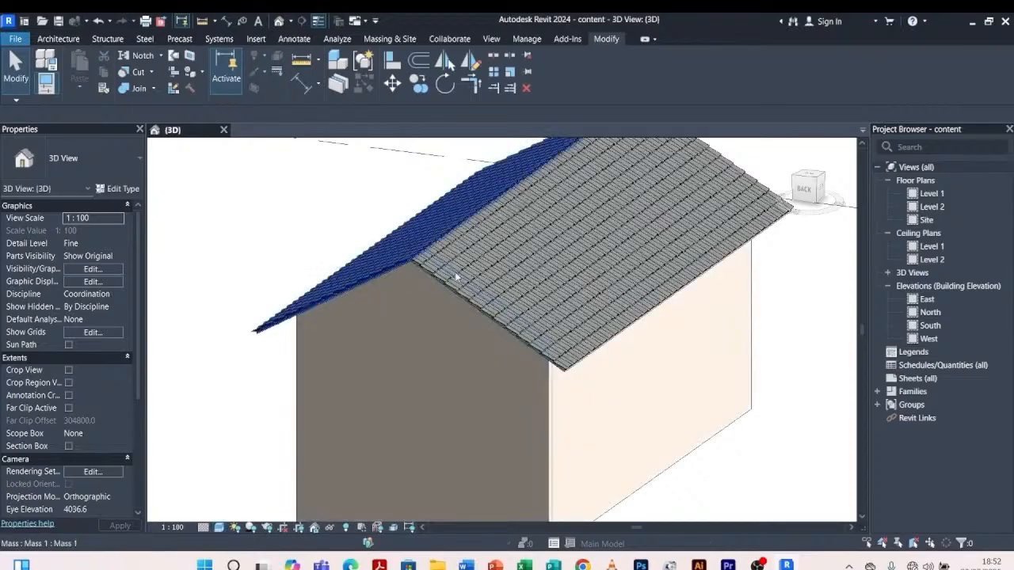
# Examine the clay tiles on both roof slopes, along the ridge and at the gable ends
pyautogui.scroll(5, 464, 269)
pyautogui.scroll(-2, 400, 477)
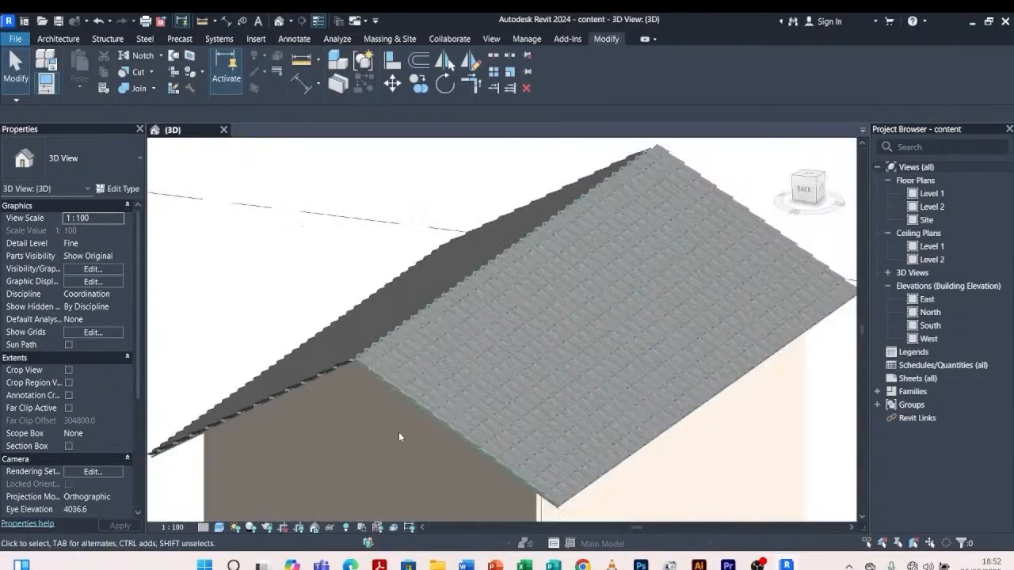
pyautogui.scroll(-3, 398, 434)
pyautogui.keyDown('shift'); pyautogui.moveTo(399, 434); pyautogui.dragTo(762, 350, button='middle'); pyautogui.keyUp('shift')
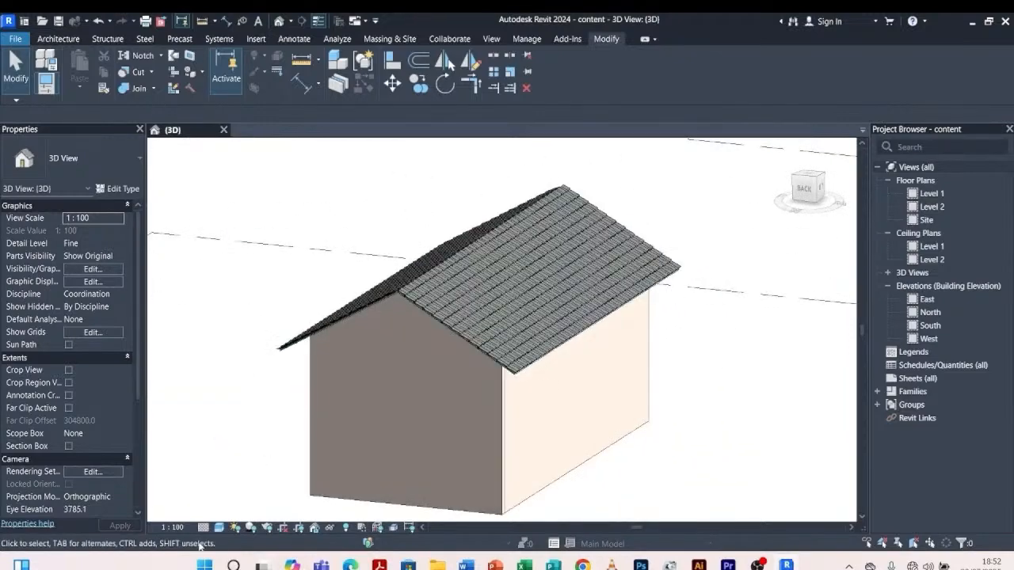
pyautogui.keyDown('shift'); pyautogui.moveTo(278, 335); pyautogui.dragTo(547, 182, button='middle'); pyautogui.keyUp('shift')
pyautogui.scroll(5, 335, 277)
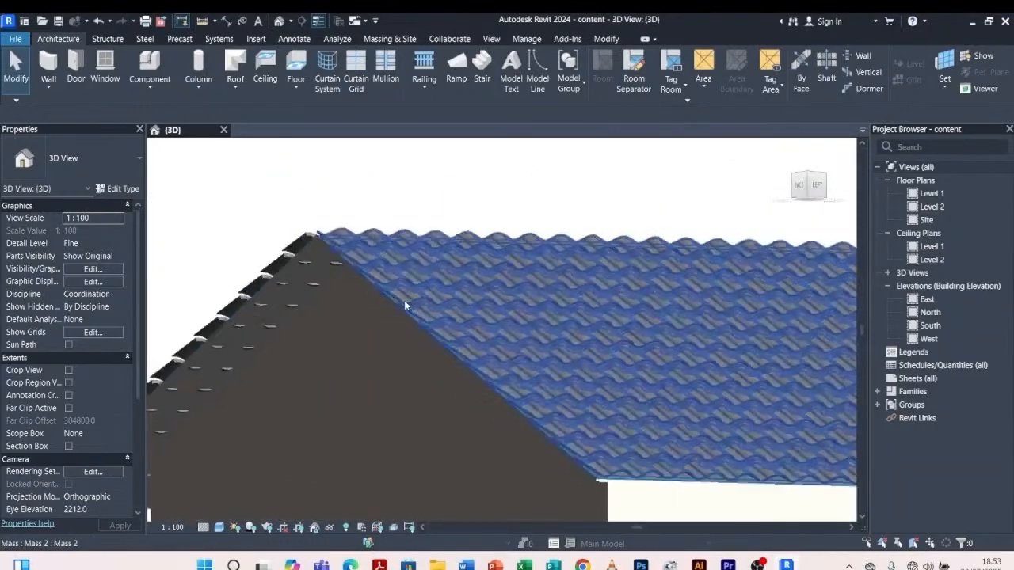
pyautogui.scroll(-5, 404, 305)
pyautogui.keyDown('shift'); pyautogui.moveTo(404, 304); pyautogui.dragTo(411, 385, button='middle'); pyautogui.keyUp('shift')
pyautogui.scroll(3, 371, 373)
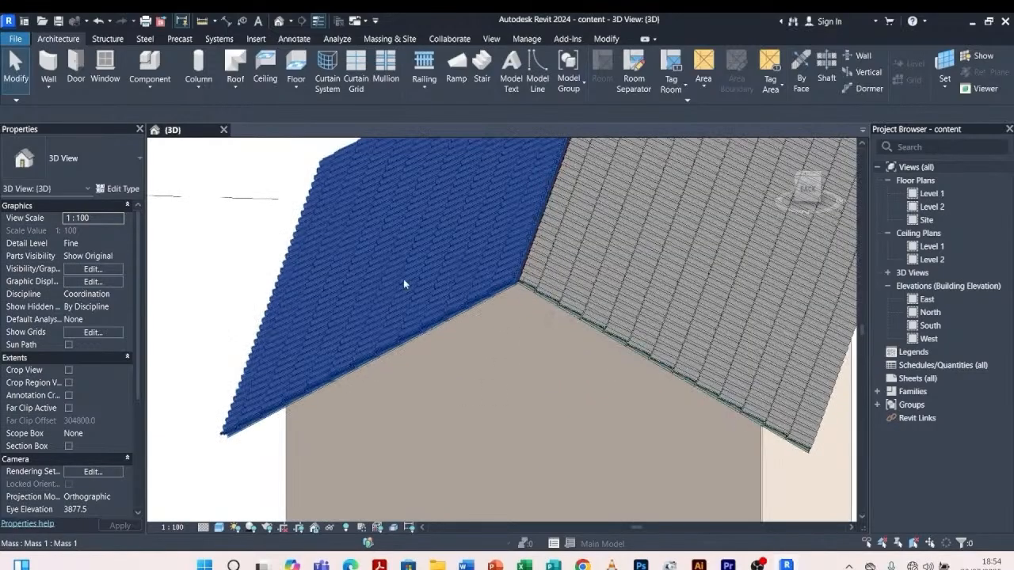
pyautogui.scroll(-5, 403, 278)
pyautogui.keyDown('shift'); pyautogui.moveTo(467, 290); pyautogui.dragTo(710, 295, button='middle'); pyautogui.keyUp('shift')
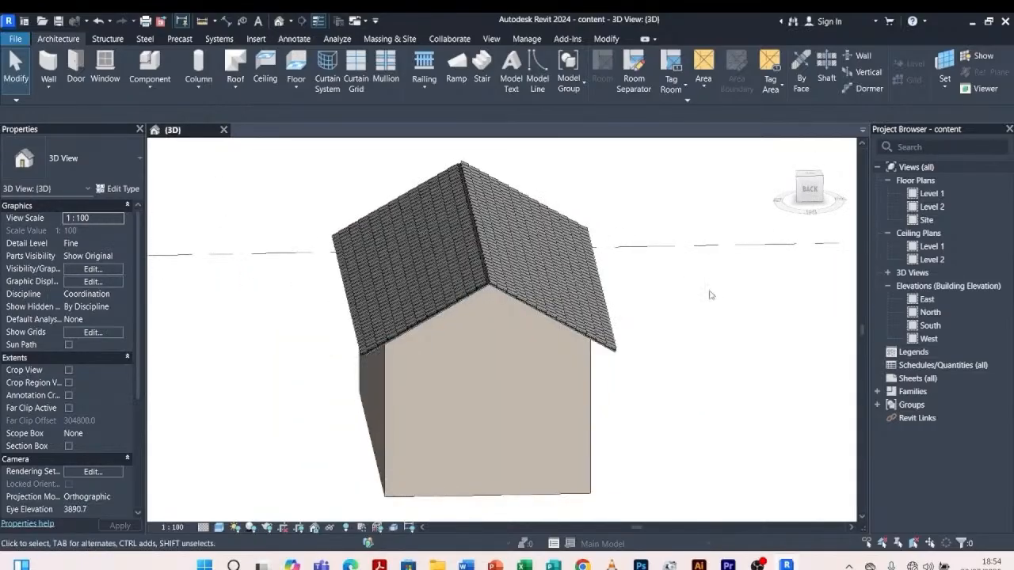